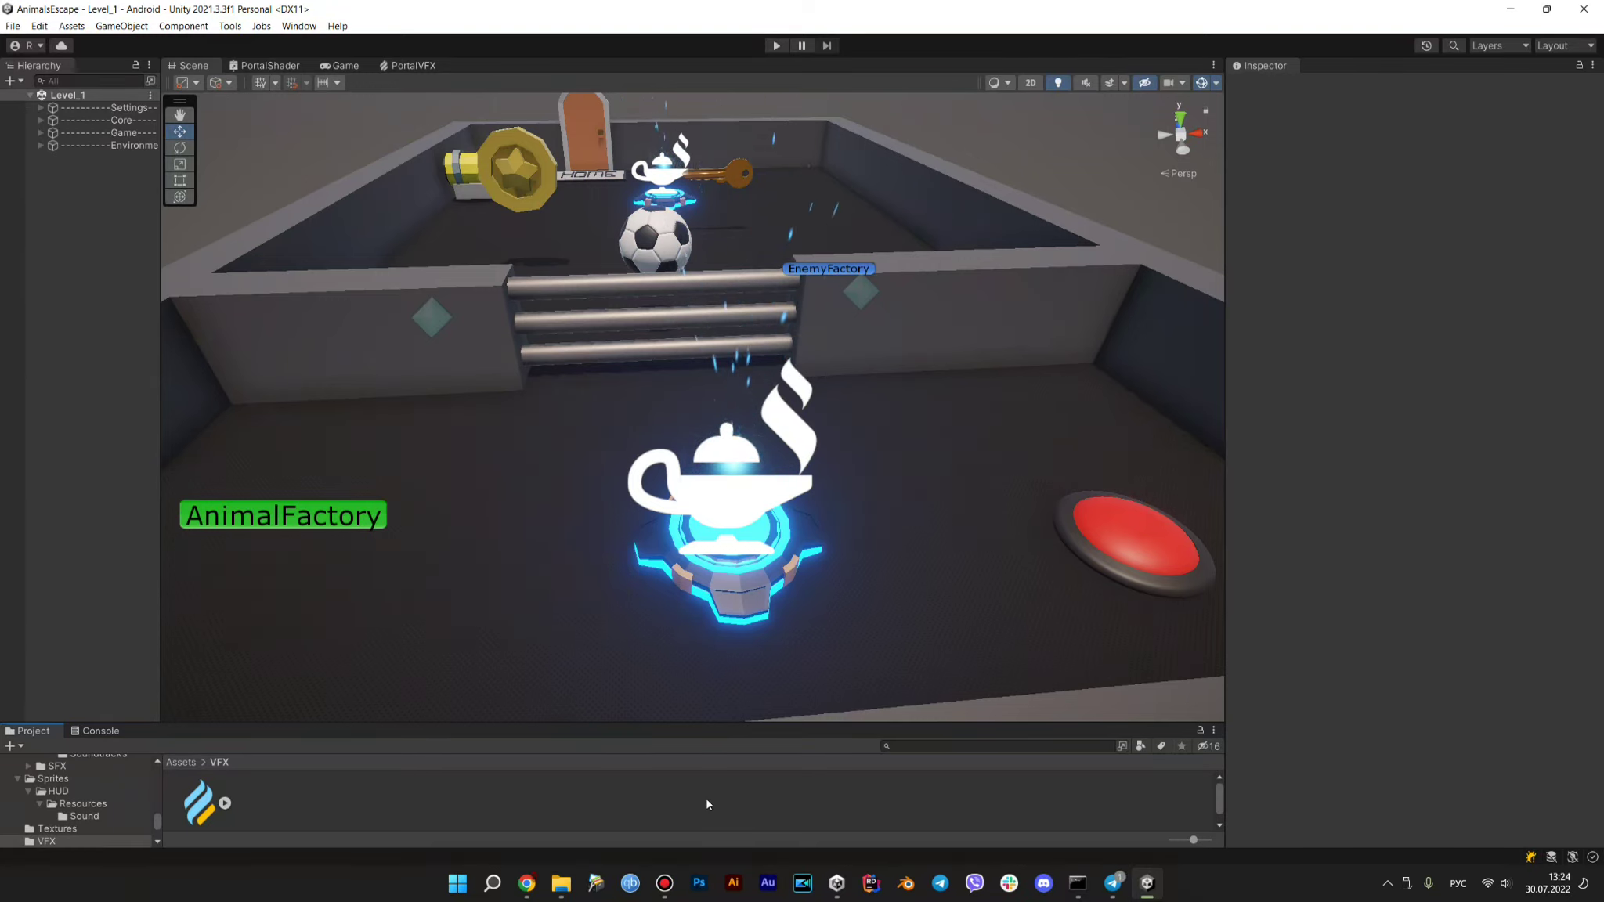
Fly the Scene camera in toward the lamp, then pull back to see more of the level
key(w)
mouse_move(571, 579)
right_down()
mouse_move(645, 508)
mouse_move(629, 579)
right_up()
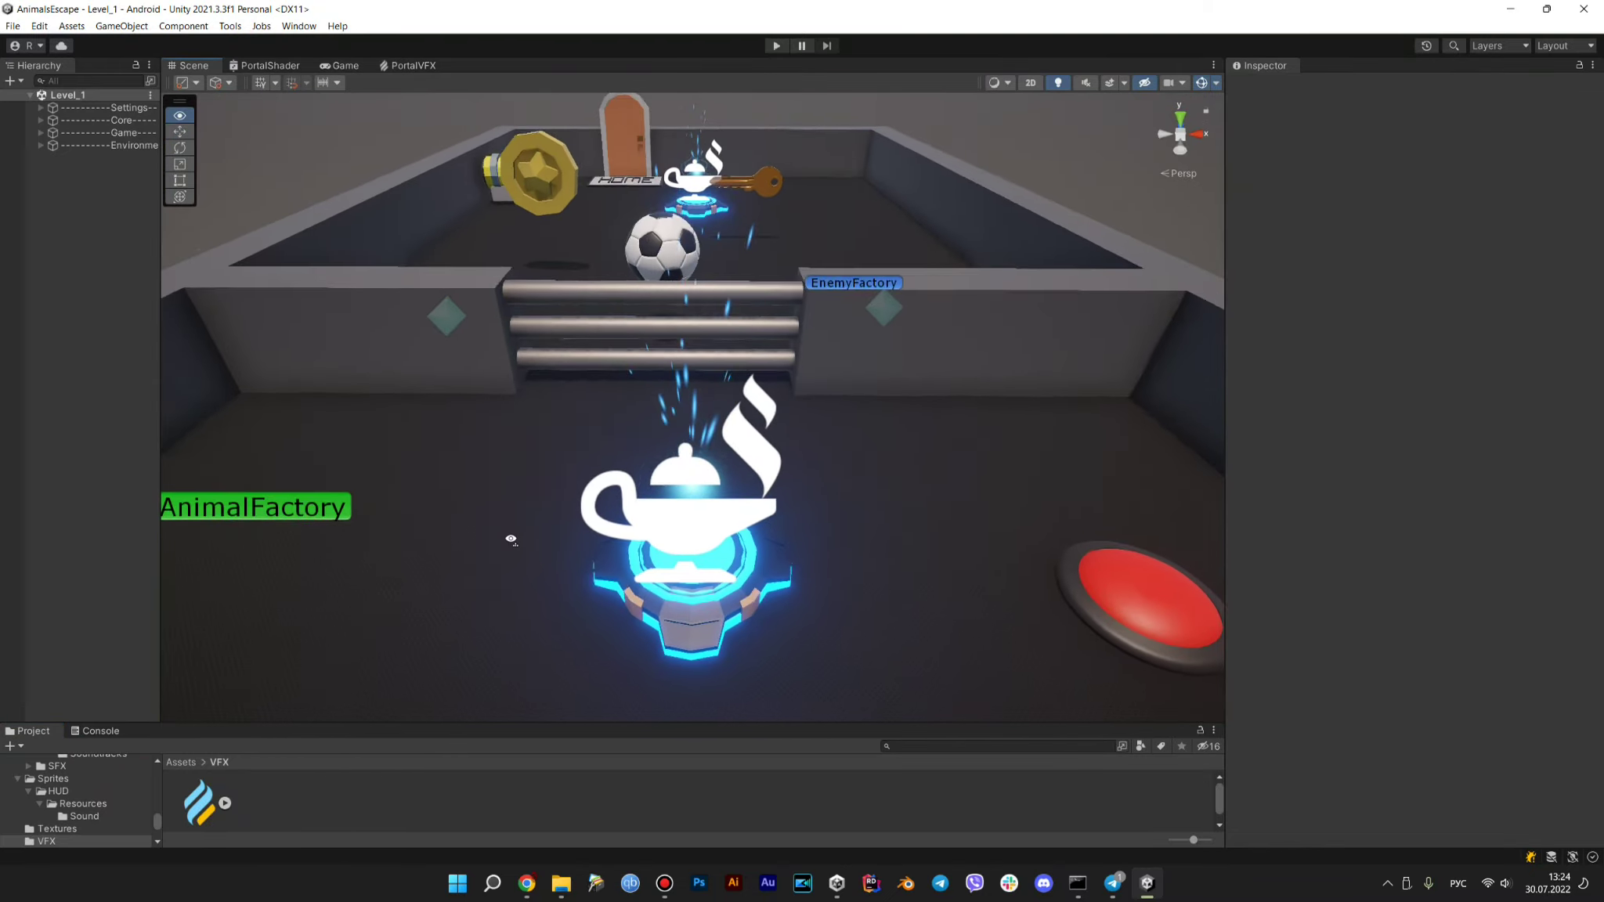
right_drag(580, 507, 617, 546)
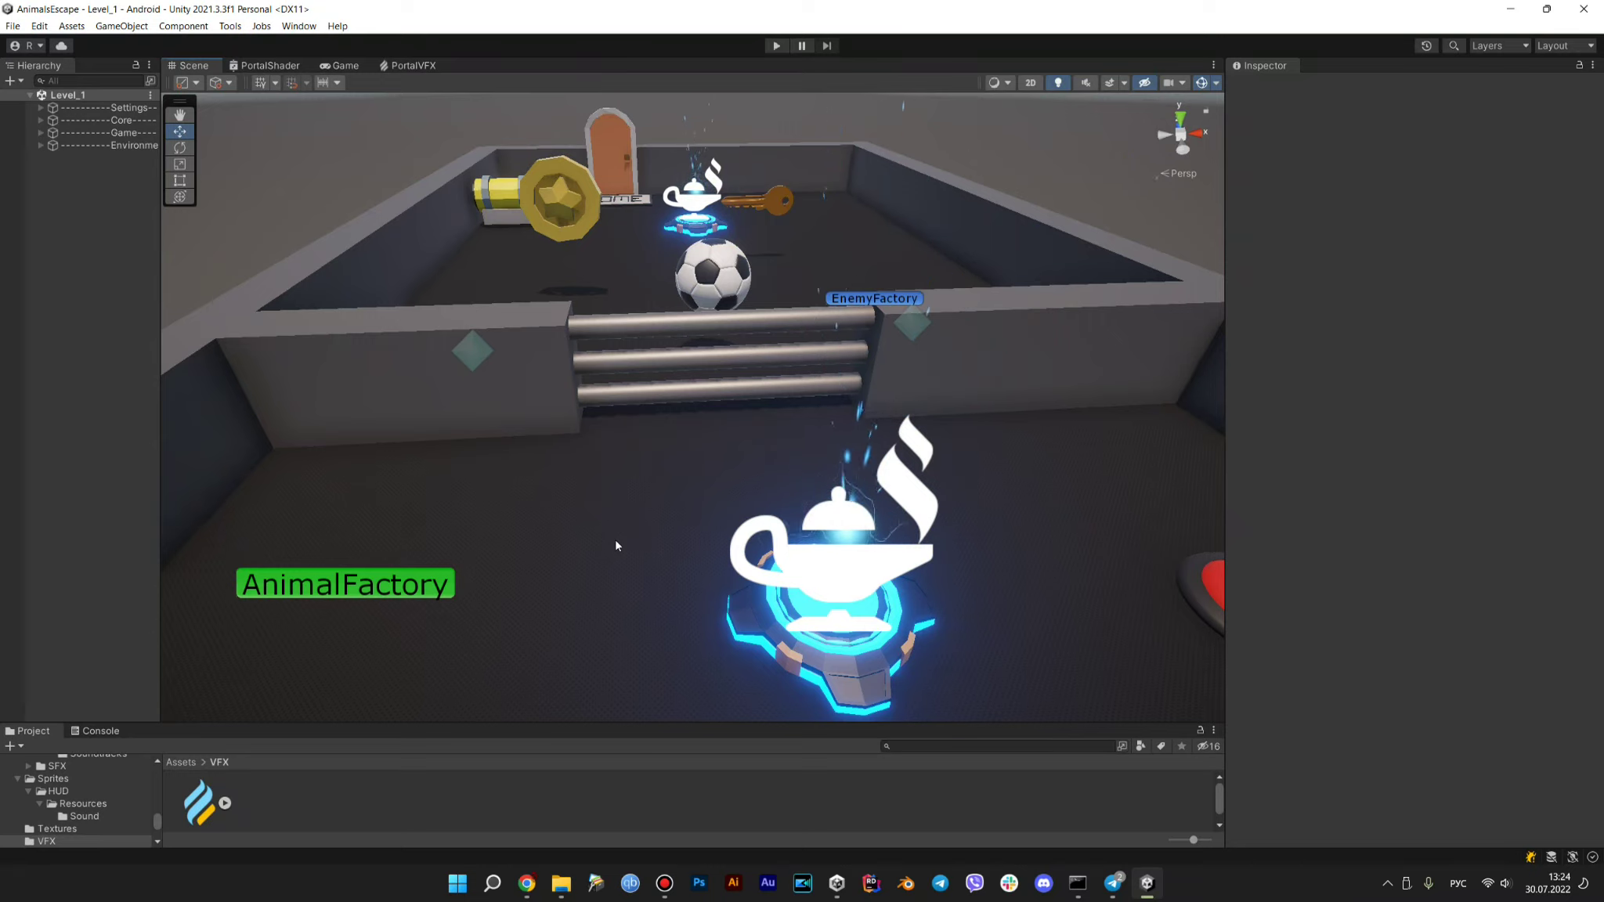
Add a test Particle System, move it to the lamp and floor, then delete it
right_click(39, 369)
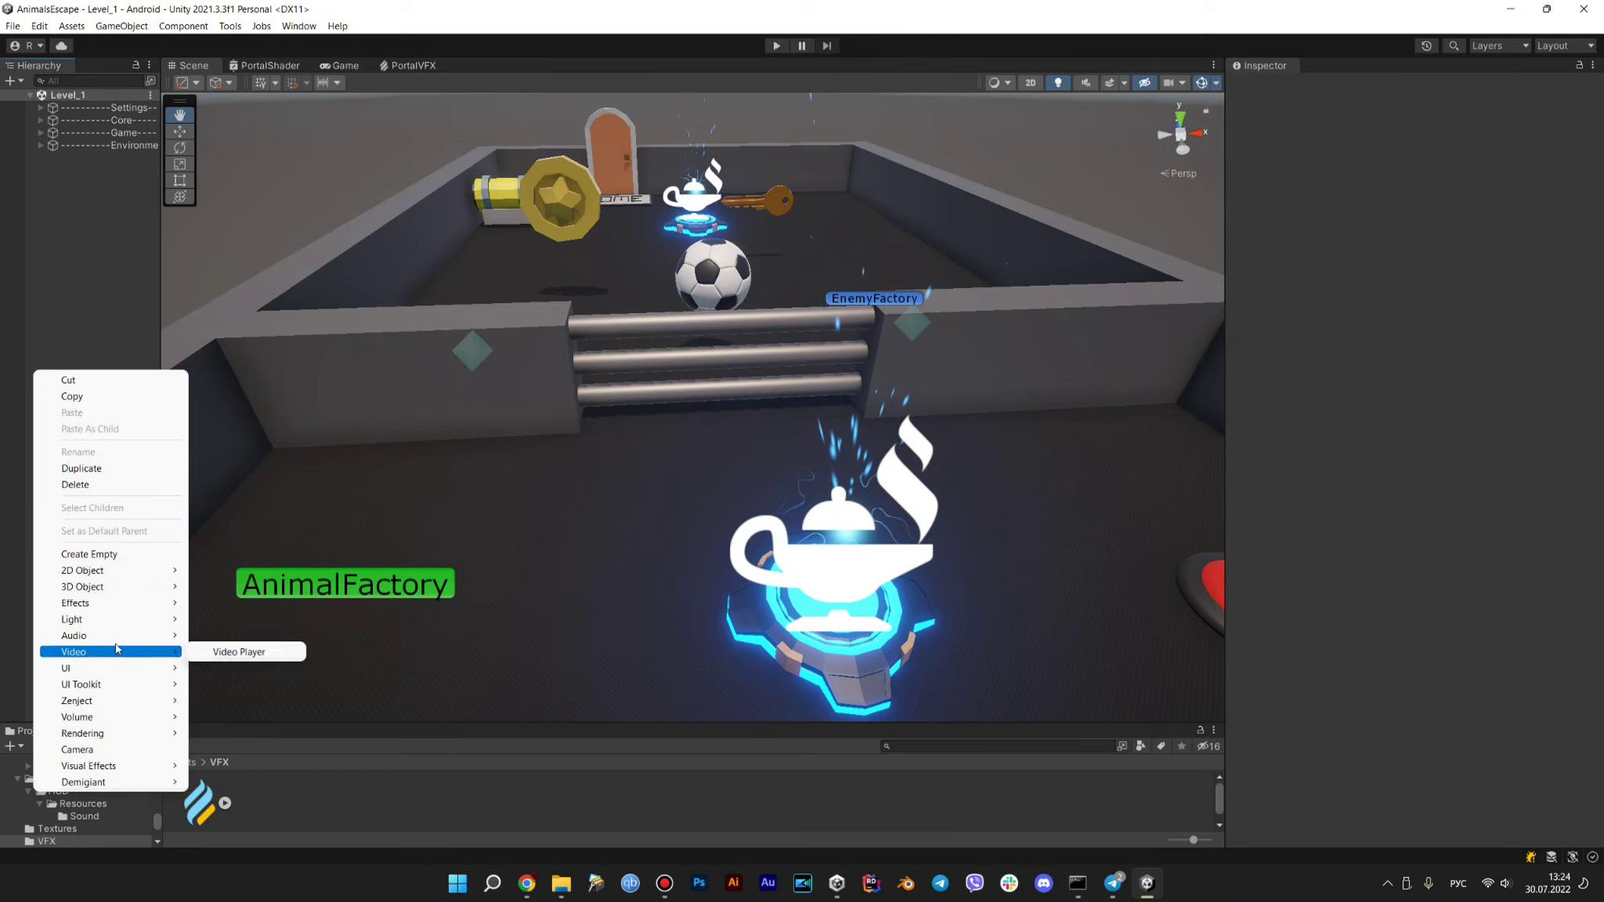
mouse_move(116, 719)
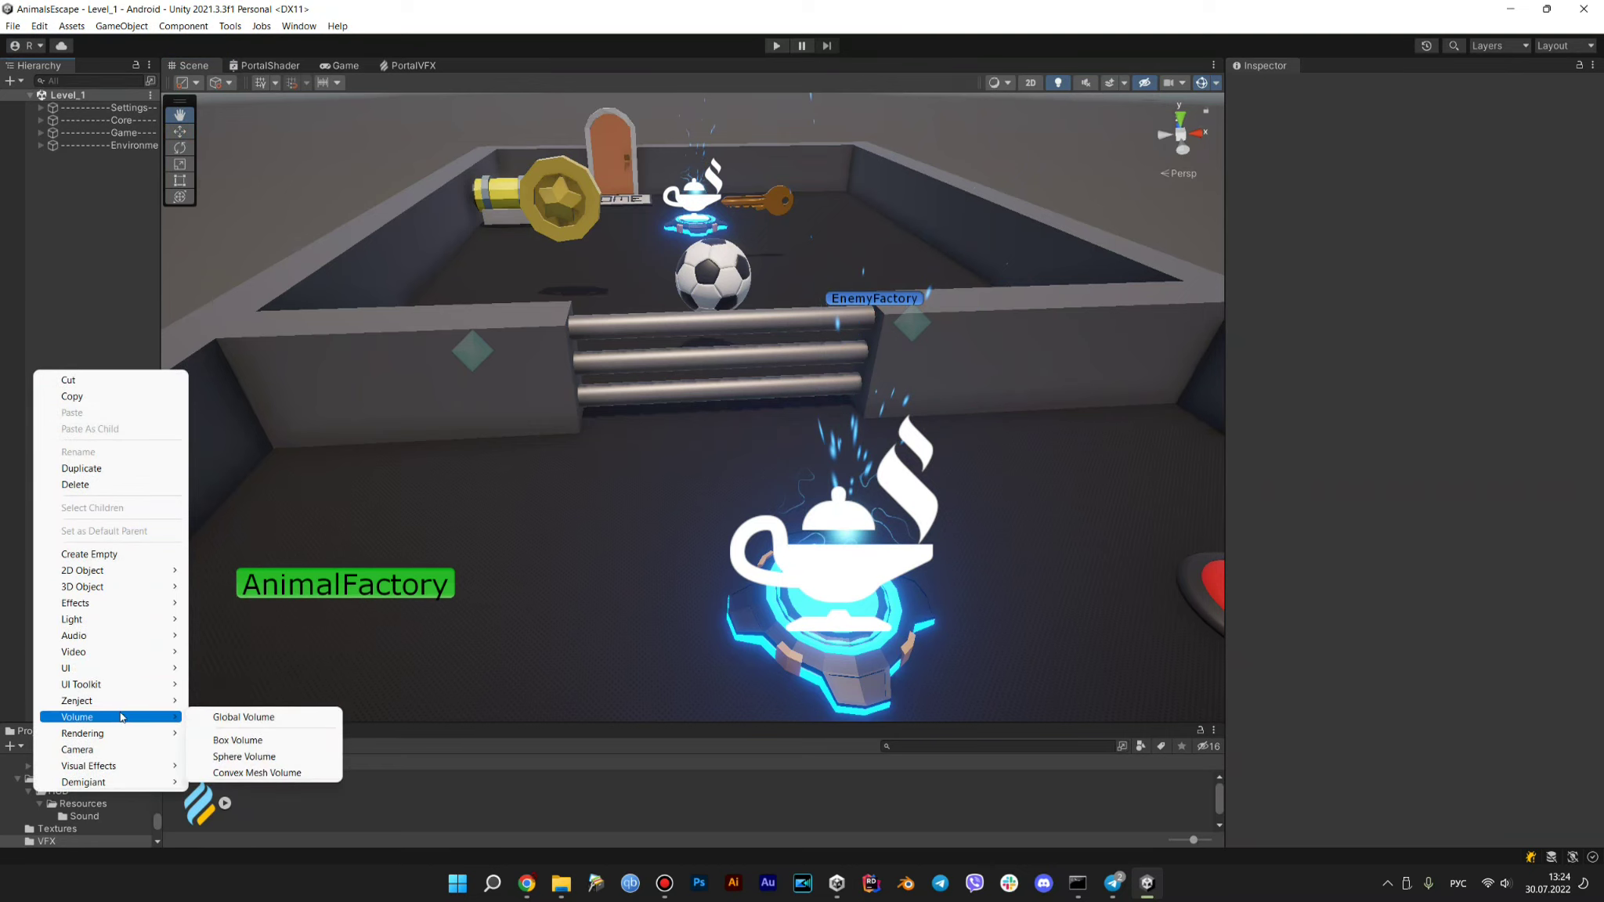
mouse_move(110, 605)
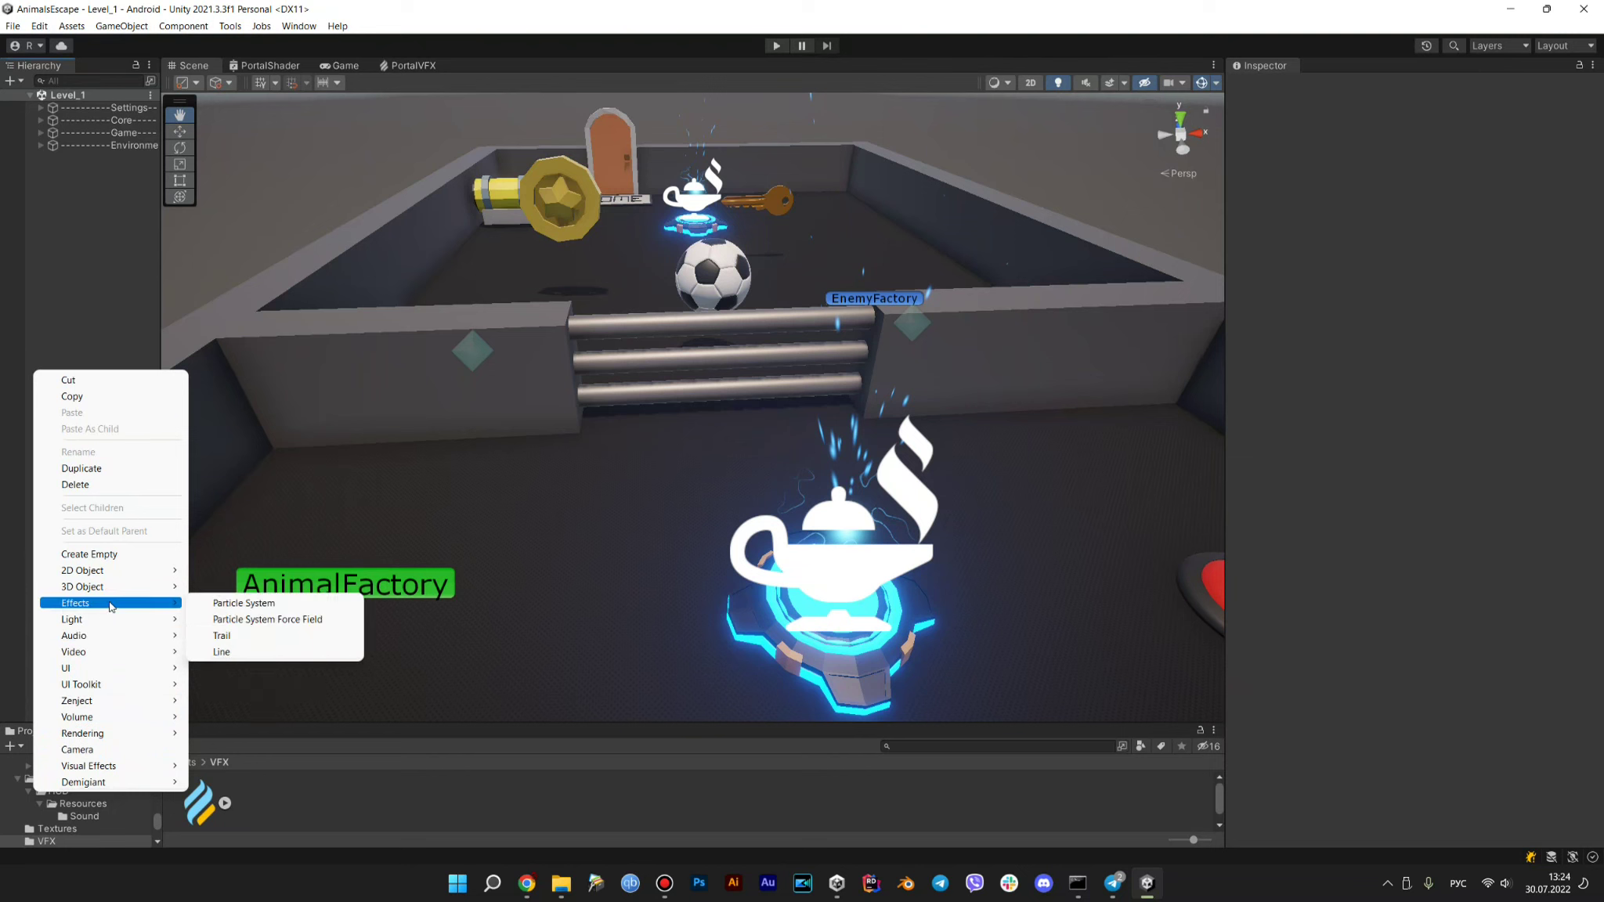
click(248, 605)
key(f)
drag(651, 414, 649, 329)
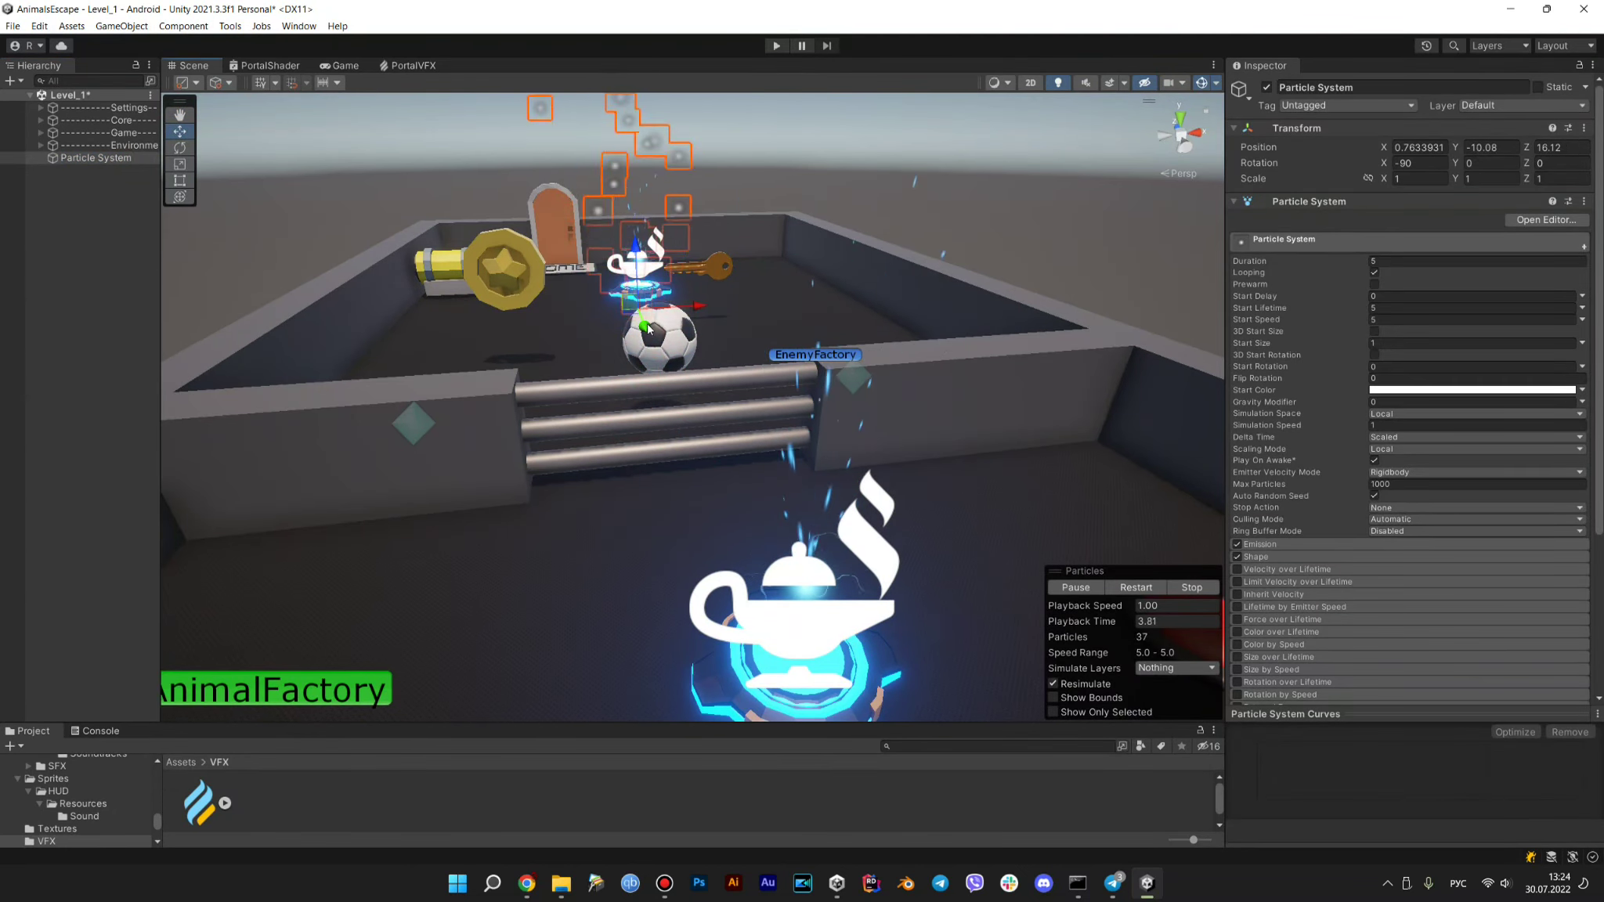
mouse_move(649, 329)
mouse_down()
mouse_move(619, 570)
mouse_move(595, 571)
mouse_up()
scroll(548, 392, down, 5)
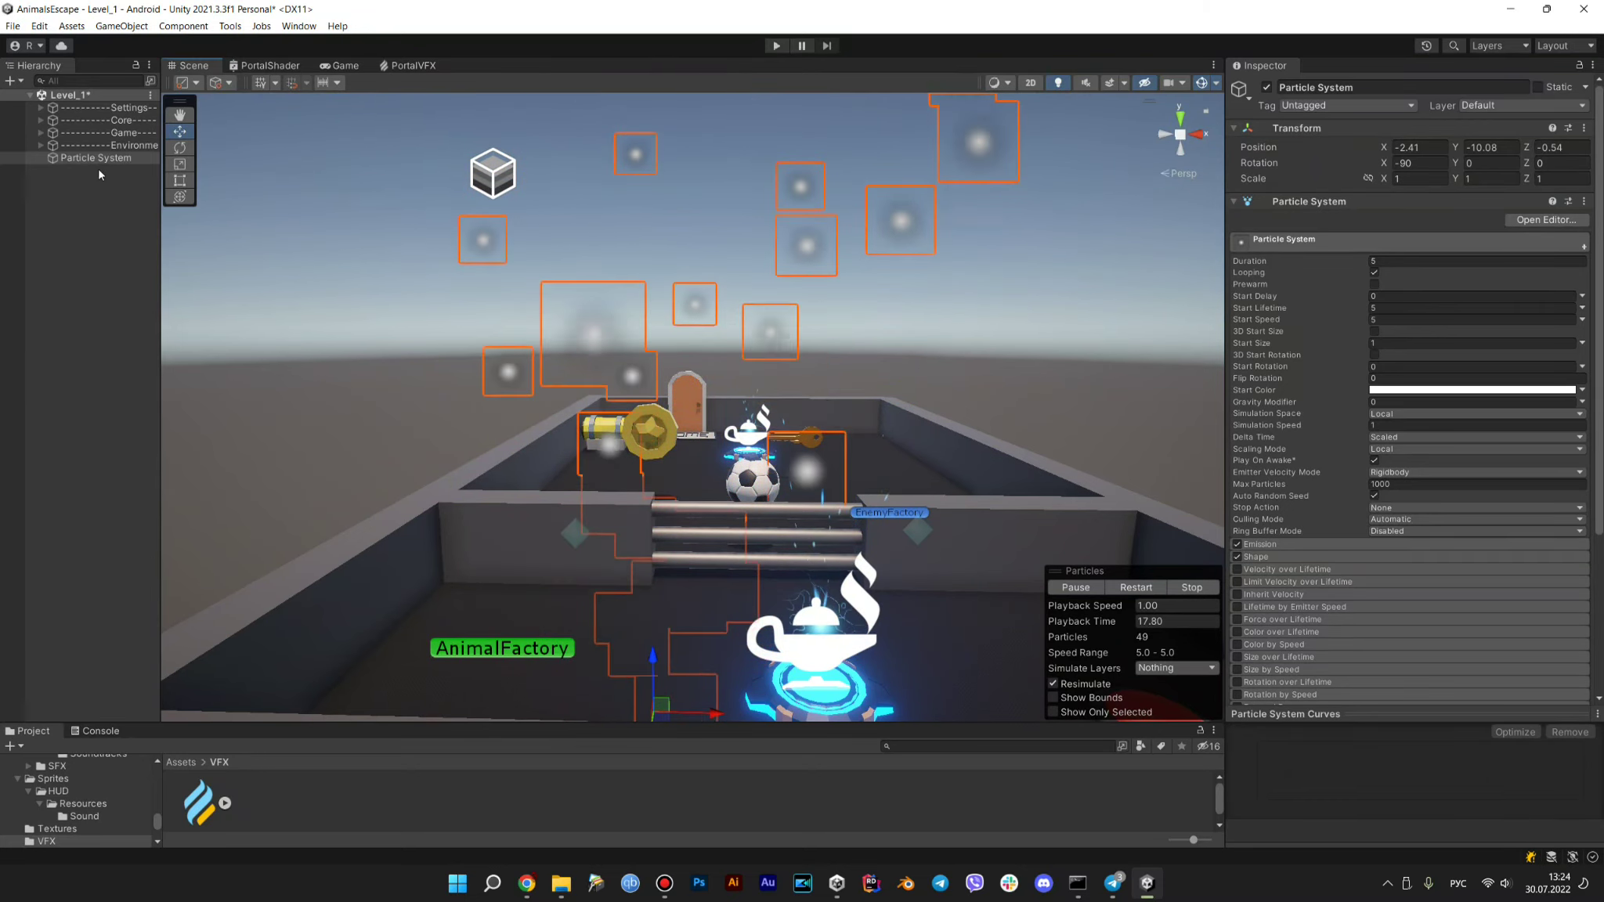
key(Delete)
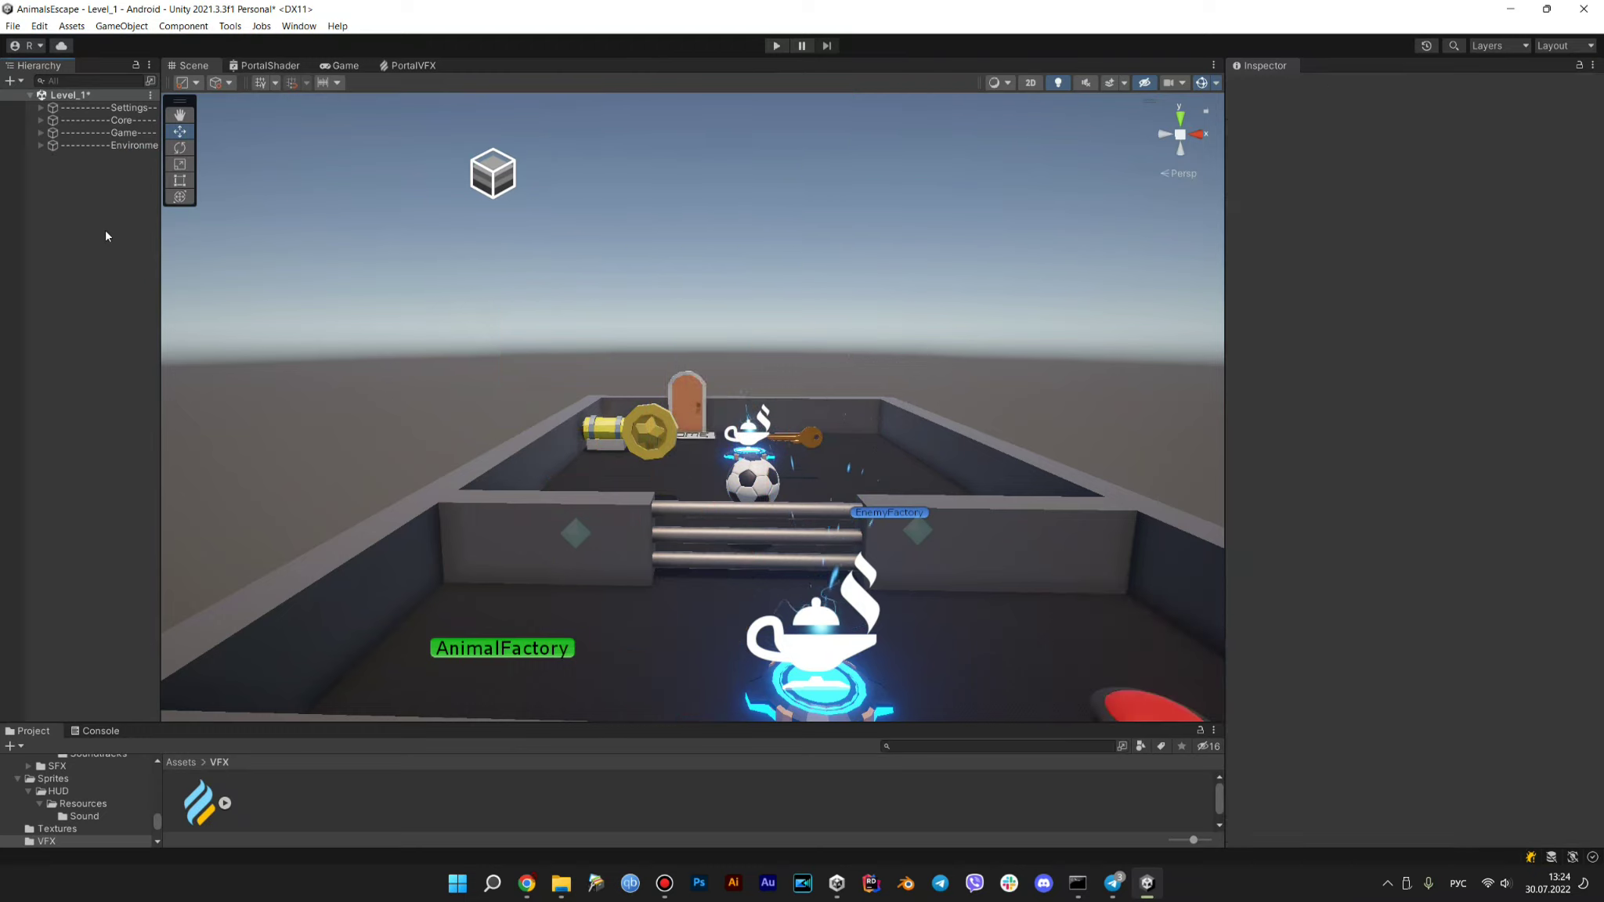
Bring the Scene camera near the portal lamp and drag the Project panel taller
mouse_move(418, 350)
right_down()
mouse_move(494, 443)
mouse_move(554, 458)
mouse_move(692, 352)
right_up()
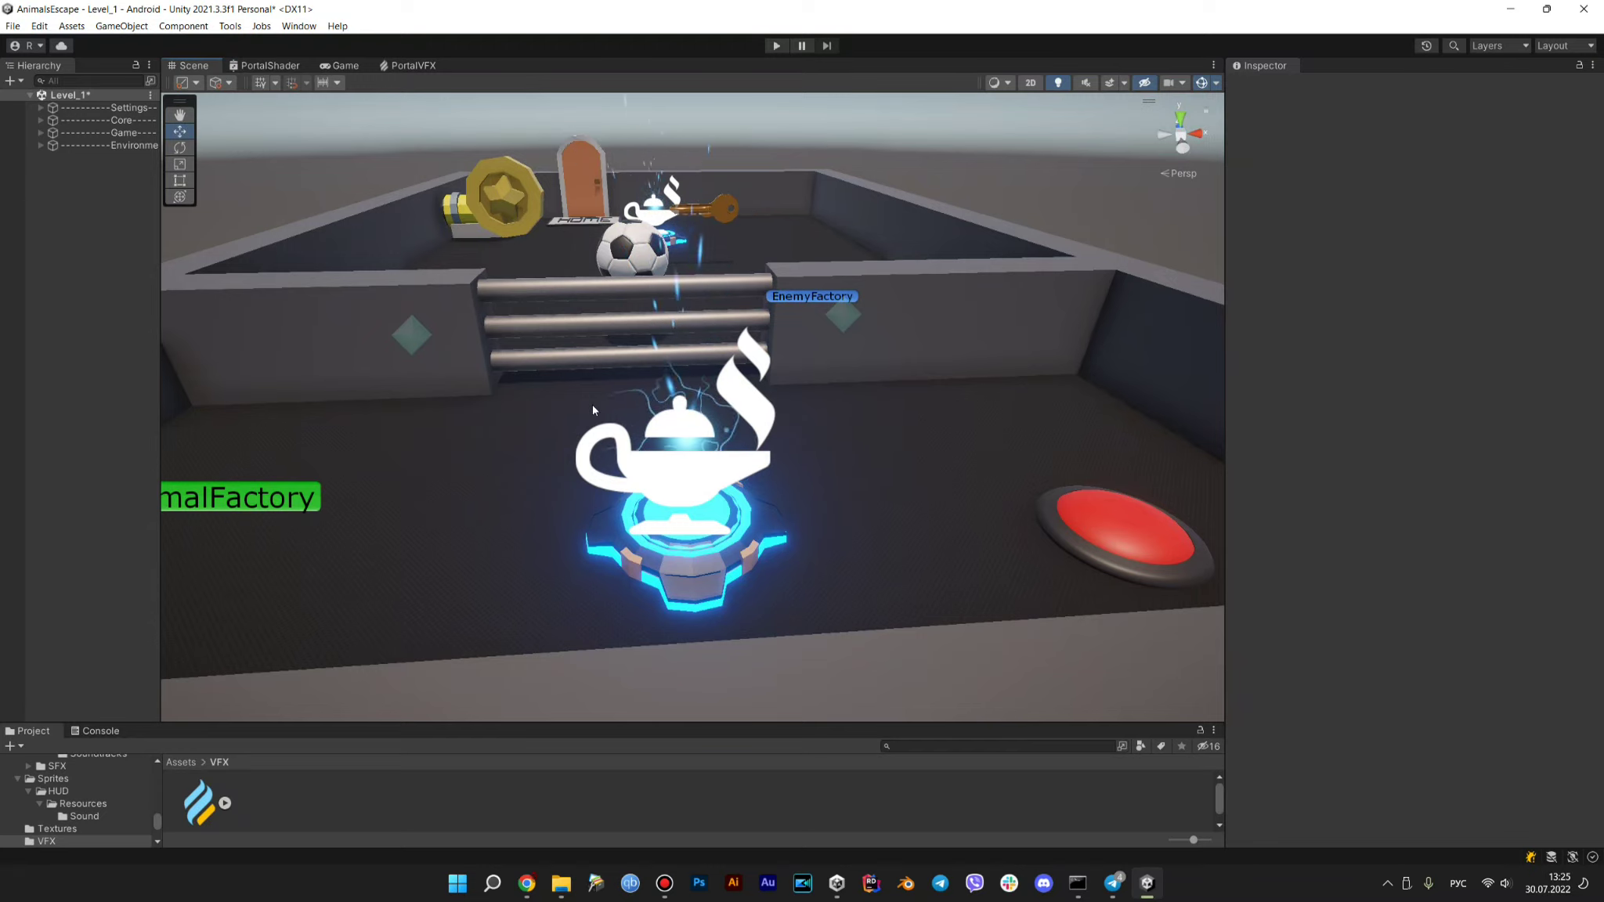
right_drag(598, 394, 430, 615)
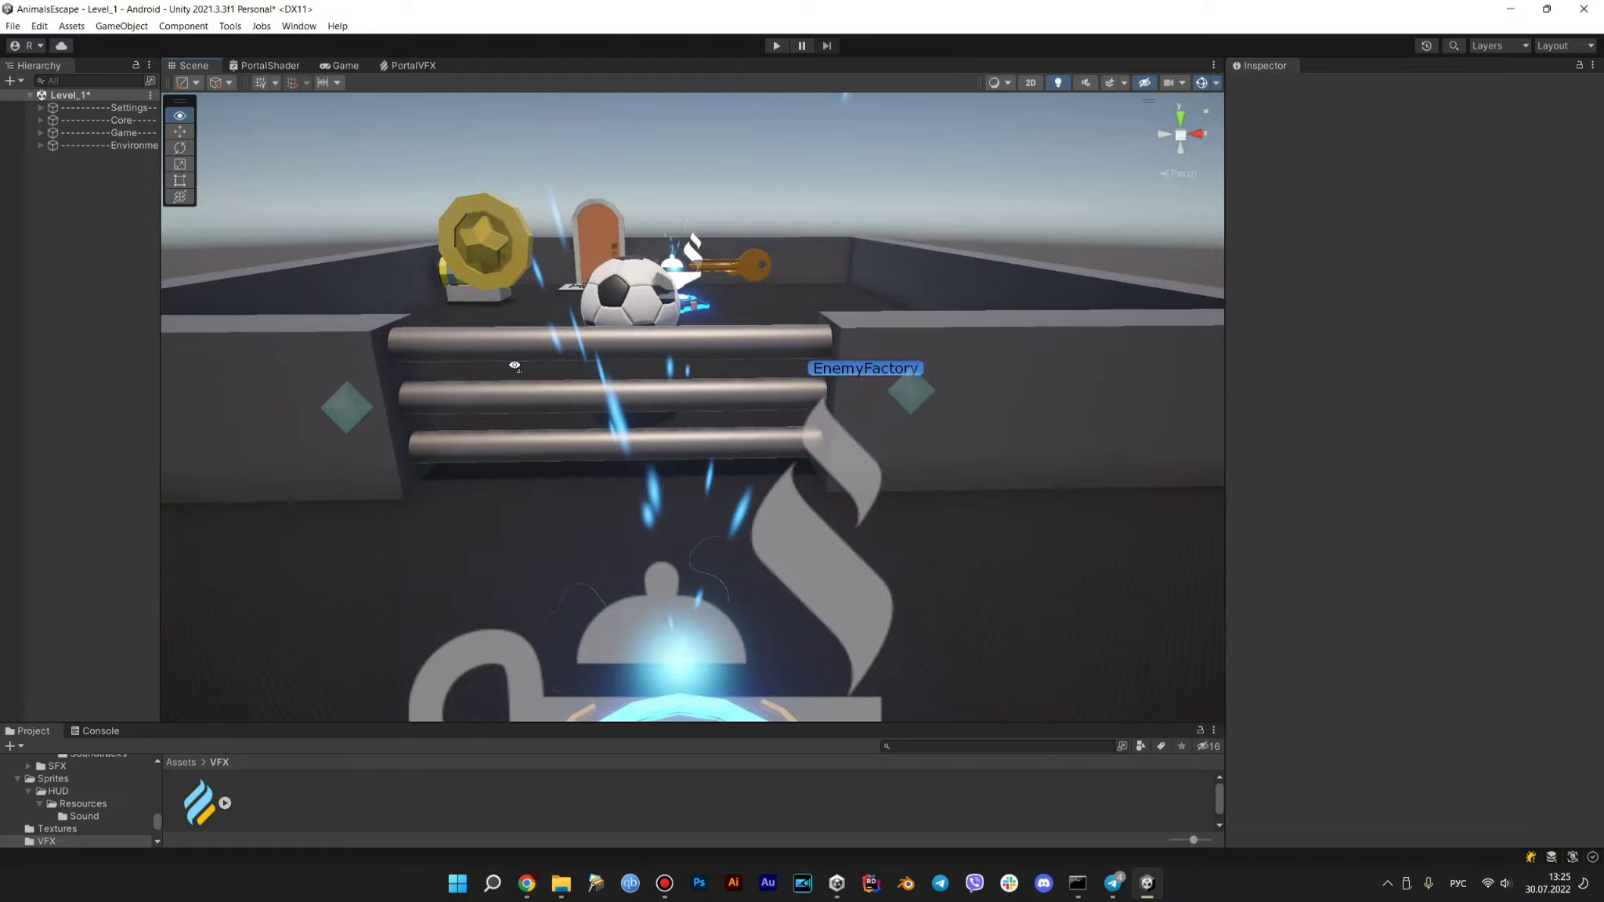
drag(432, 721, 431, 593)
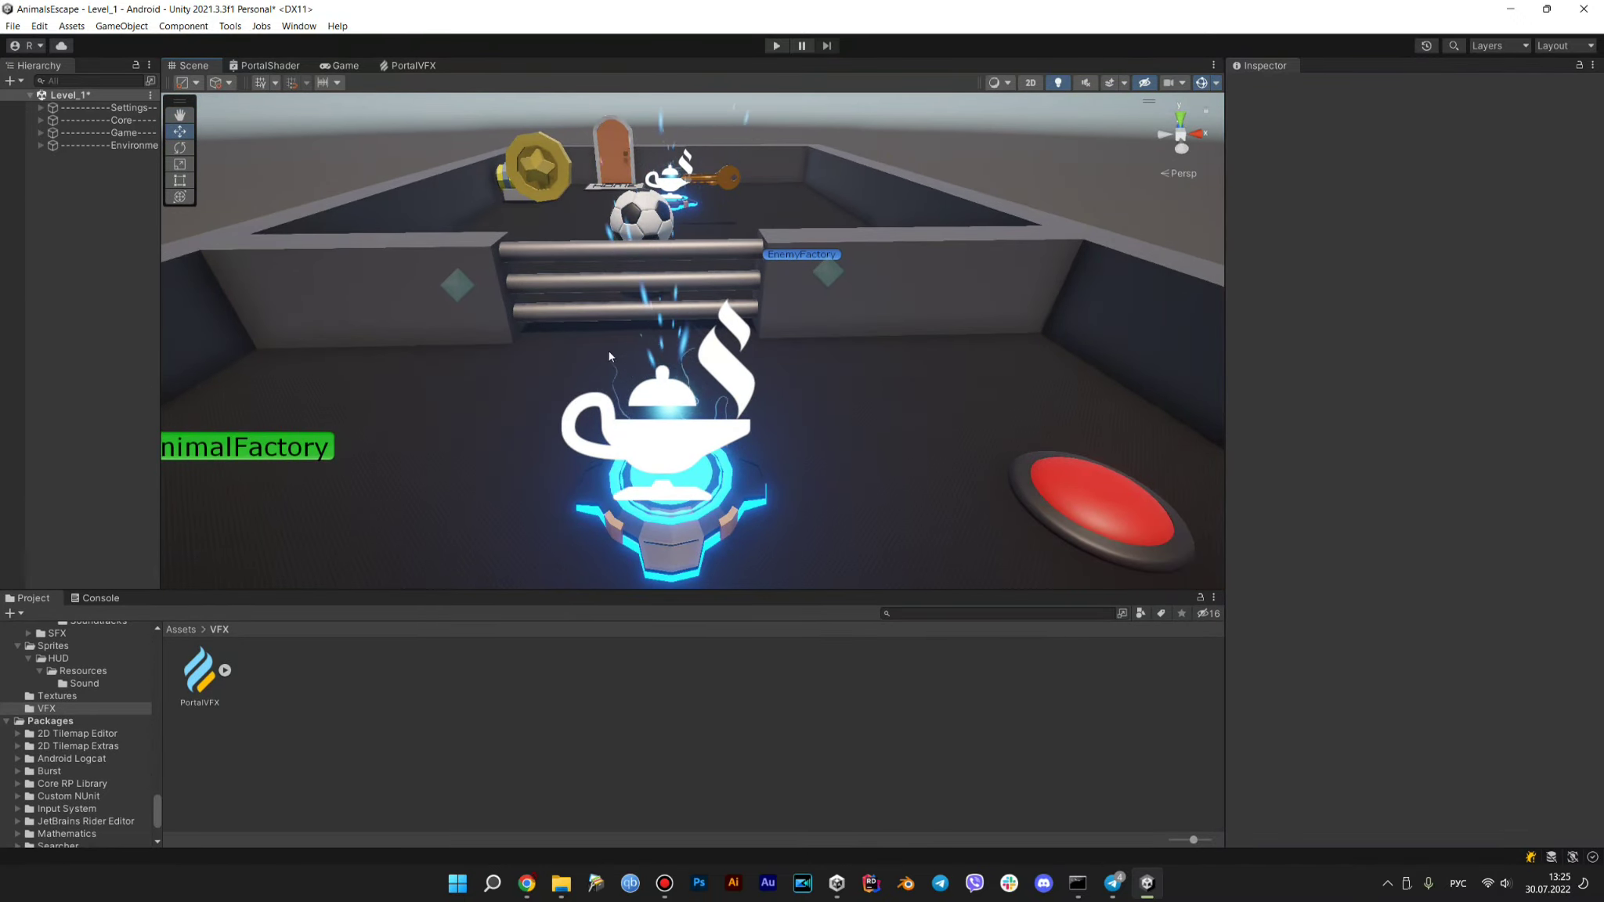
Search 'visua' in the Package Manager to confirm Visual Effect Graph 12.1.6, then return to Assets
click(299, 26)
mouse_move(350, 305)
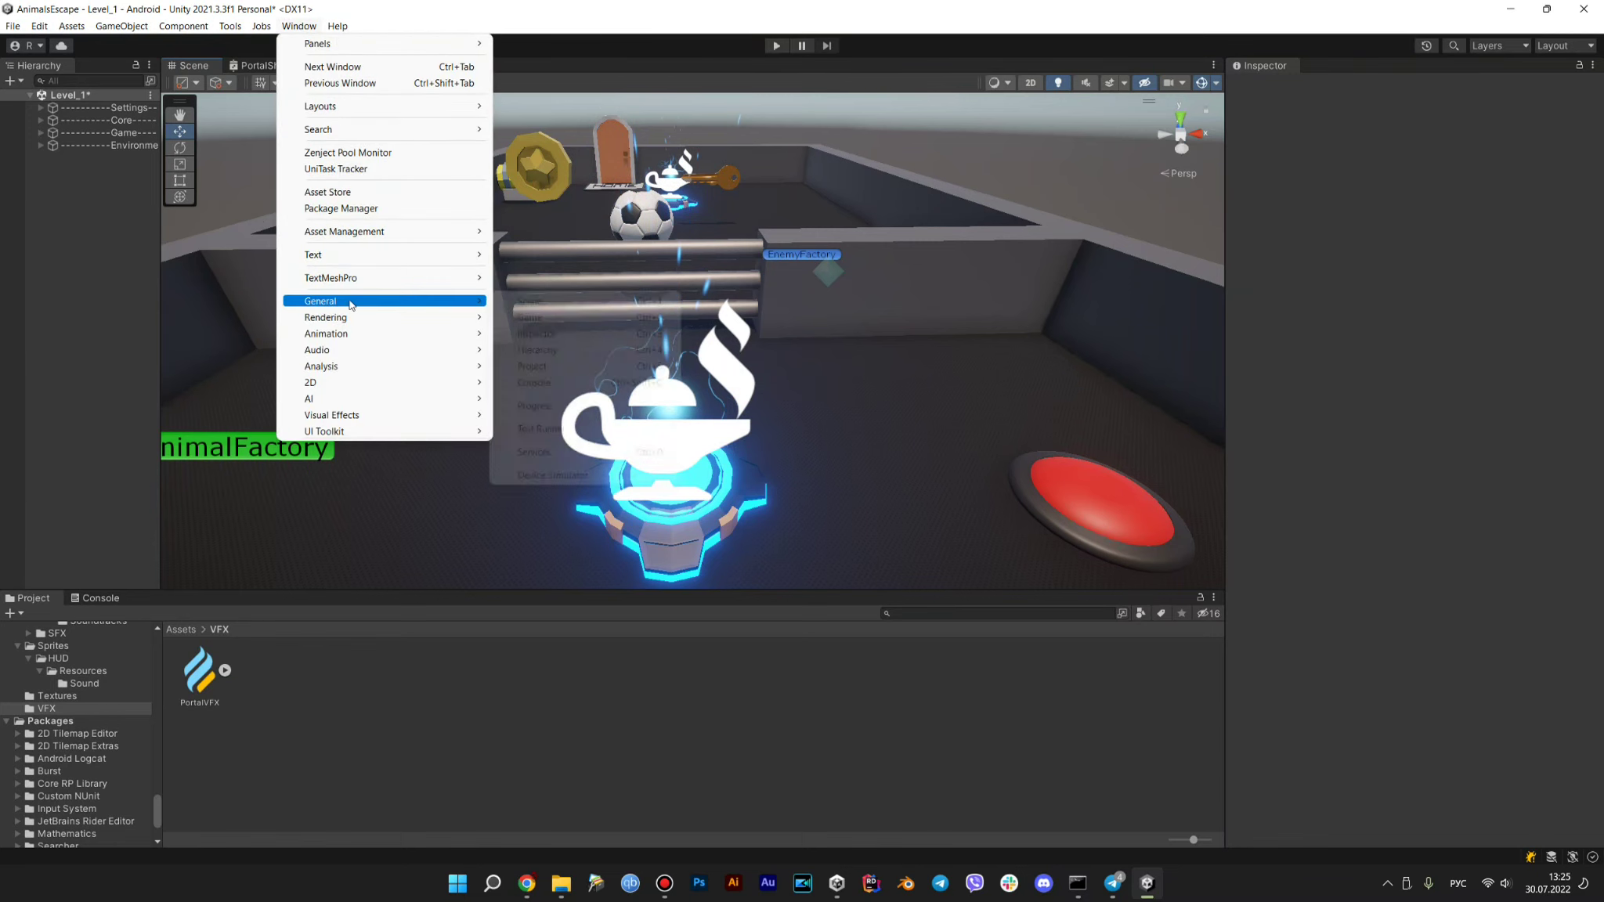
click(376, 208)
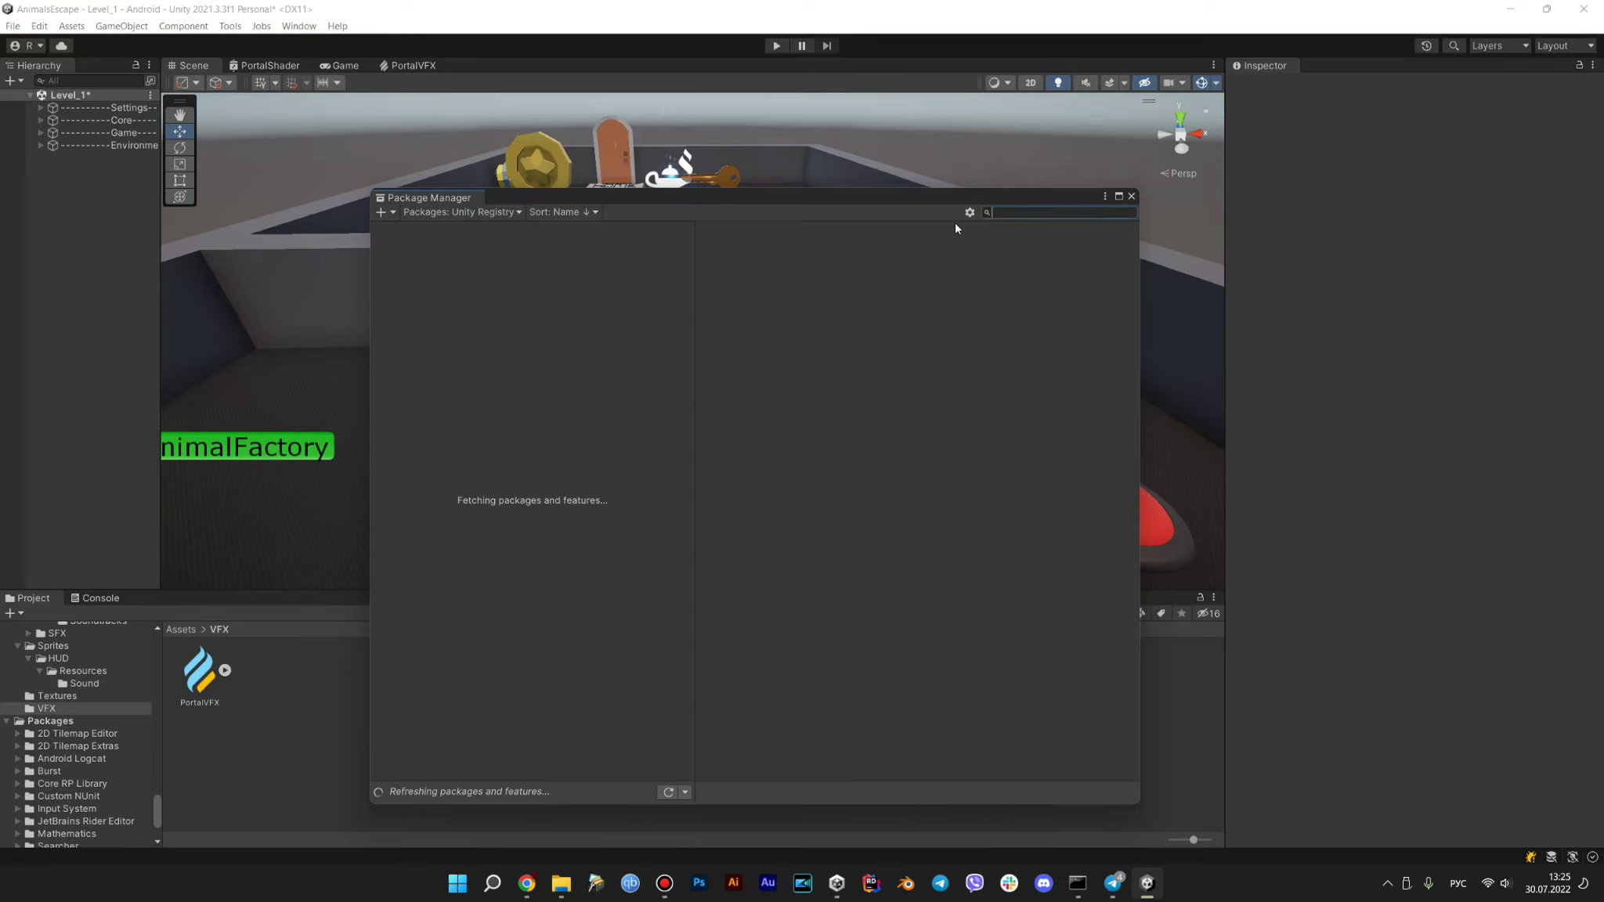
text(м)
key(BackSpace)
text(visua)
click(441, 256)
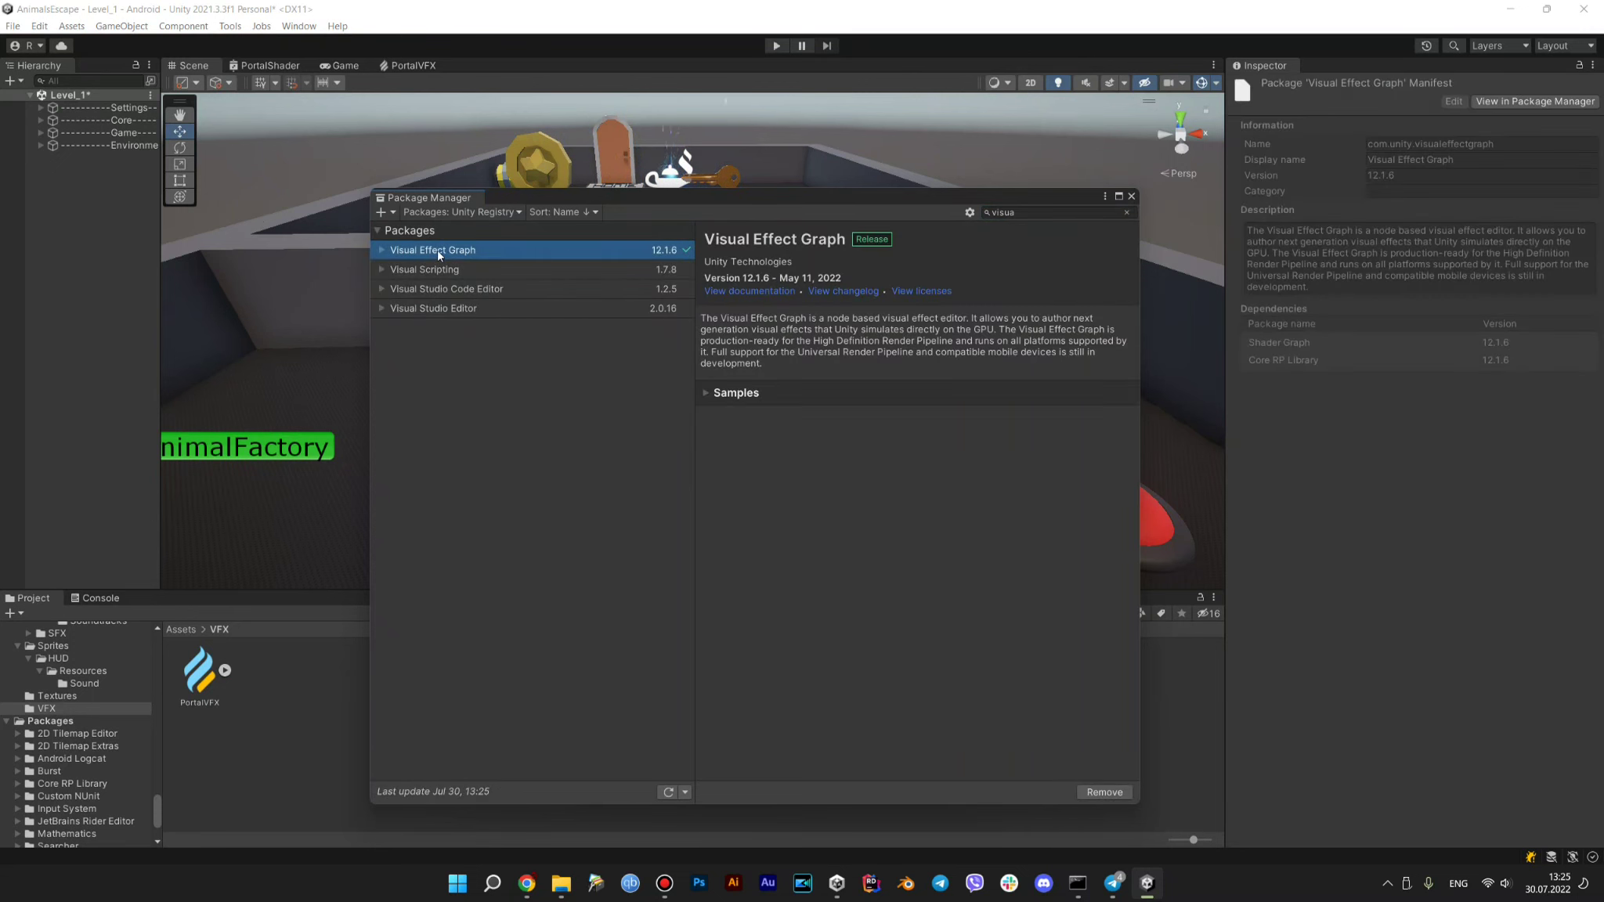
click(1131, 196)
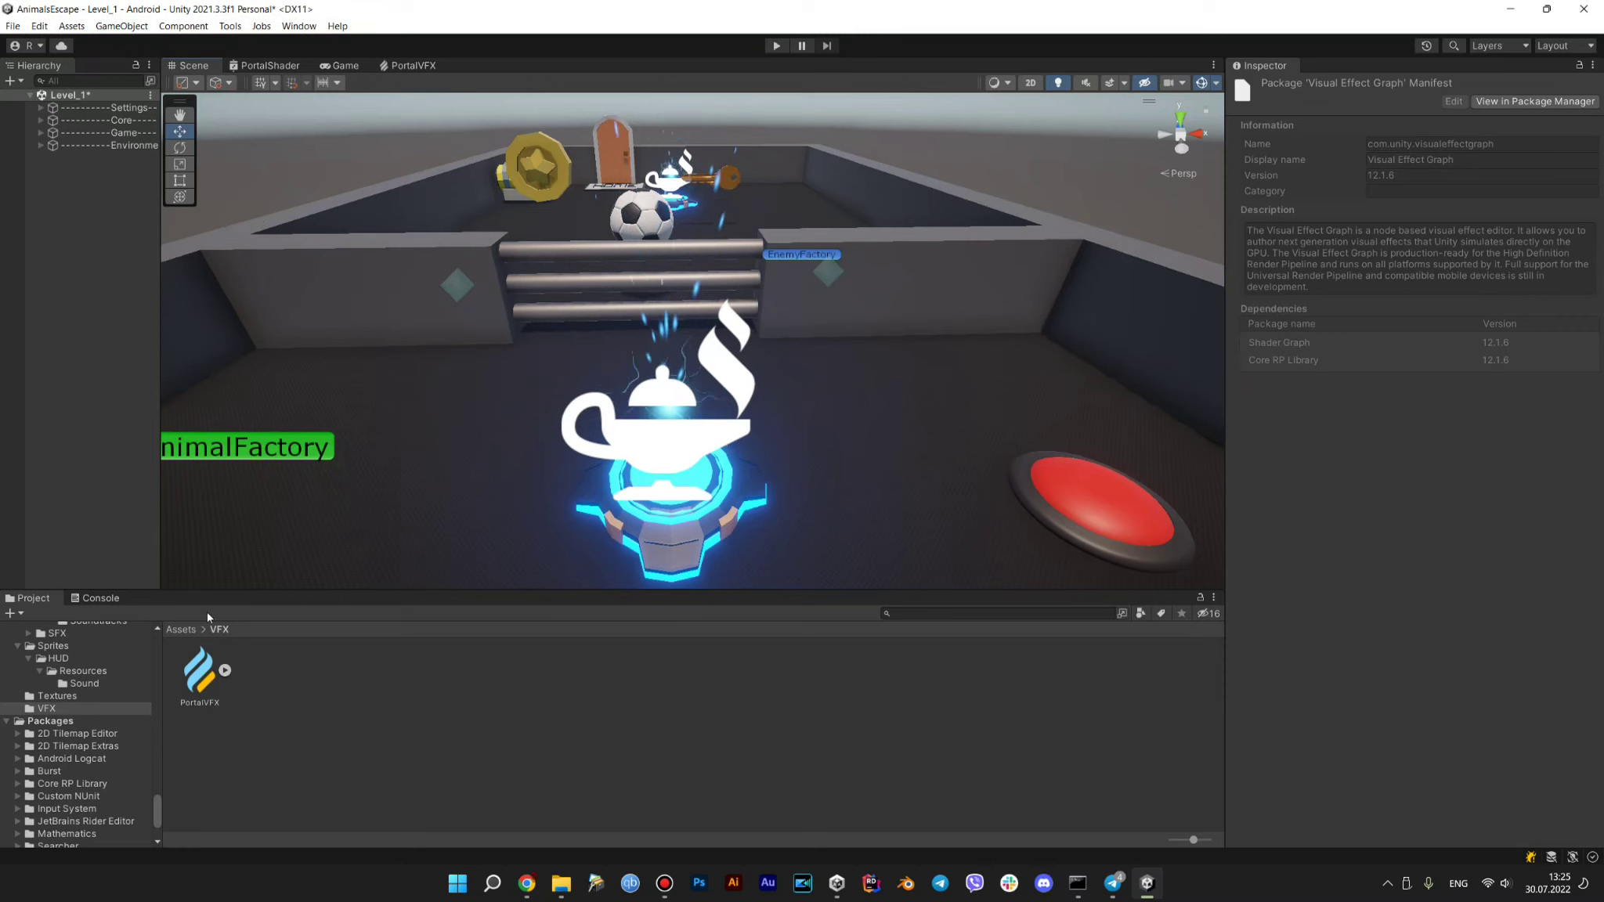
click(181, 629)
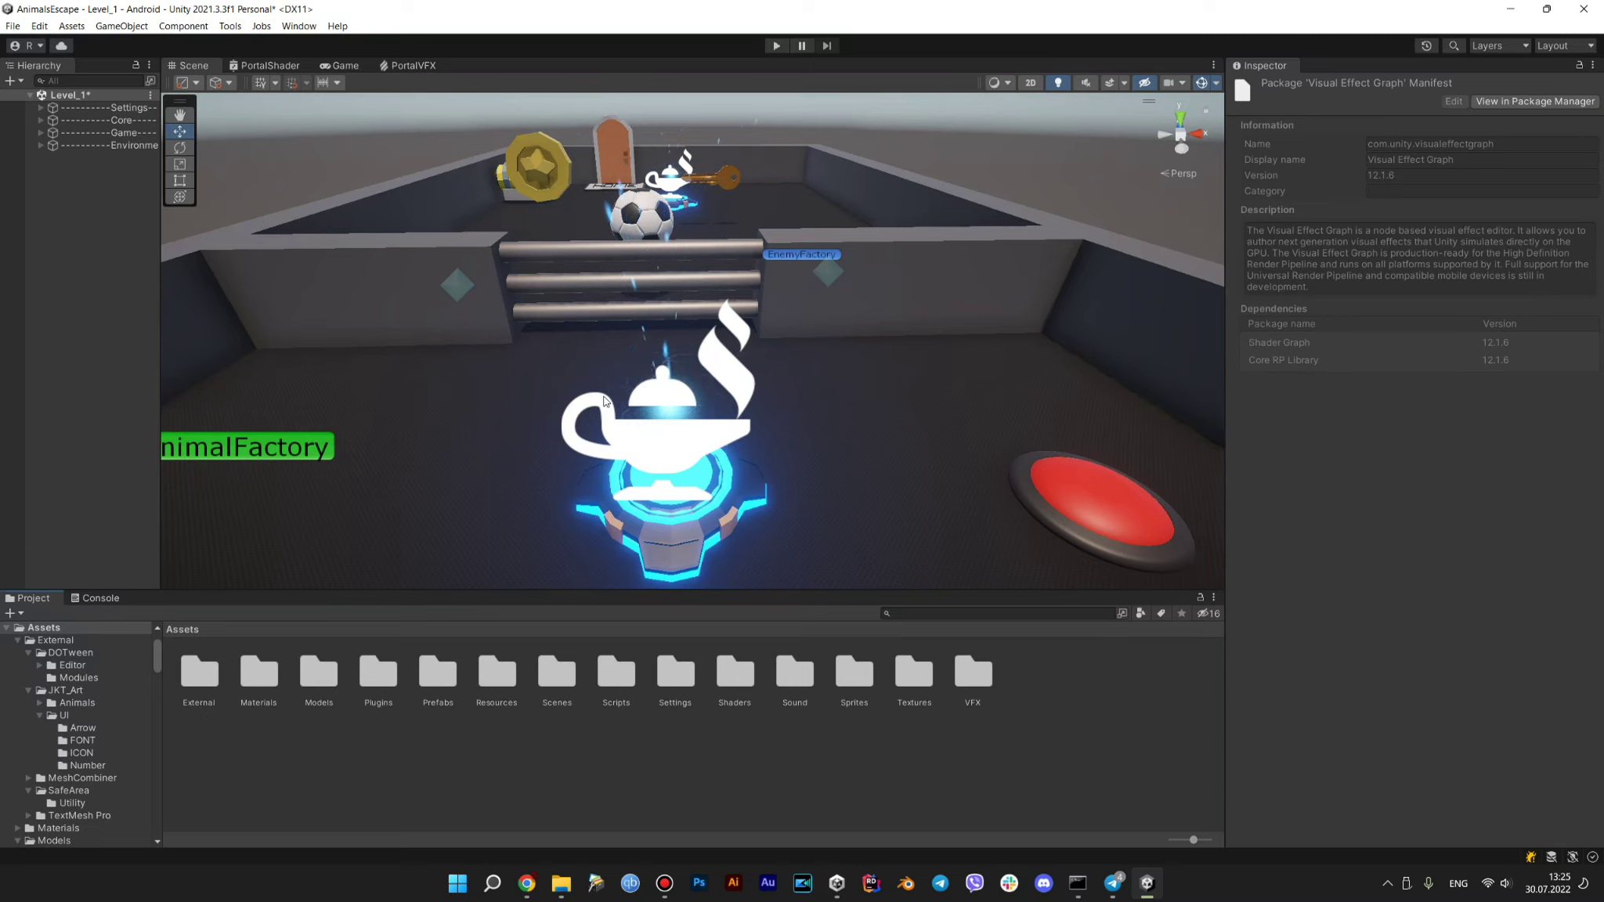
Open the Shaders folder, preview Create > Shader Graph without adding anything, and select PortalShader
double_click(727, 684)
right_click(374, 711)
mouse_move(574, 321)
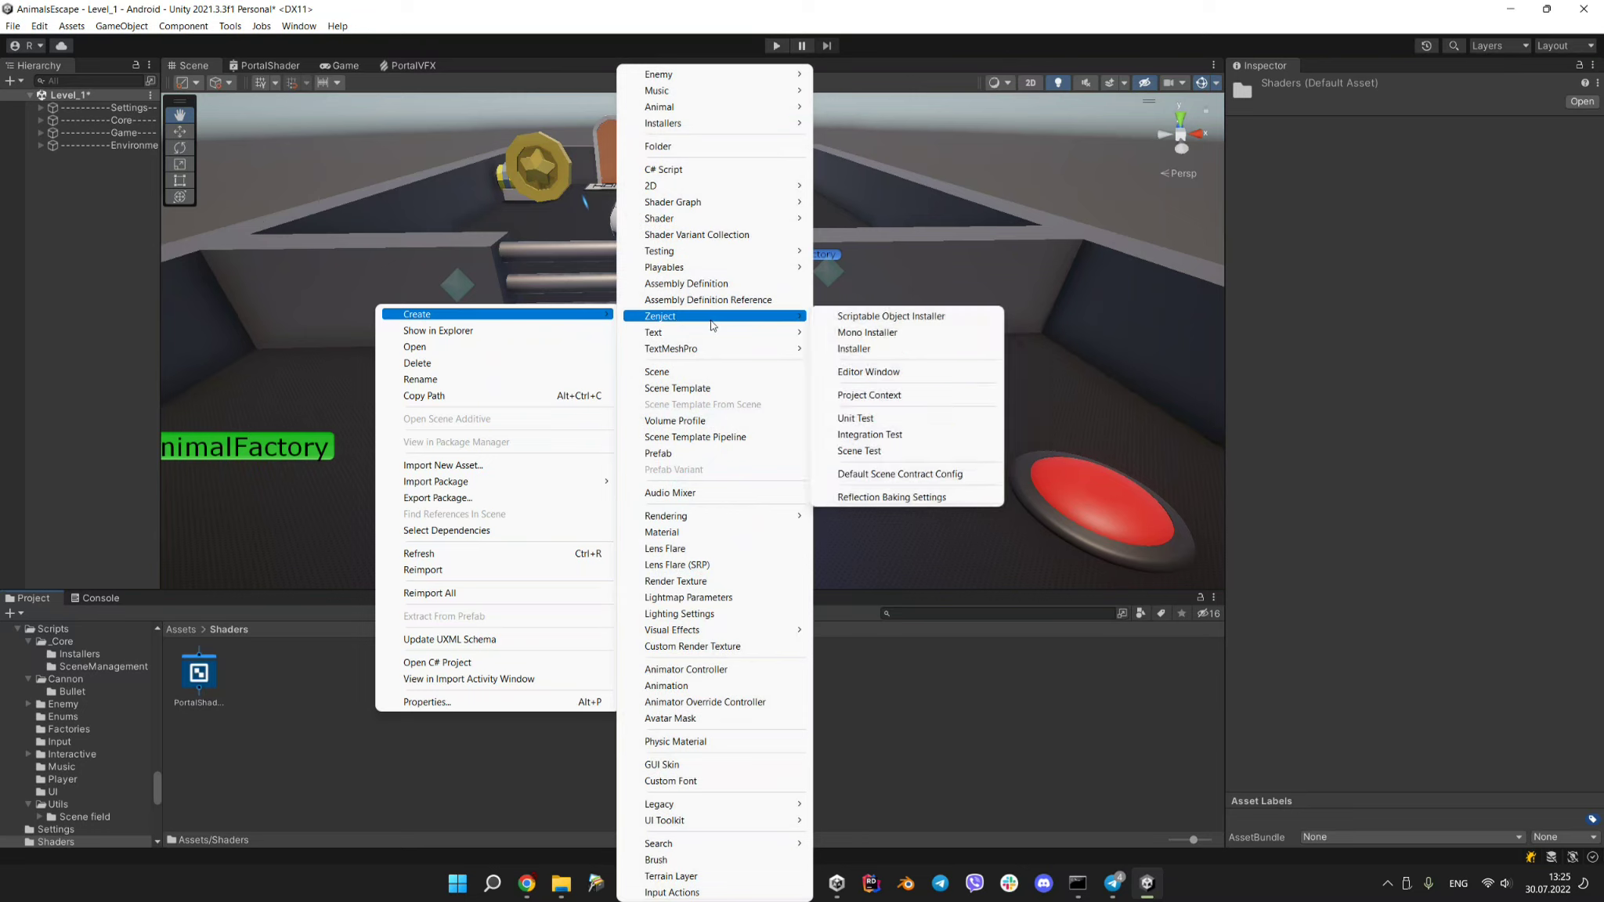
mouse_move(729, 206)
mouse_move(836, 205)
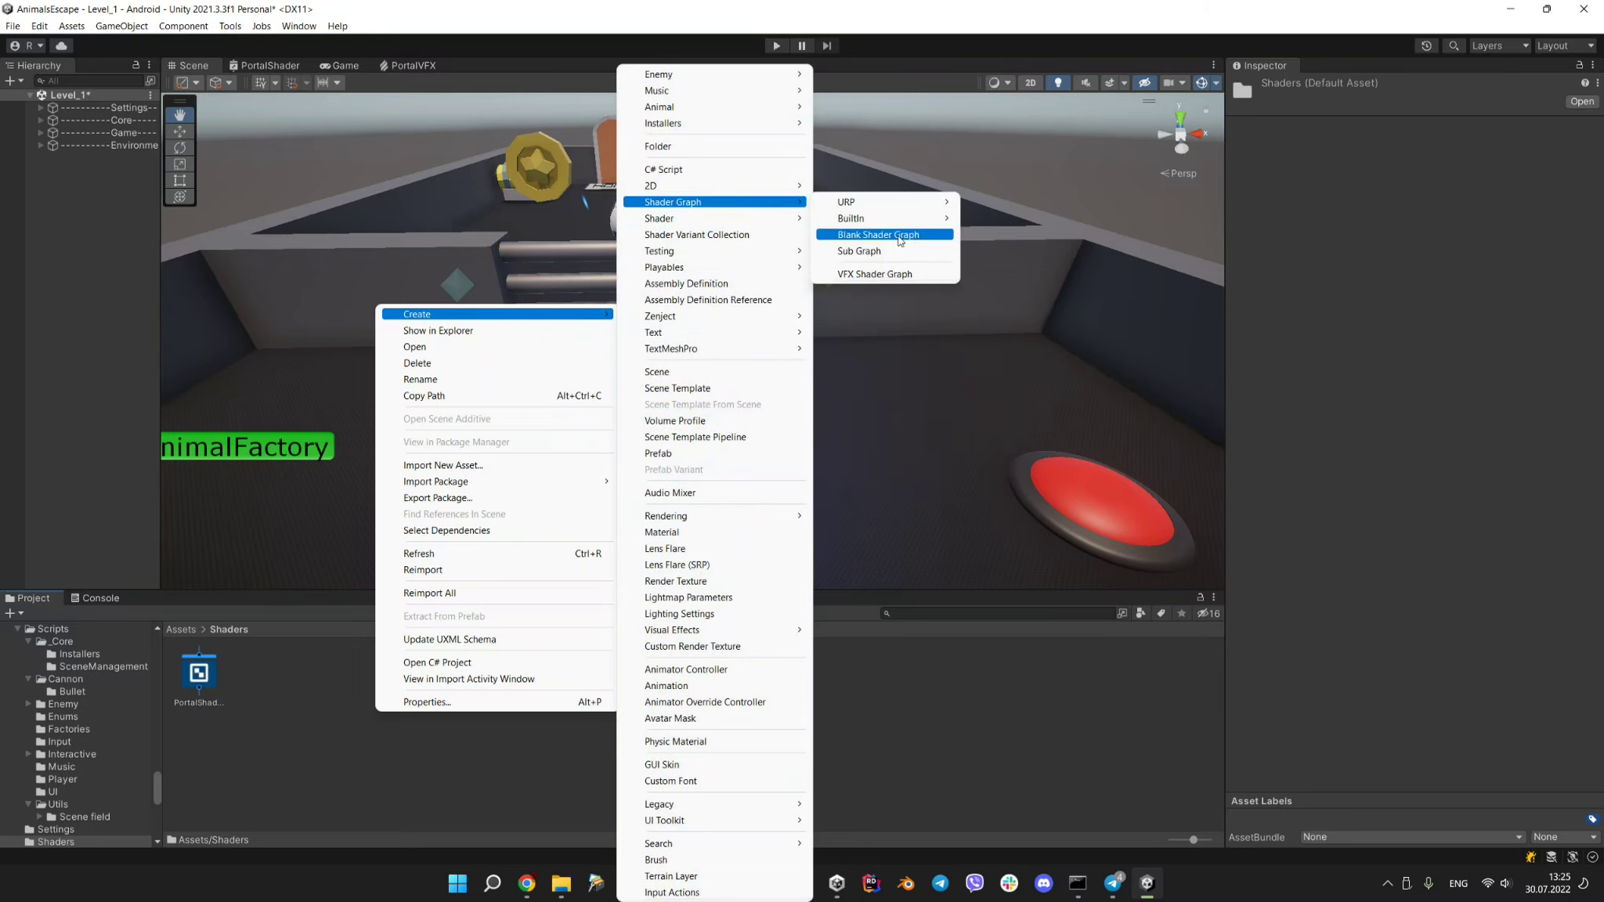
click(271, 687)
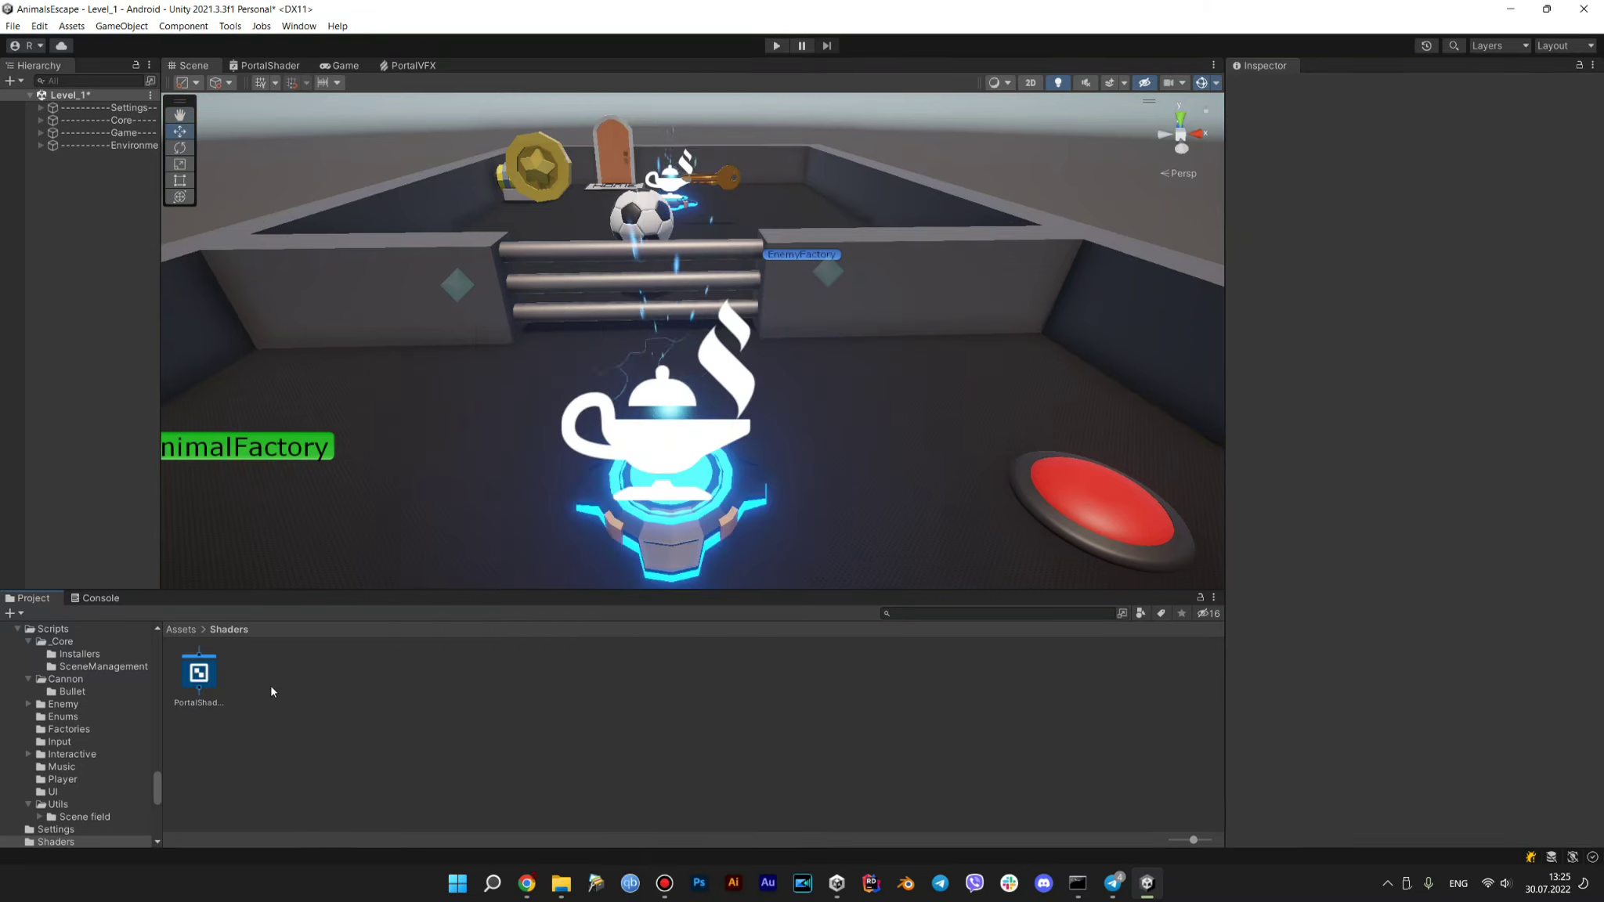
click(199, 672)
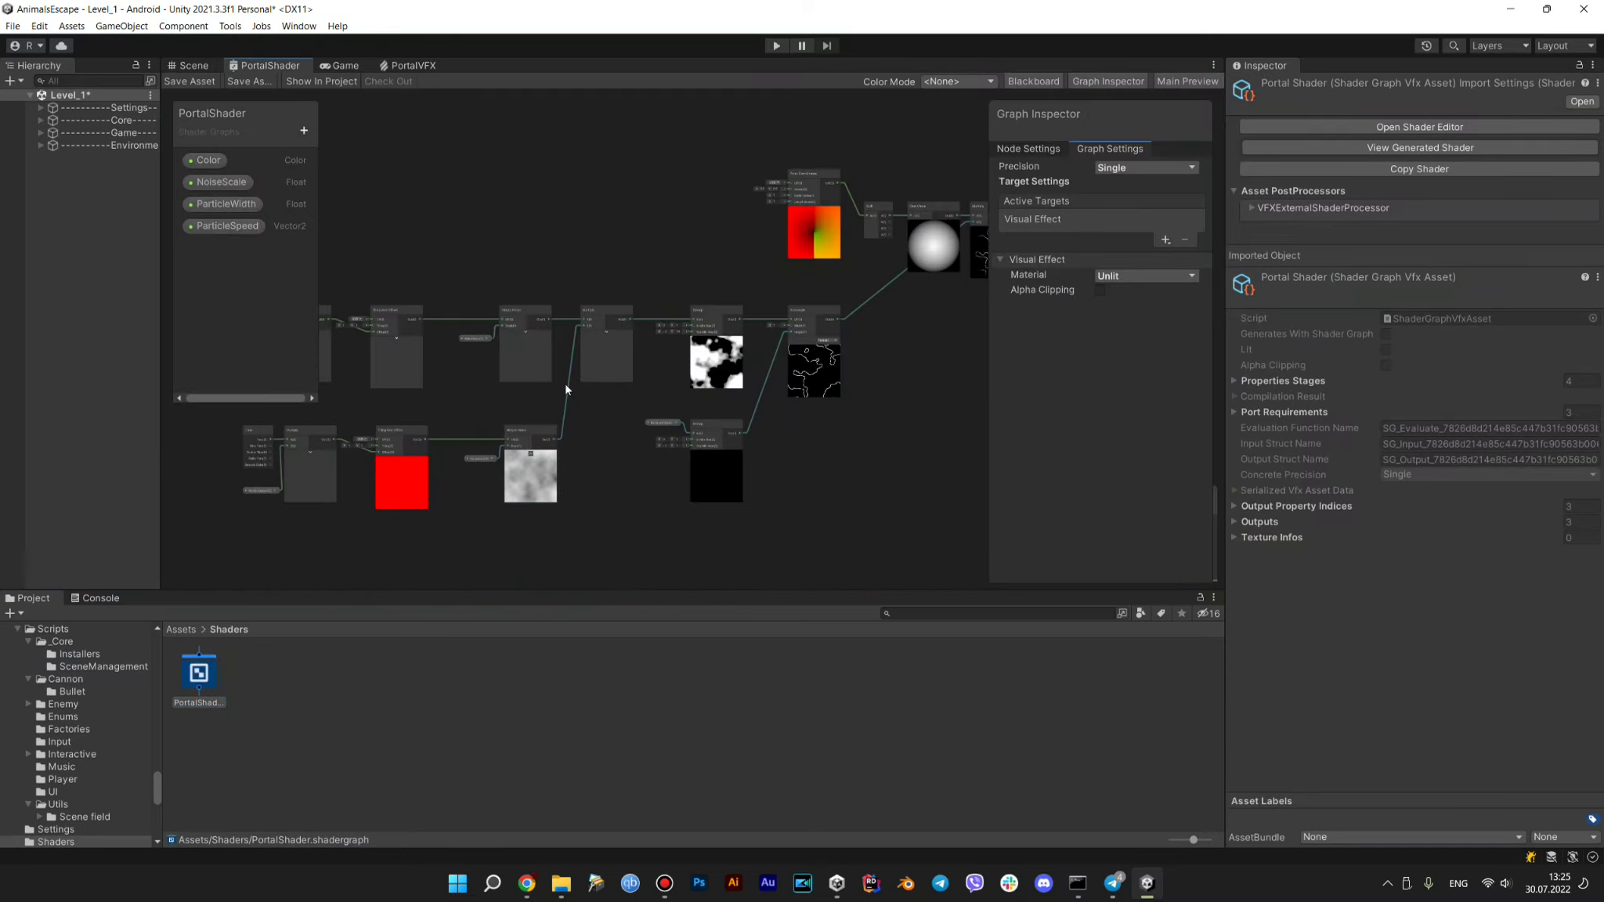
double_click(267, 64)
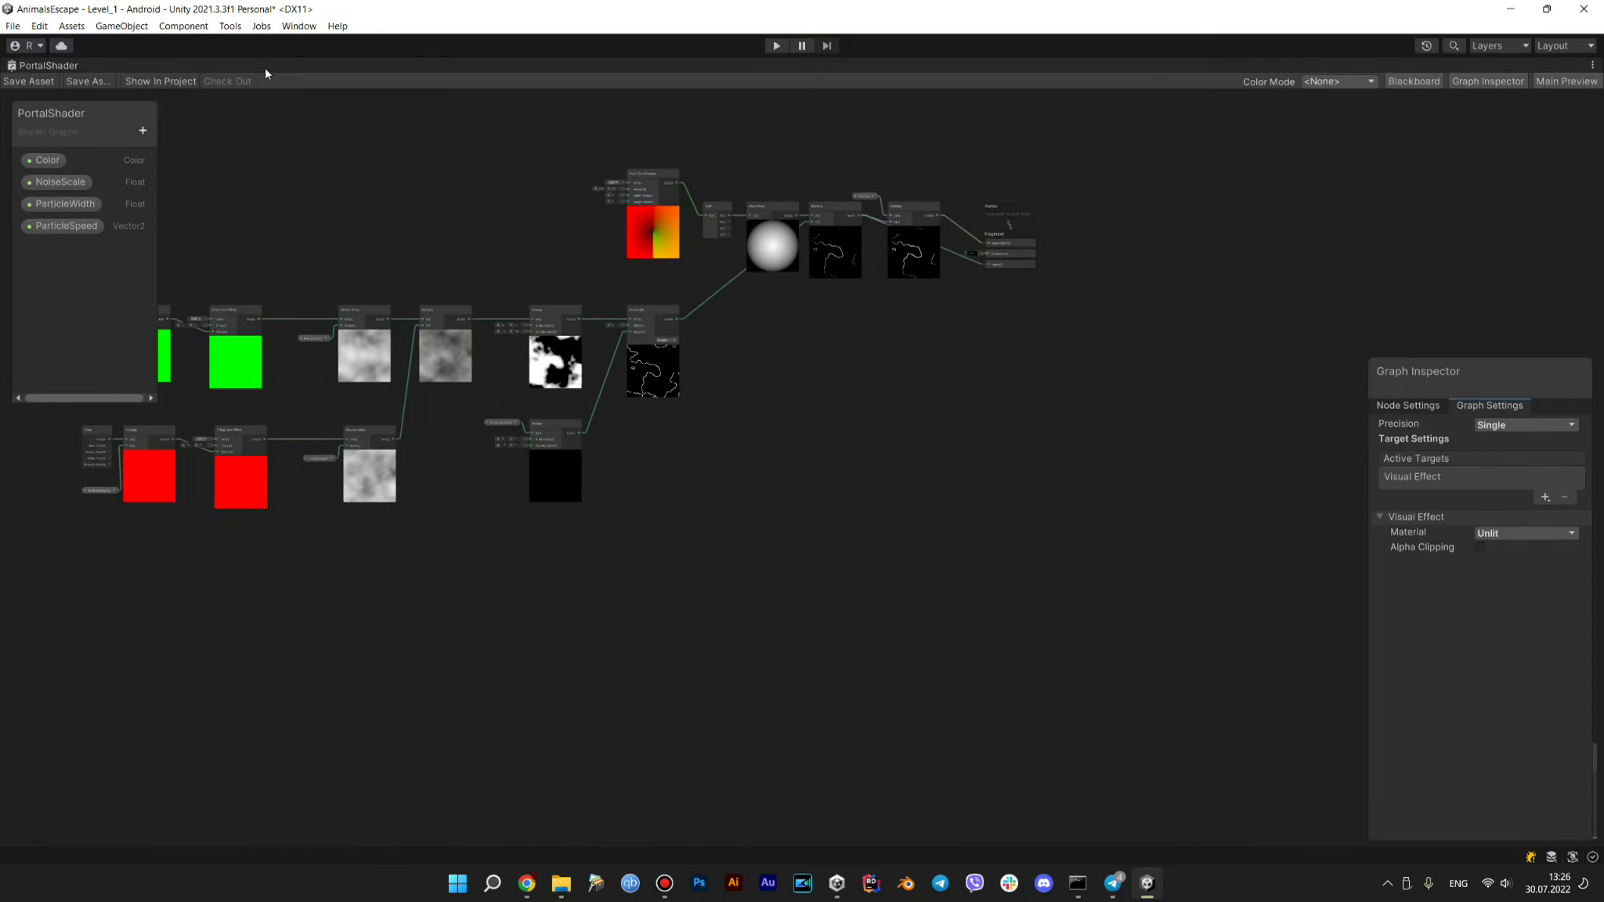
scroll(769, 362, up, 3)
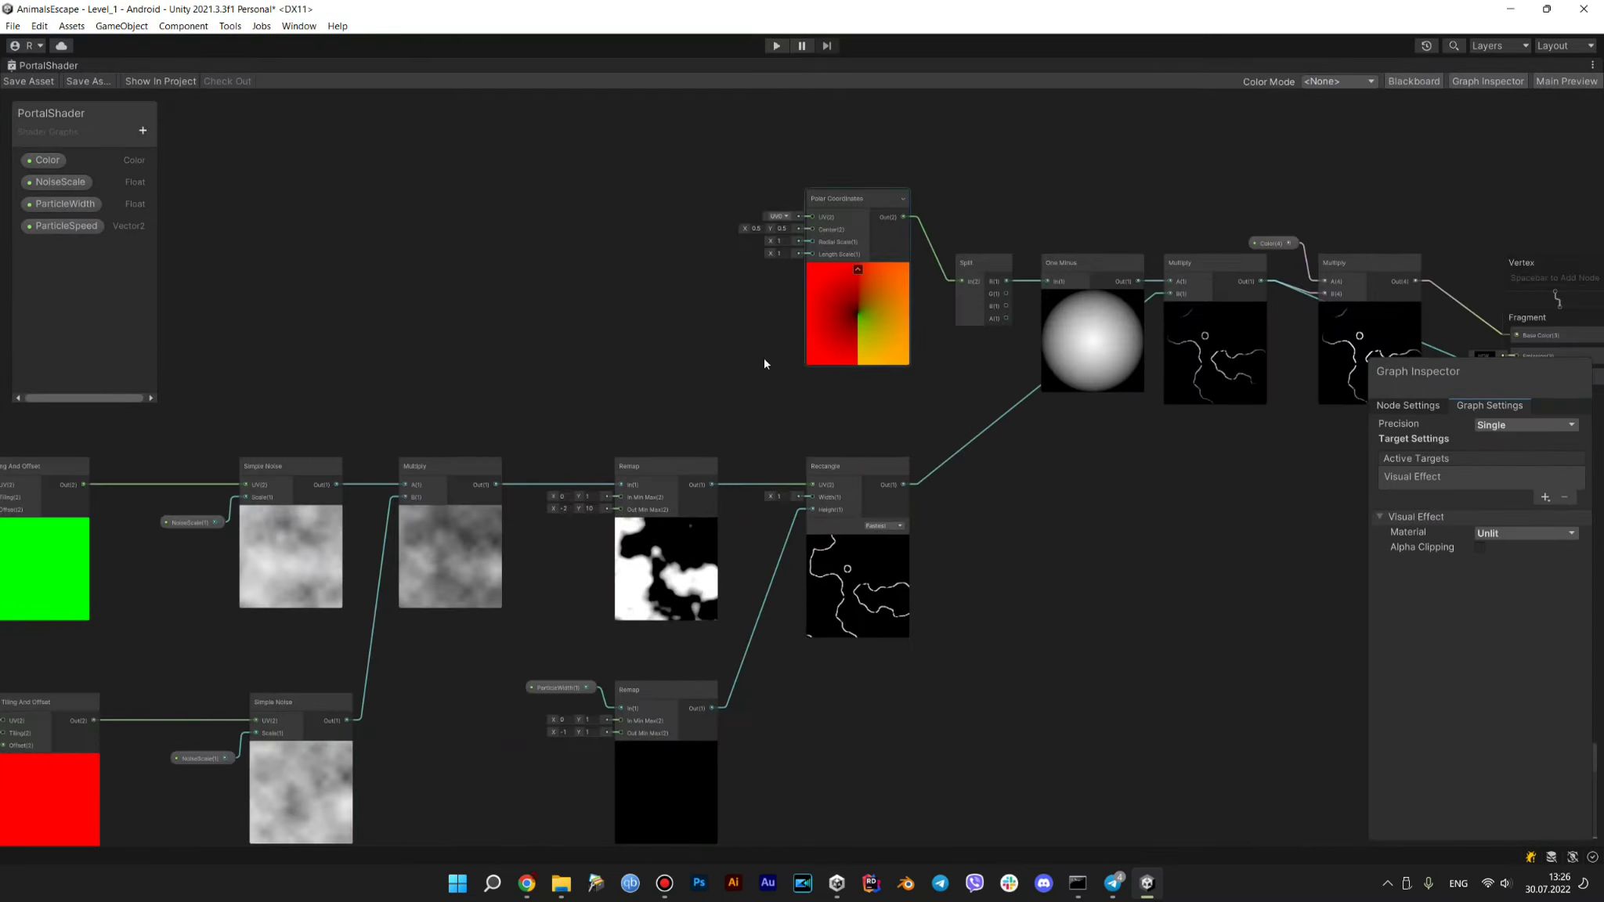
middle_drag(763, 358, 529, 380)
scroll(625, 479, up, 2)
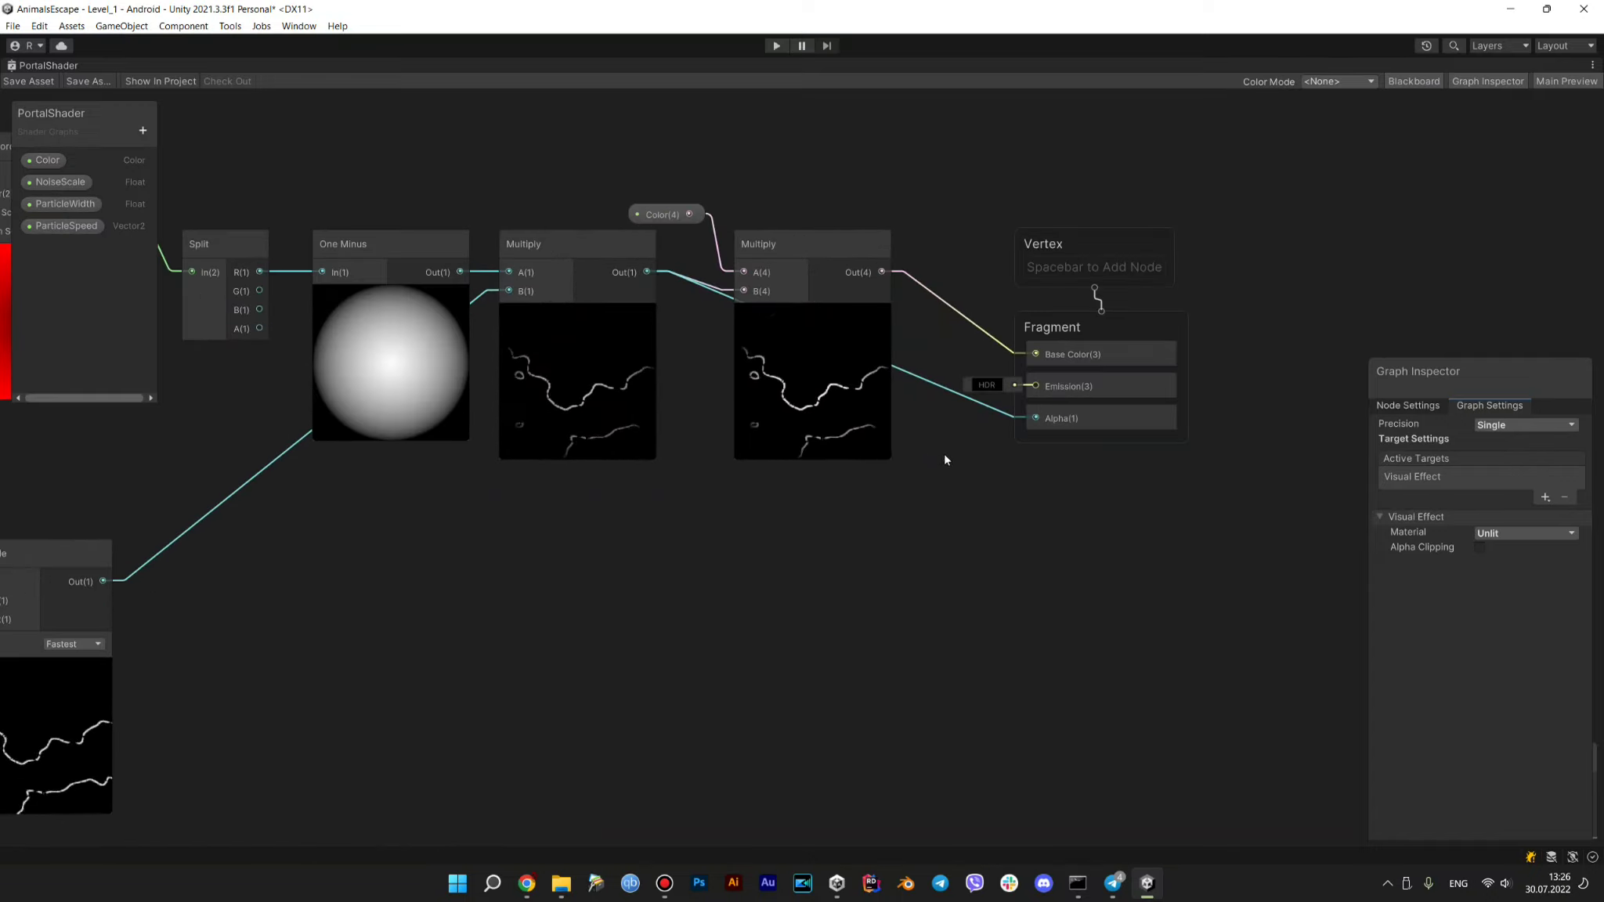
middle_drag(944, 452, 721, 579)
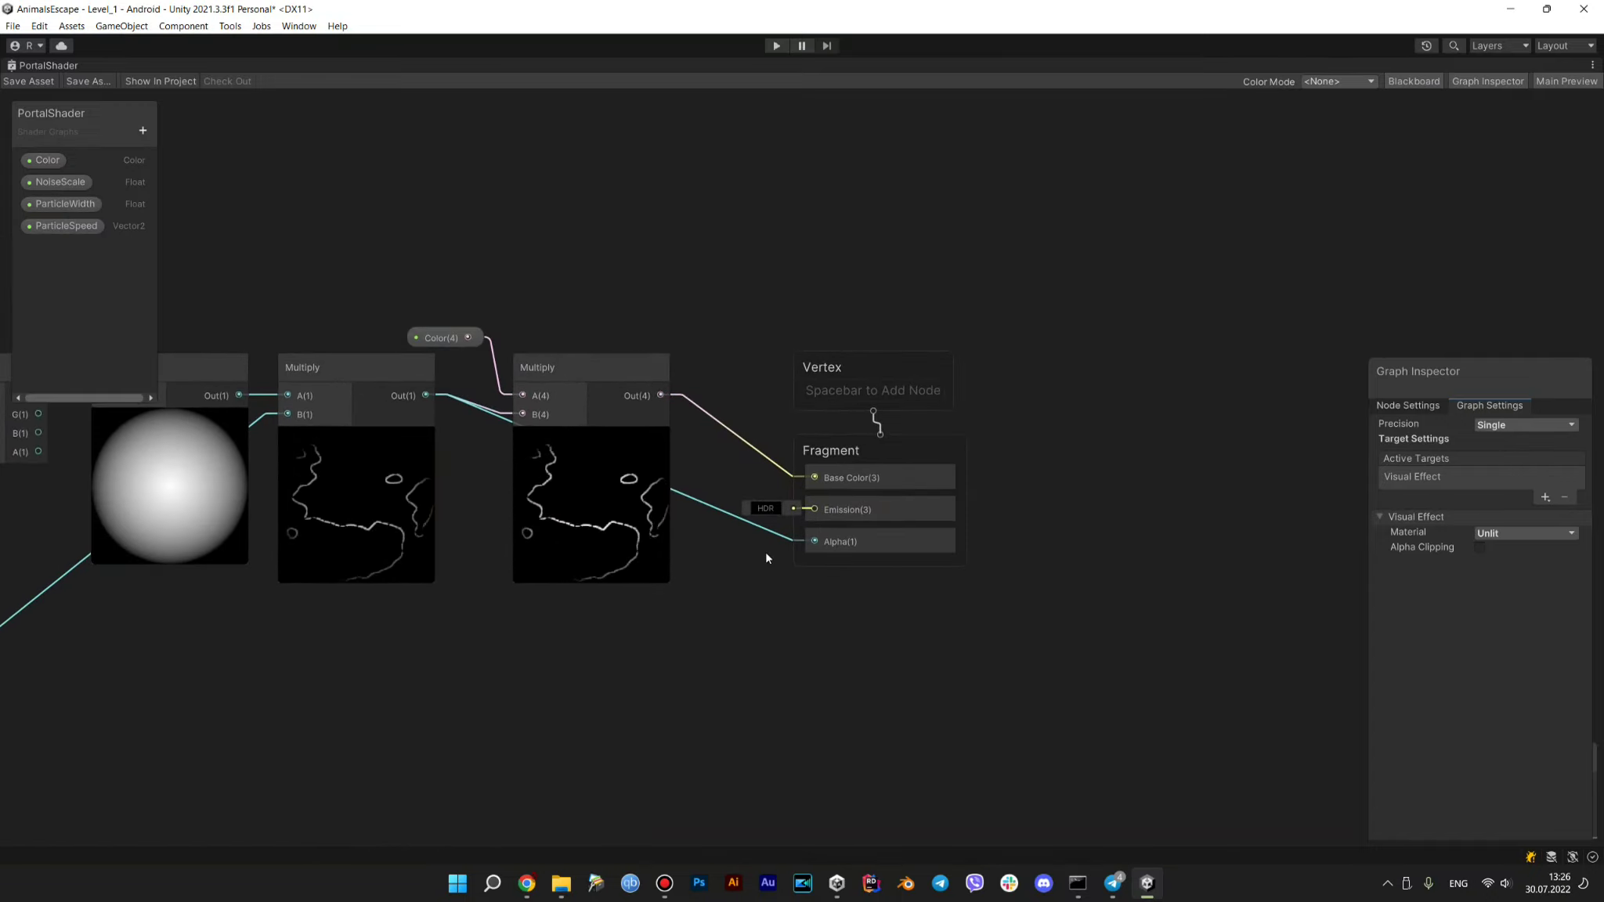
click(1431, 83)
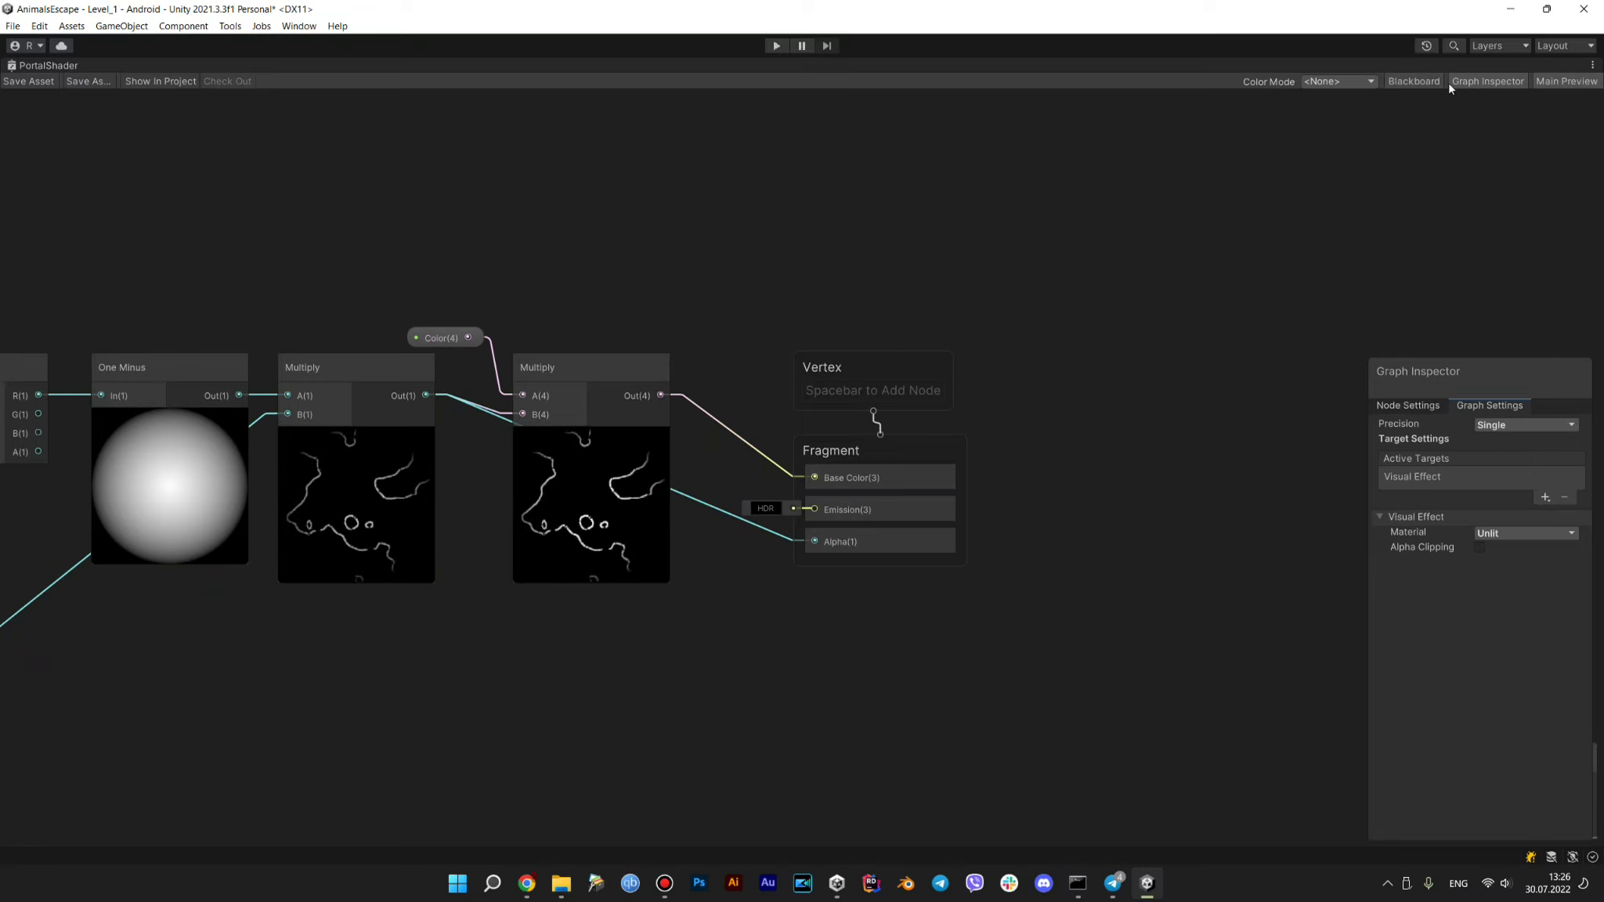
click(1473, 82)
click(1564, 83)
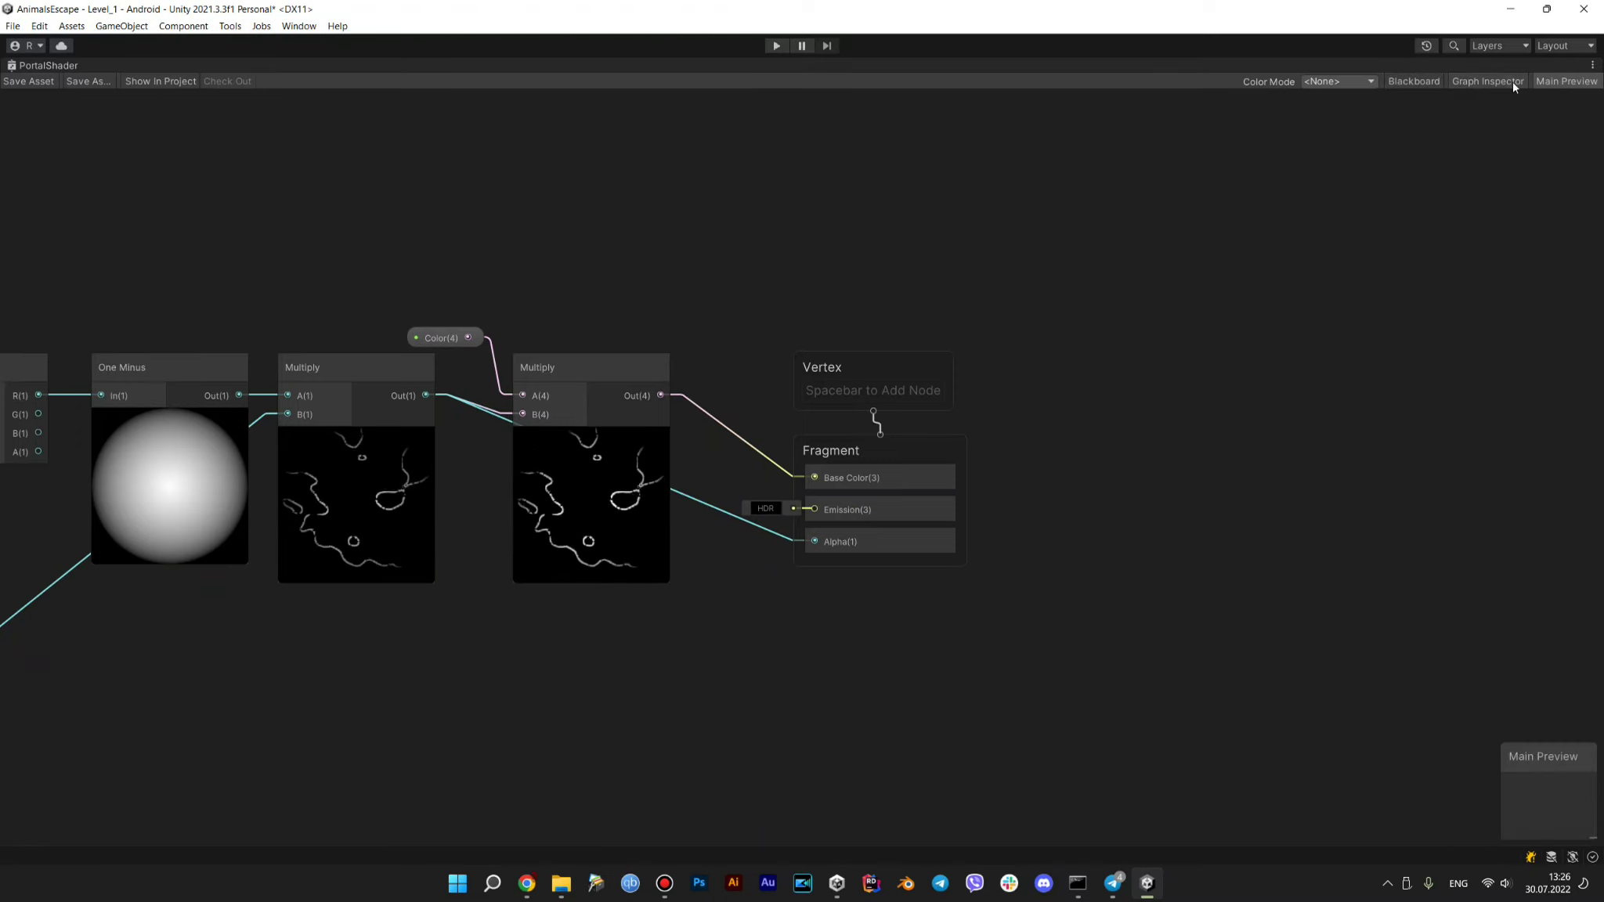
click(1488, 82)
click(1414, 81)
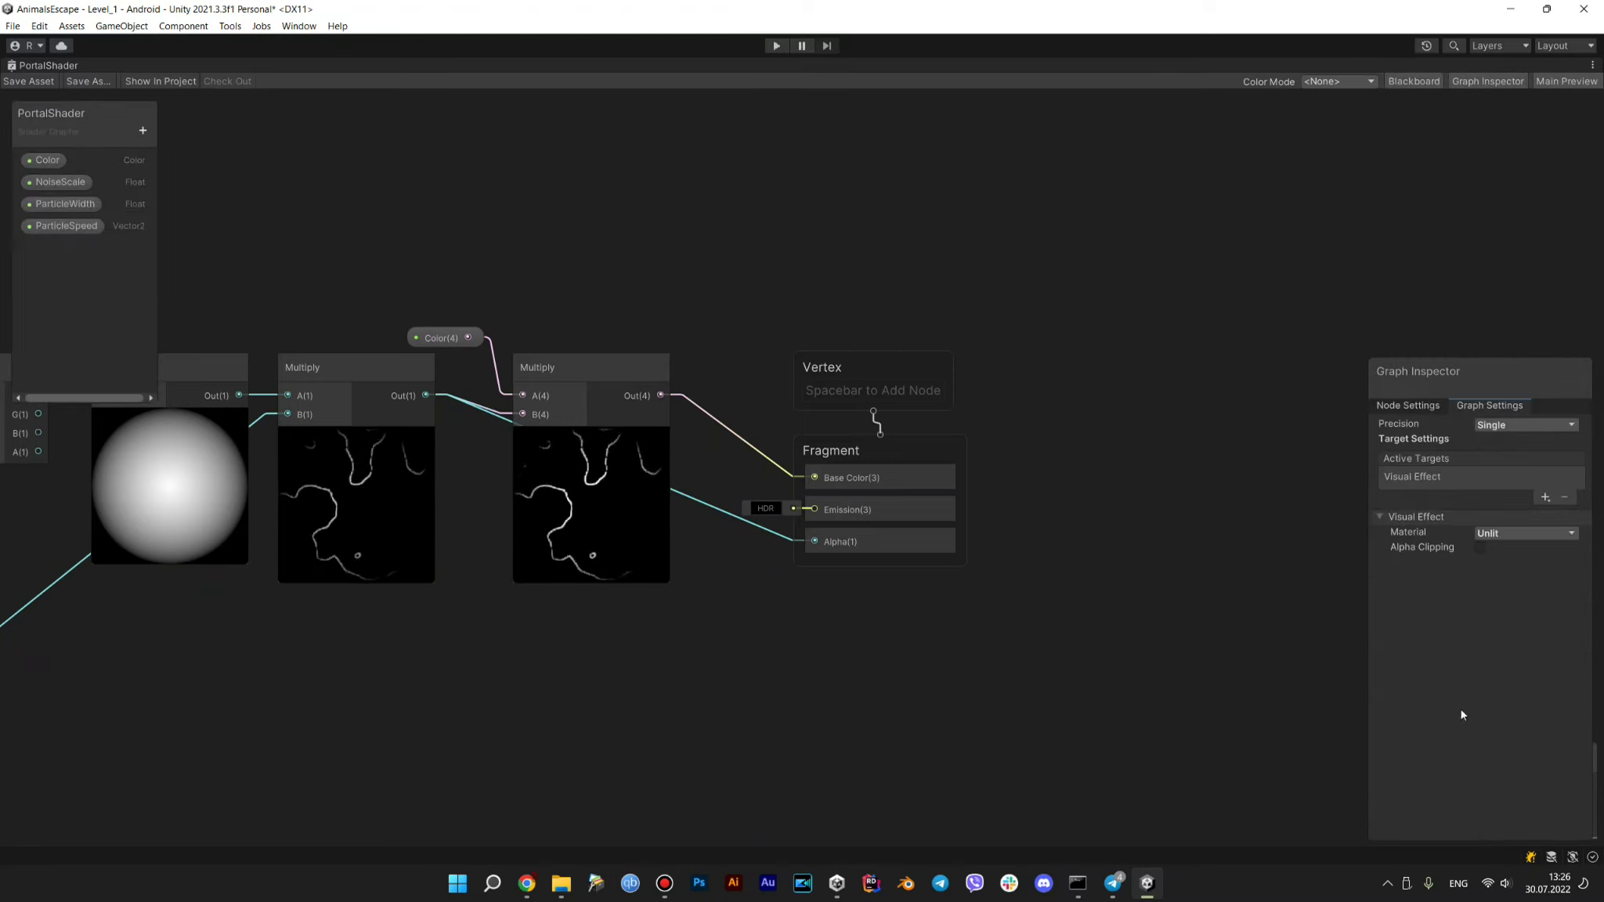
drag(1543, 374, 1559, 84)
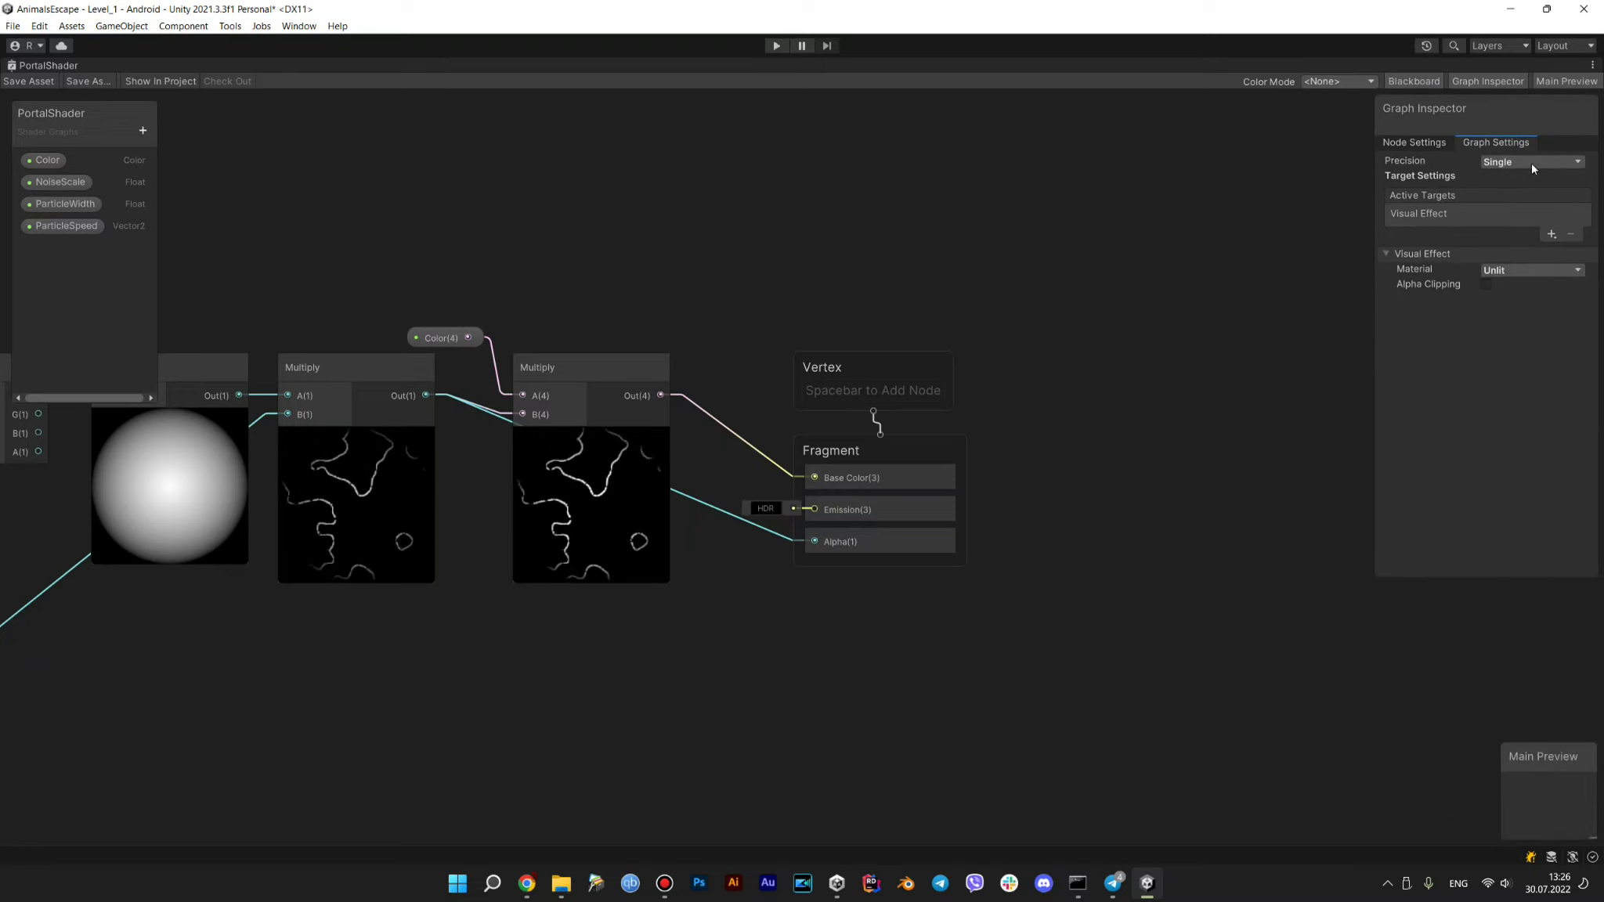
drag(65, 129, 58, 123)
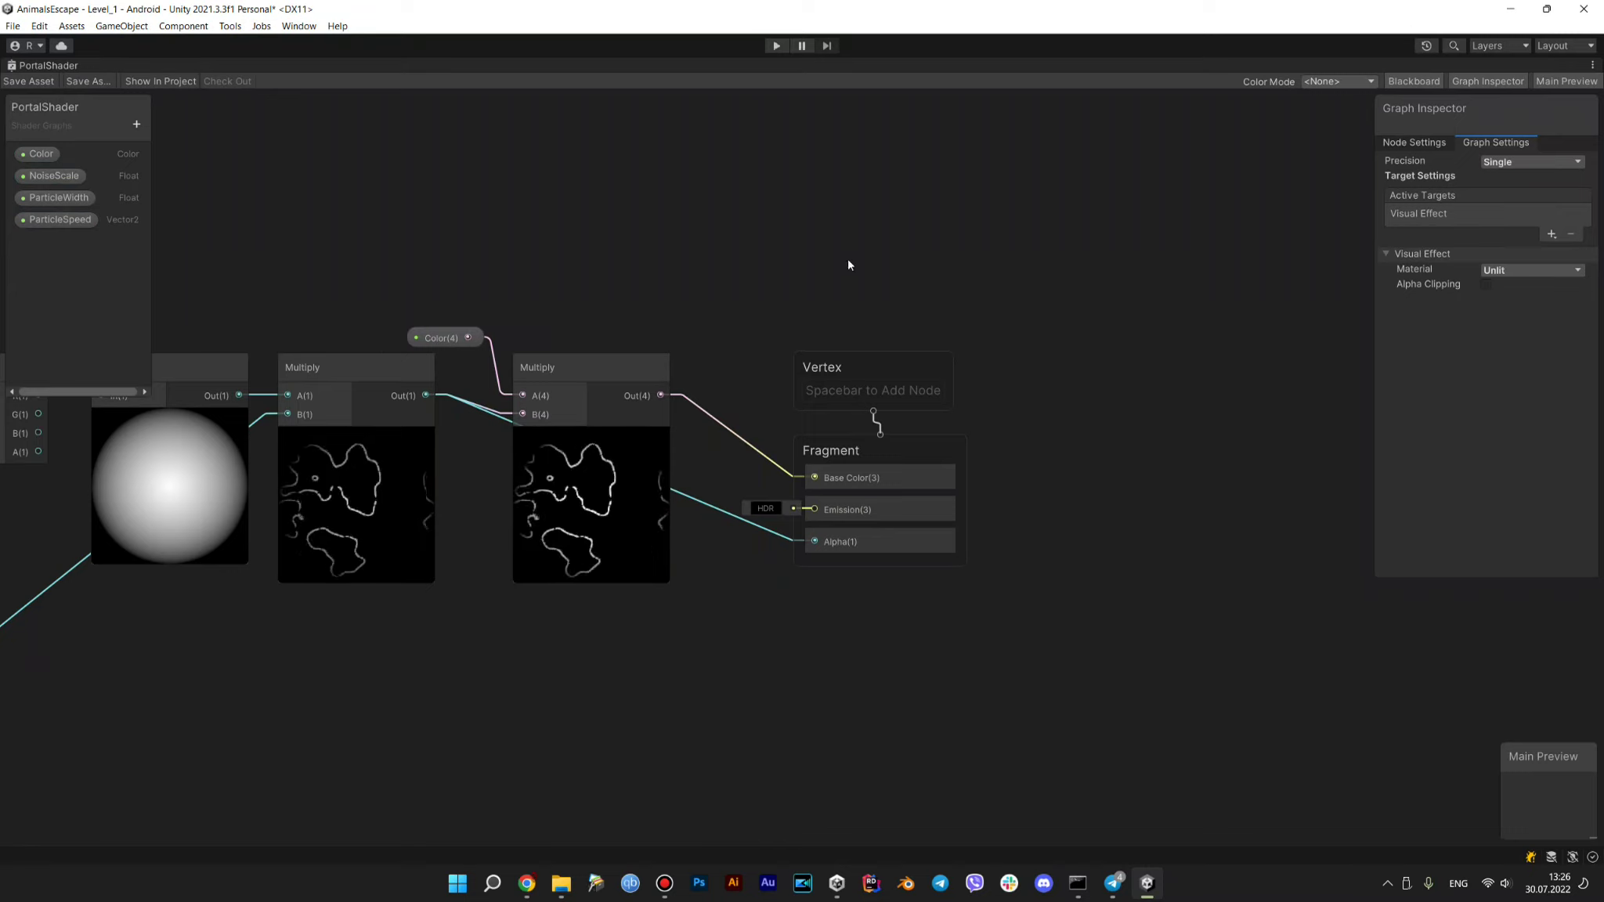
middle_drag(741, 260, 736, 214)
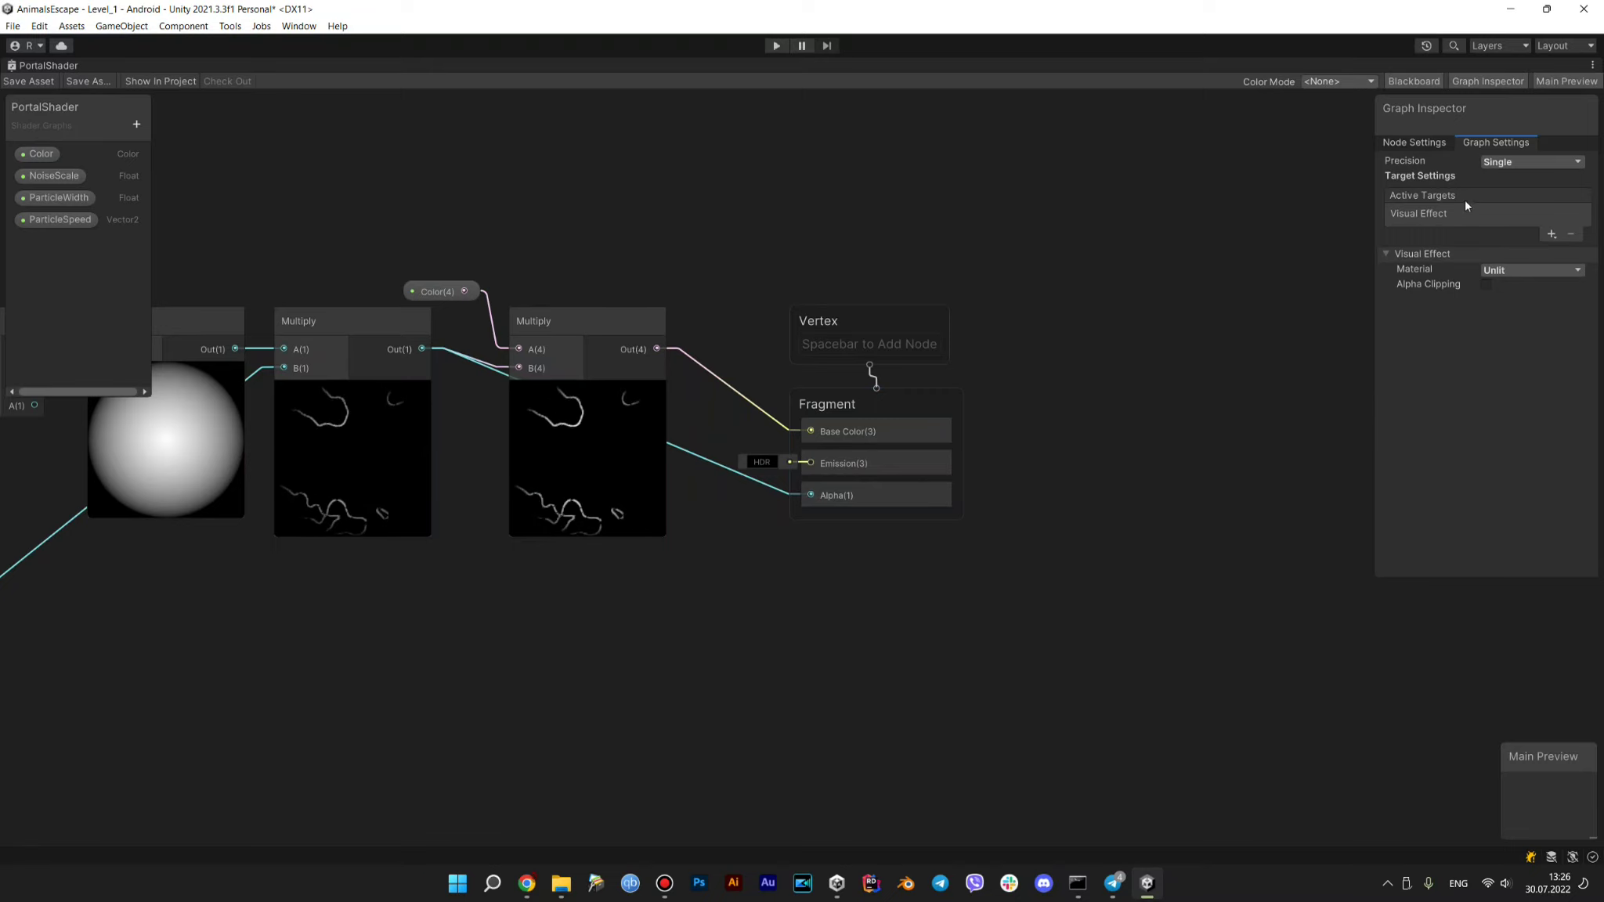
click(1552, 235)
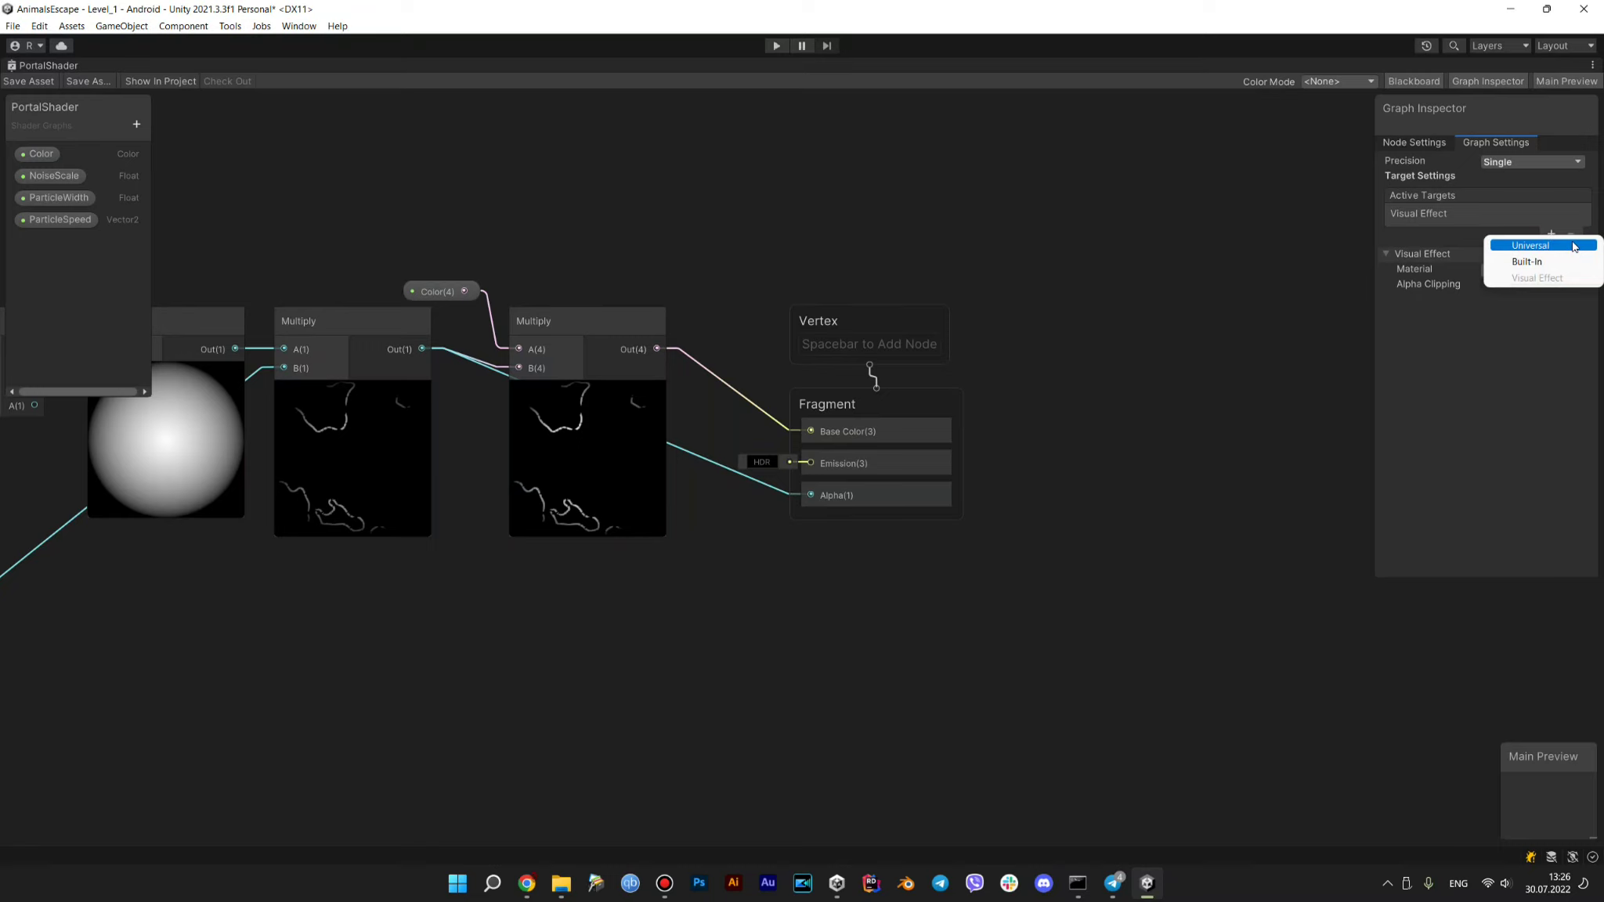
click(1575, 247)
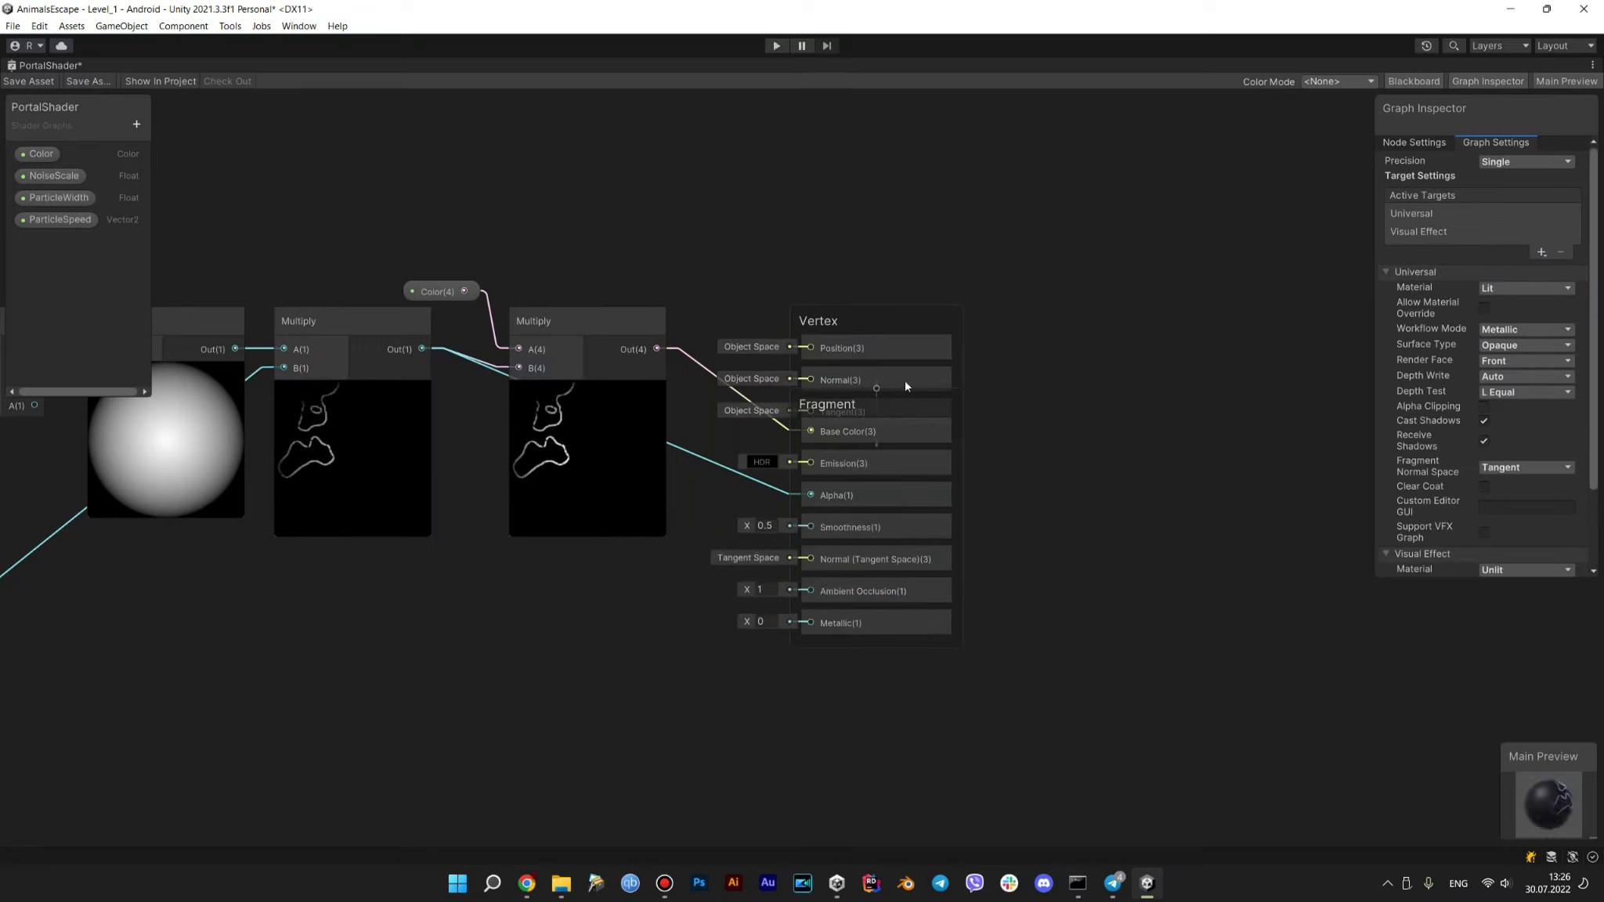
scroll(1484, 425, down, 3)
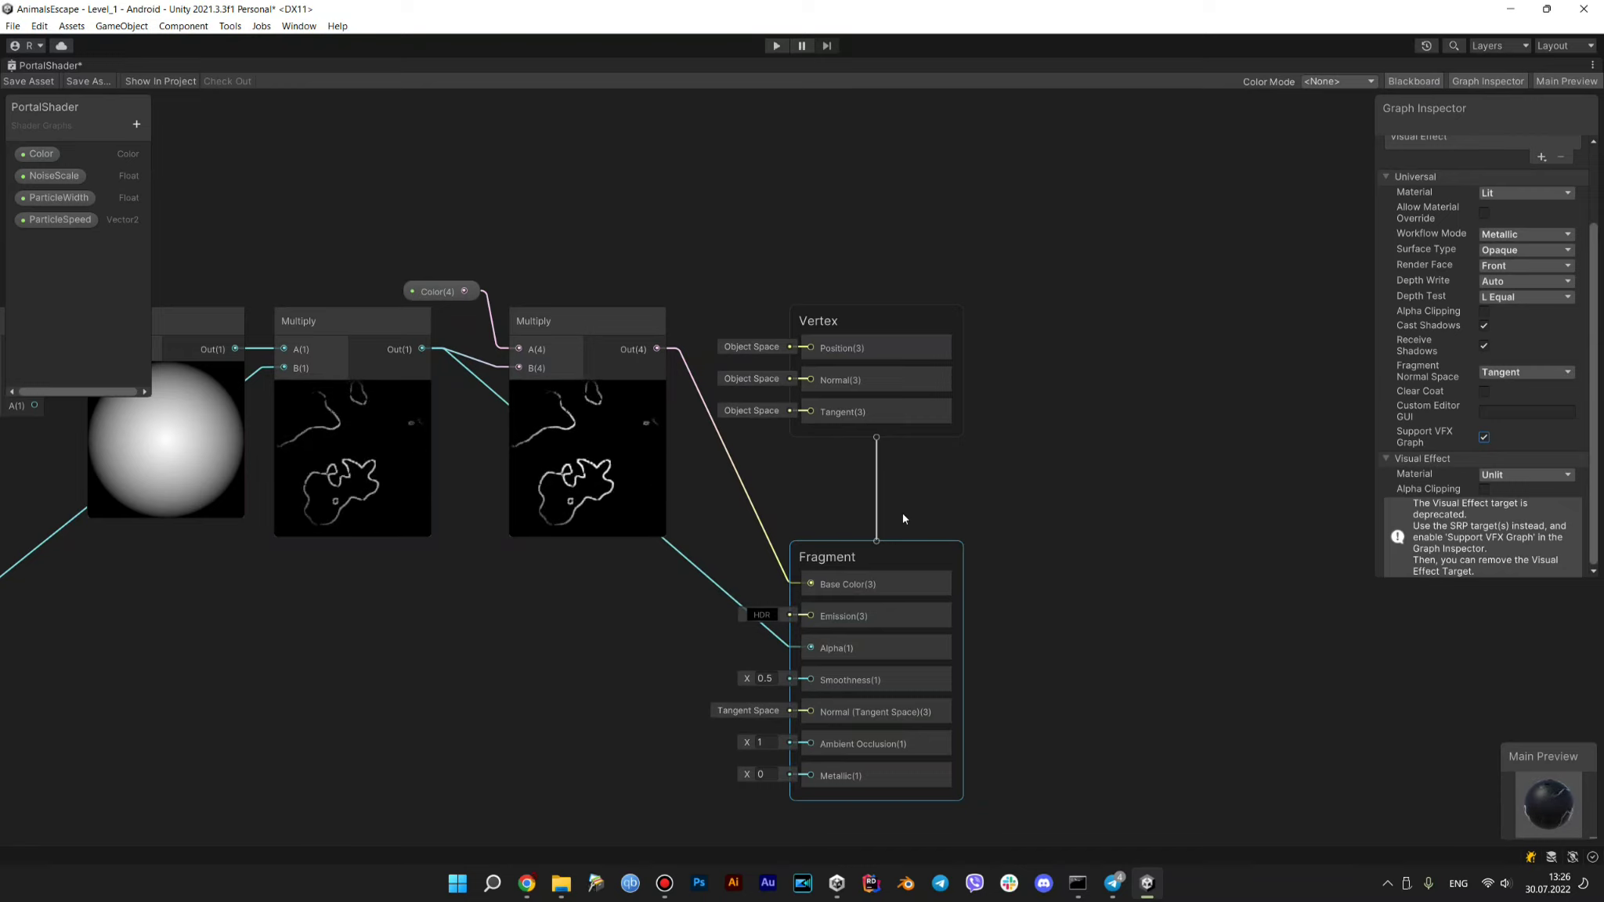
click(1465, 175)
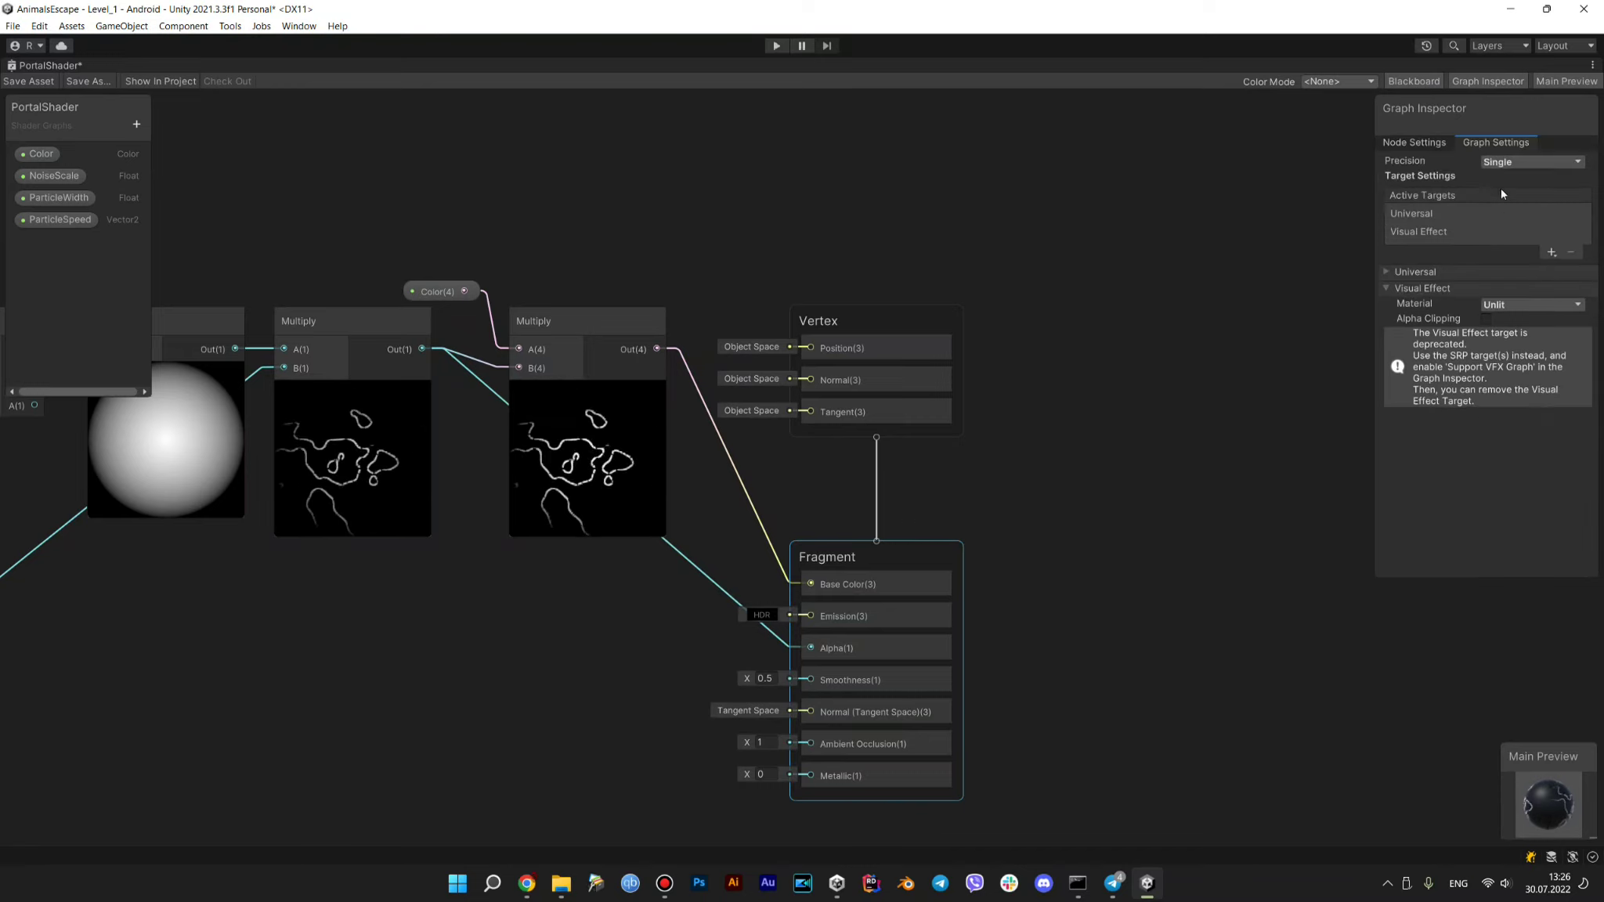
click(1452, 269)
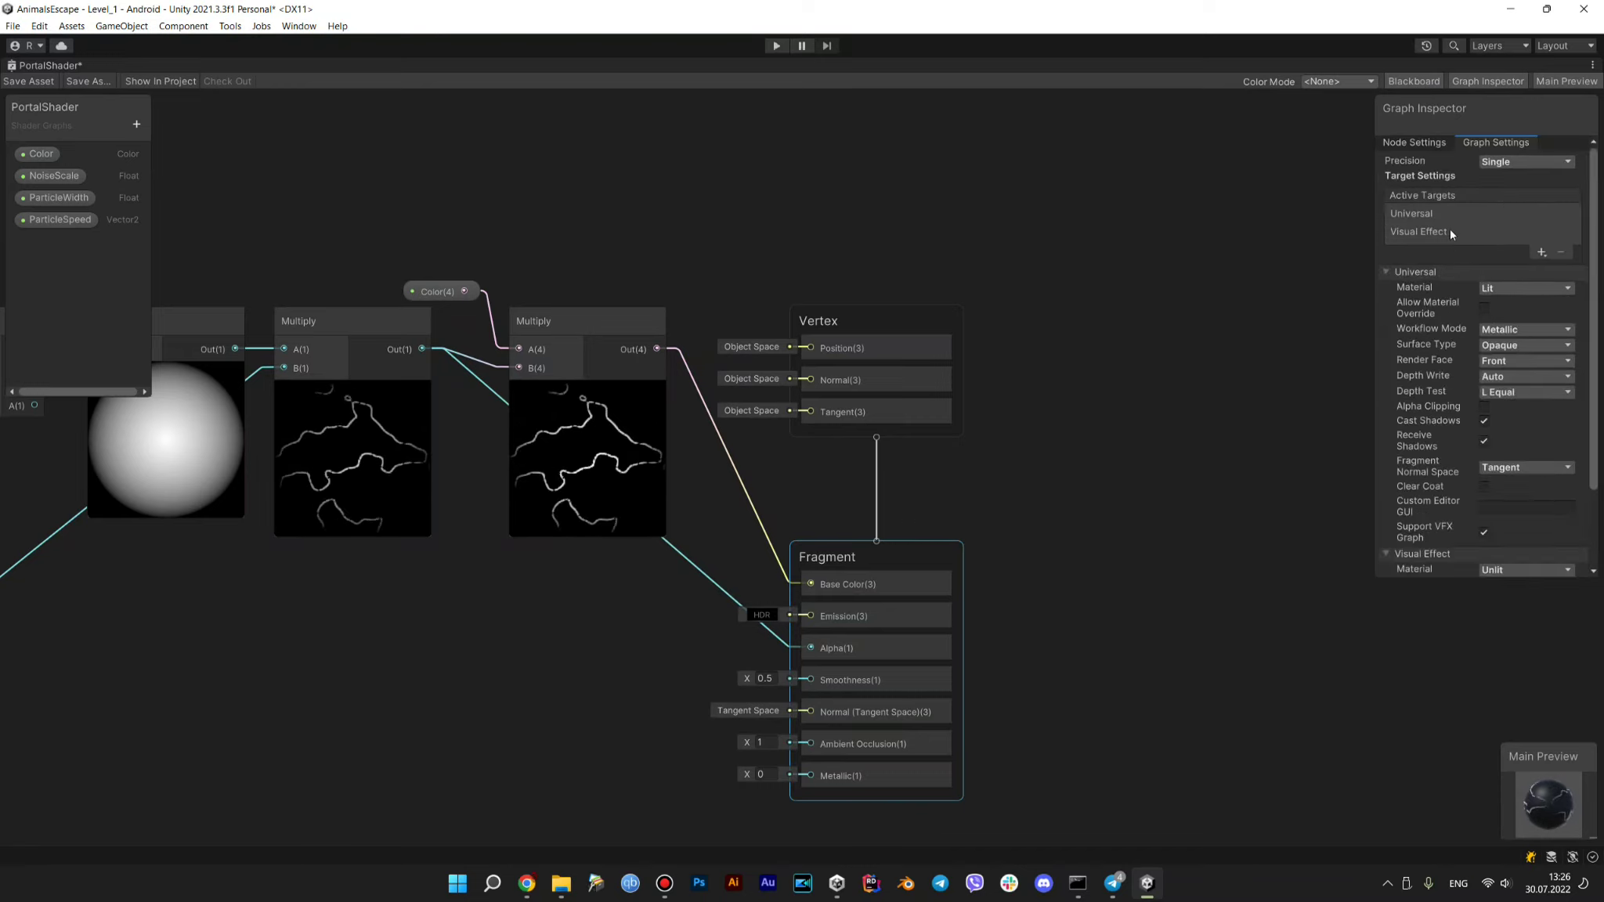
click(1446, 218)
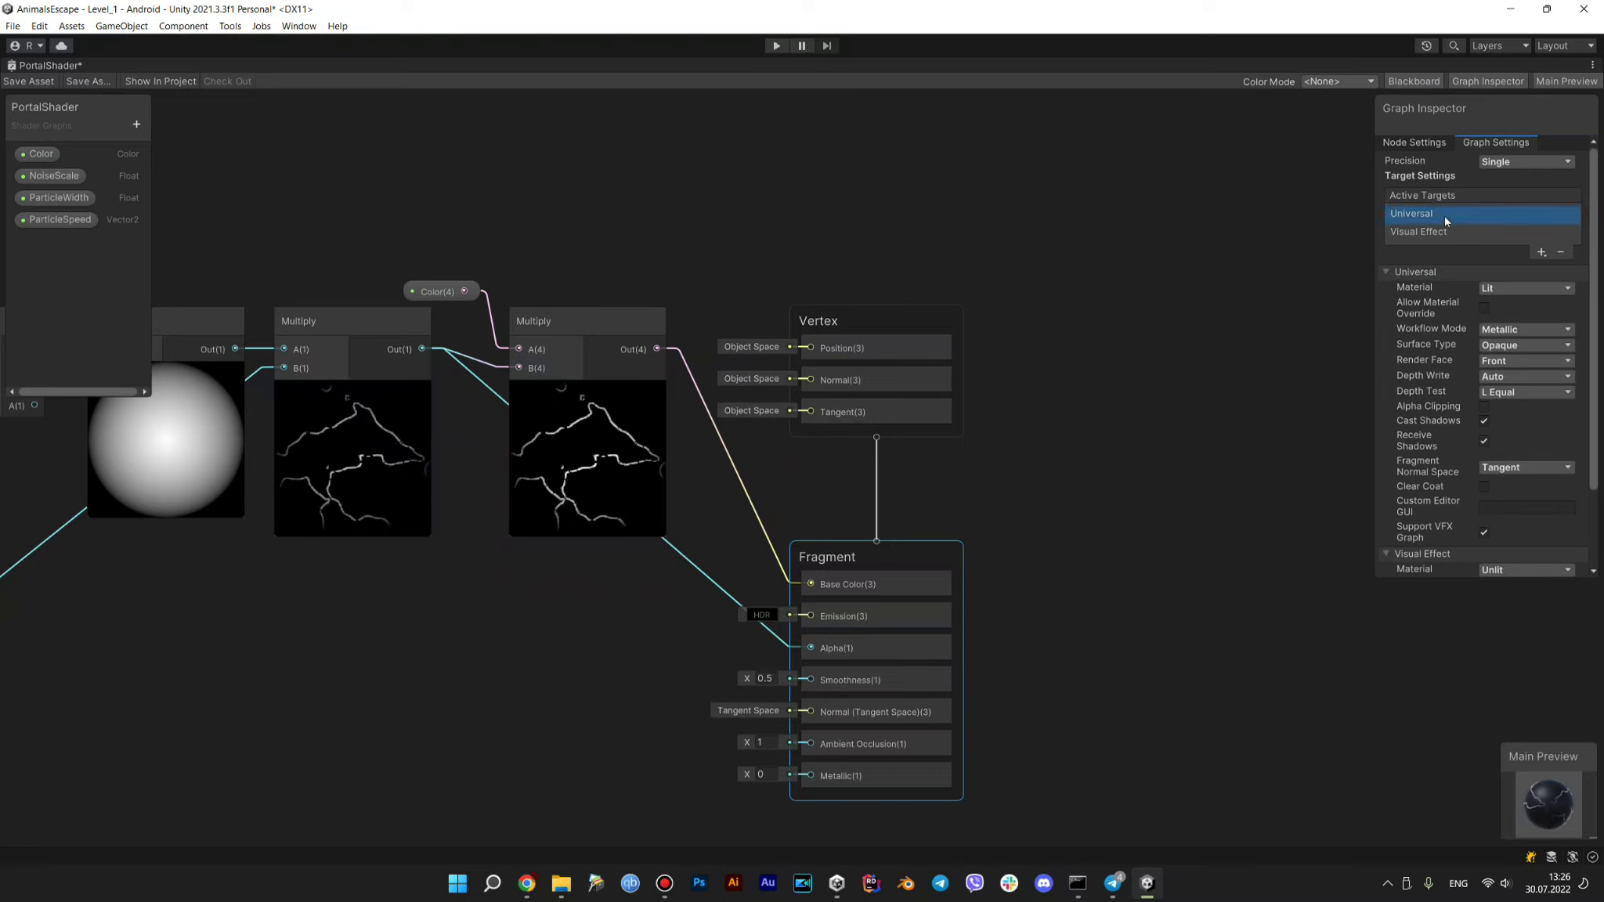
click(1561, 252)
click(1399, 215)
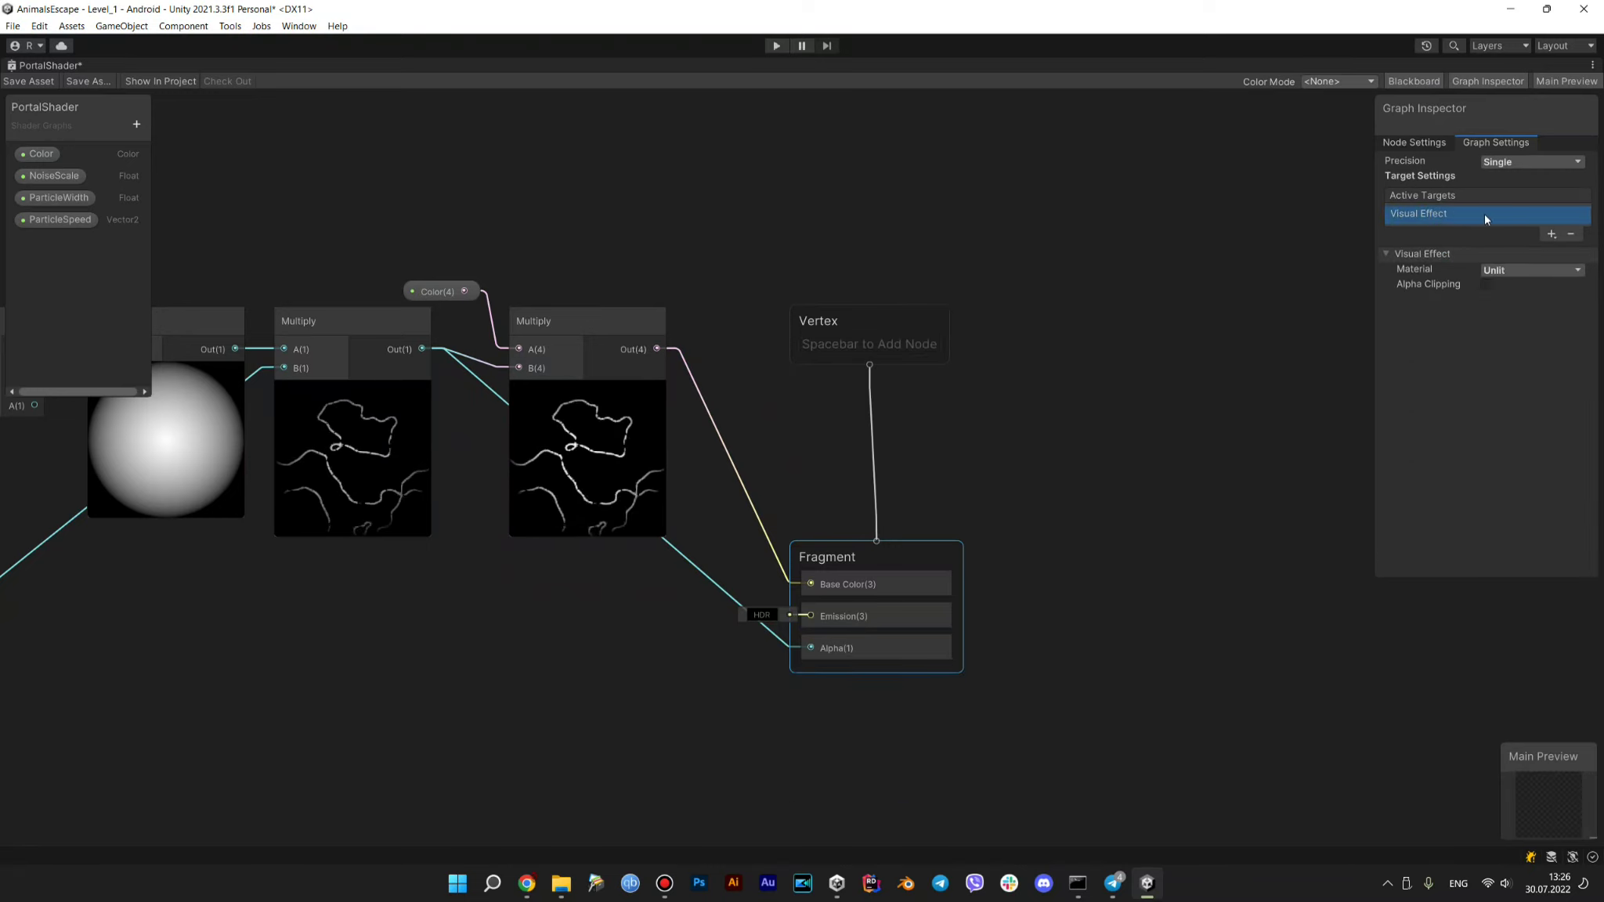
click(1551, 233)
click(1277, 399)
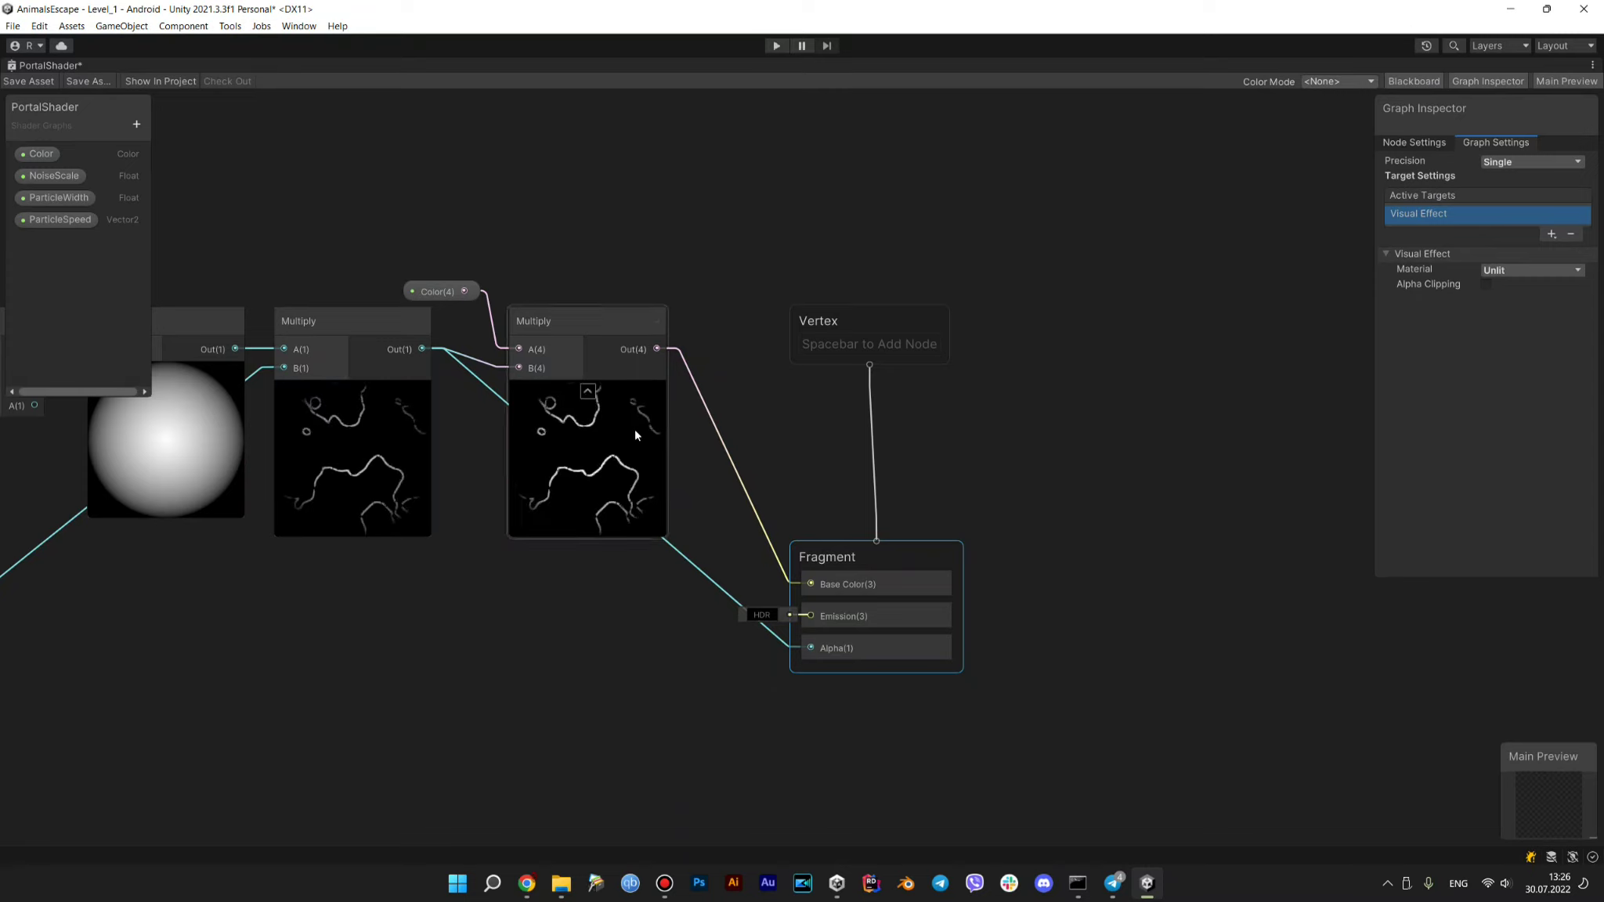
Move the Fragment block up under Vertex and review the Rectangle, Simple Noise and Remap nodes
middle_drag(867, 579, 987, 460)
drag(1032, 427, 1026, 287)
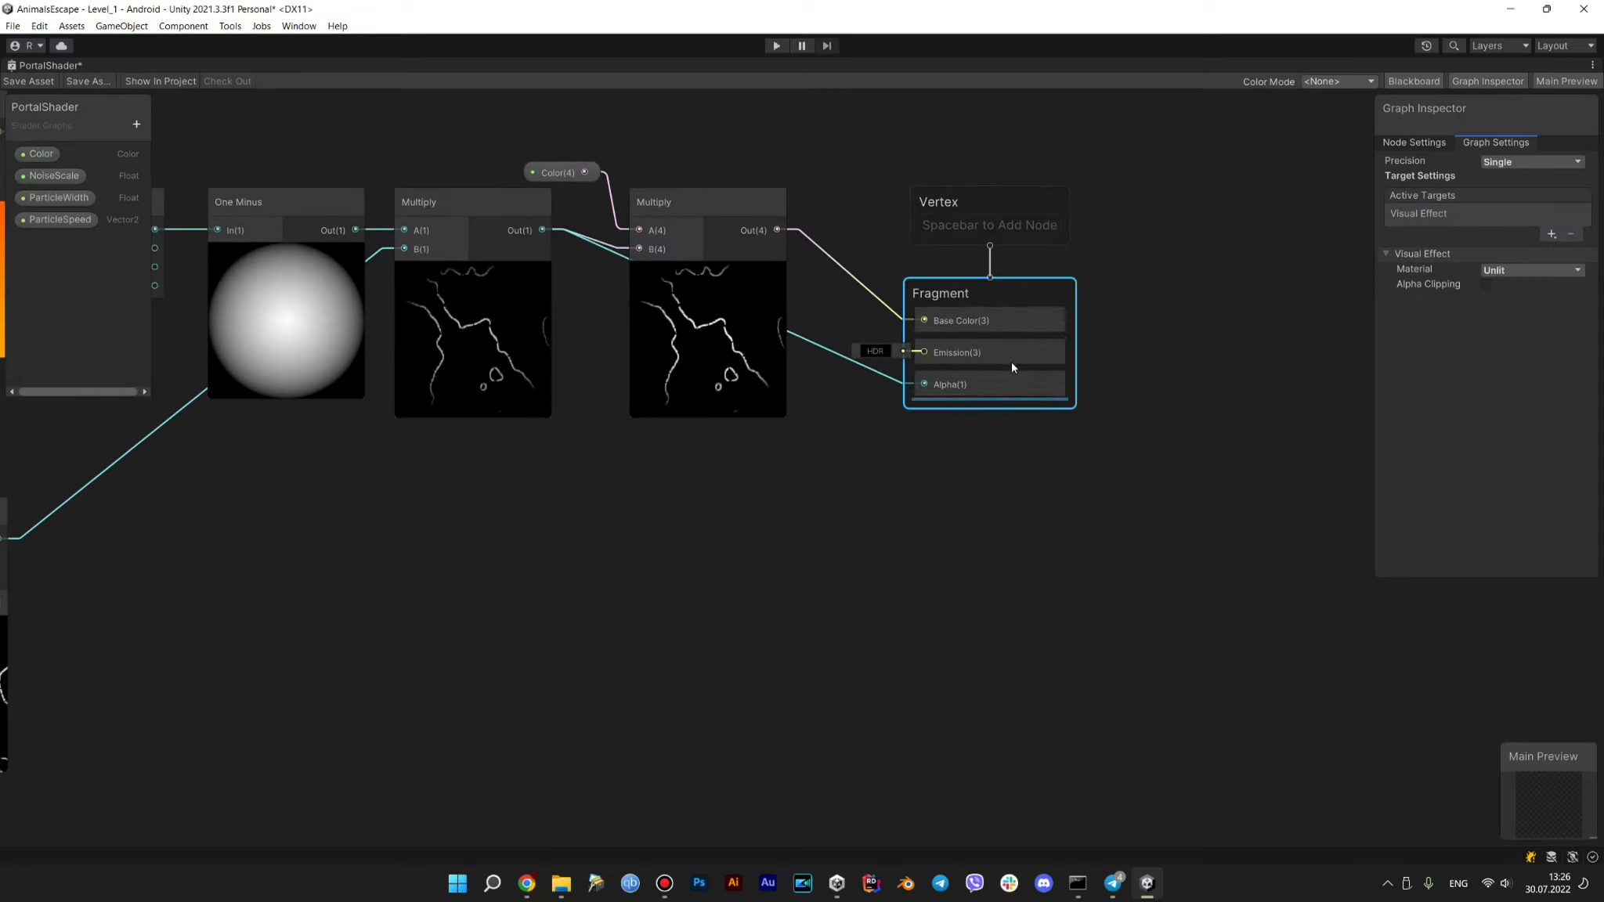
mouse_move(627, 479)
middle_down()
mouse_move(835, 581)
mouse_move(938, 561)
middle_up()
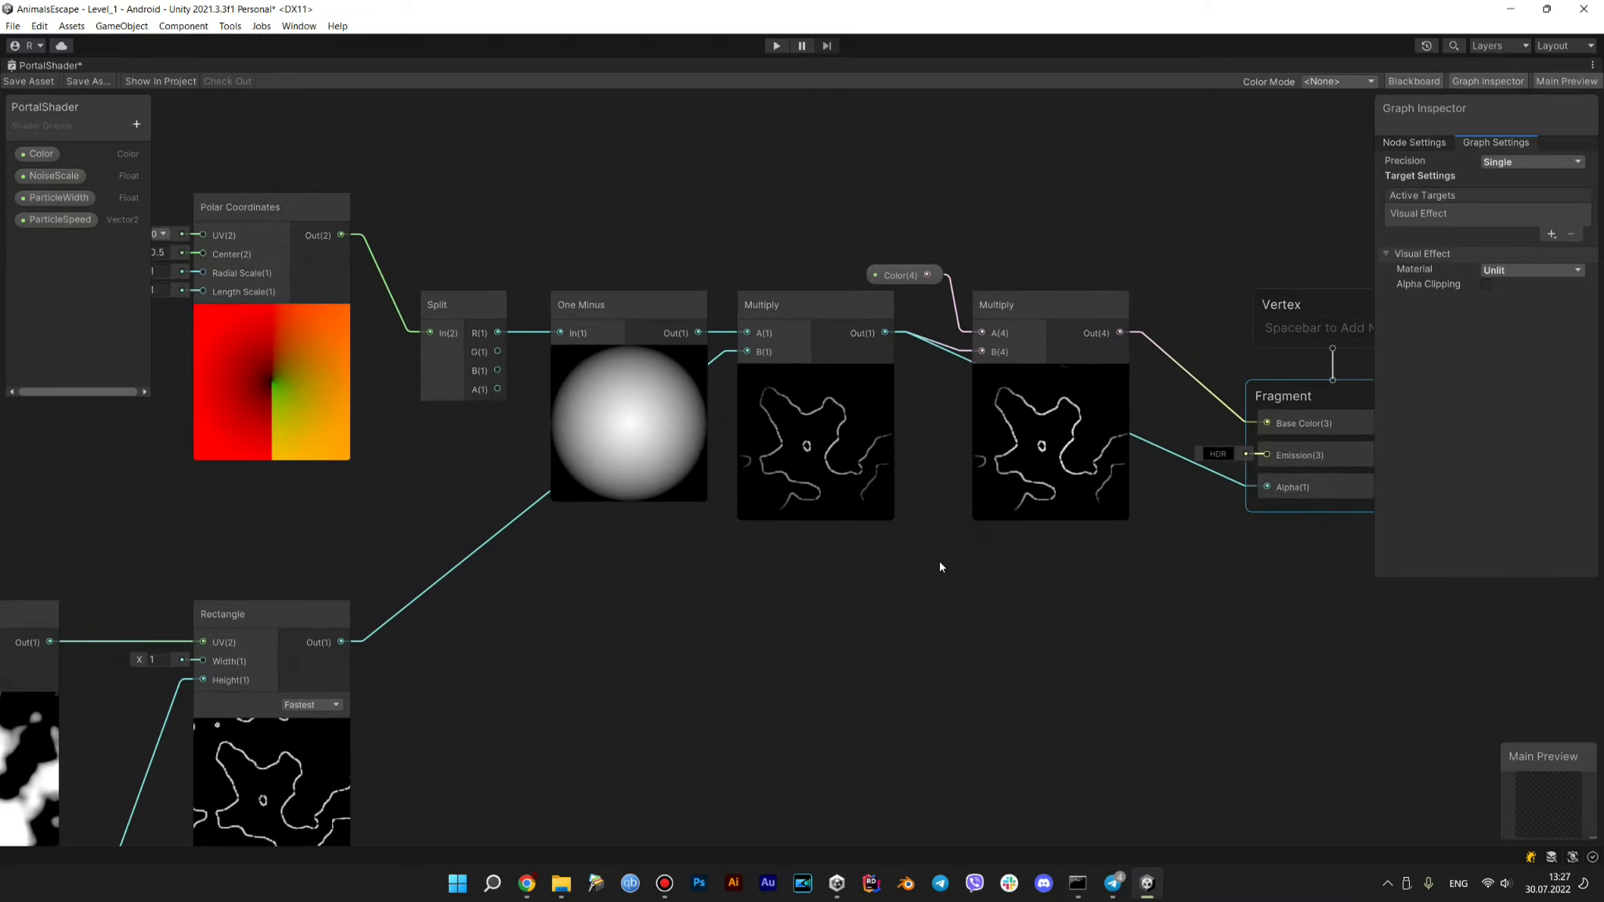
scroll(938, 560, down, 2)
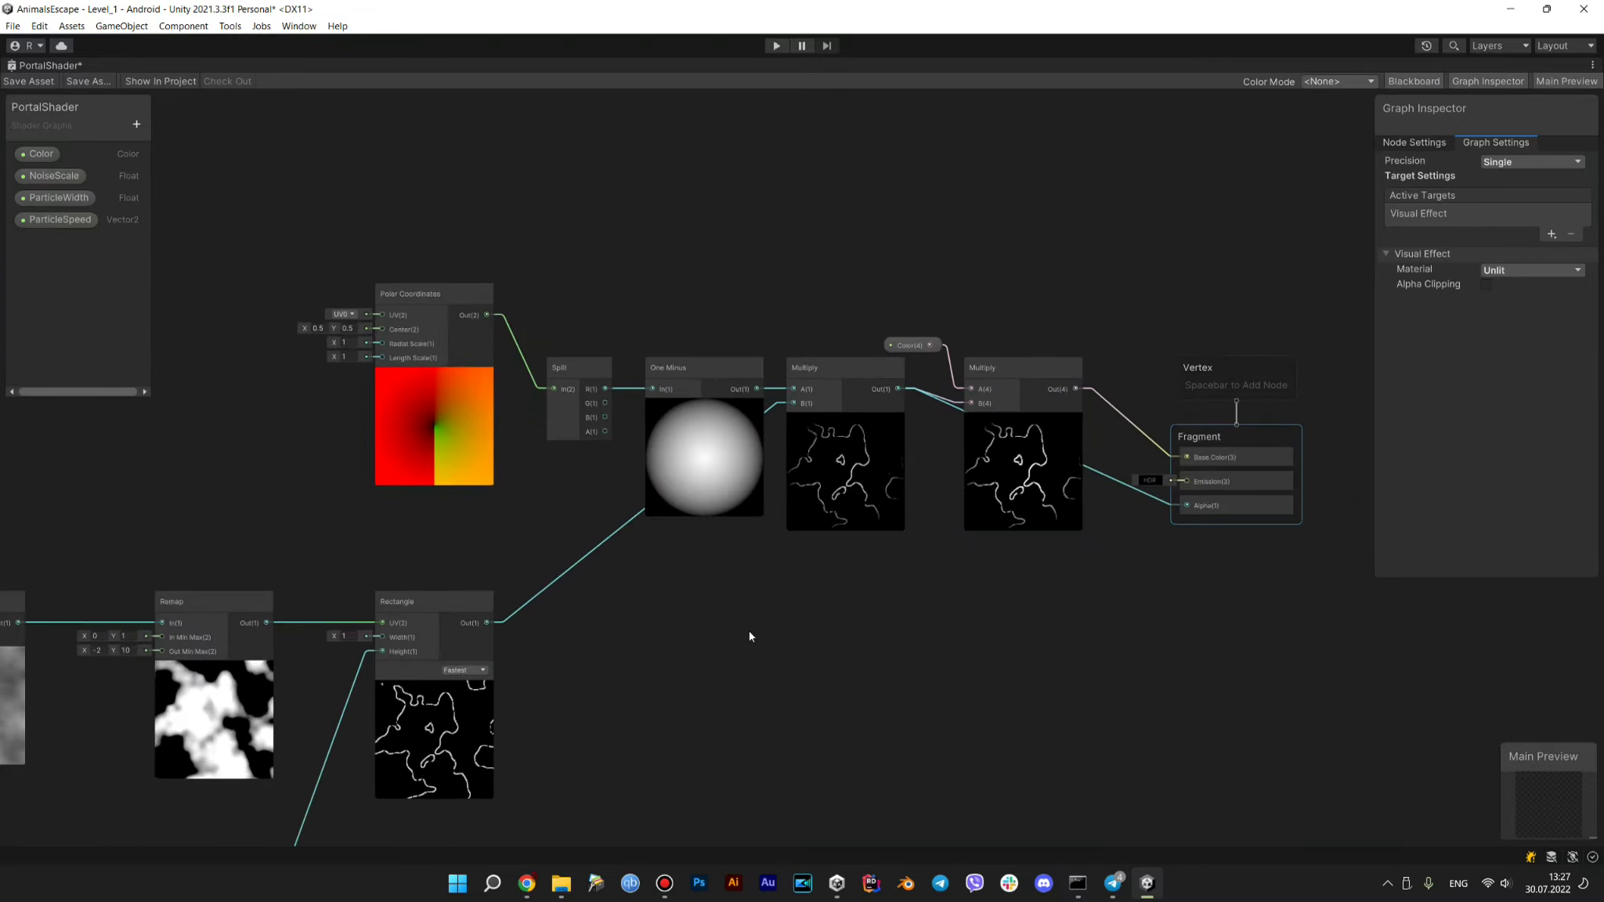
middle_drag(750, 634, 1219, 454)
Look at the portal in the Scene view, then maximize the PortalShader graph again
click(49, 81)
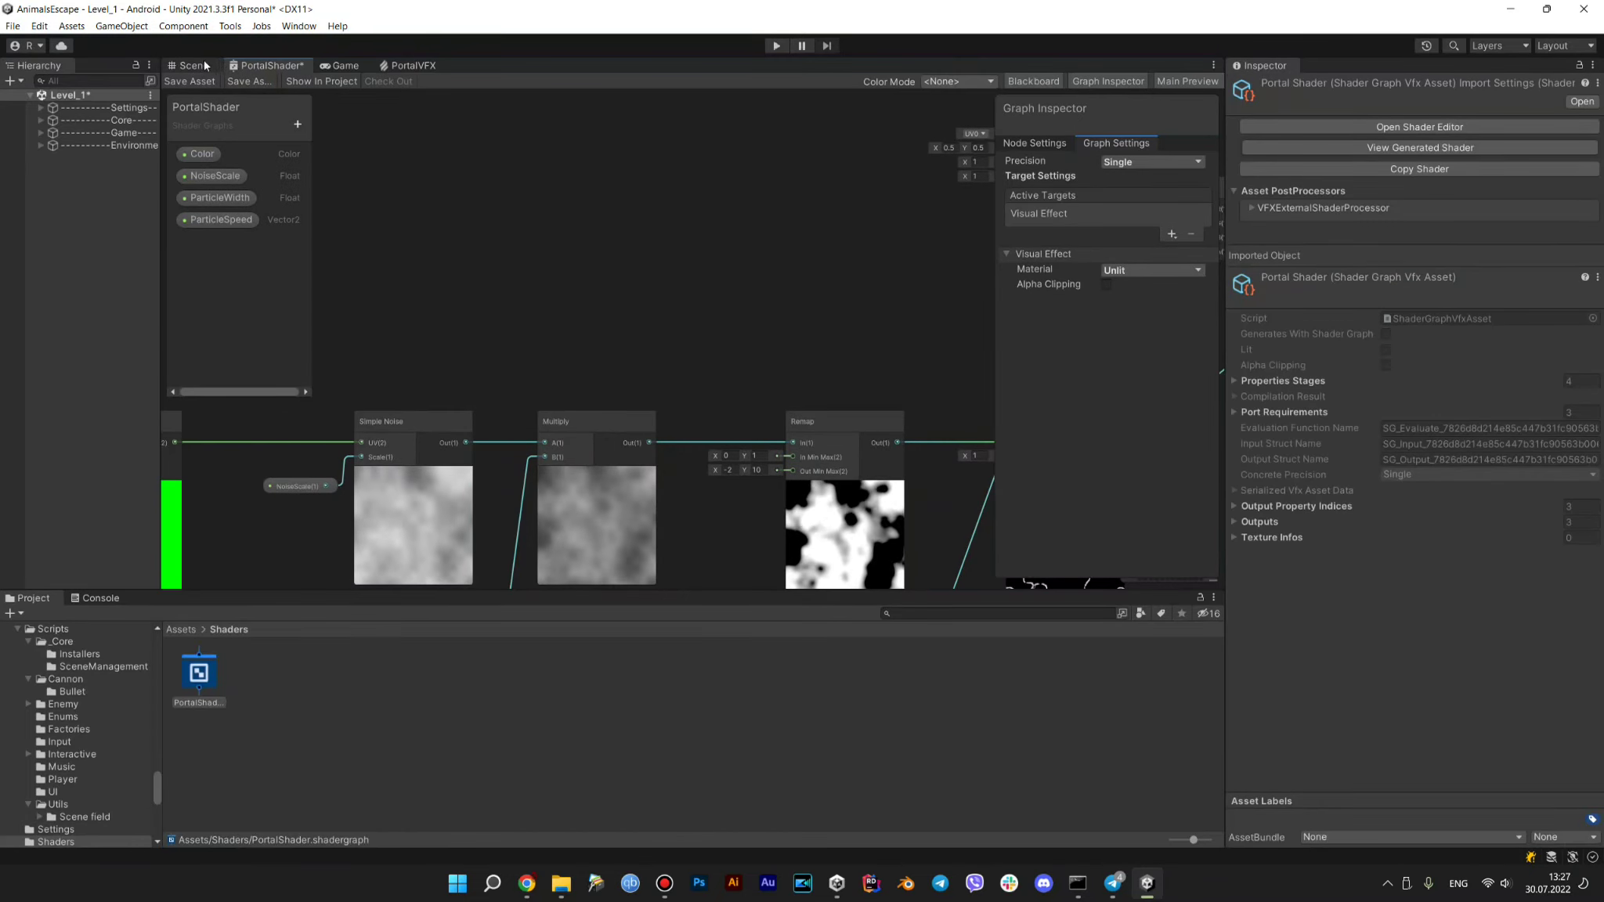
click(188, 65)
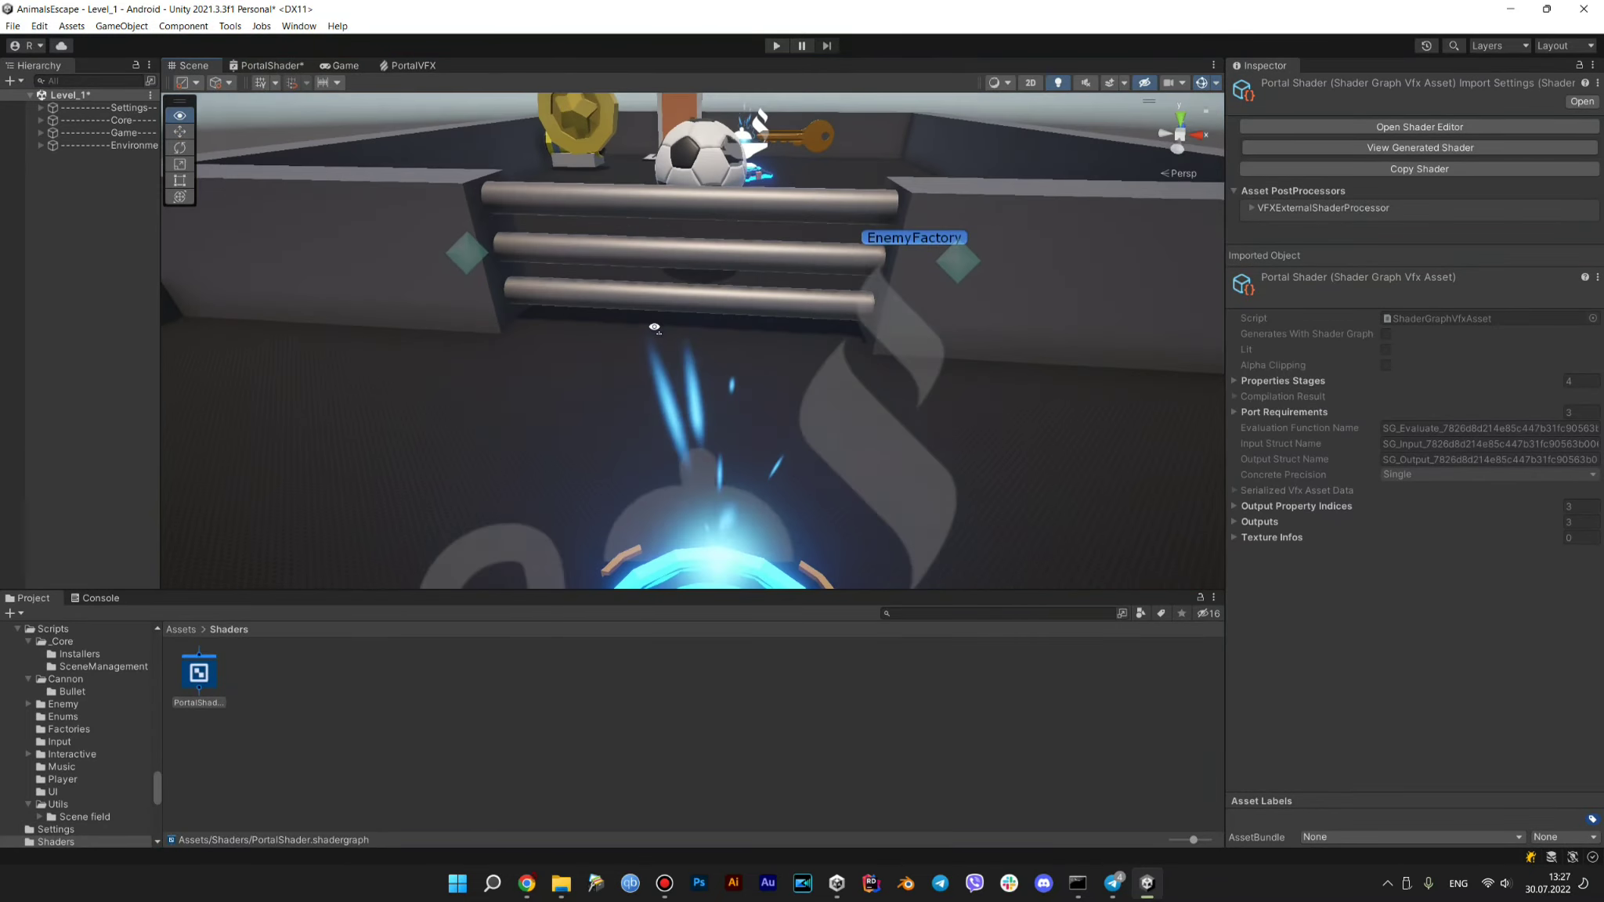
mouse_move(665, 341)
right_down()
mouse_move(737, 389)
mouse_move(681, 378)
right_up()
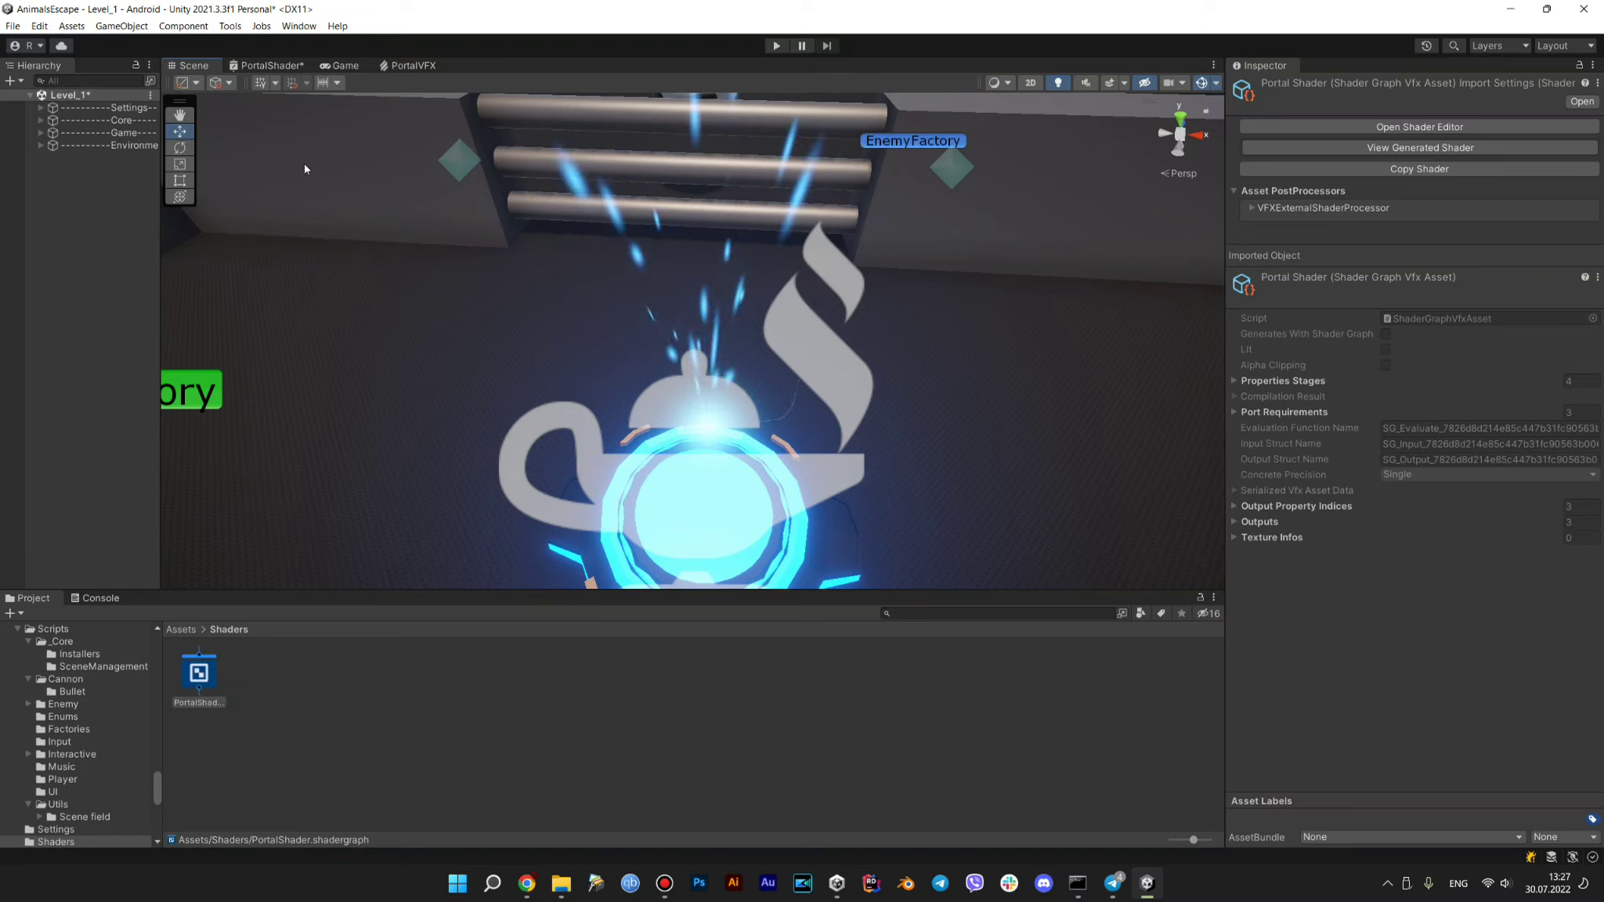
double_click(266, 65)
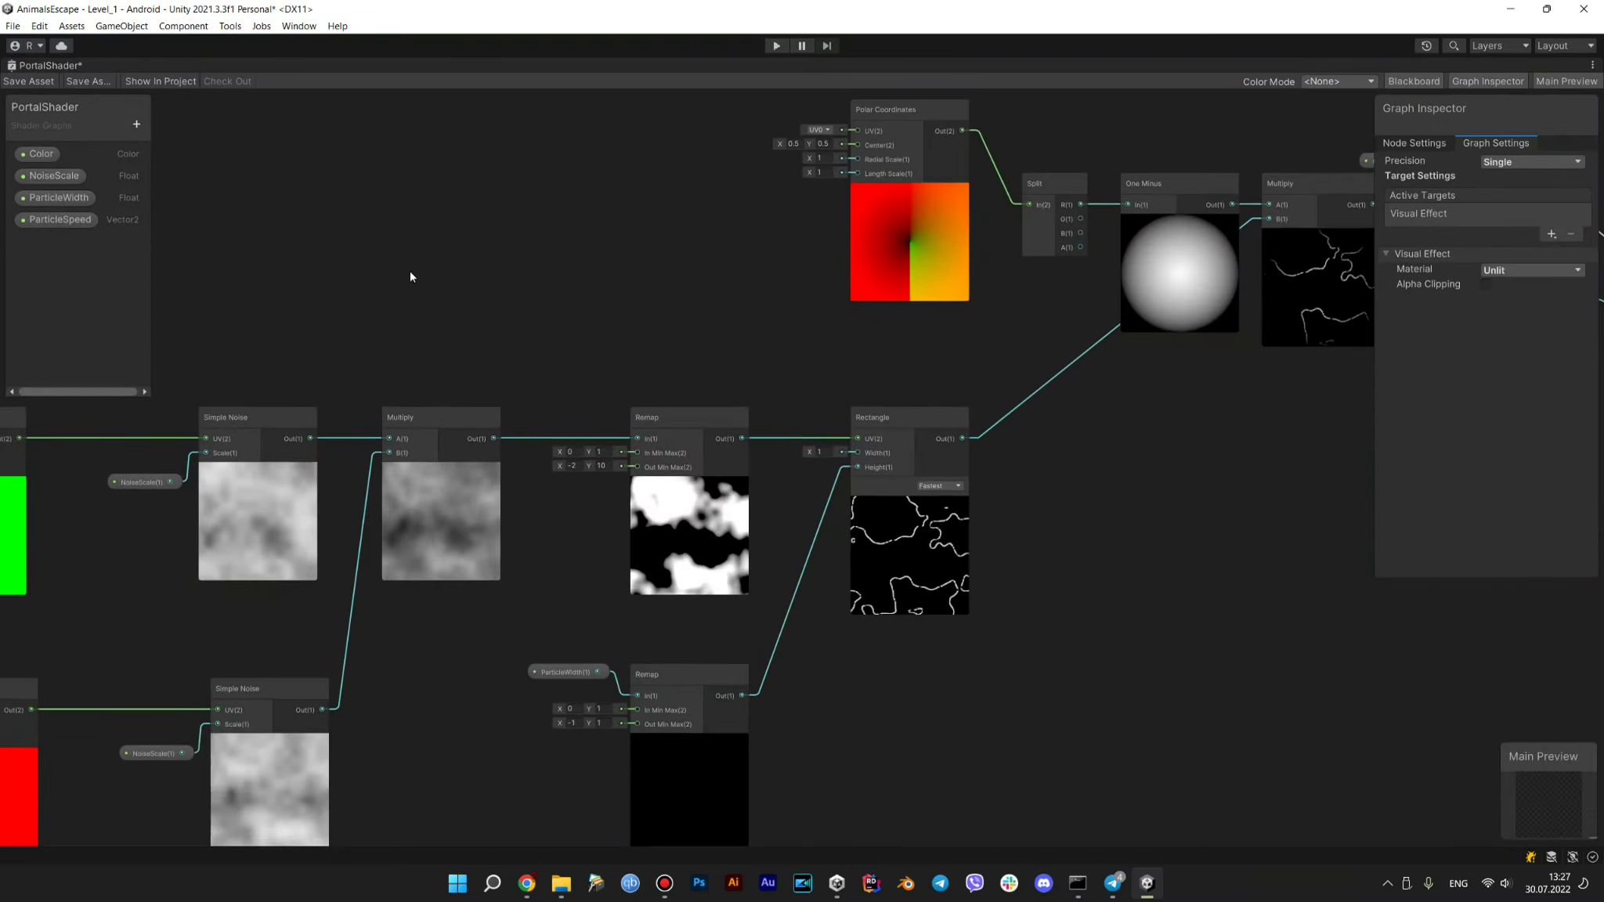
mouse_move(410, 271)
middle_down()
mouse_move(722, 203)
mouse_move(660, 371)
mouse_move(750, 439)
middle_up()
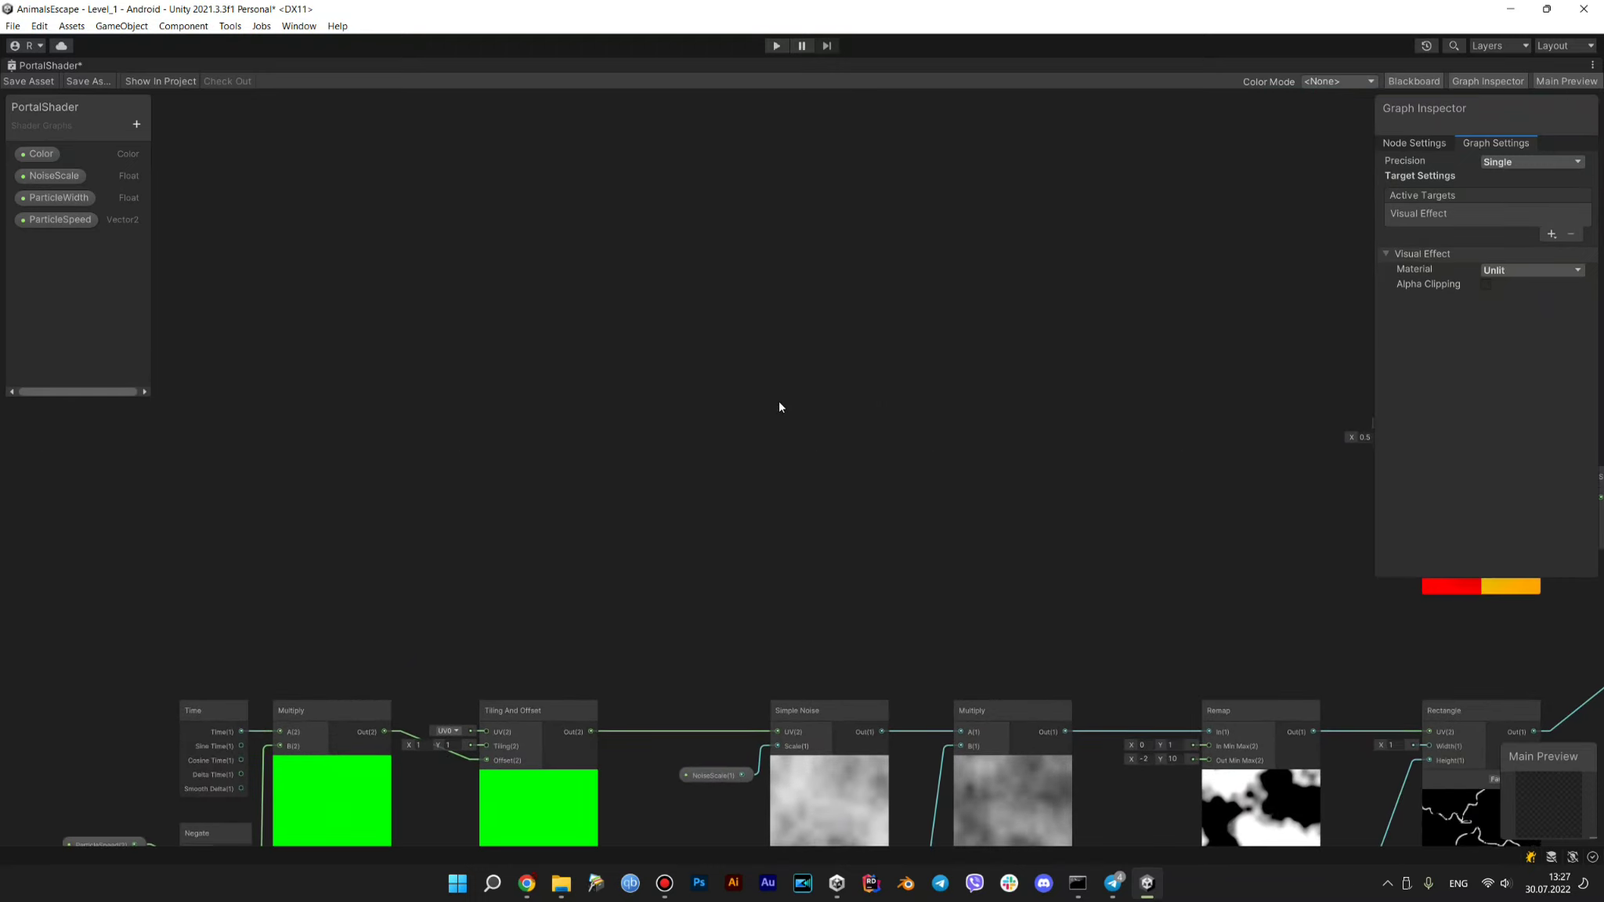
right_click(612, 346)
click(925, 350)
middle_drag(664, 399, 616, 304)
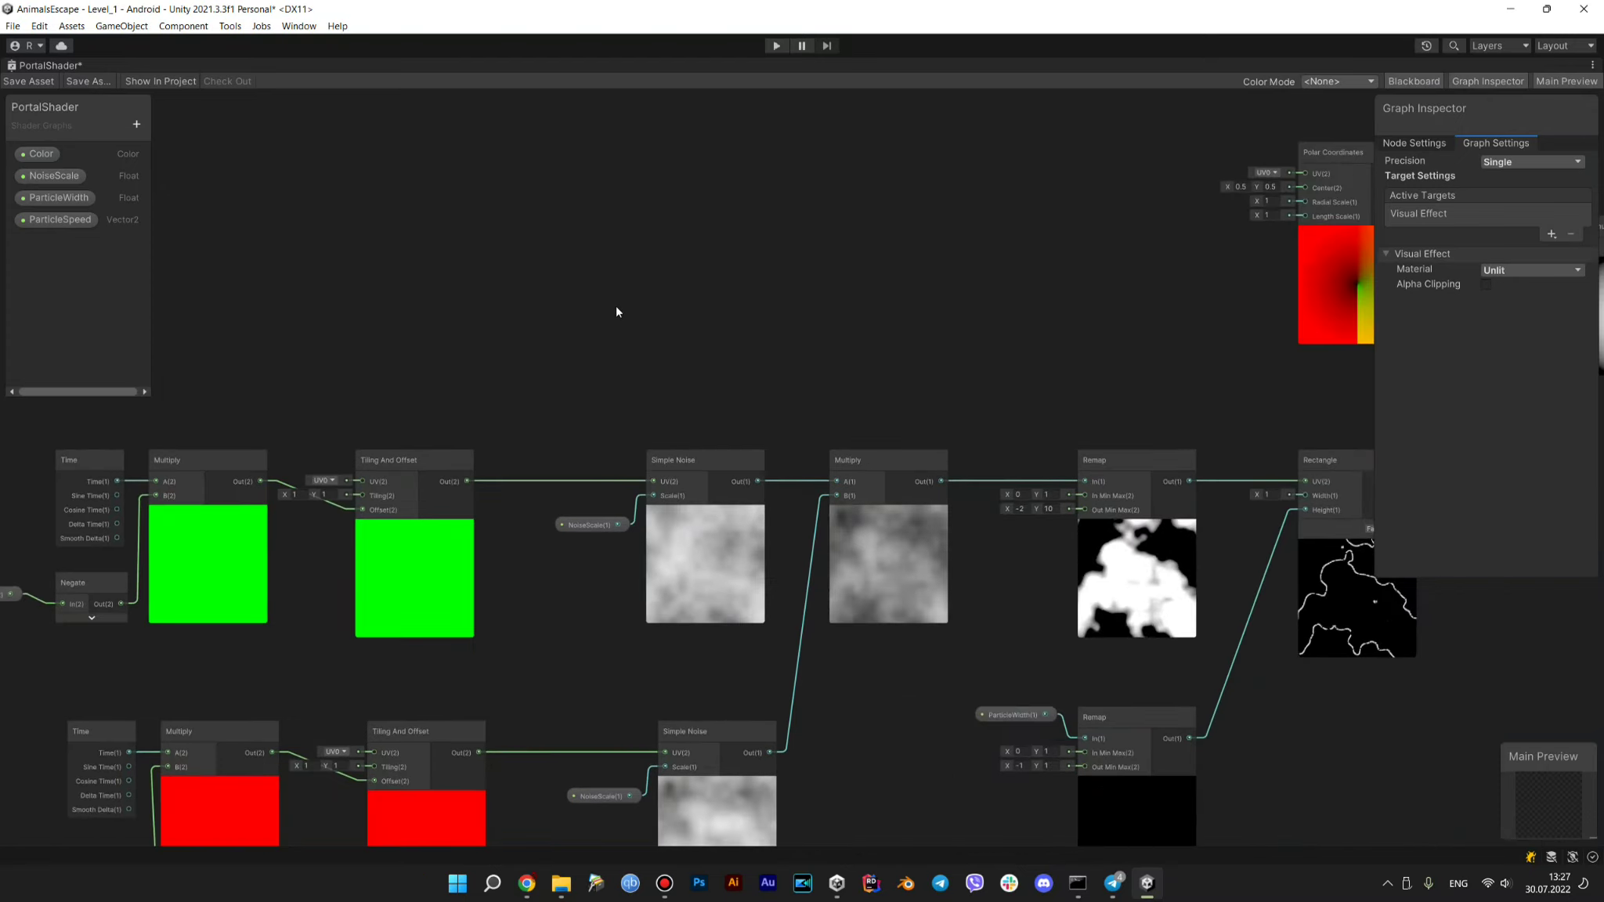
scroll(685, 368, down, 3)
middle_drag(684, 368, 508, 396)
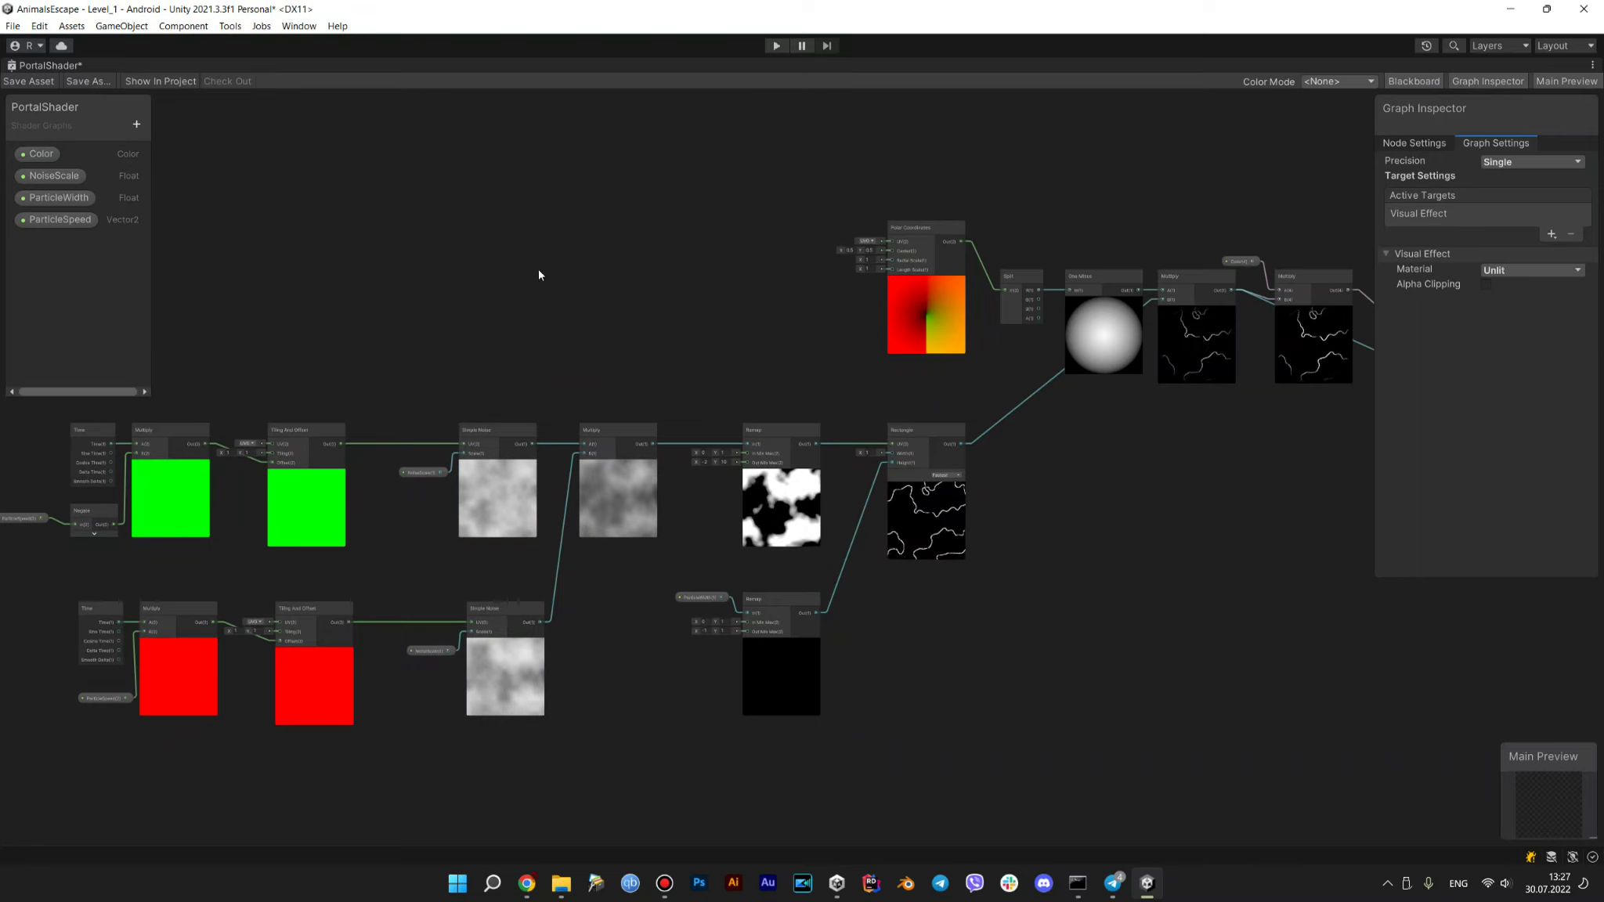
middle_drag(539, 274, 727, 292)
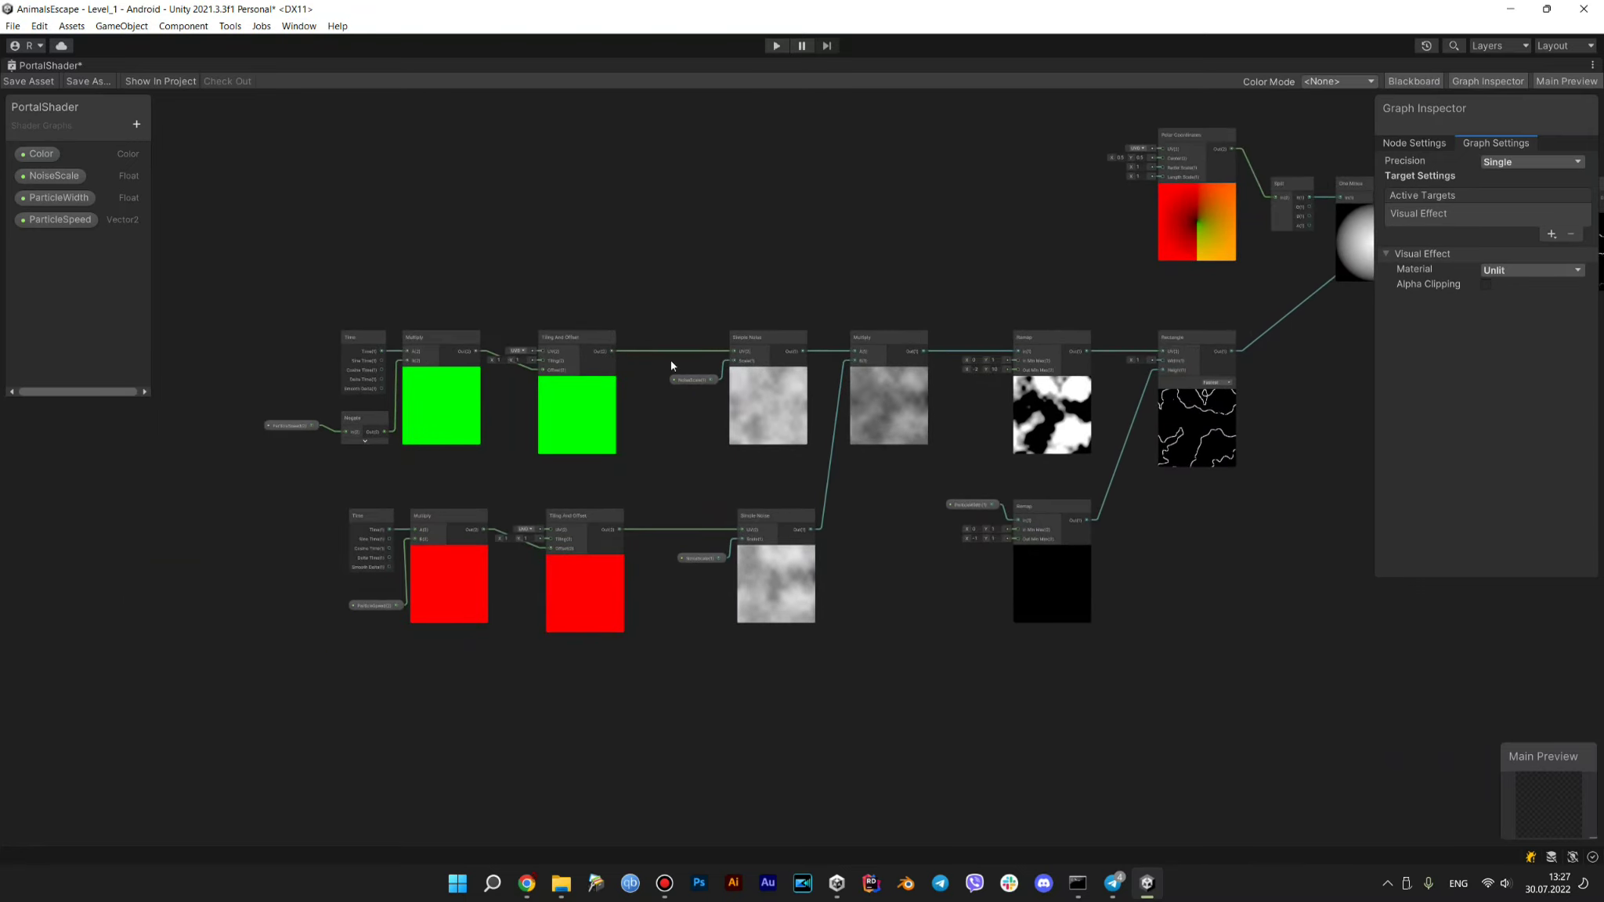
scroll(673, 363, up, 3)
scroll(658, 386, up, 1)
mouse_move(736, 441)
middle_down()
mouse_move(486, 467)
mouse_move(300, 436)
middle_up()
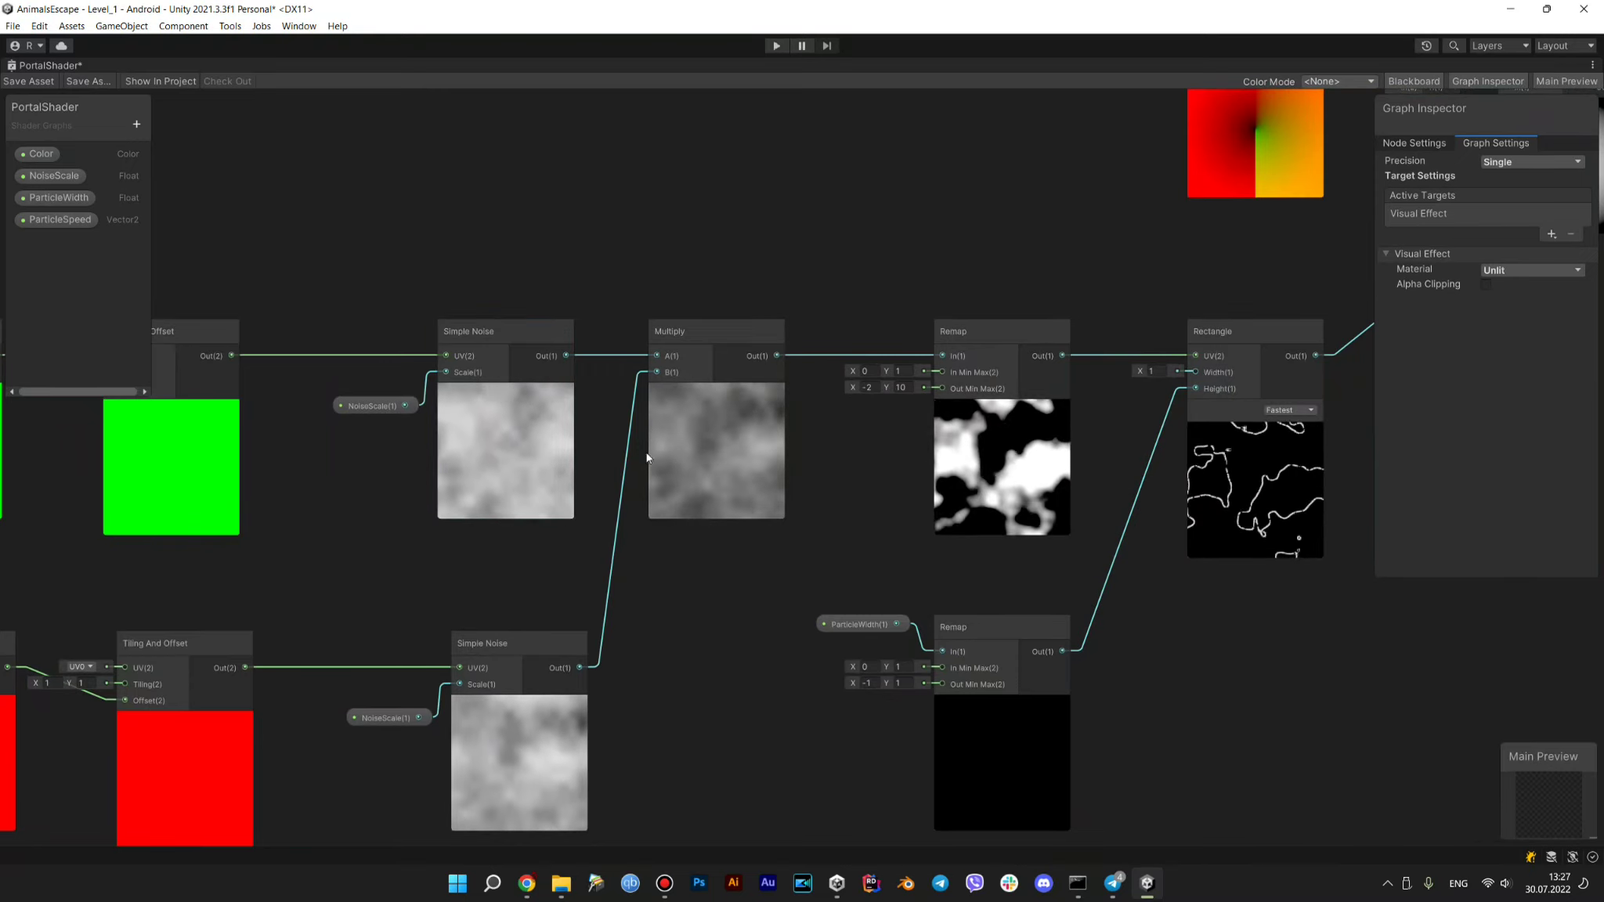
middle_drag(847, 405, 678, 316)
click(547, 253)
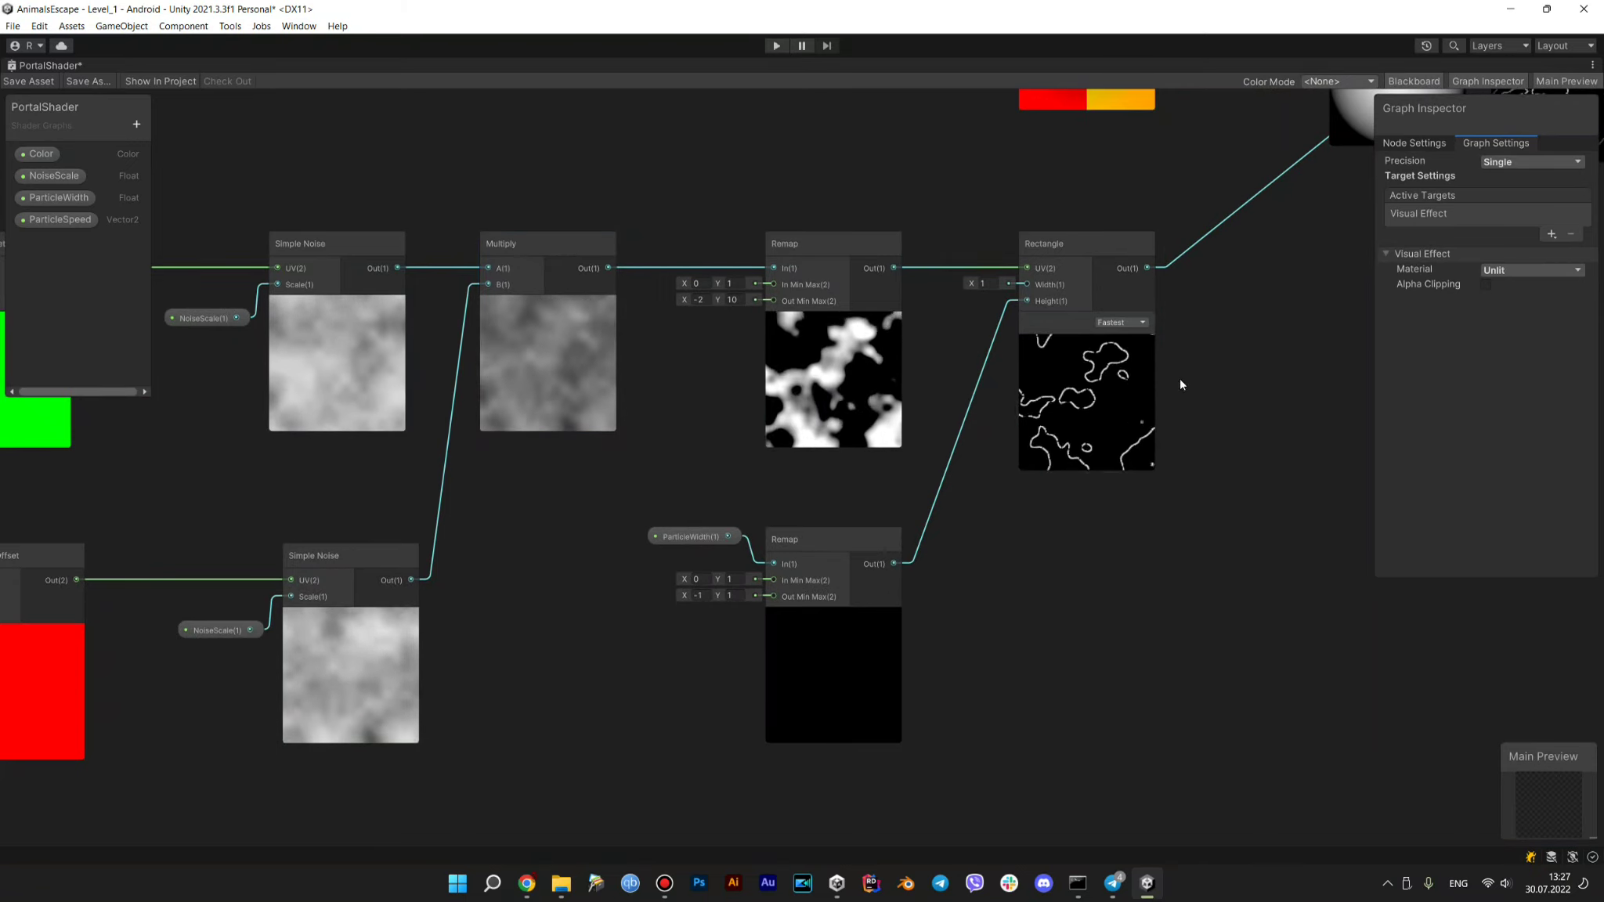
middle_drag(1182, 384, 569, 658)
middle_drag(1161, 315, 1131, 315)
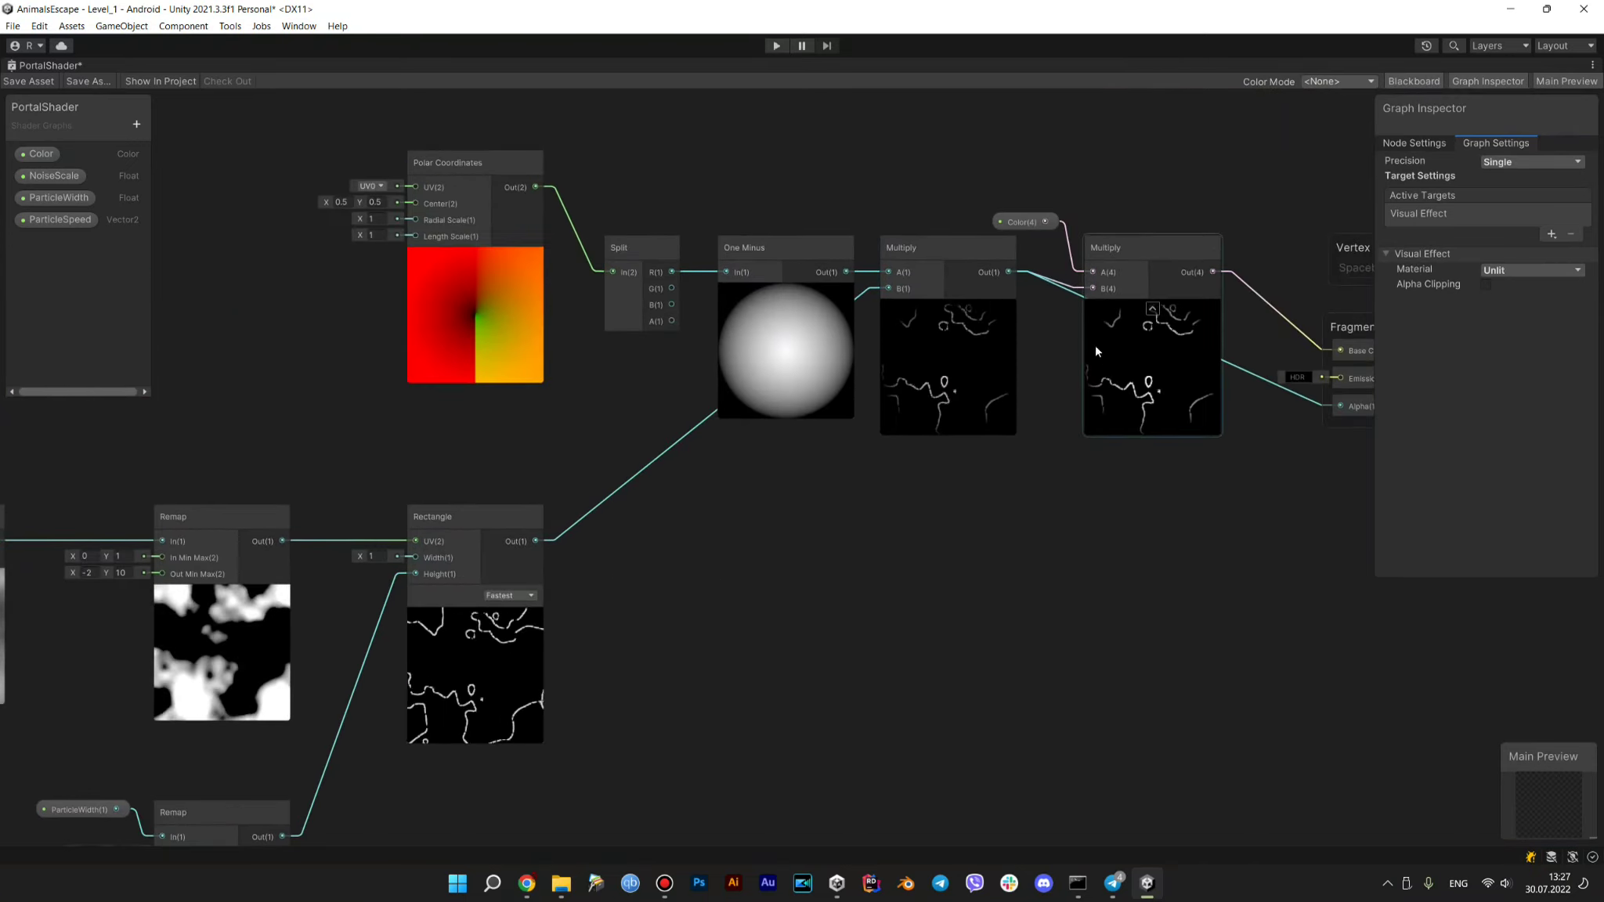
Set the Color property's default HDR colour to pure red (255, 0, 0)
click(1031, 221)
click(1531, 224)
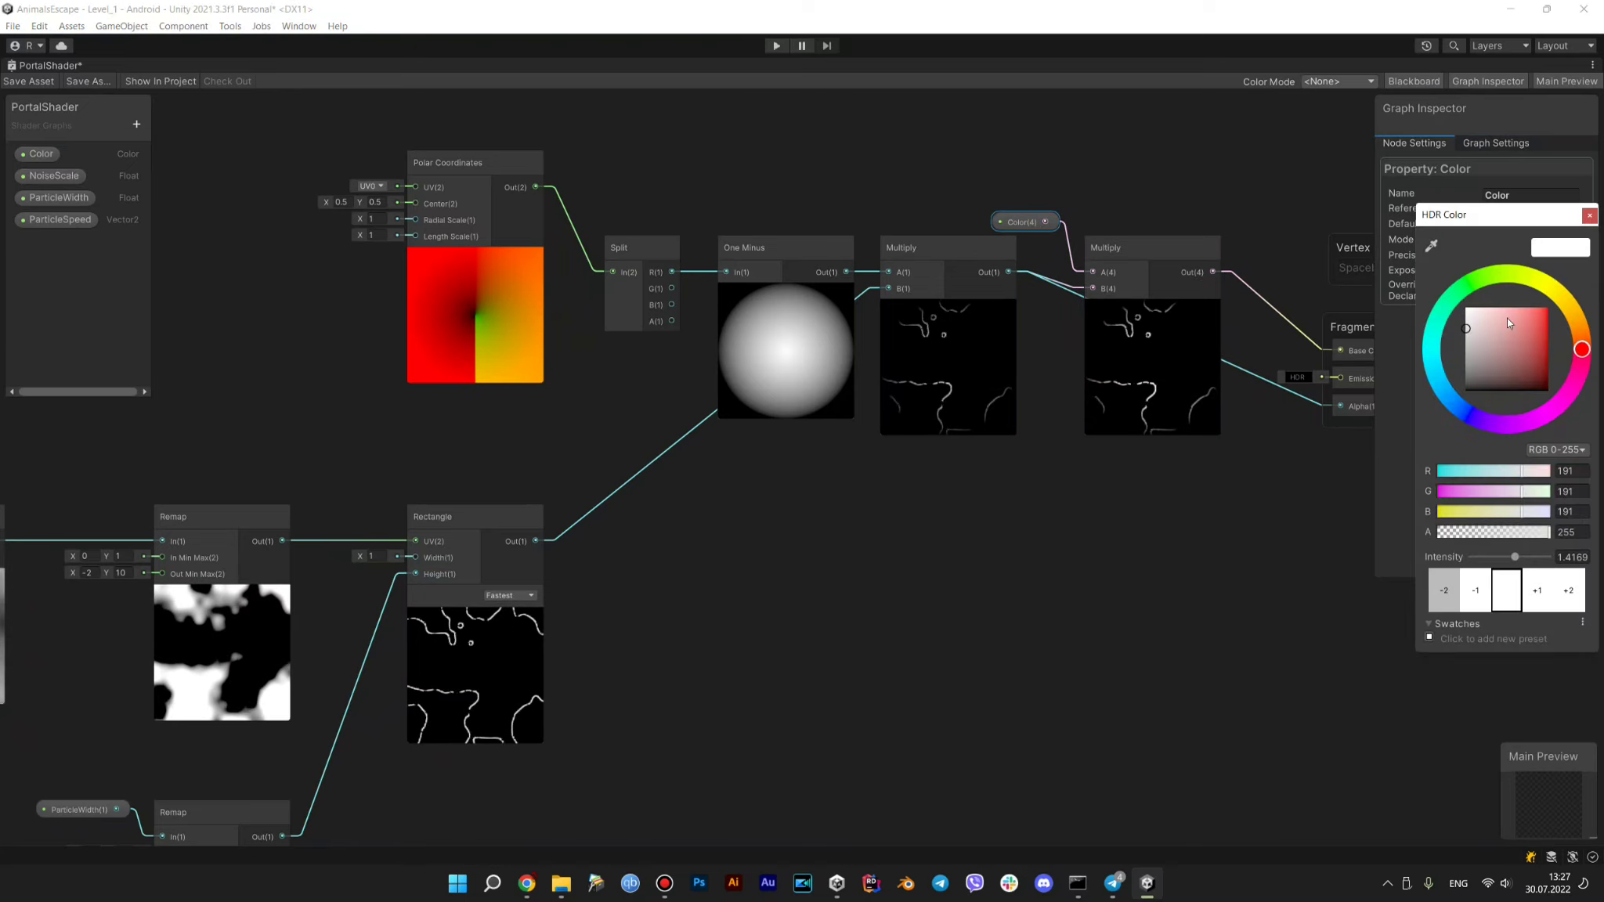
click(1548, 309)
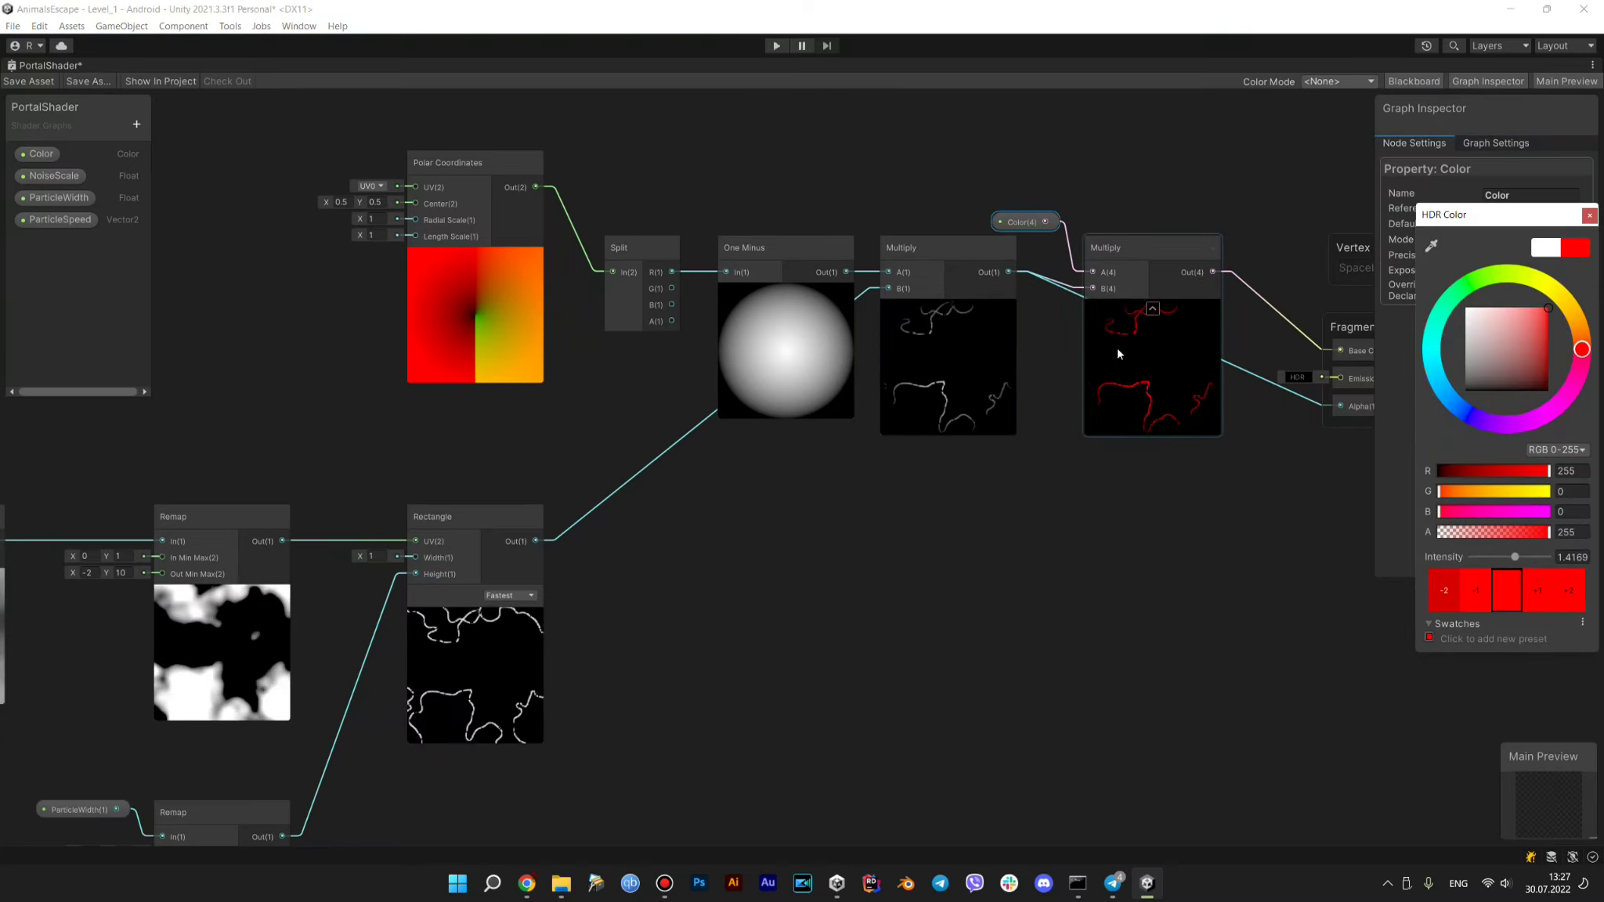
click(1585, 219)
click(681, 576)
Pan and zoom across the whole node network, ending on the Multiply and Fragment nodes
middle_drag(695, 562, 1224, 469)
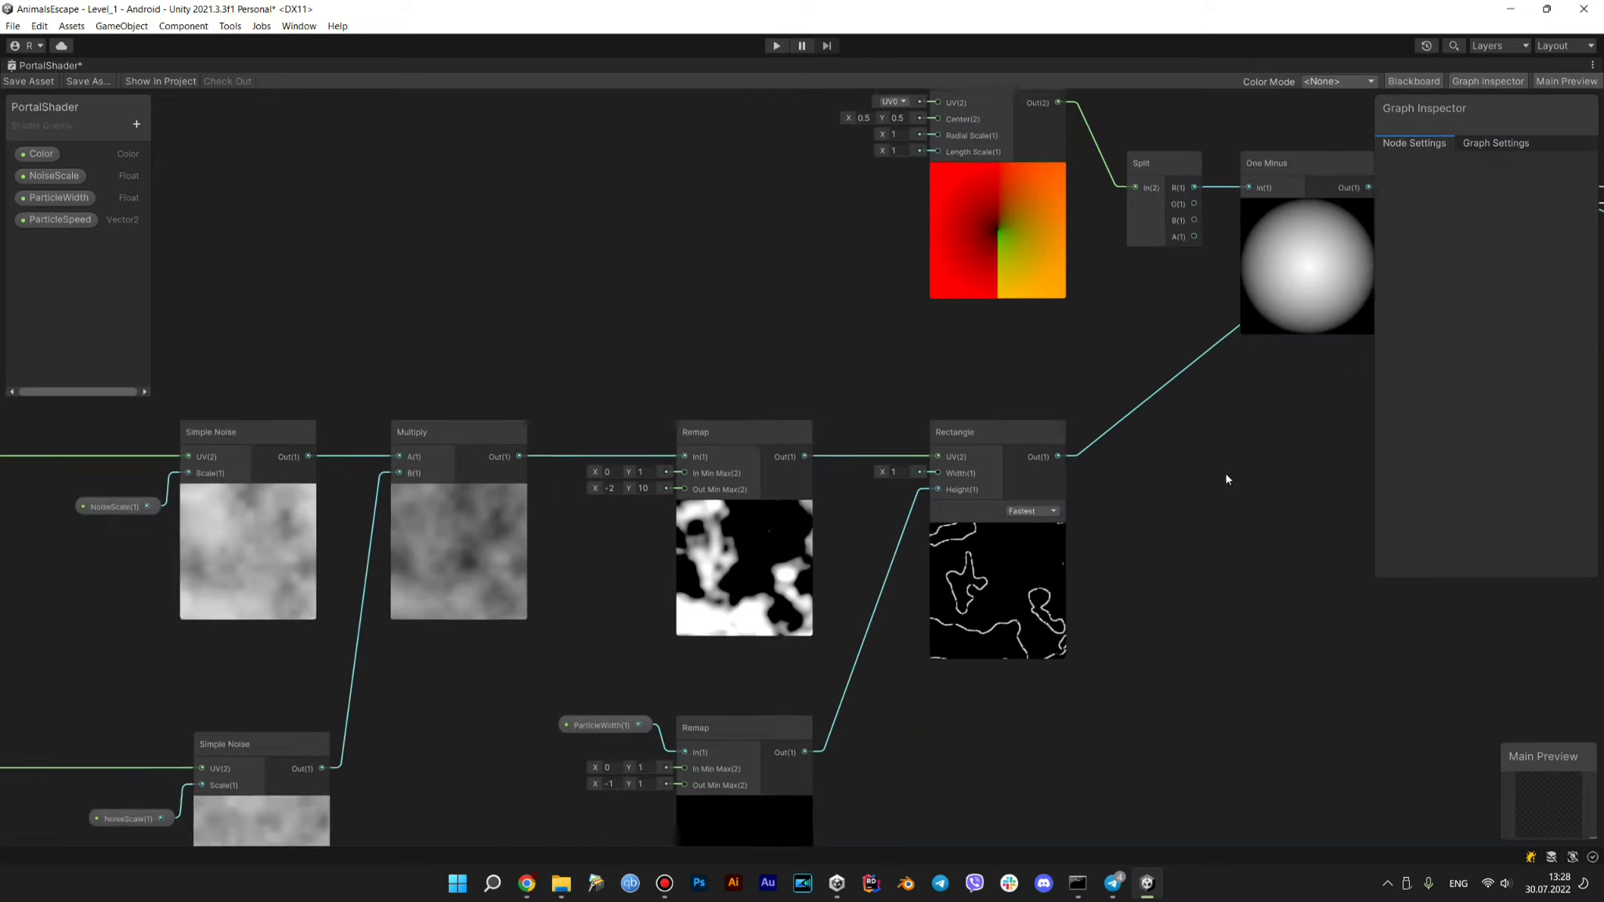
middle_drag(680, 358, 882, 315)
mouse_move(334, 329)
middle_down()
mouse_move(762, 391)
mouse_move(942, 358)
middle_up()
scroll(995, 299, down, 5)
middle_drag(1107, 343, 773, 528)
scroll(769, 531, up, 1)
scroll(770, 530, up, 1)
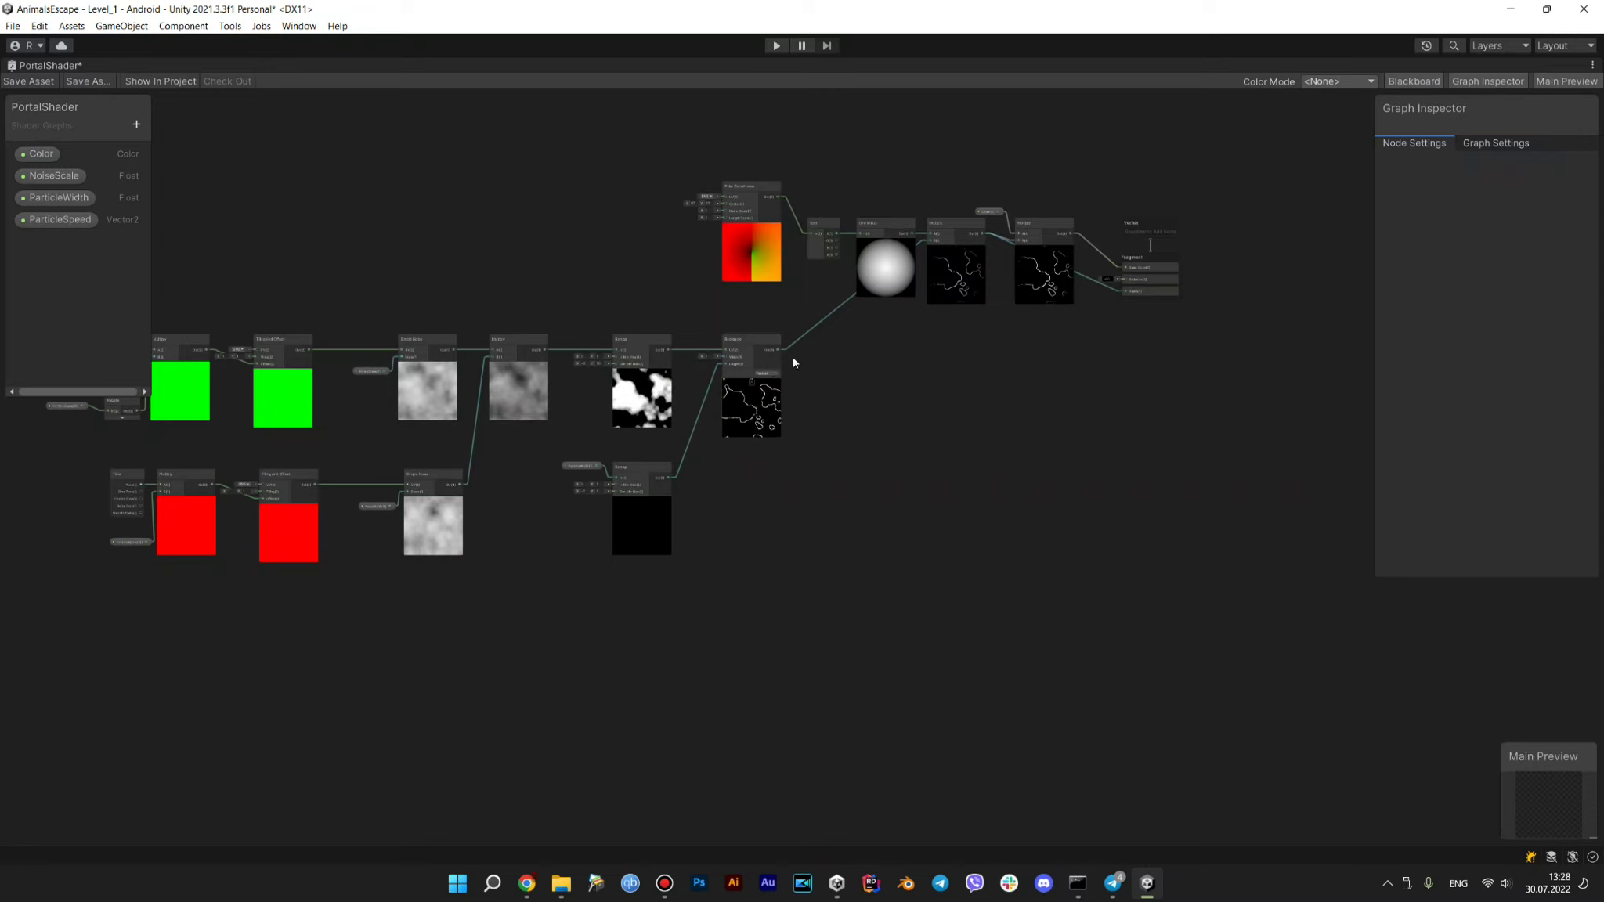
middle_drag(1116, 288, 815, 505)
scroll(815, 505, up, 3)
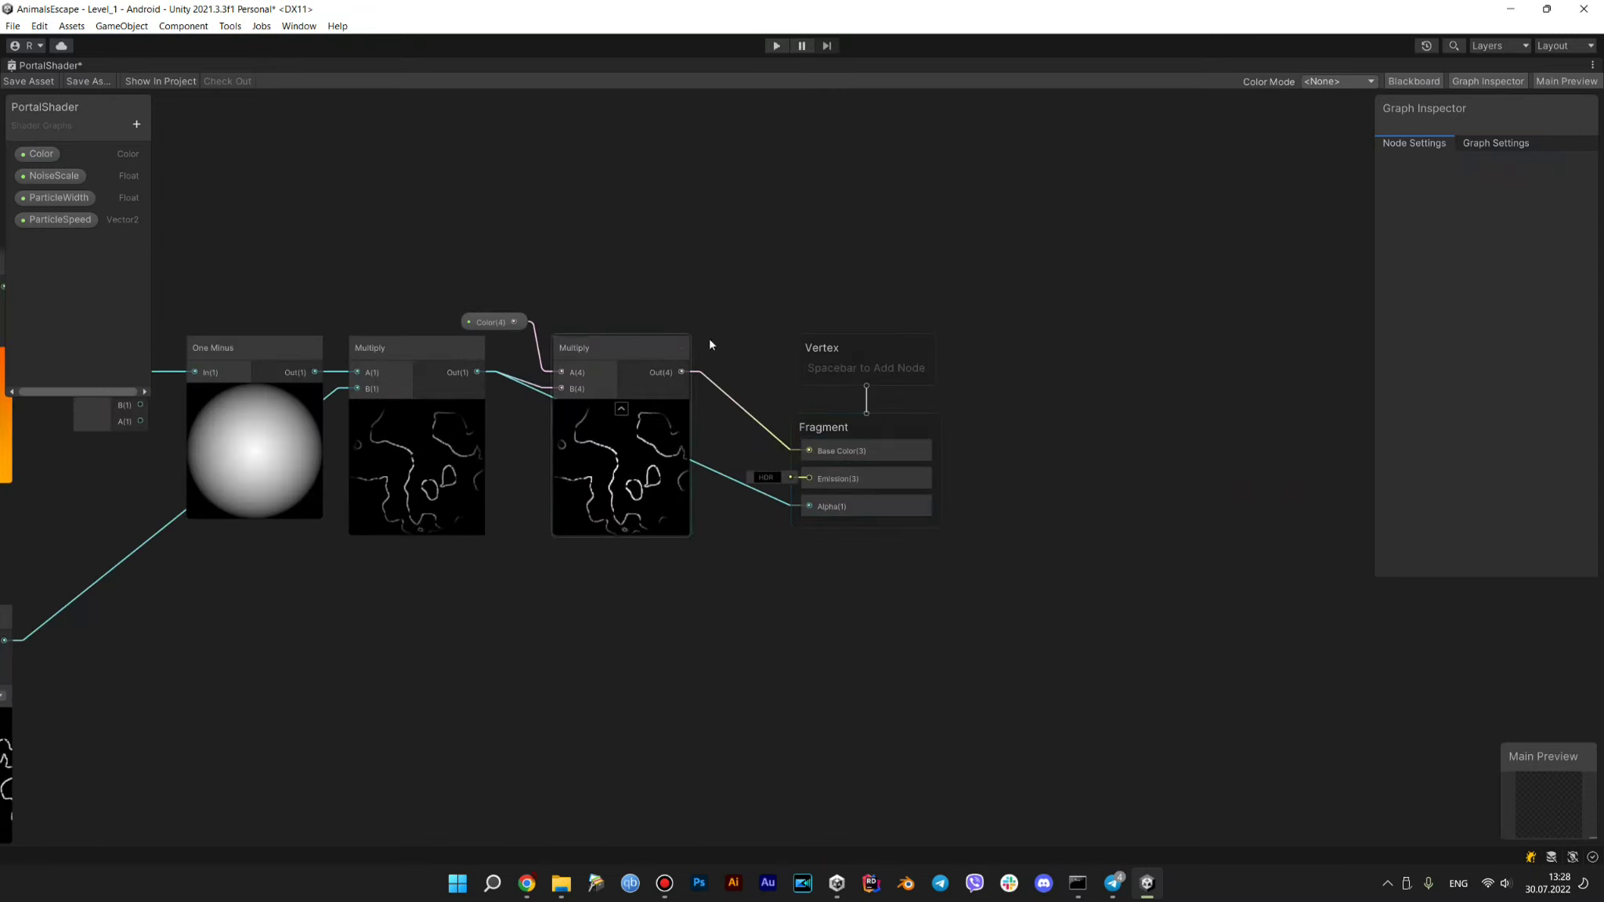
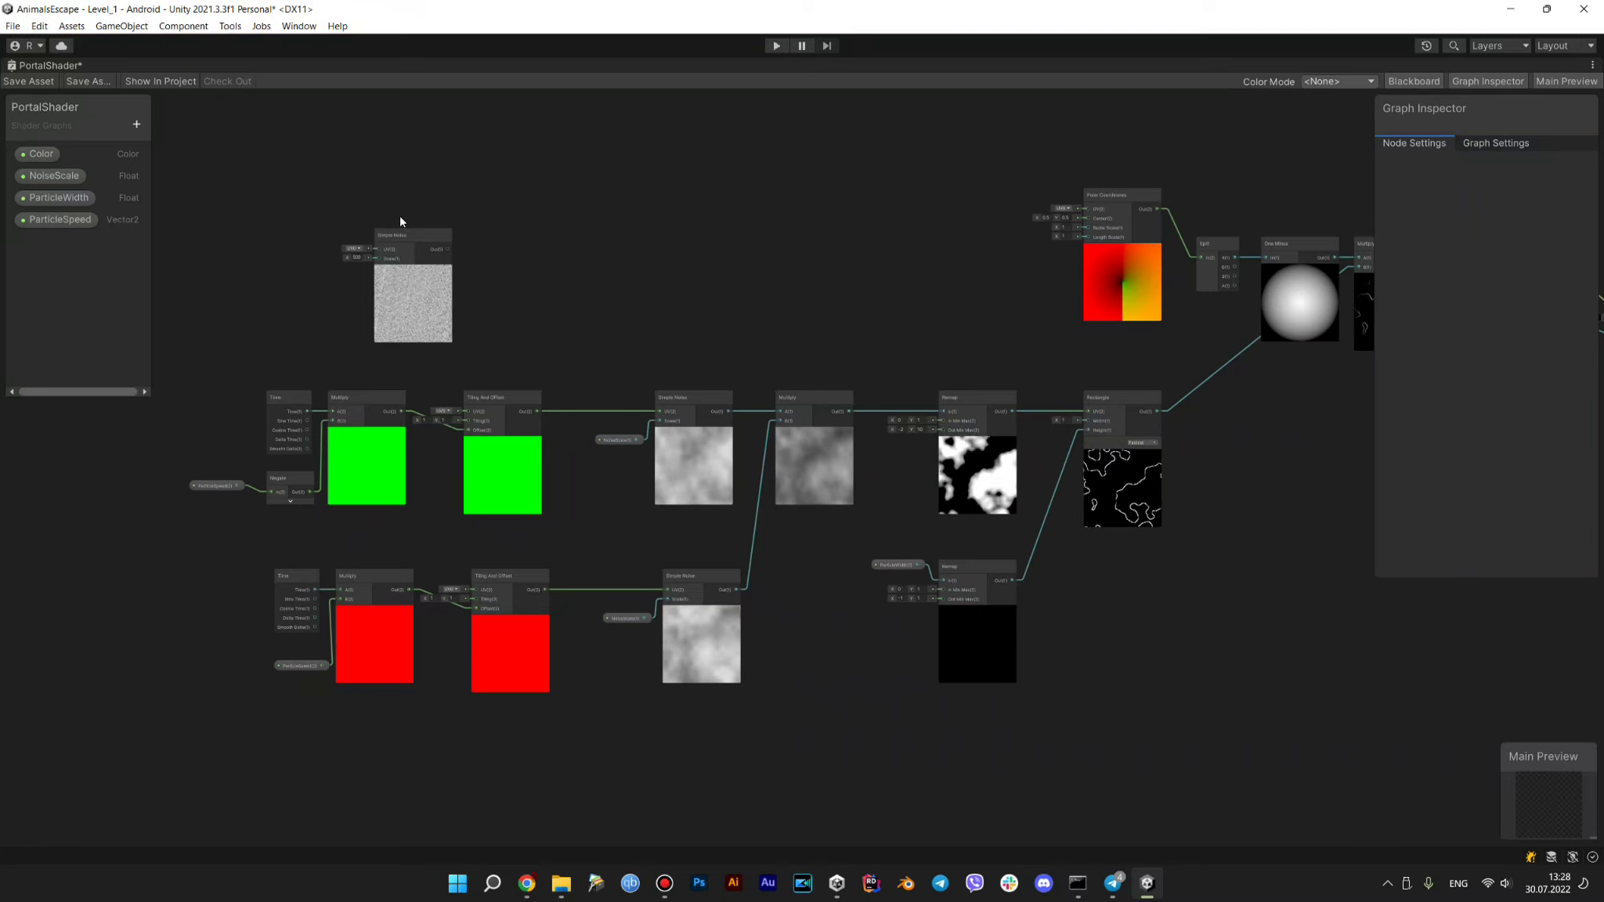
Move the new Simple Noise node into open space and change its Scale from 500 to 50
drag(412, 241, 797, 218)
scroll(796, 239, up, 3)
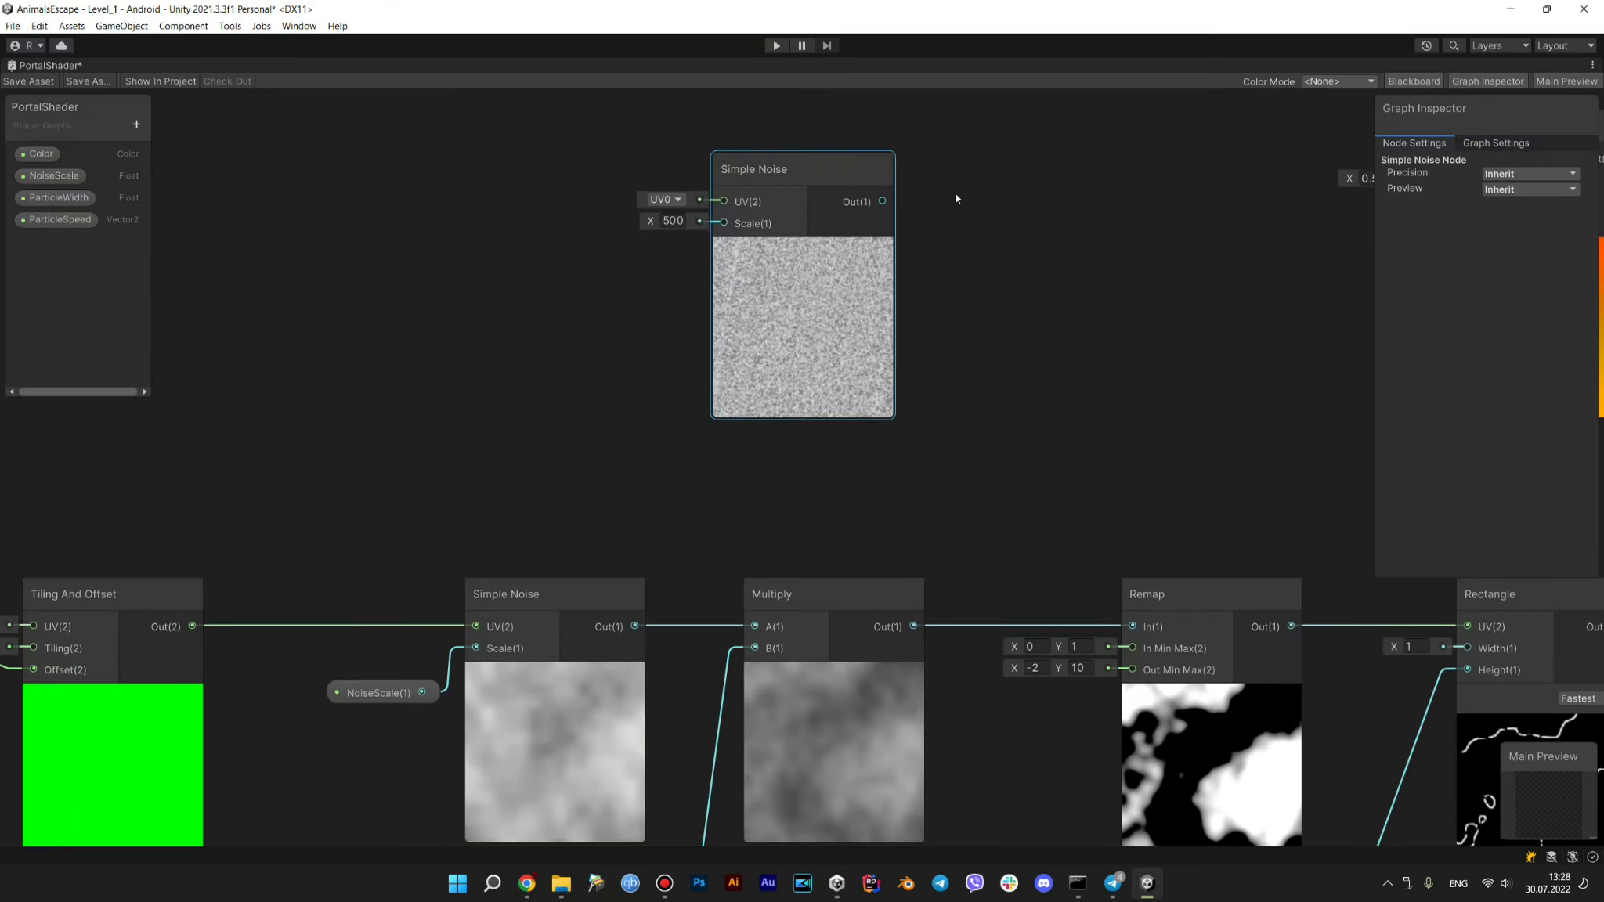
middle_drag(955, 198, 895, 288)
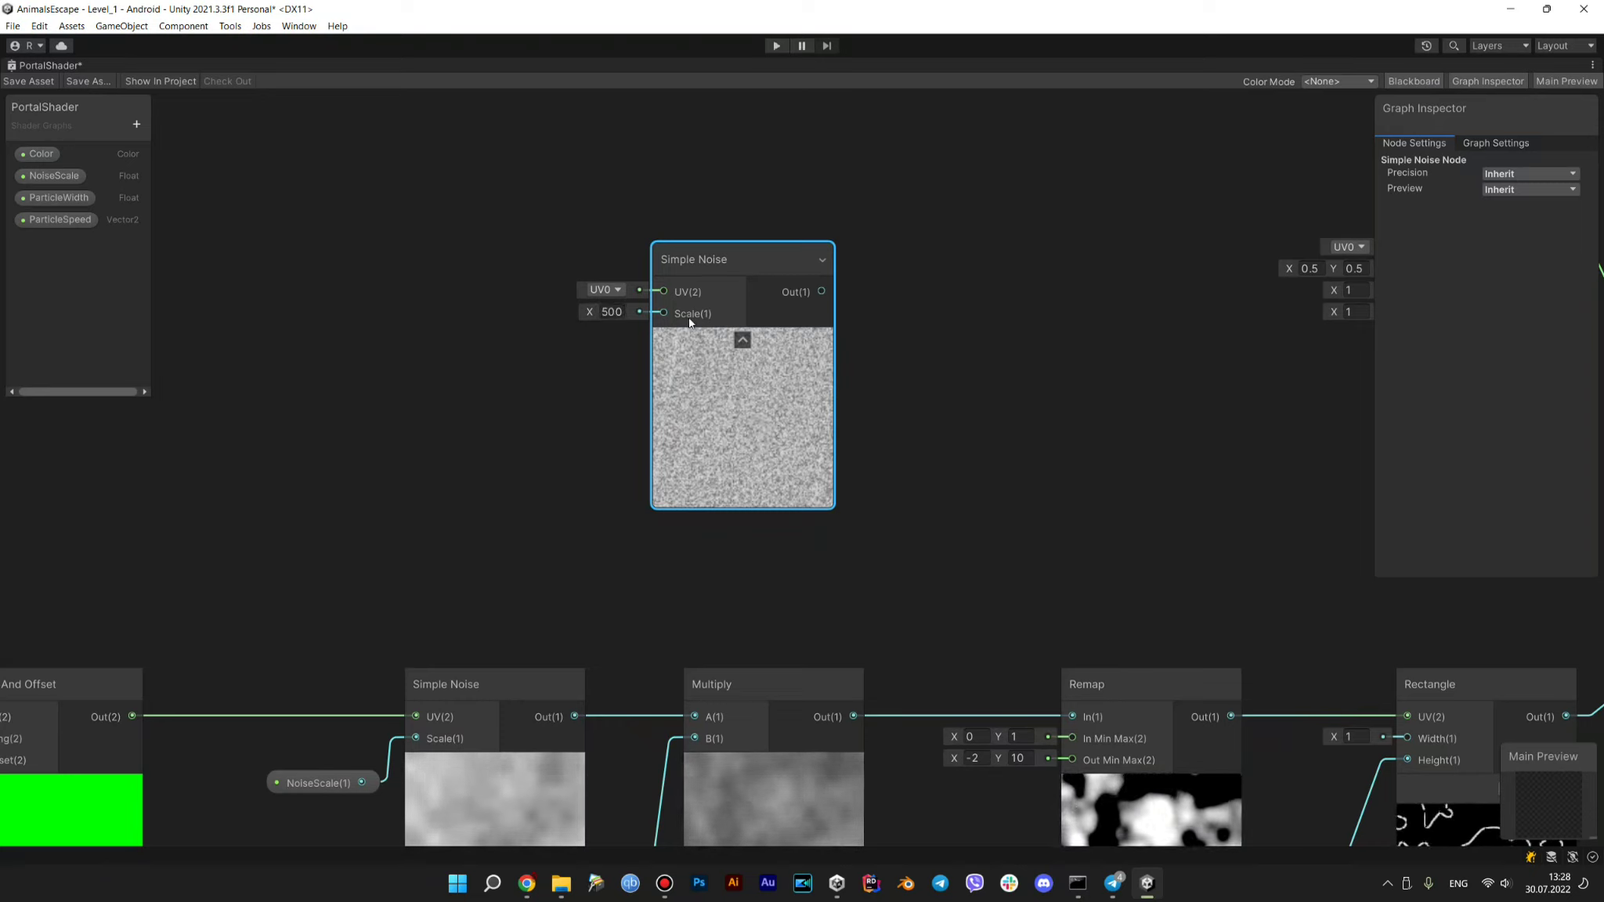
click(628, 310)
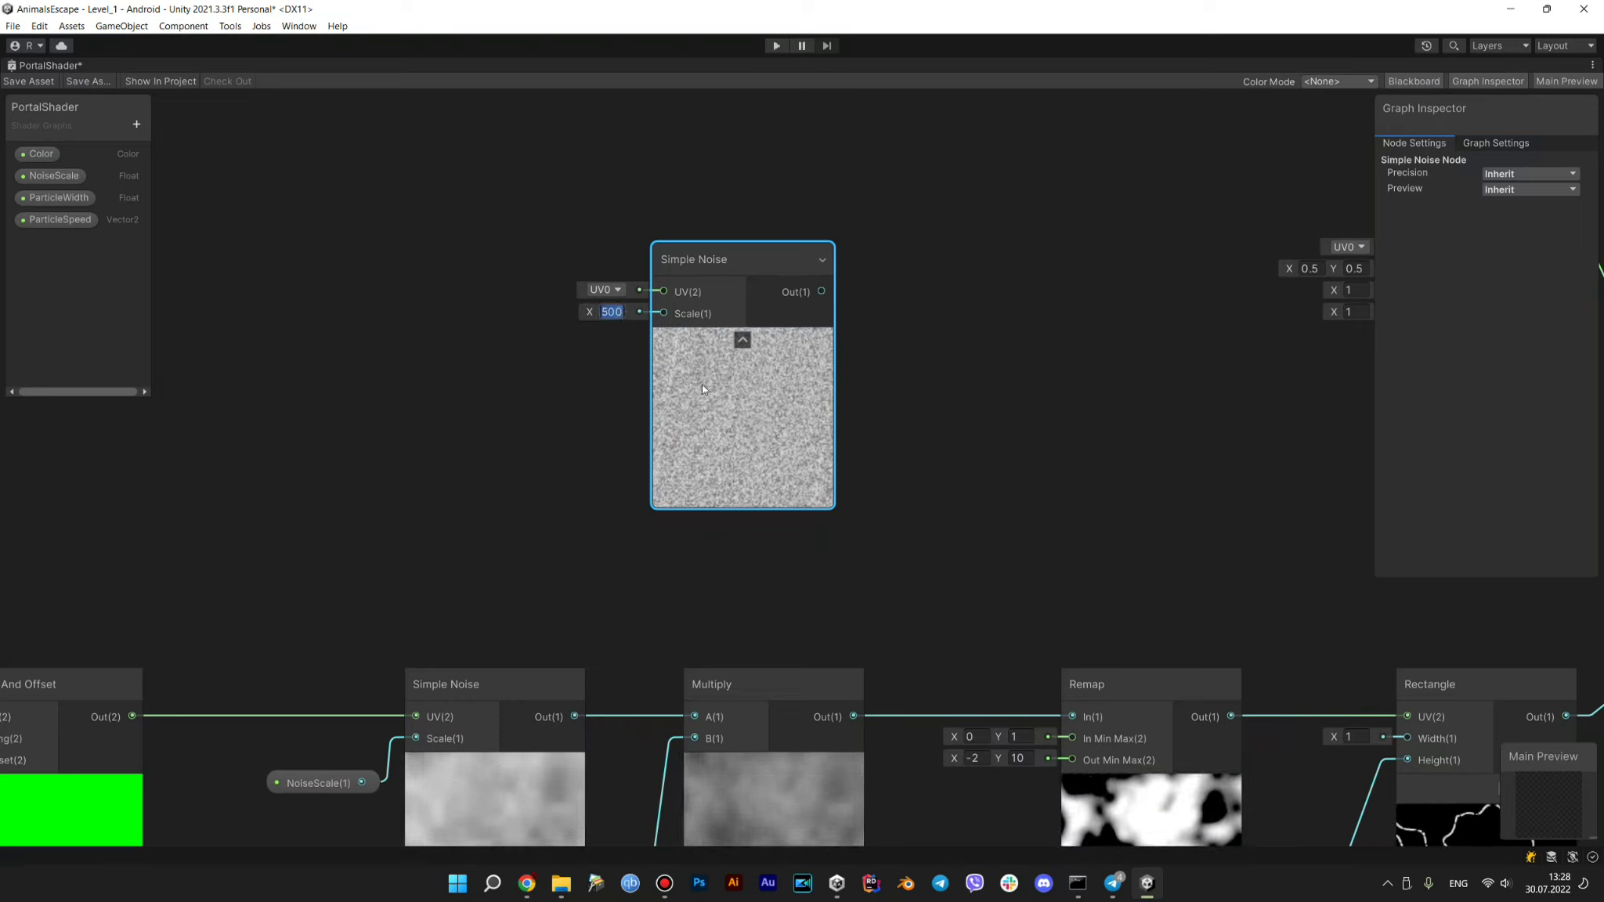
text(50)
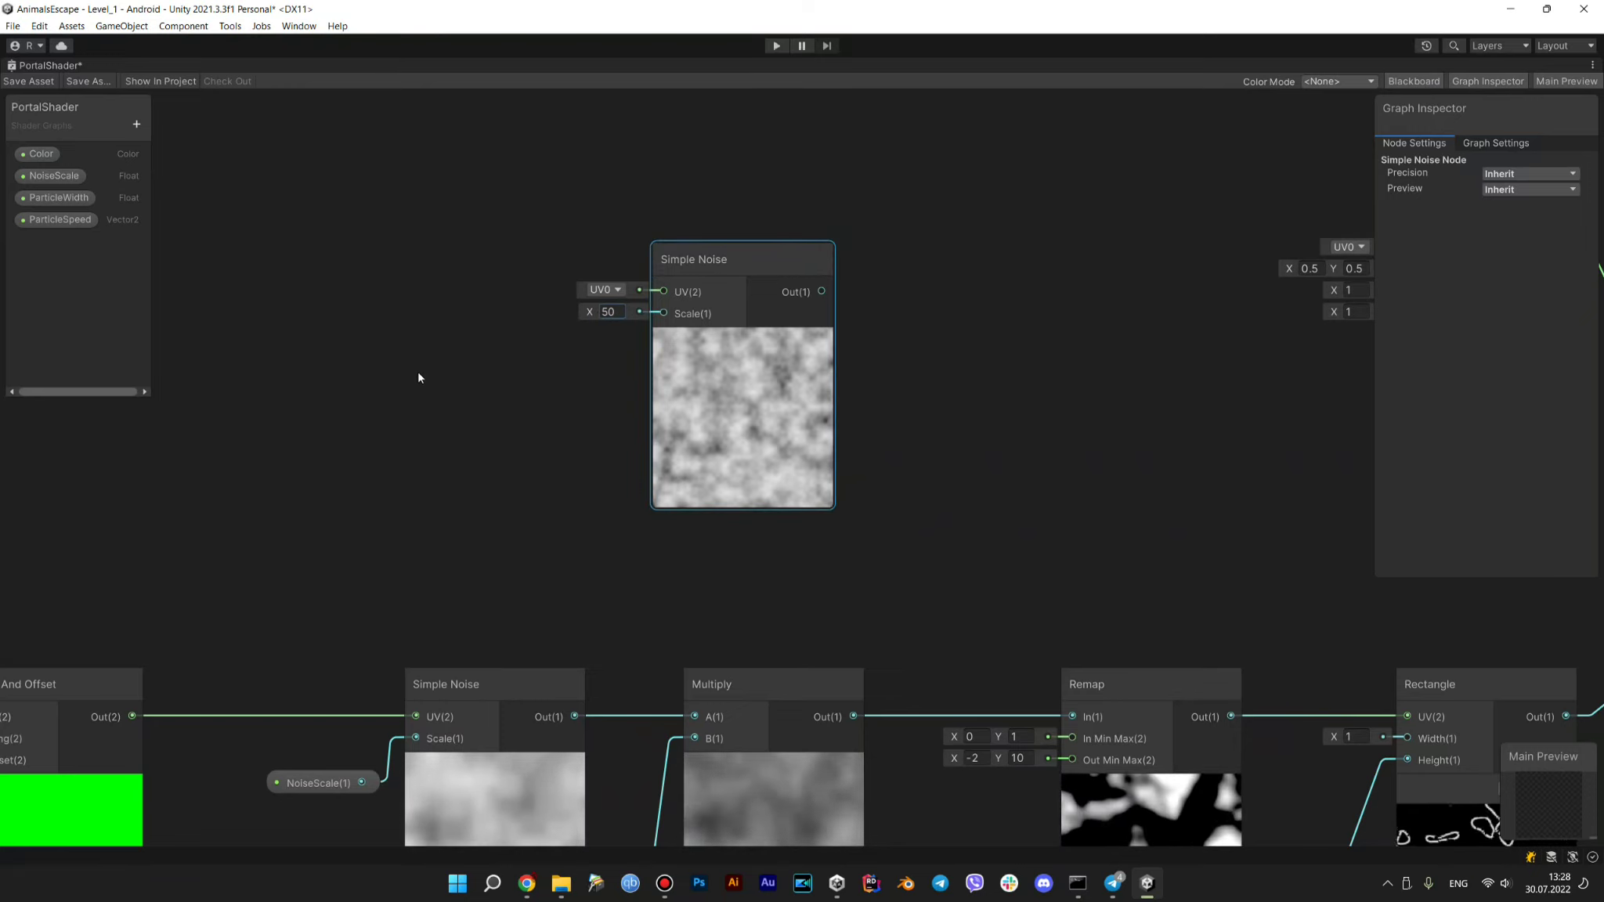
Create a Float property 'Scale' with default 50 and wire it into Simple Noise's Scale input
click(137, 124)
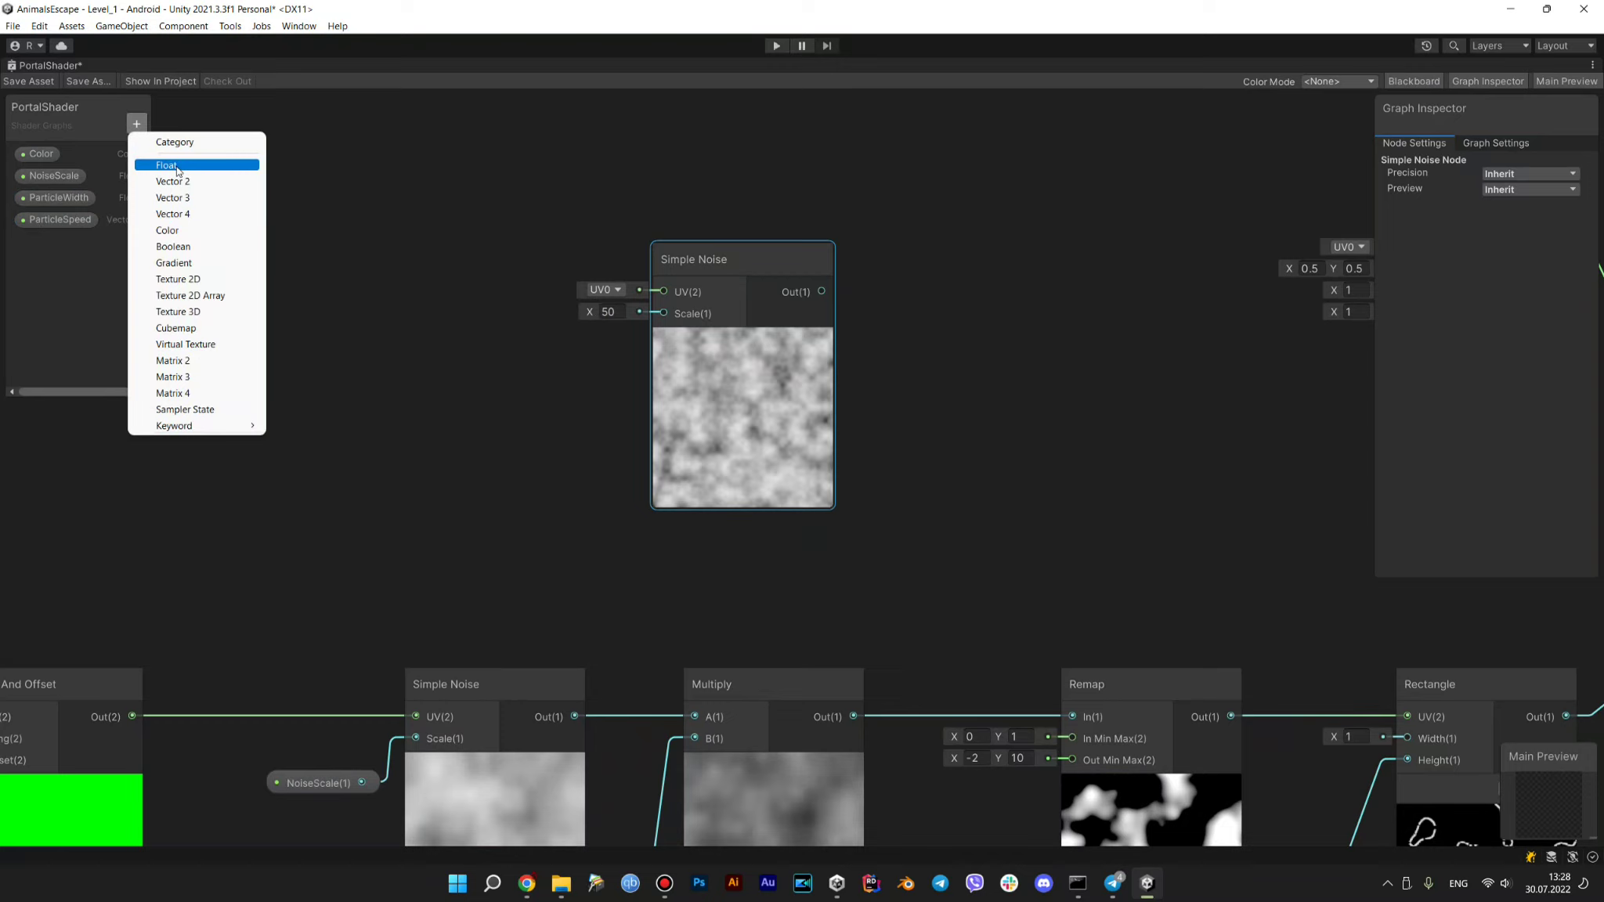
click(175, 165)
text(Scale)
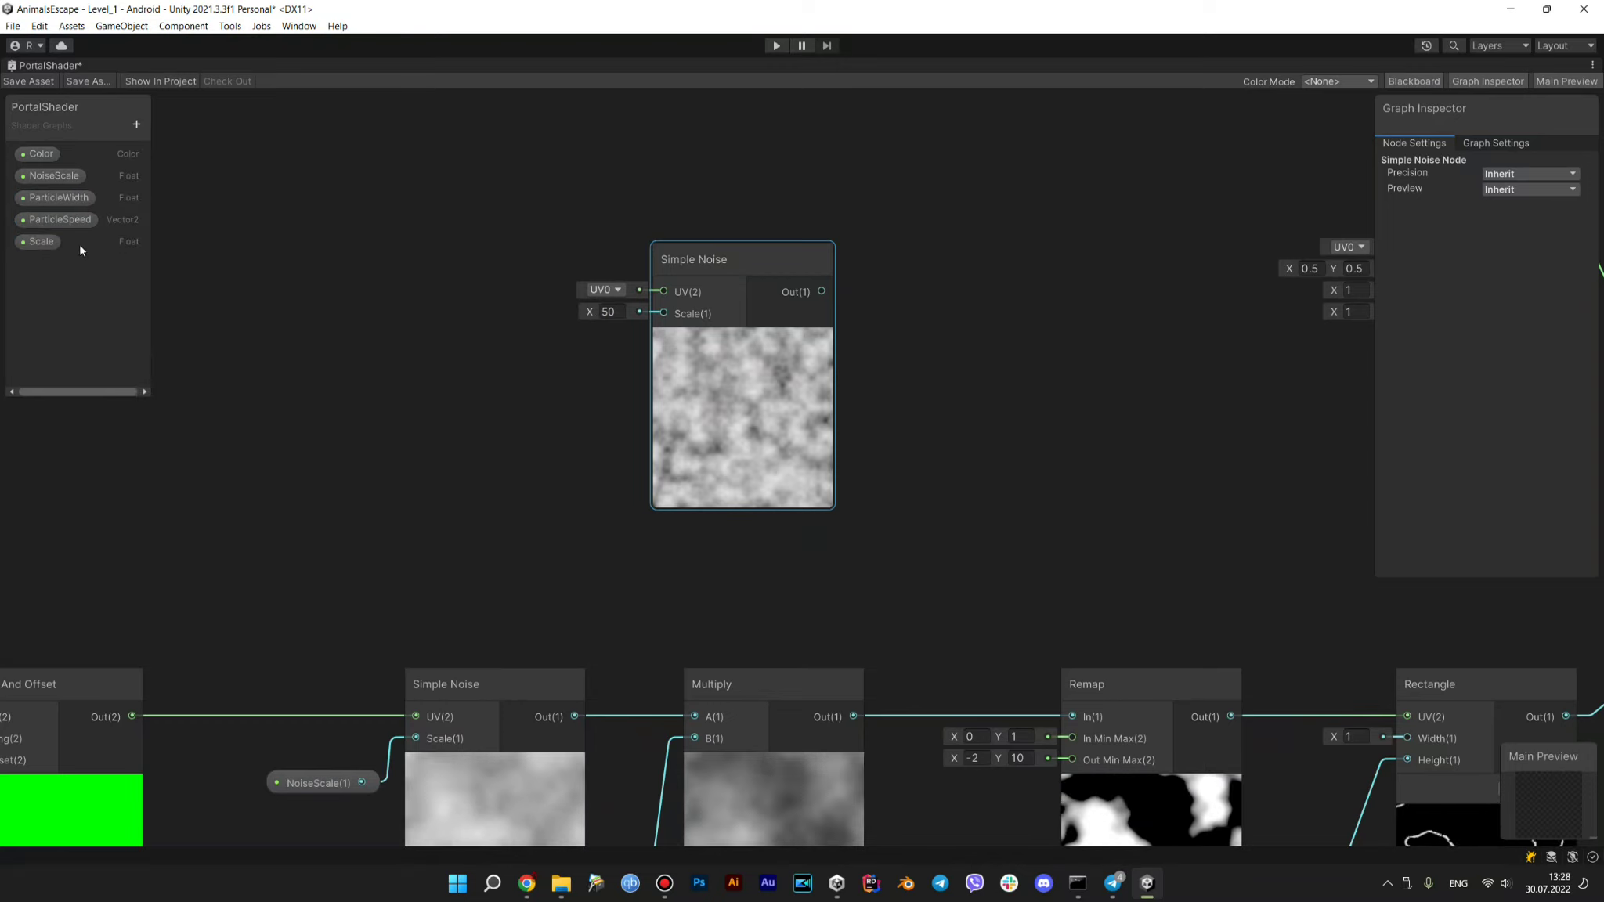
click(79, 243)
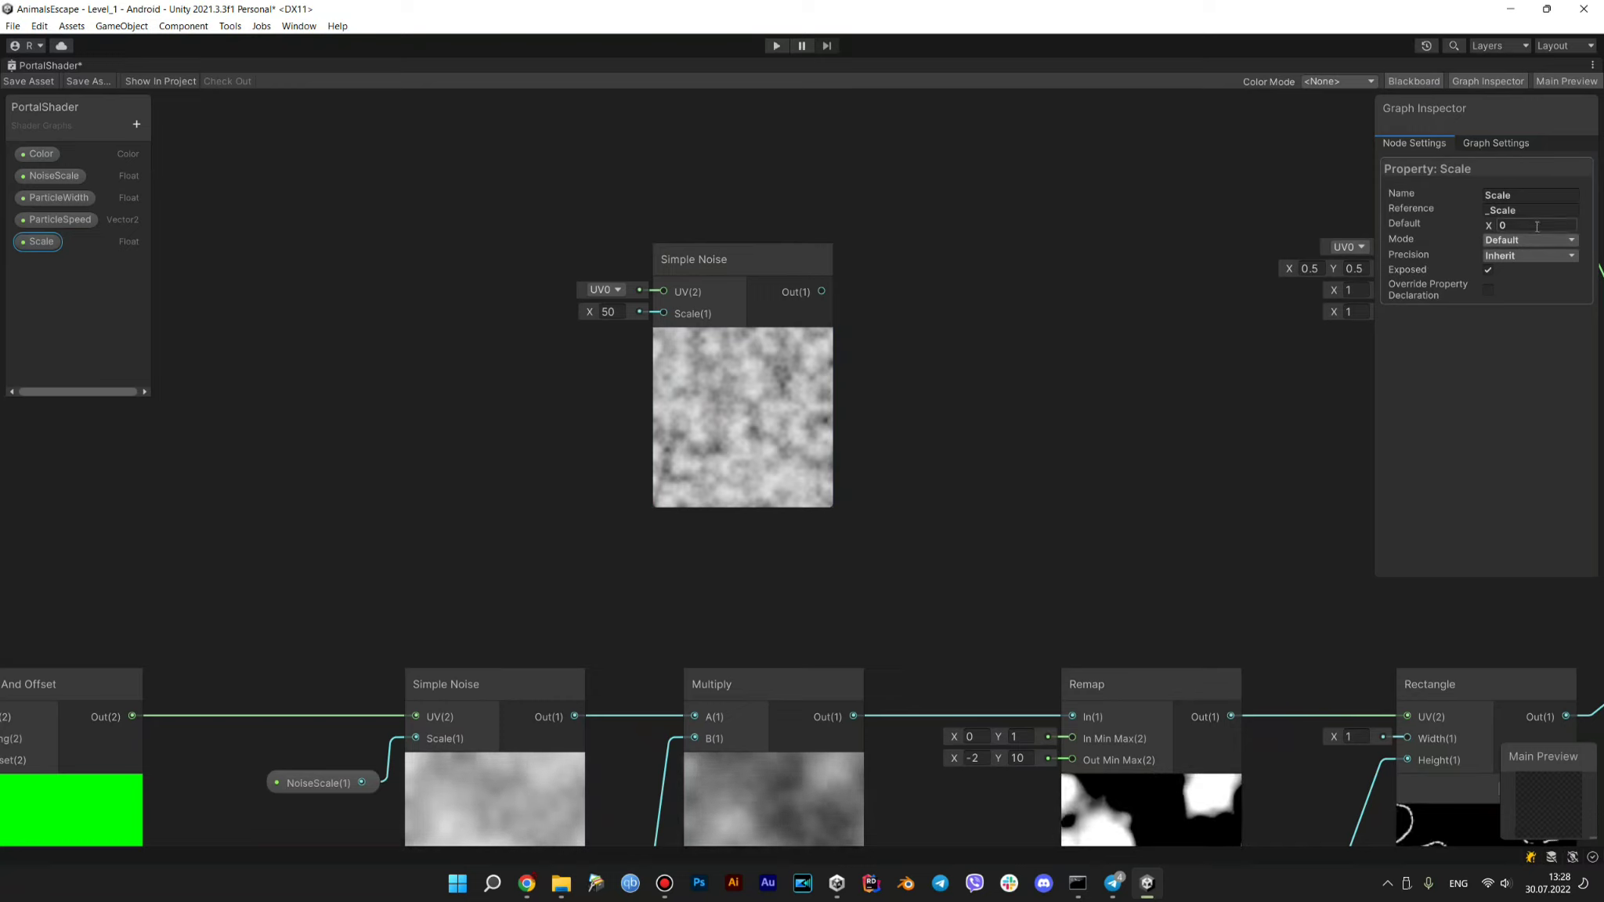
text(502)
key(BackSpace)
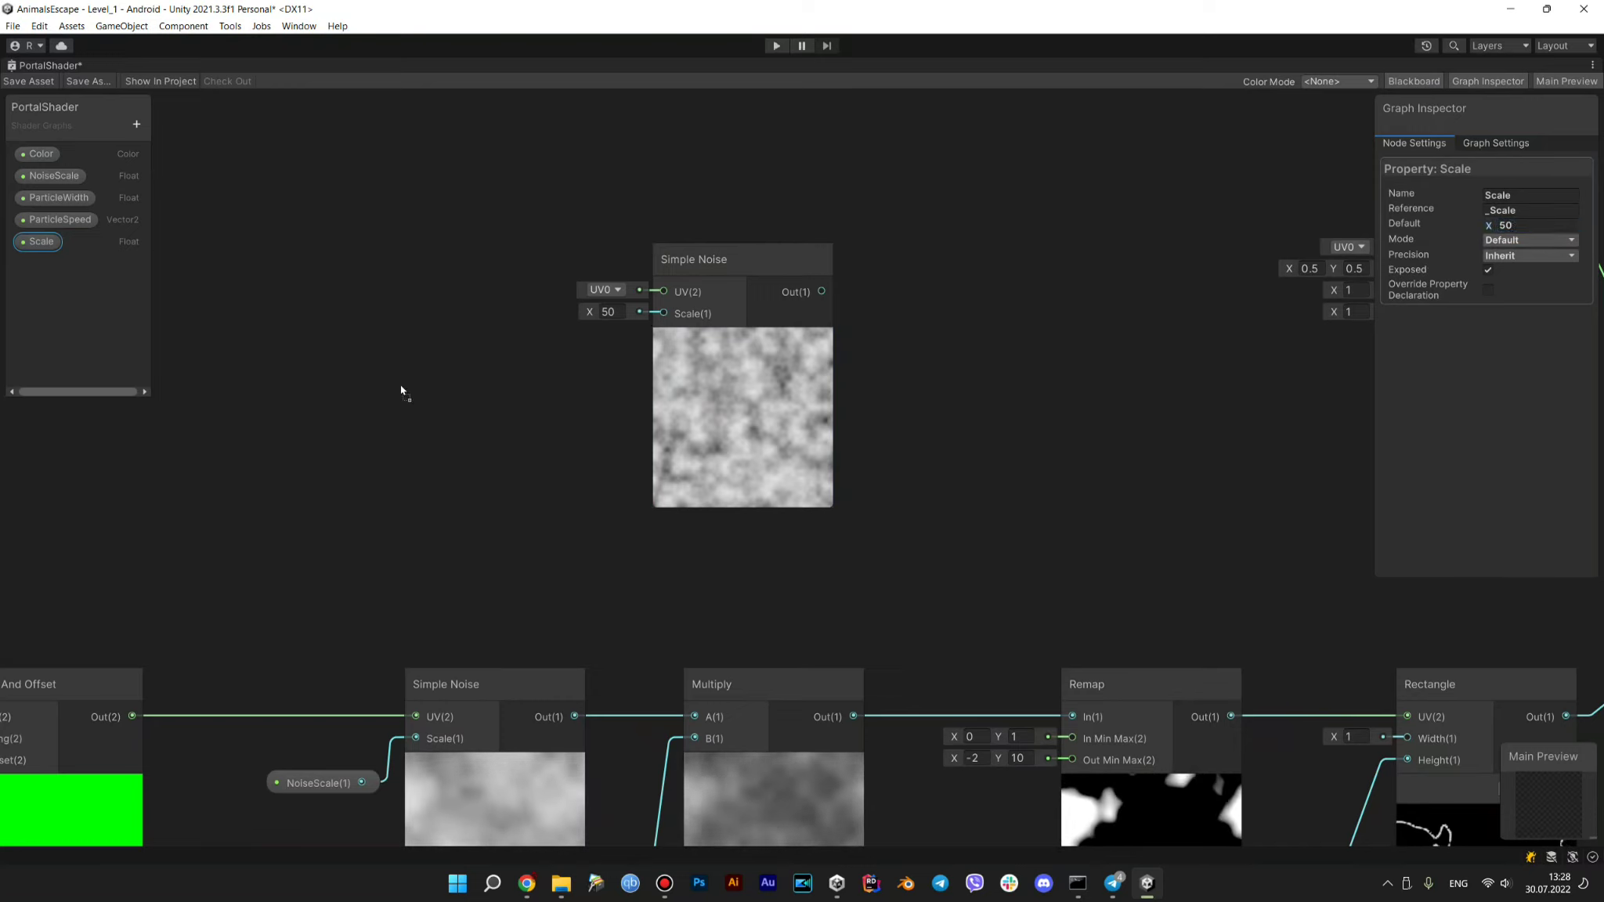
drag(666, 311, 665, 312)
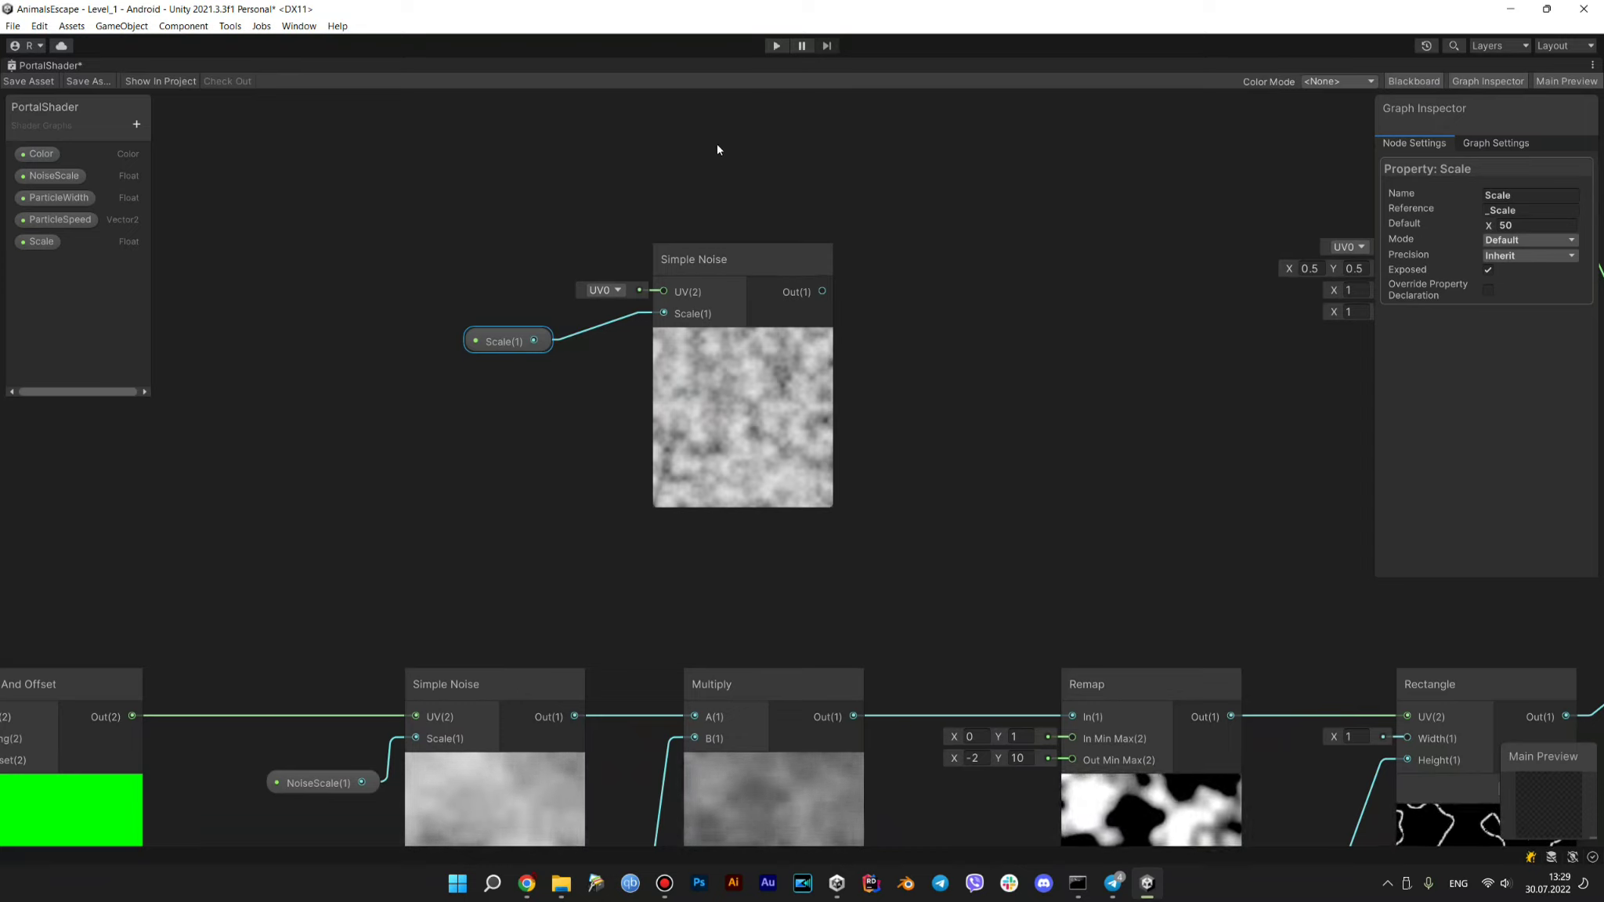
Drag a wire from the noise output across the graph, then cancel the node search
drag(822, 293, 1038, 315)
drag(1053, 517, 1391, 673)
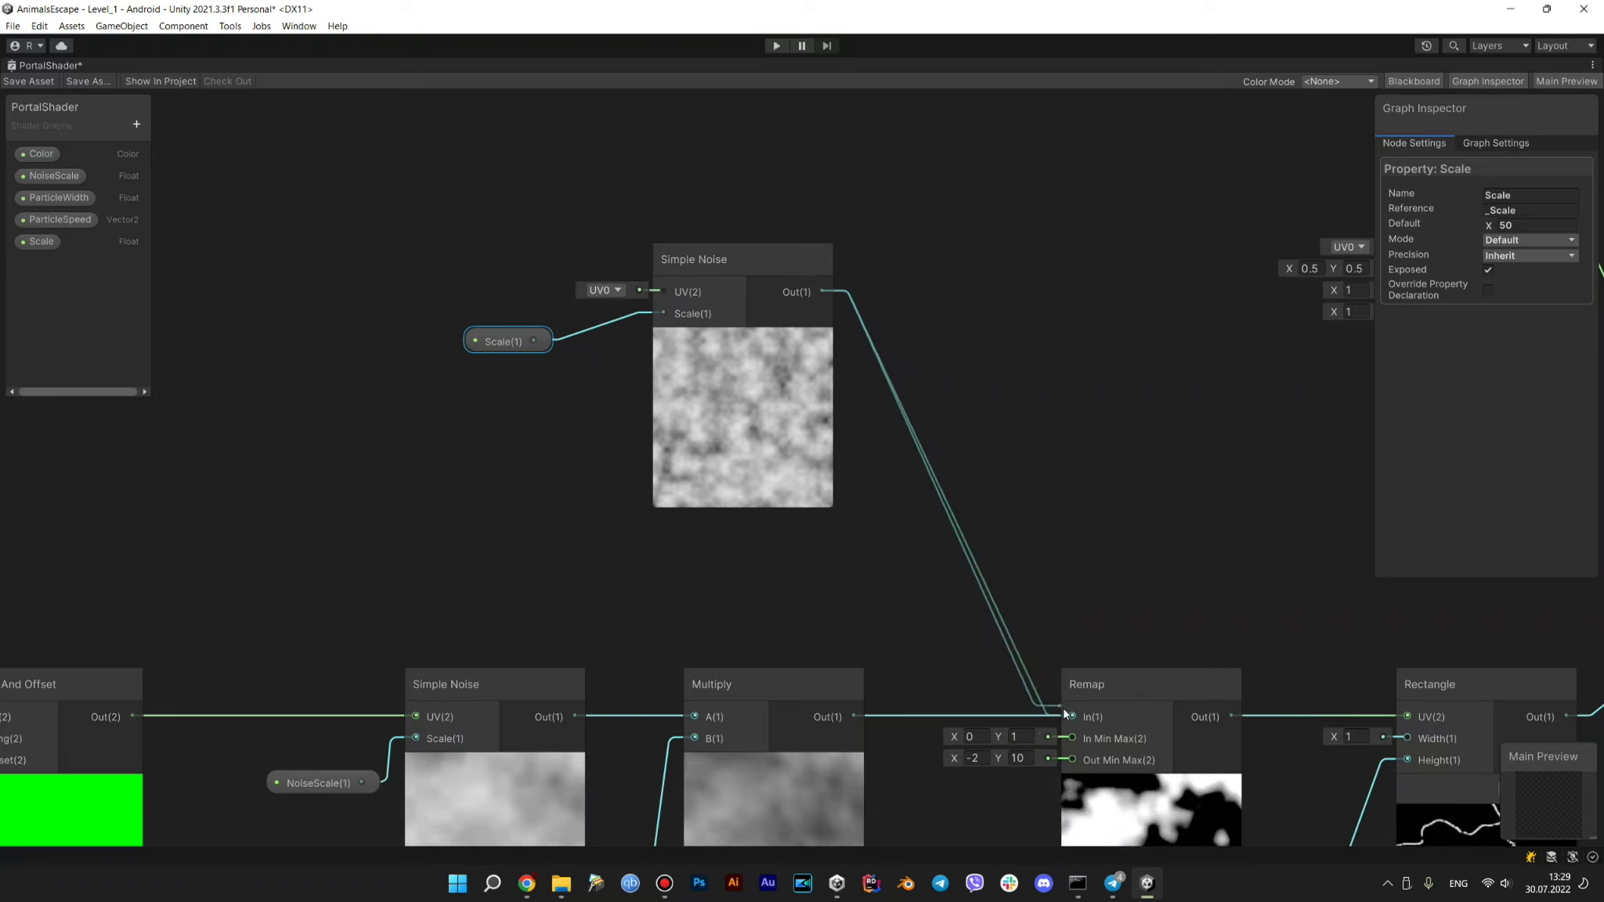
drag(1389, 666, 1220, 248)
drag(1094, 308, 758, 400)
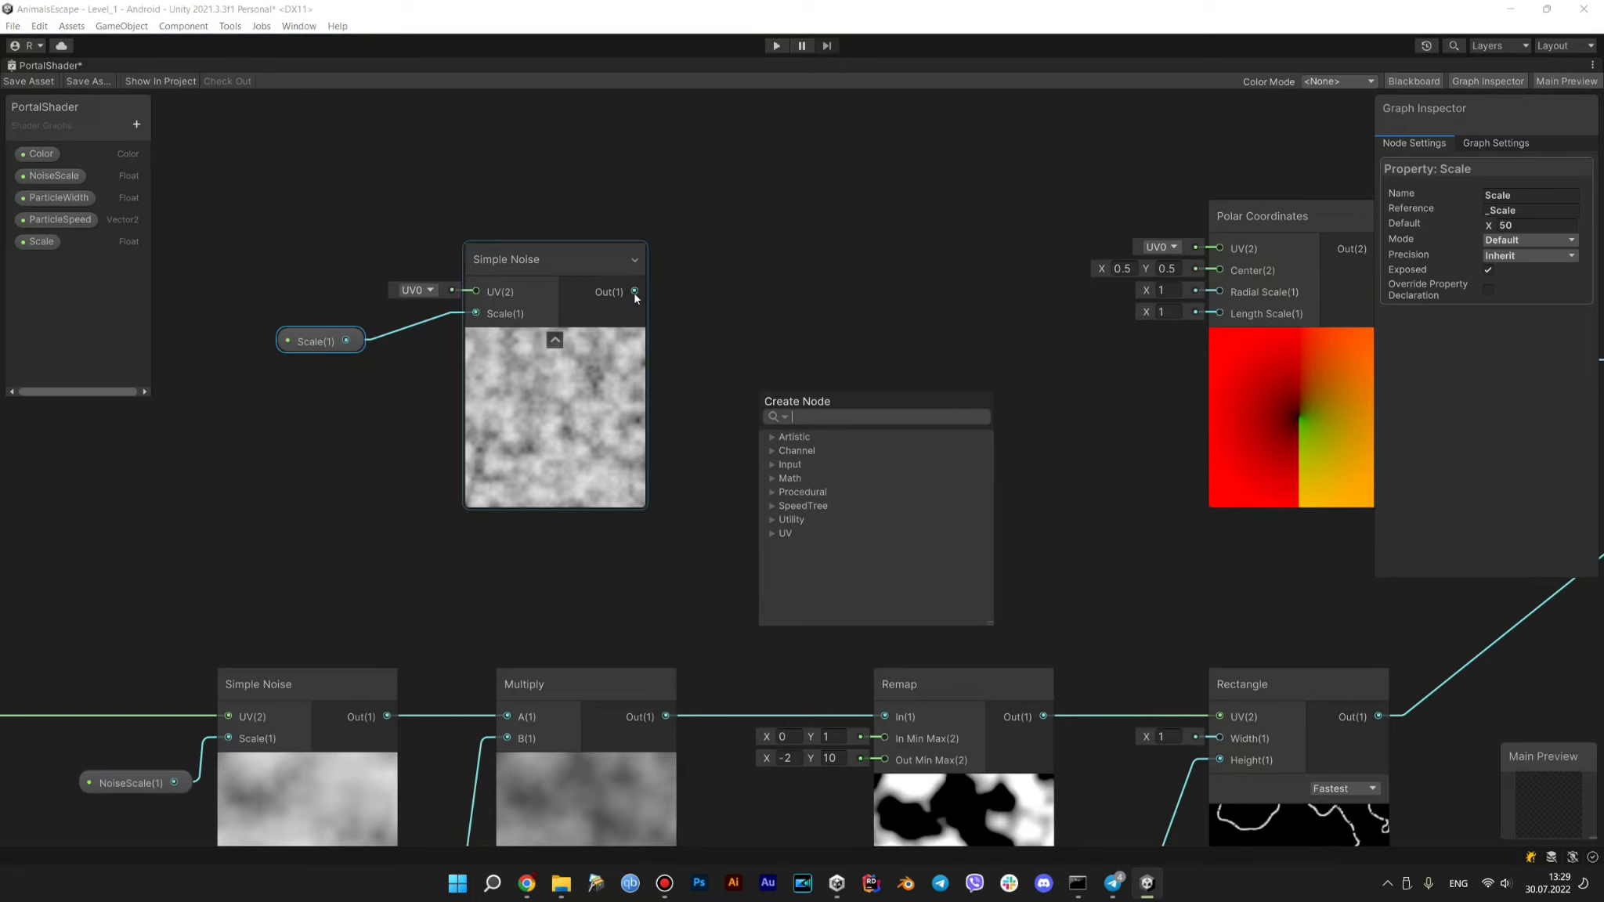
click(916, 252)
Recentre the noise node and create a Time node by searching 'time'
middle_drag(731, 311, 875, 393)
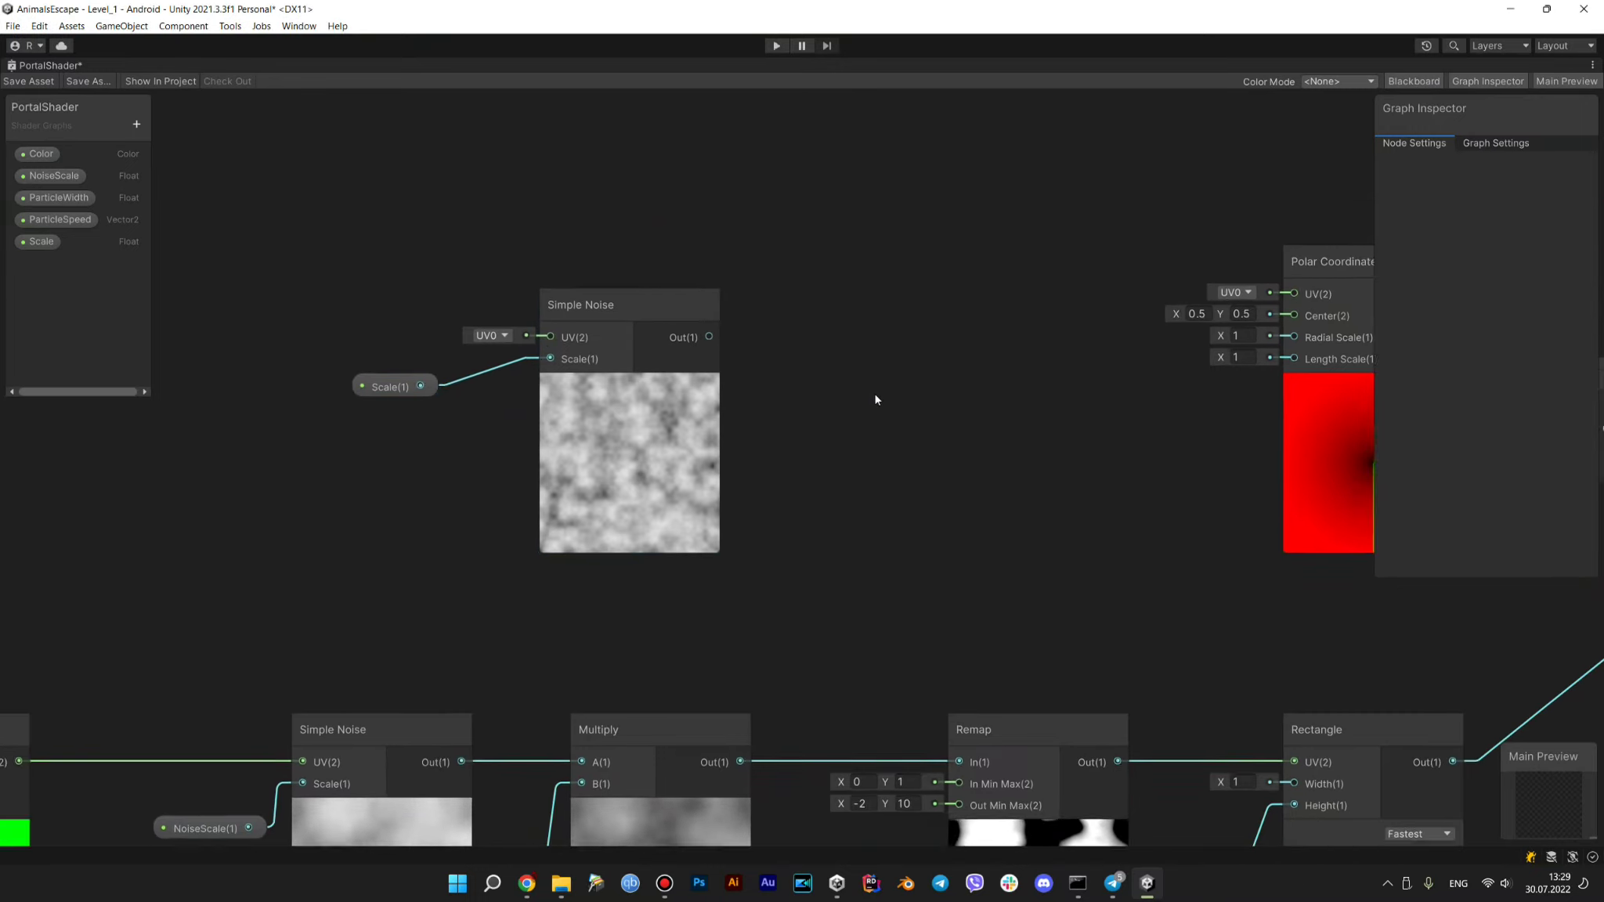
middle_drag(469, 343, 723, 376)
right_click(405, 354)
click(422, 362)
text(time)
key(Return)
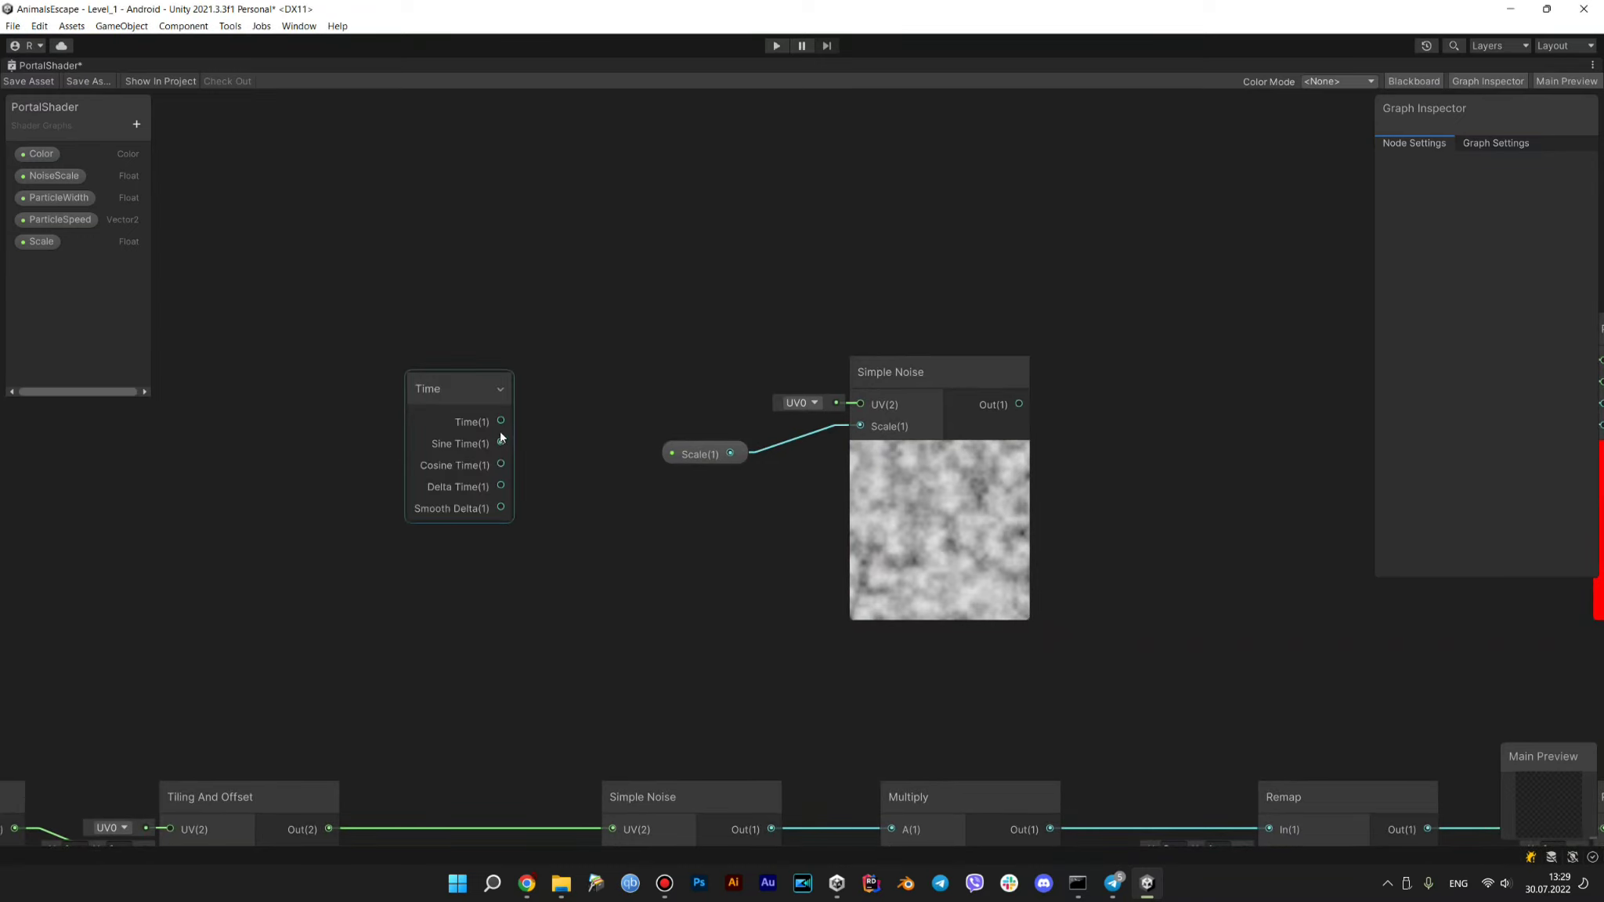
Route Time through a new Multiply node into the Simple Noise UV input
drag(852, 410, 860, 404)
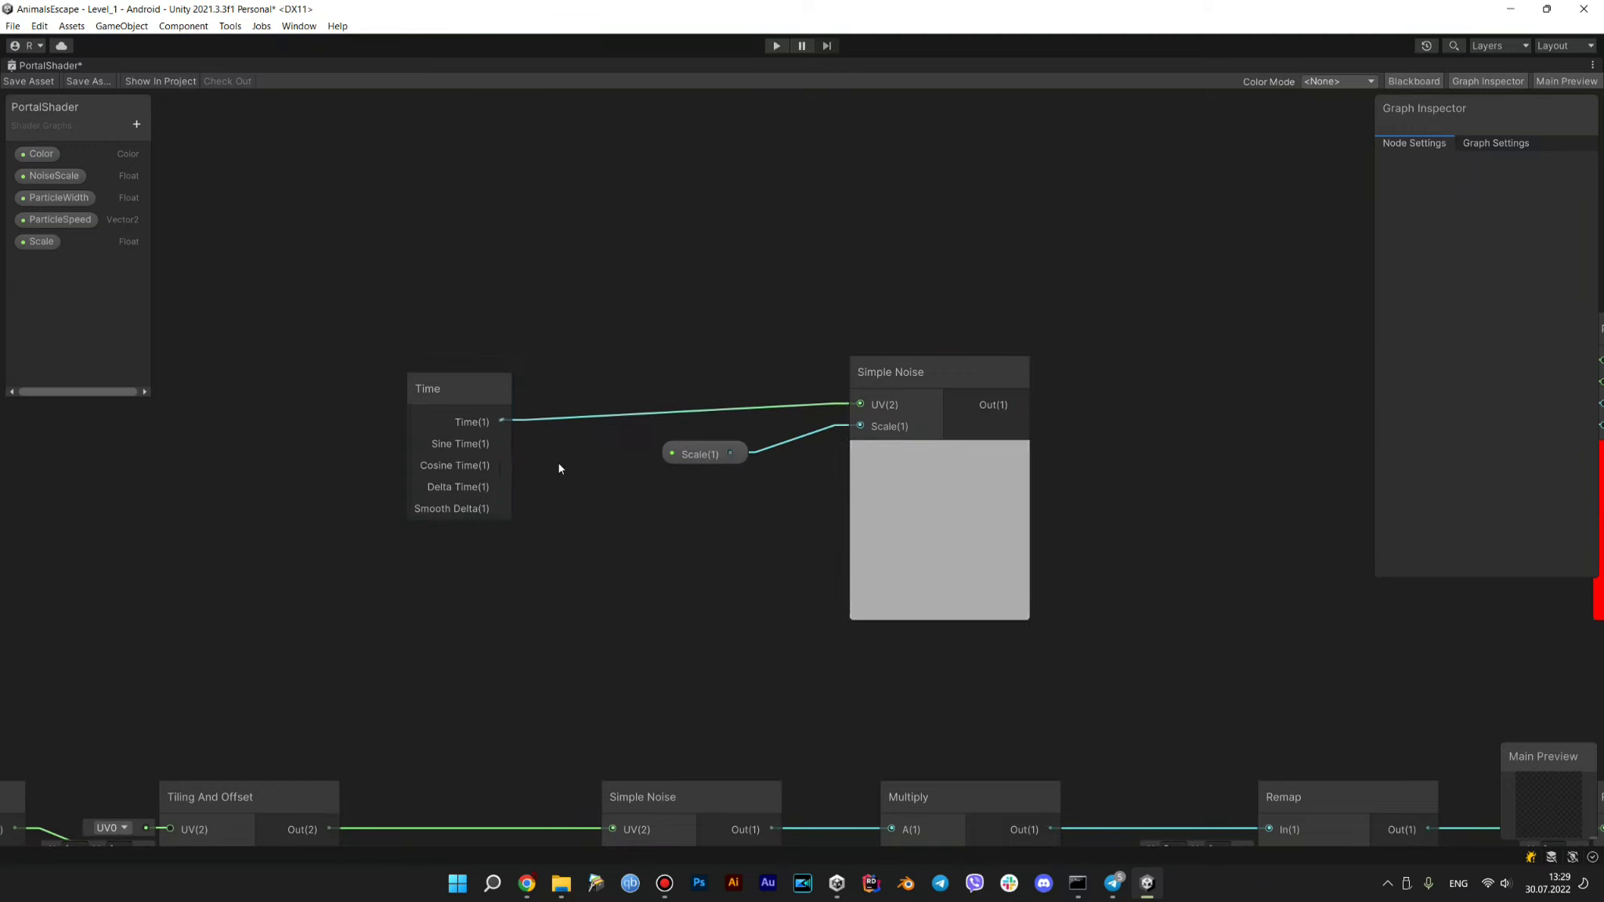
drag(500, 422, 610, 559)
text(multiply)
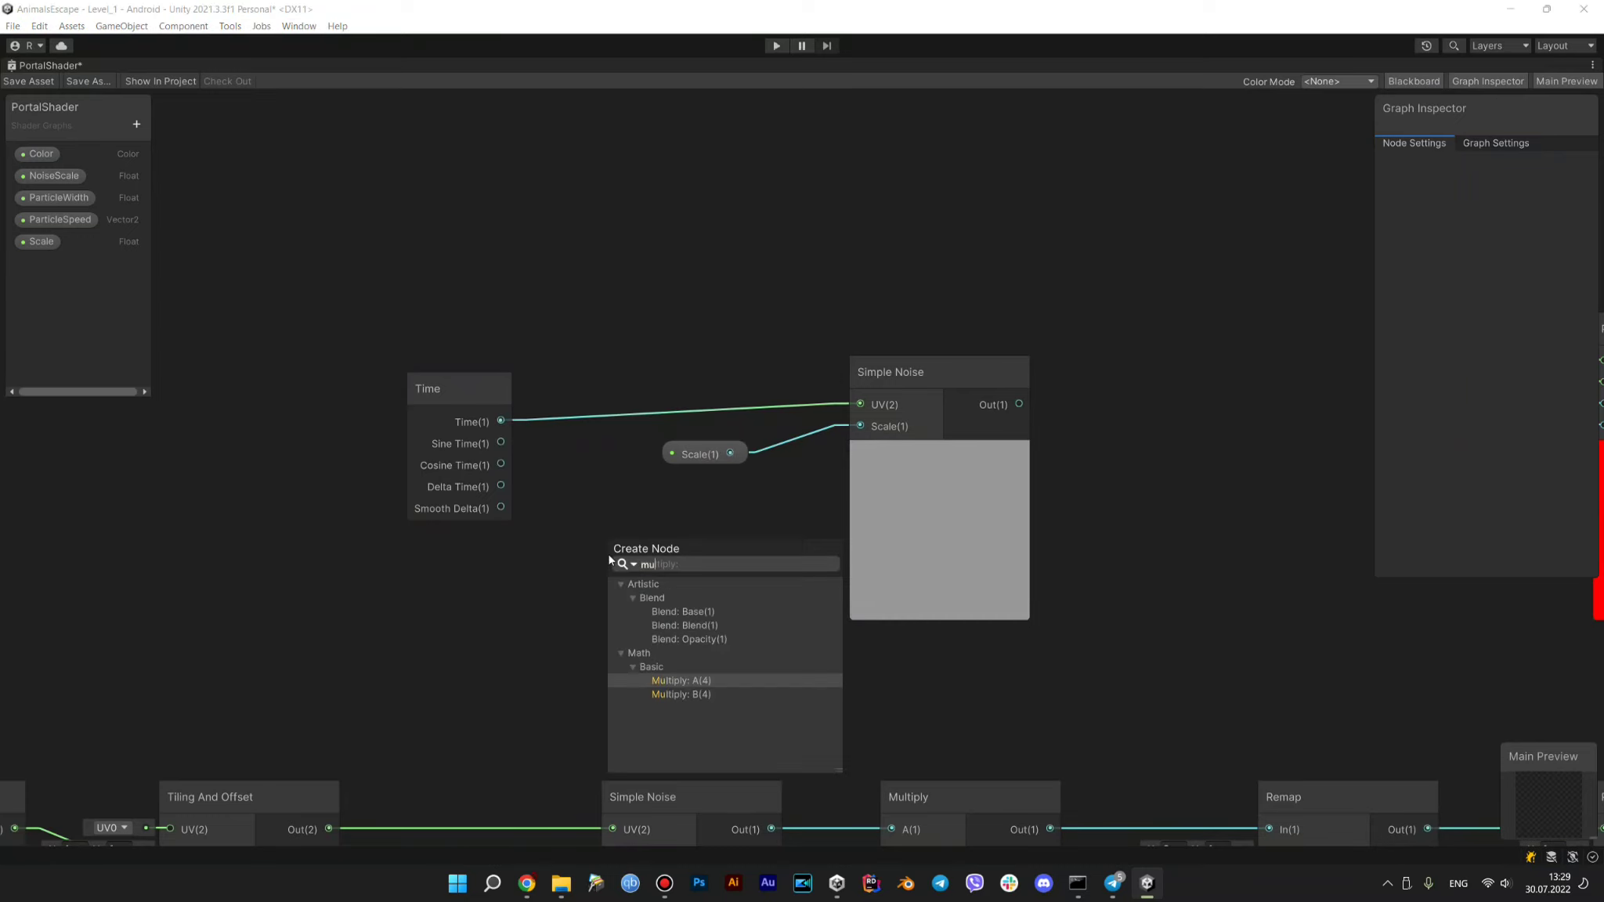
key(Return)
click(637, 492)
drag(766, 569, 862, 405)
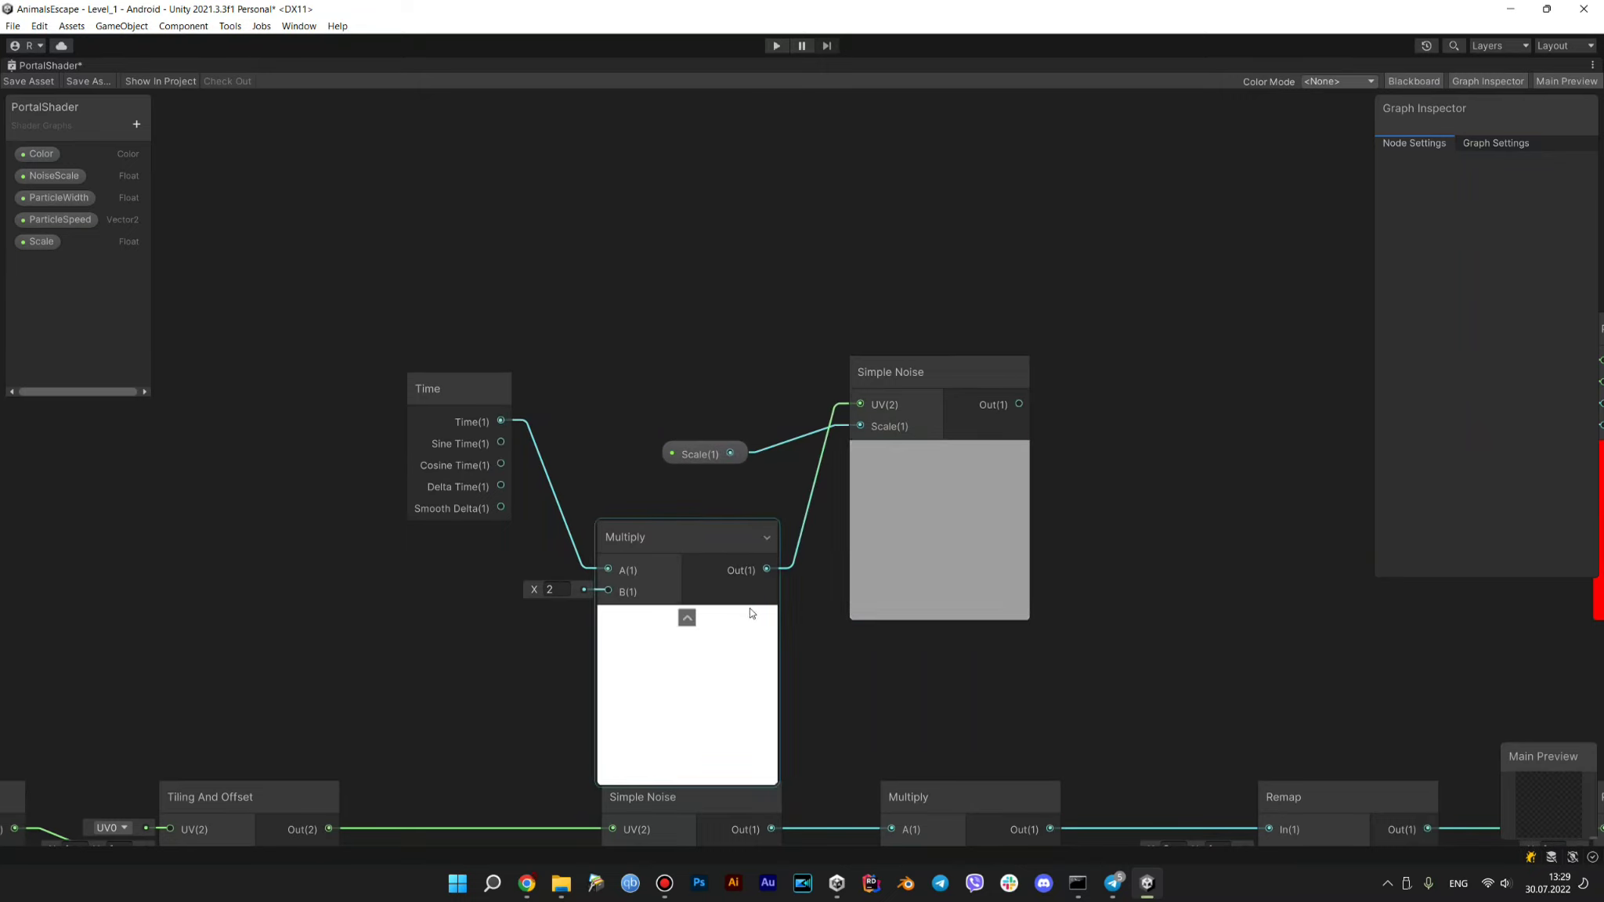
Set the Multiply B value to 0.1, then box-select the Time, Scale, Multiply and noise nodes
click(552, 588)
text(0.5)
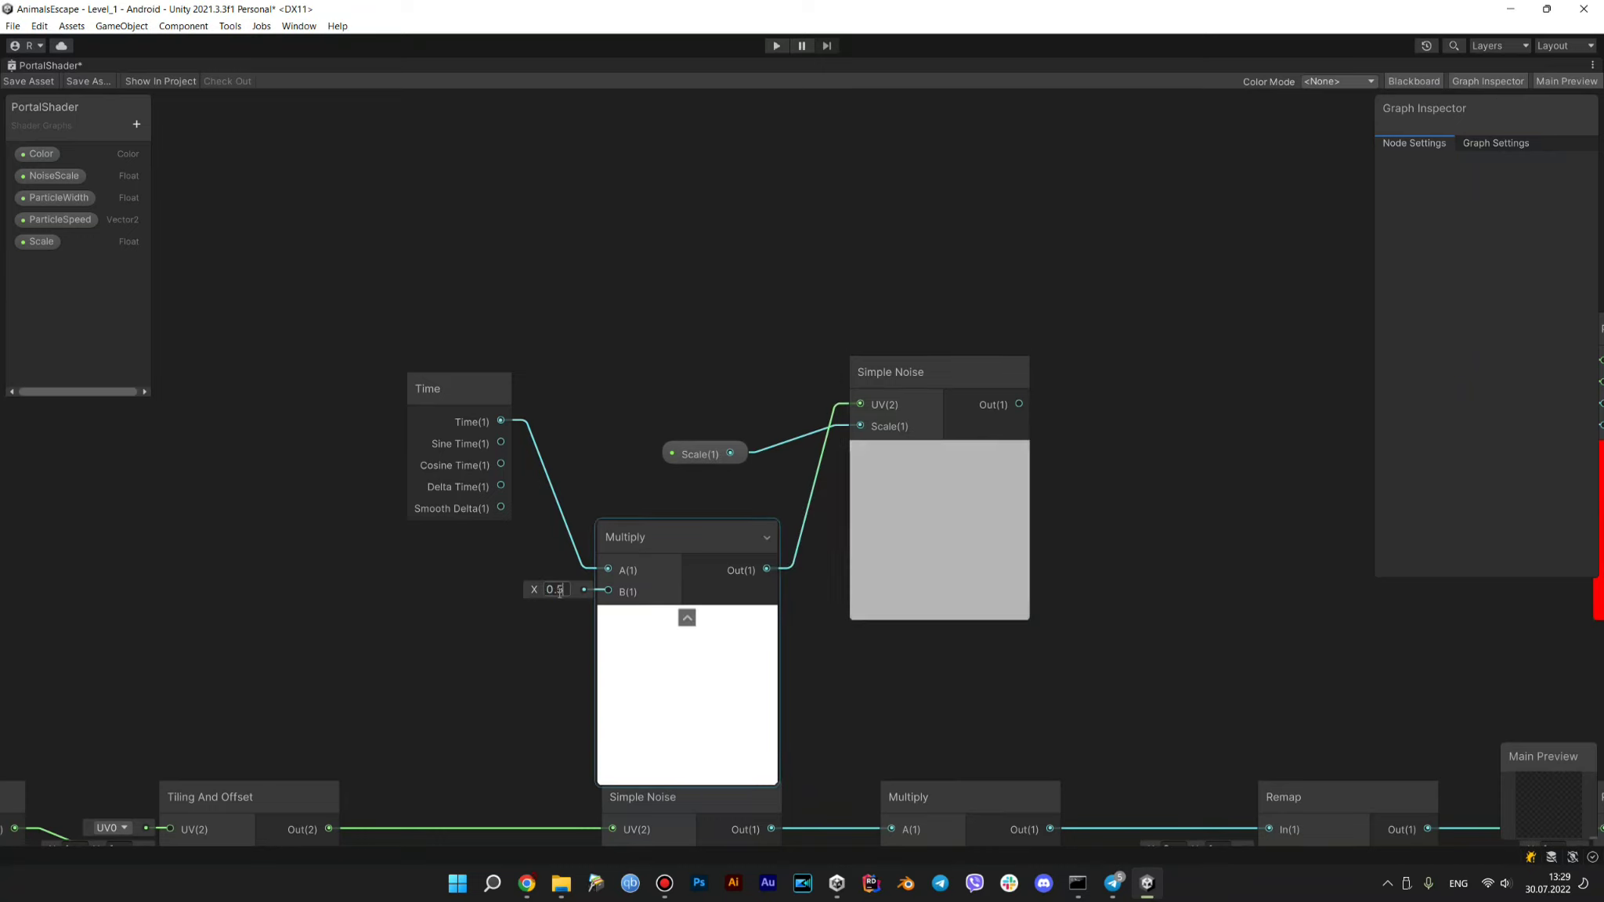
key(BackSpace)
text(1)
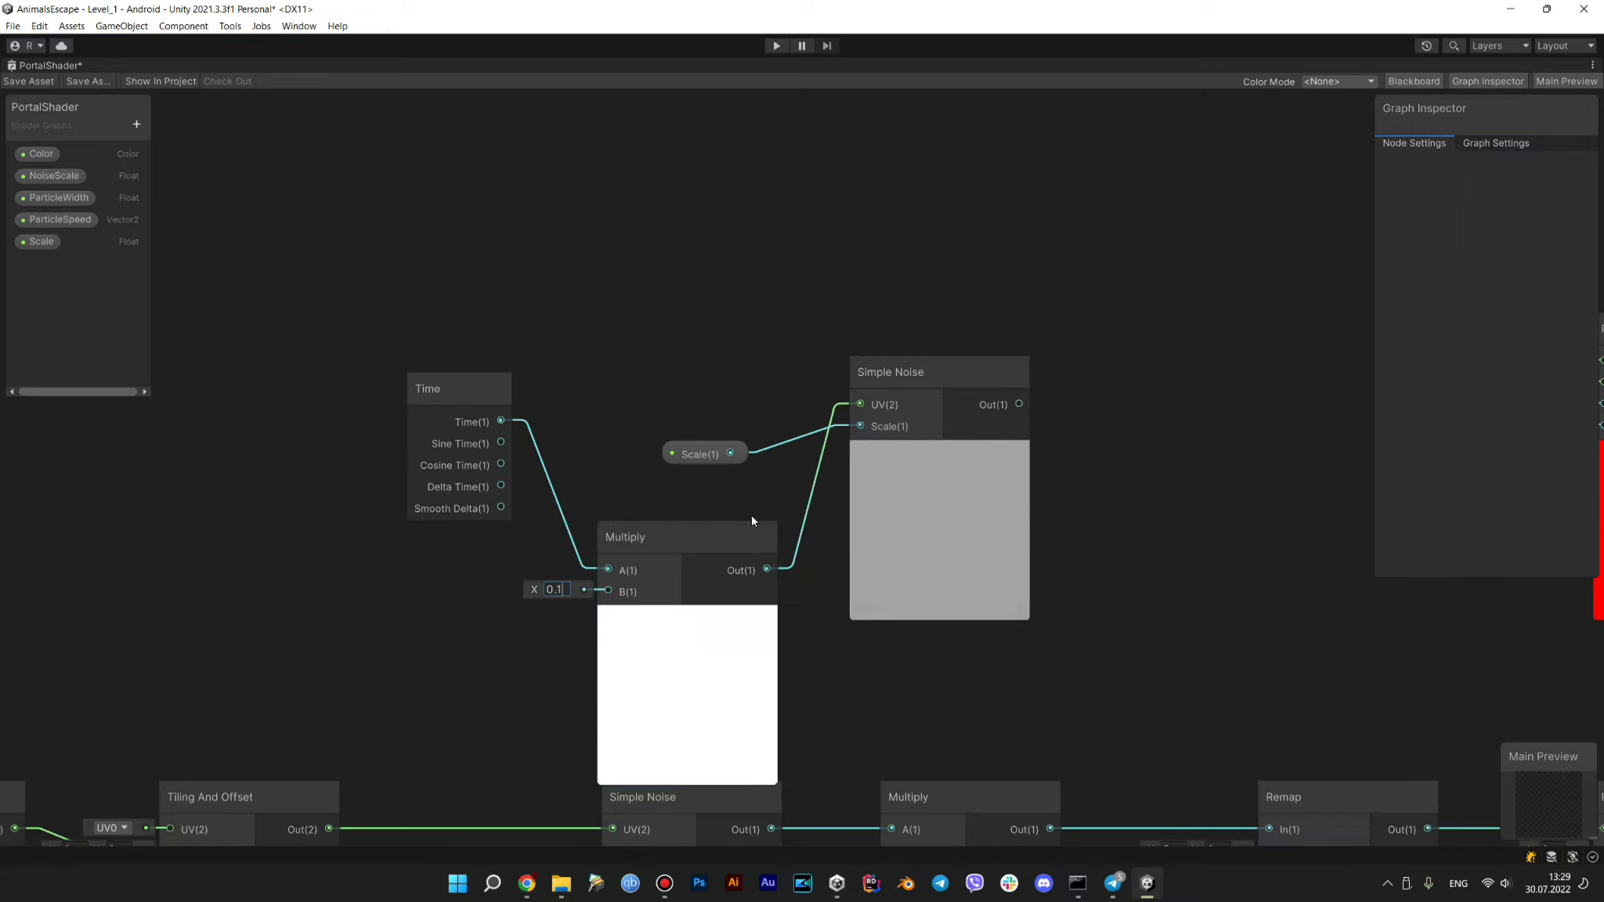
drag(752, 522, 746, 480)
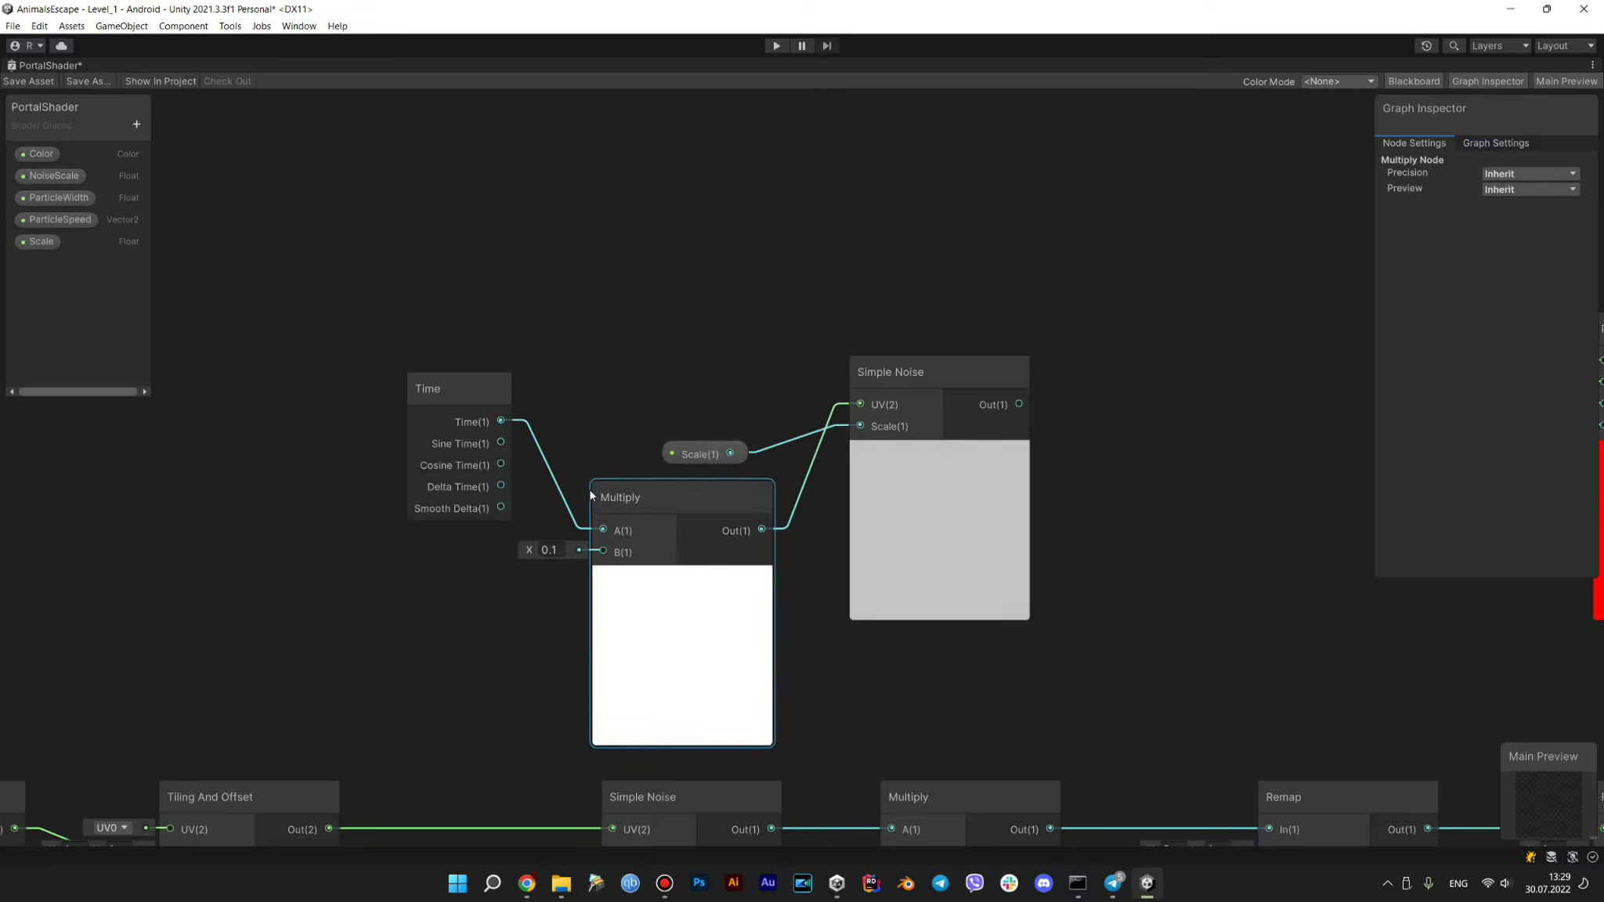
drag(361, 306, 1095, 654)
drag(857, 372, 888, 278)
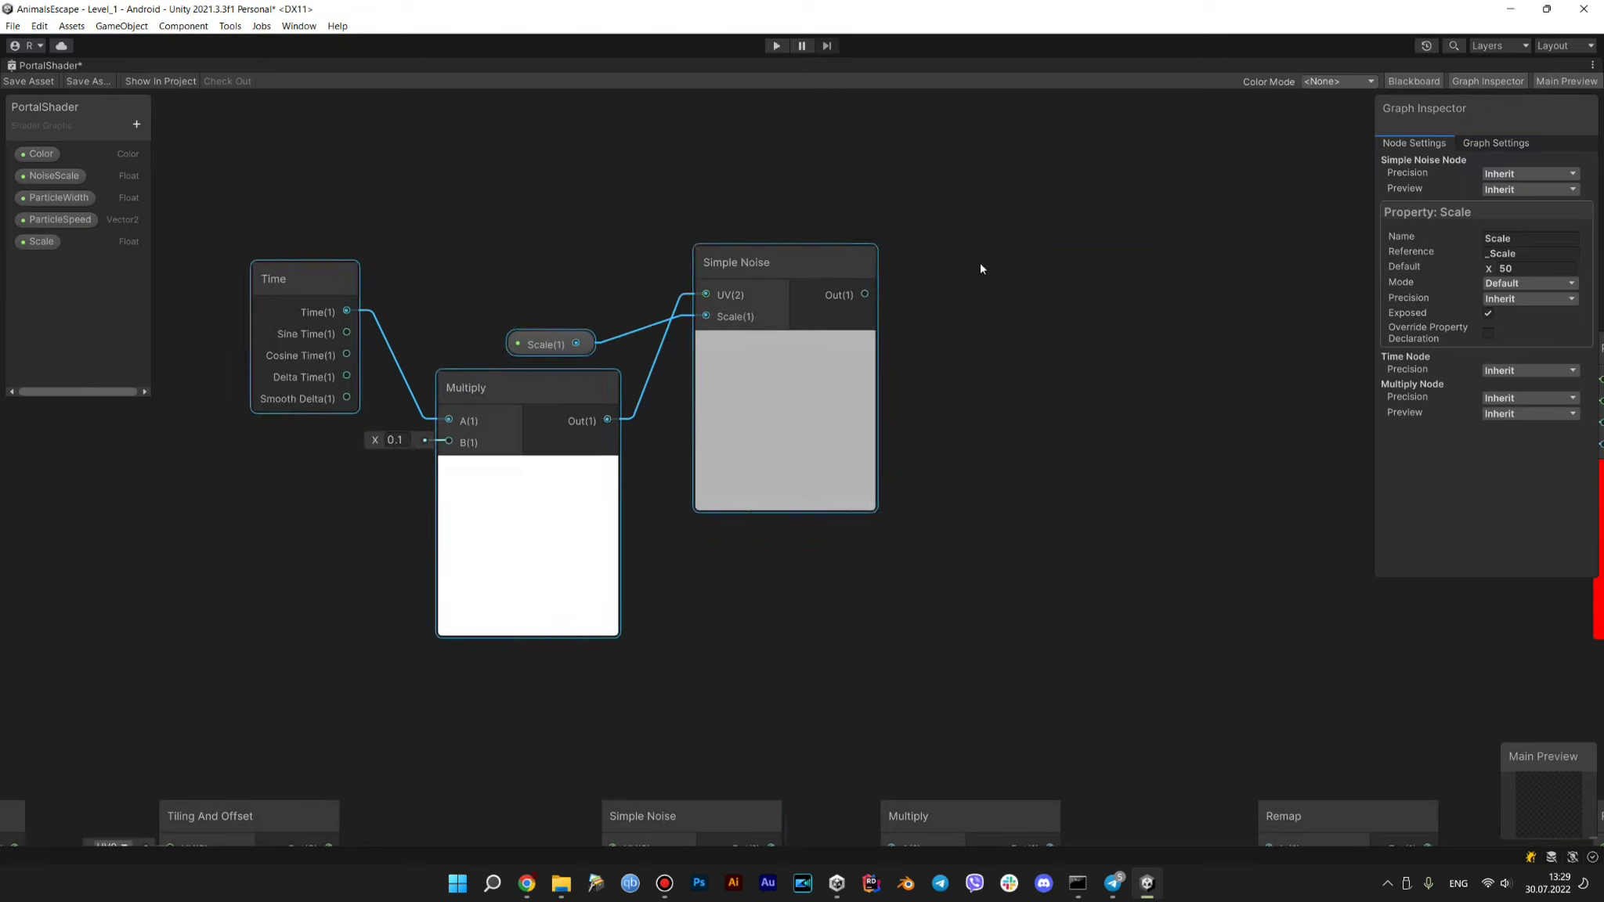
key(Delete)
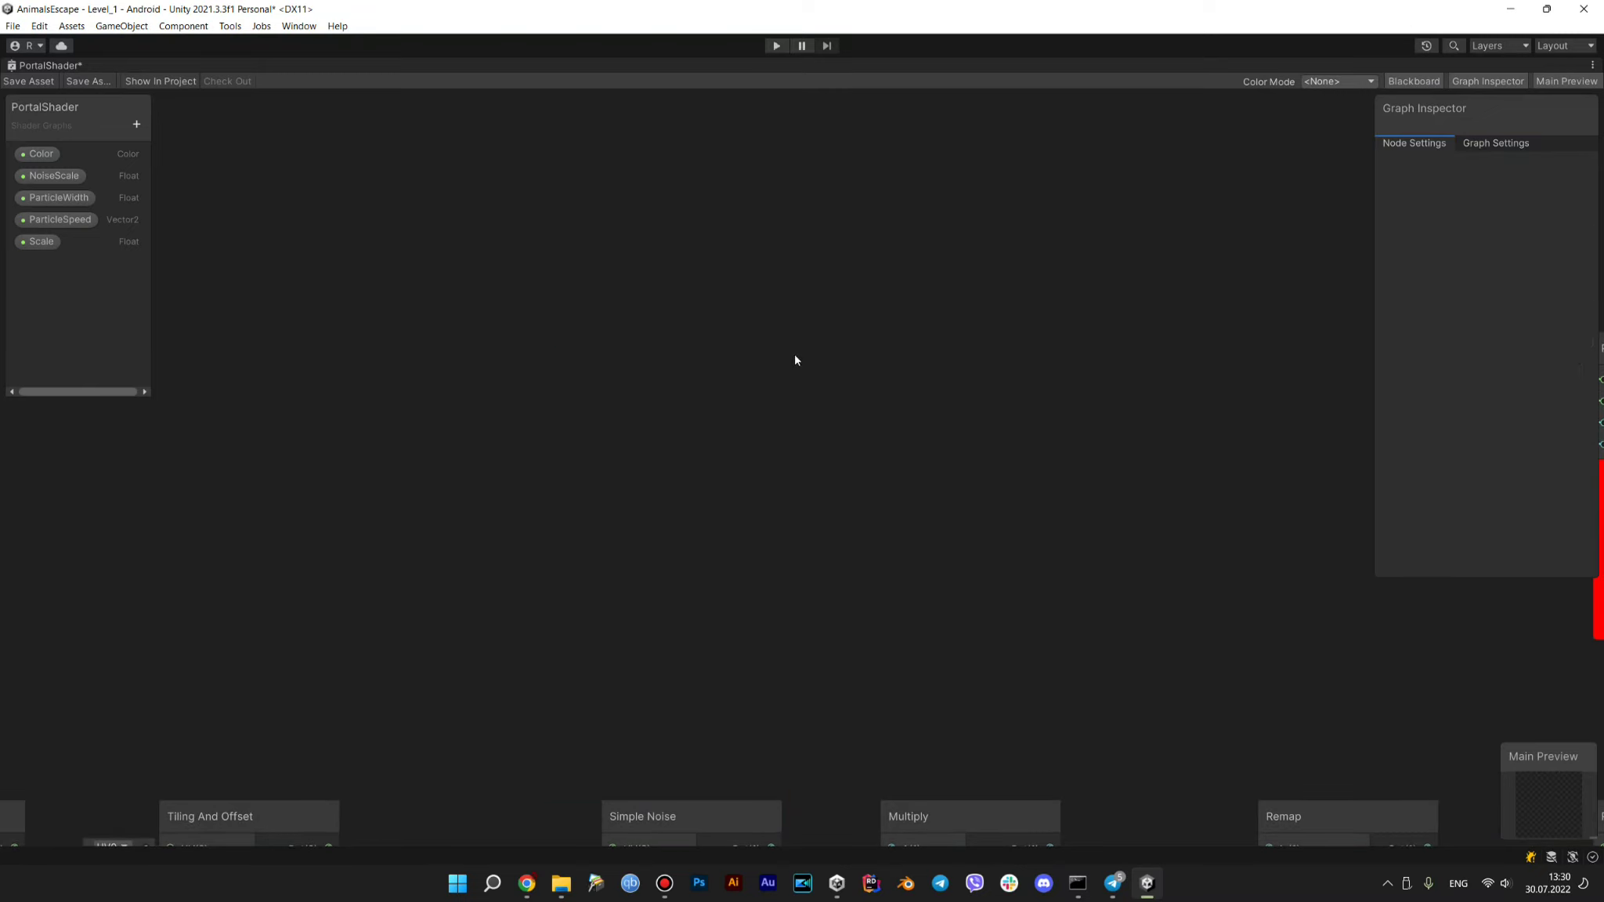
scroll(738, 490, down, 5)
scroll(738, 490, down, 3)
middle_drag(779, 509, 757, 466)
scroll(748, 486, up, 8)
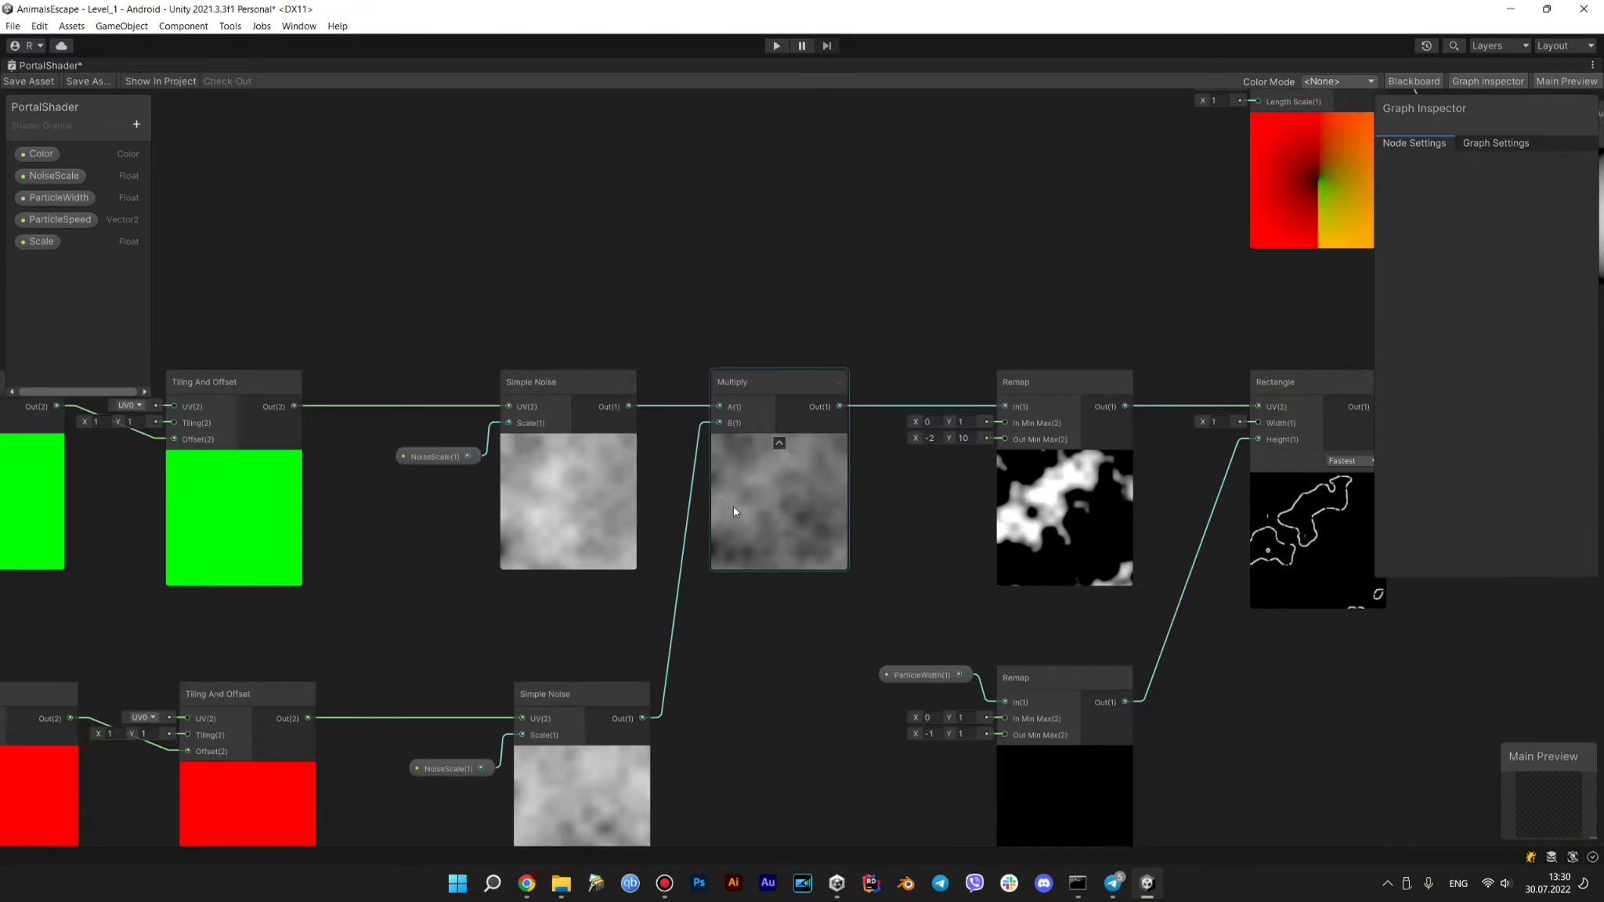
middle_drag(729, 323, 777, 322)
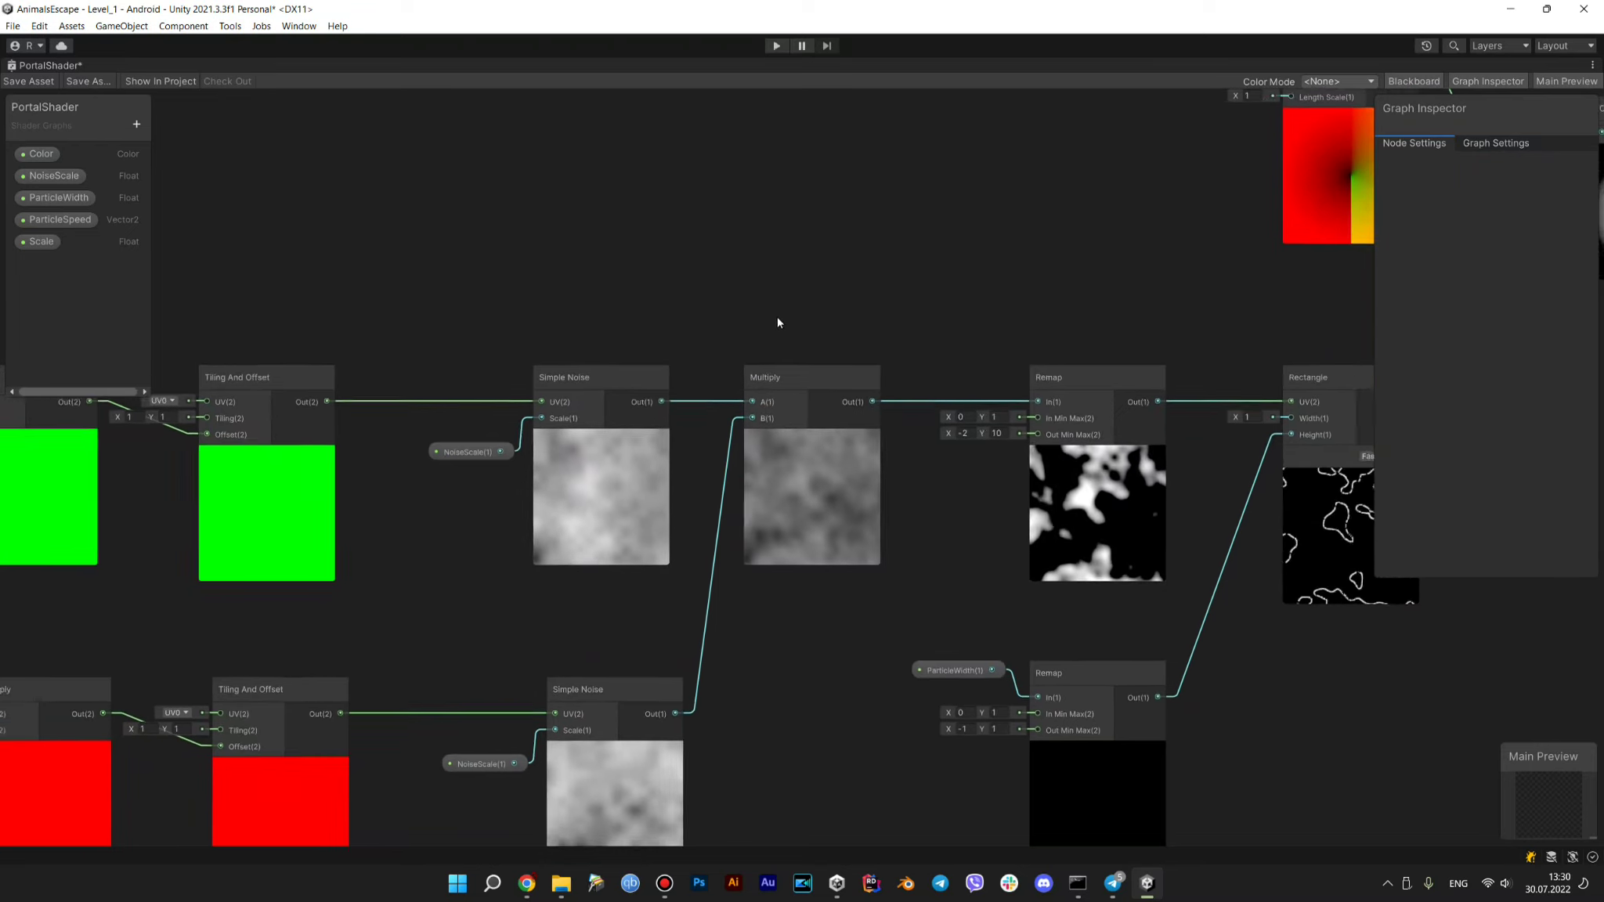
scroll(821, 345, up, 3)
middle_drag(614, 481, 712, 443)
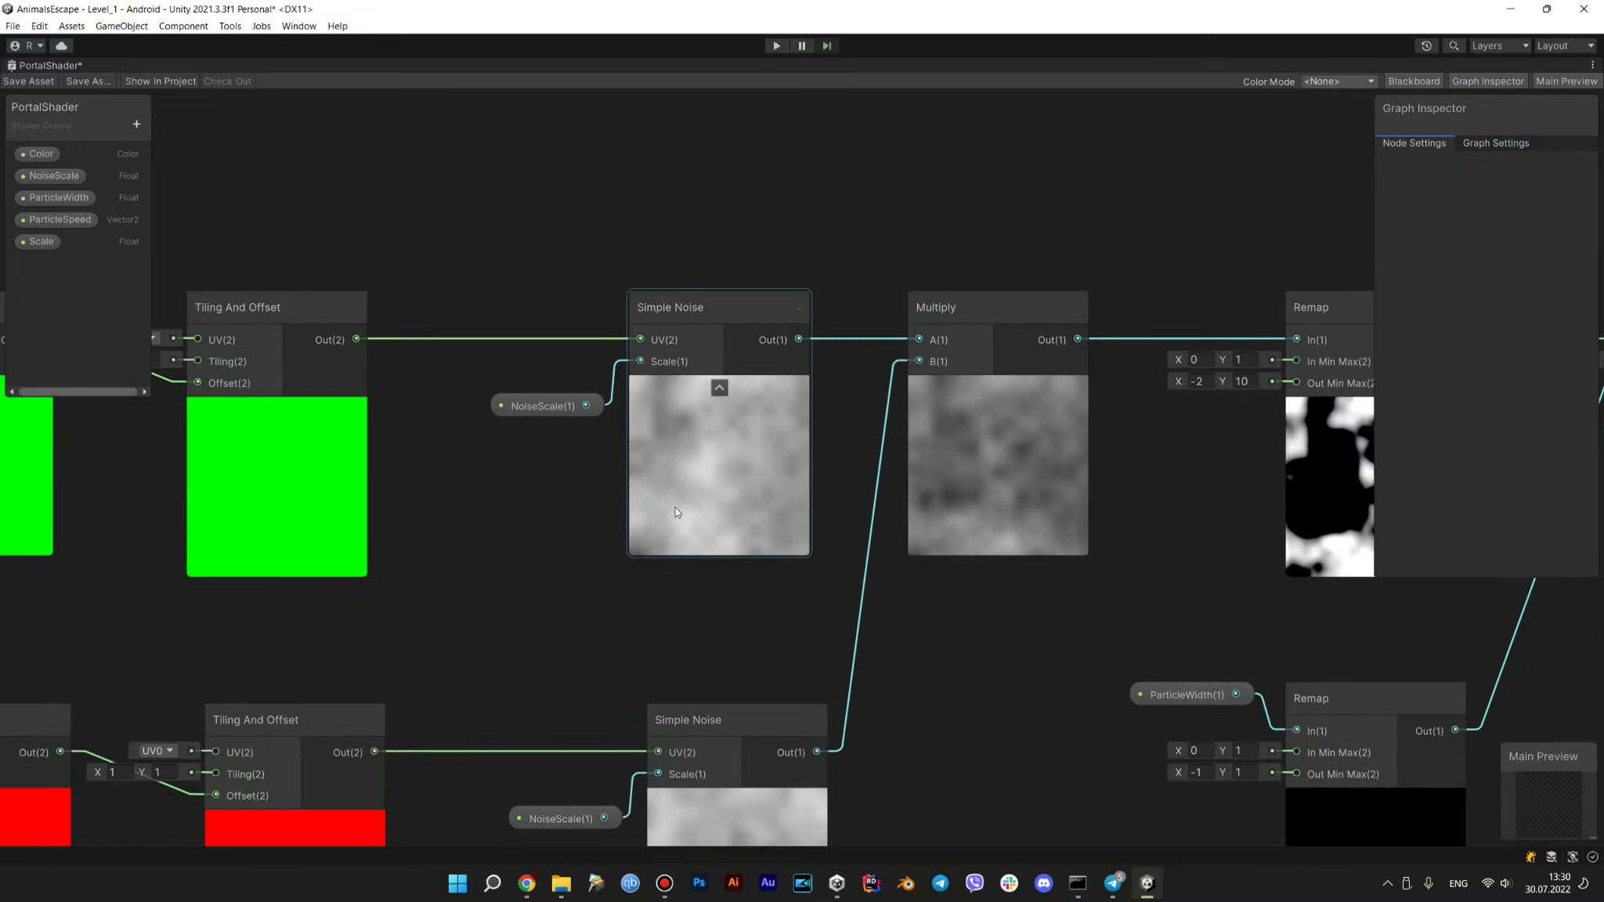
middle_drag(566, 493, 871, 550)
middle_drag(778, 535, 970, 587)
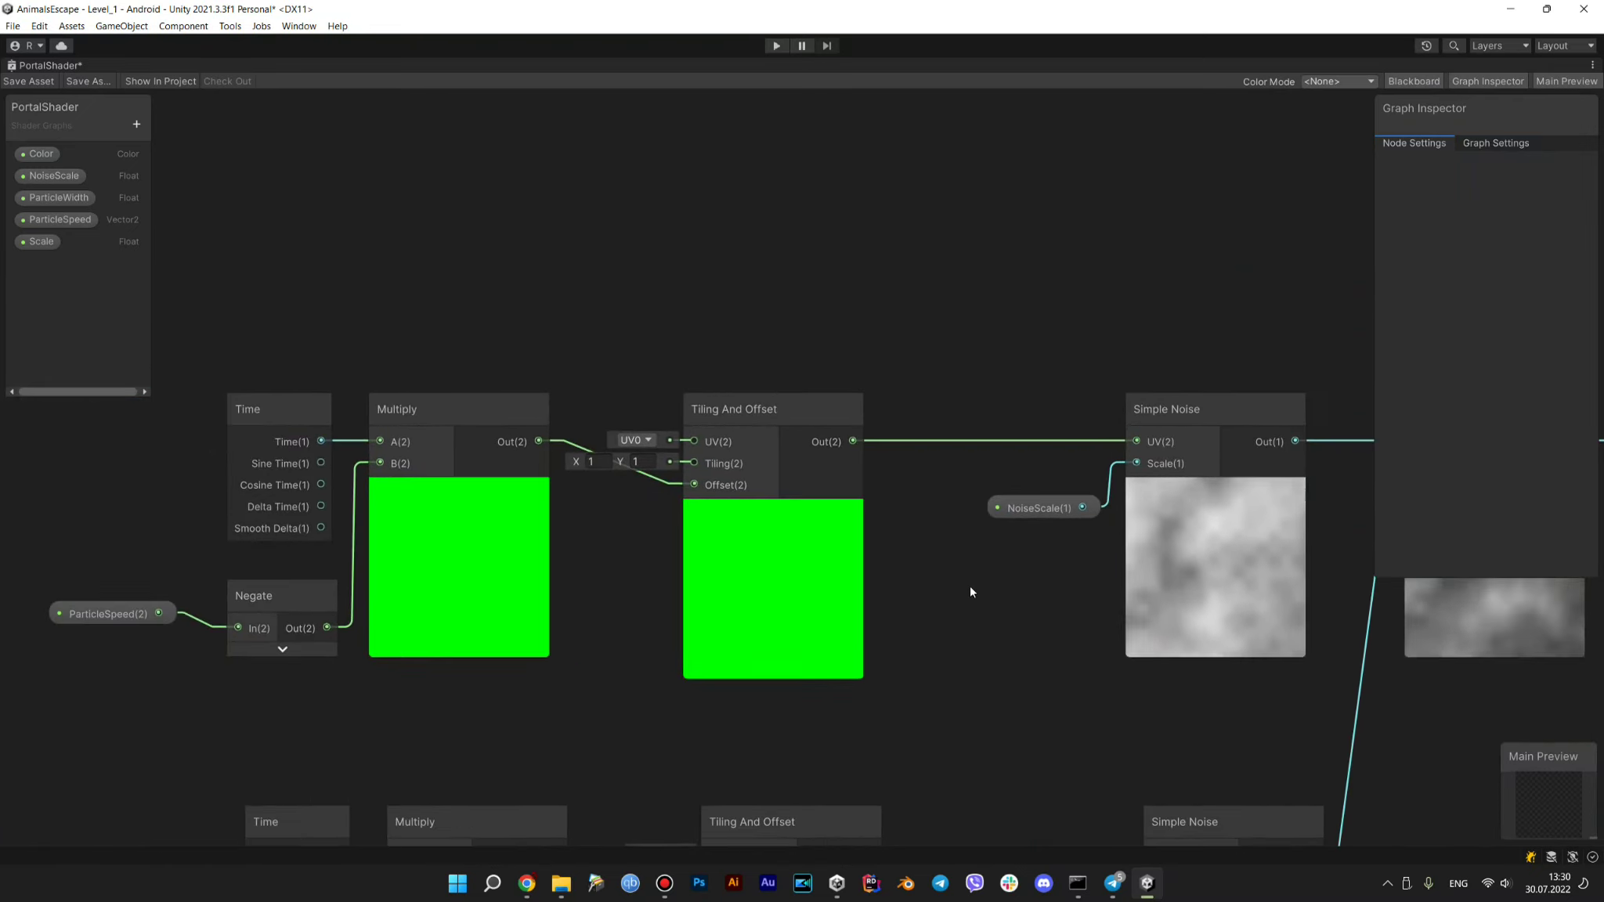
click(1058, 512)
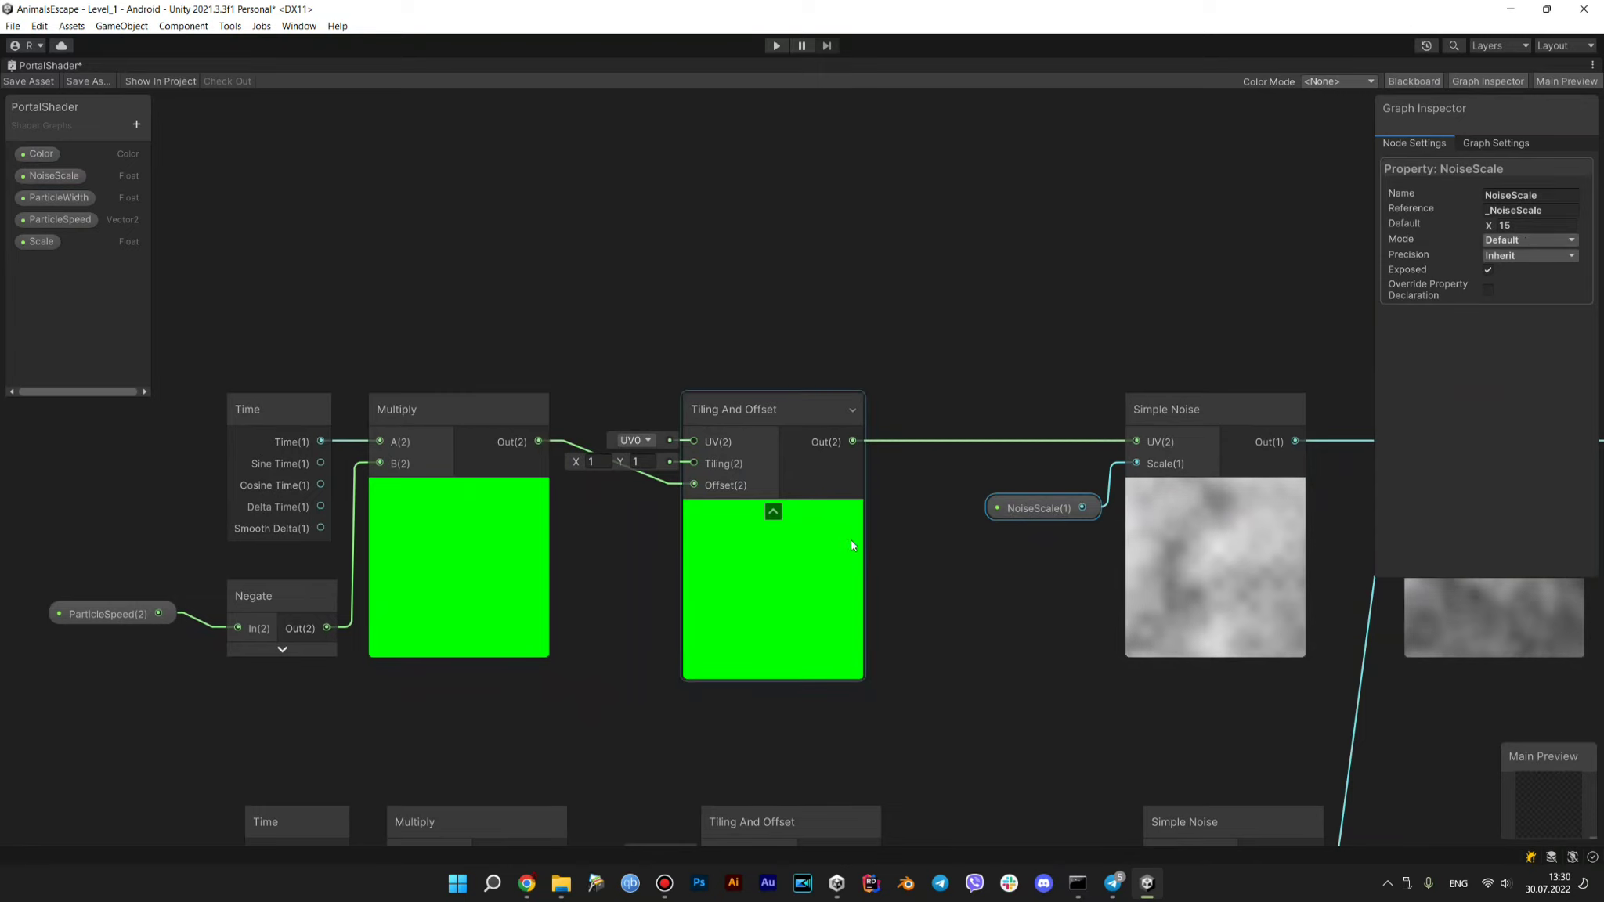
mouse_move(971, 546)
middle_down()
mouse_move(1123, 581)
mouse_move(1013, 493)
middle_up()
click(963, 450)
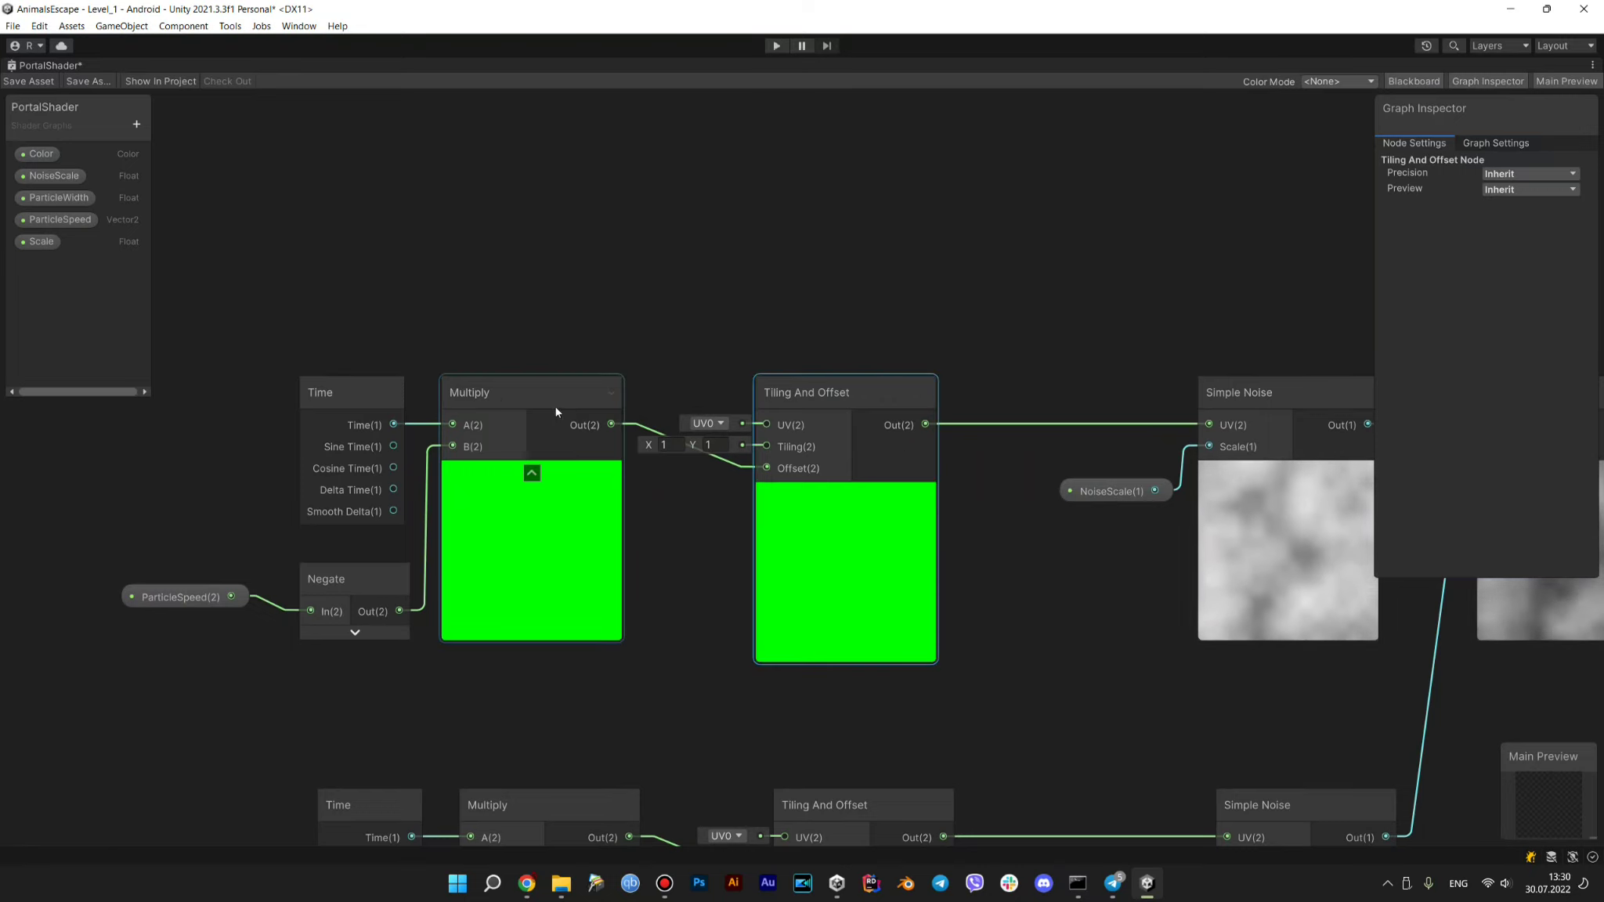
middle_drag(318, 662, 519, 665)
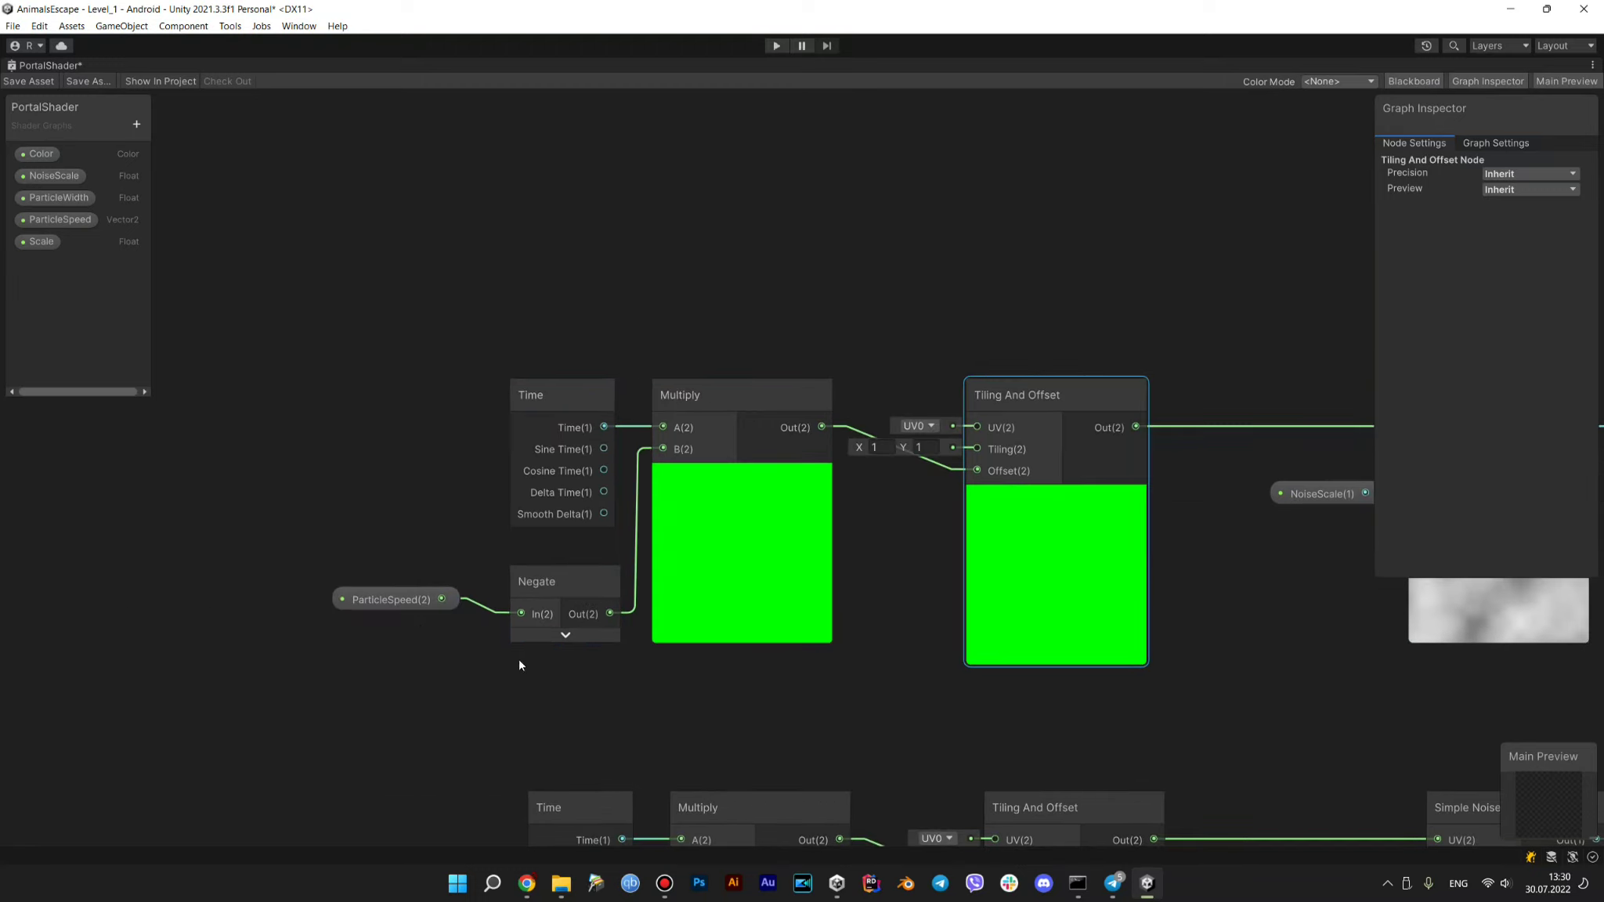
click(399, 603)
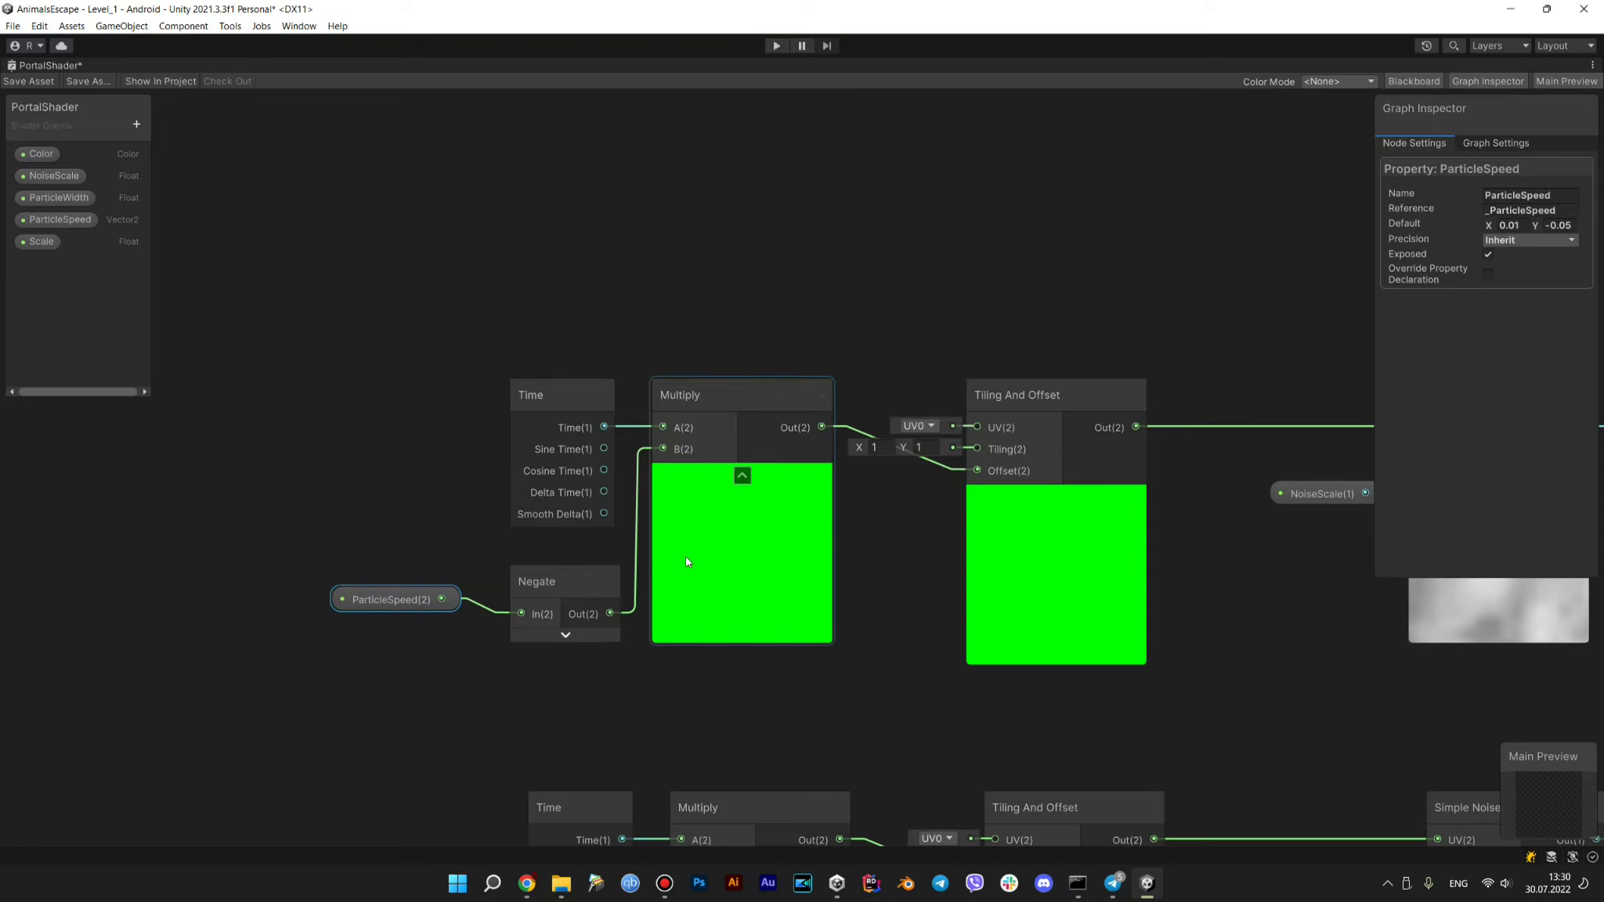
Inspect the Negate node and pan across the Rectangle, Remap, Time and Multiply nodes
click(580, 592)
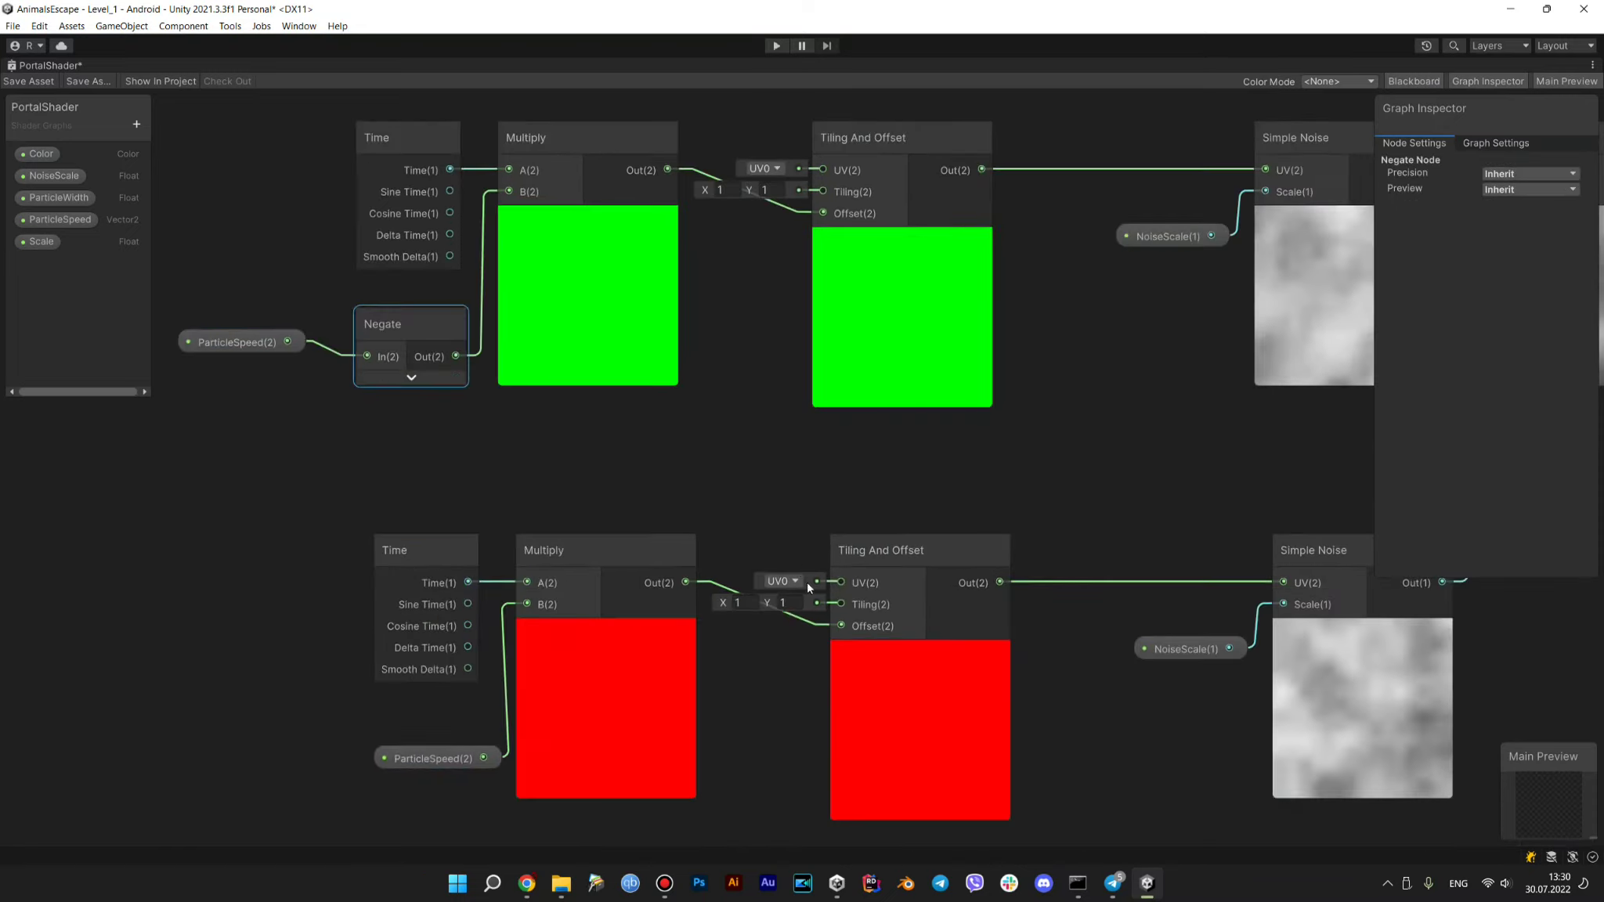
scroll(518, 530, down, 3)
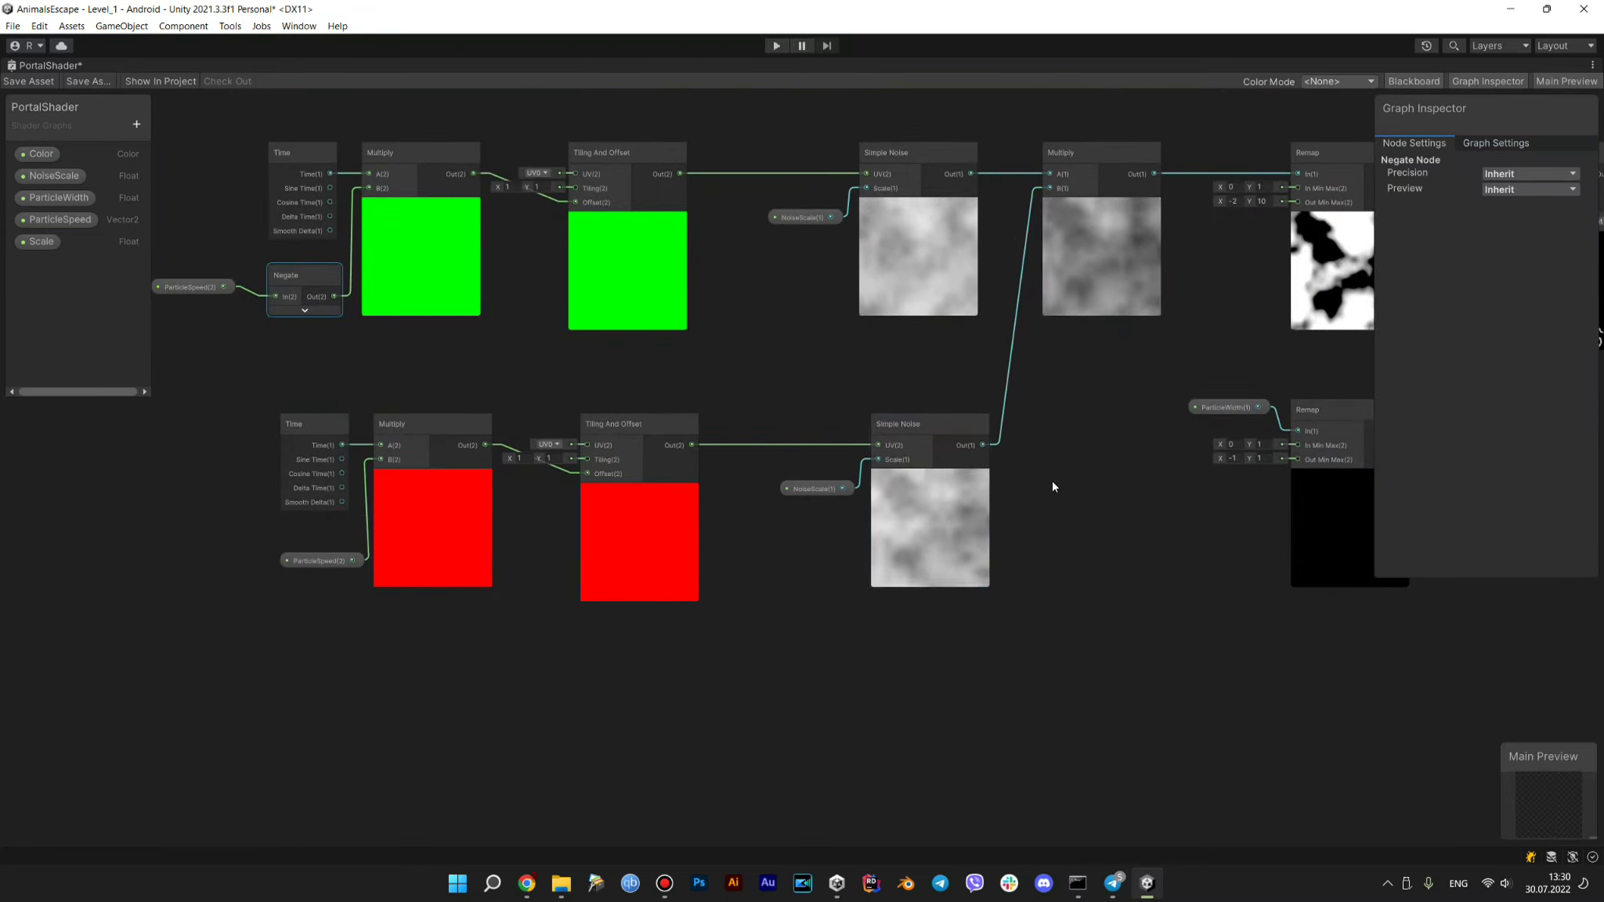
middle_drag(1052, 487, 867, 630)
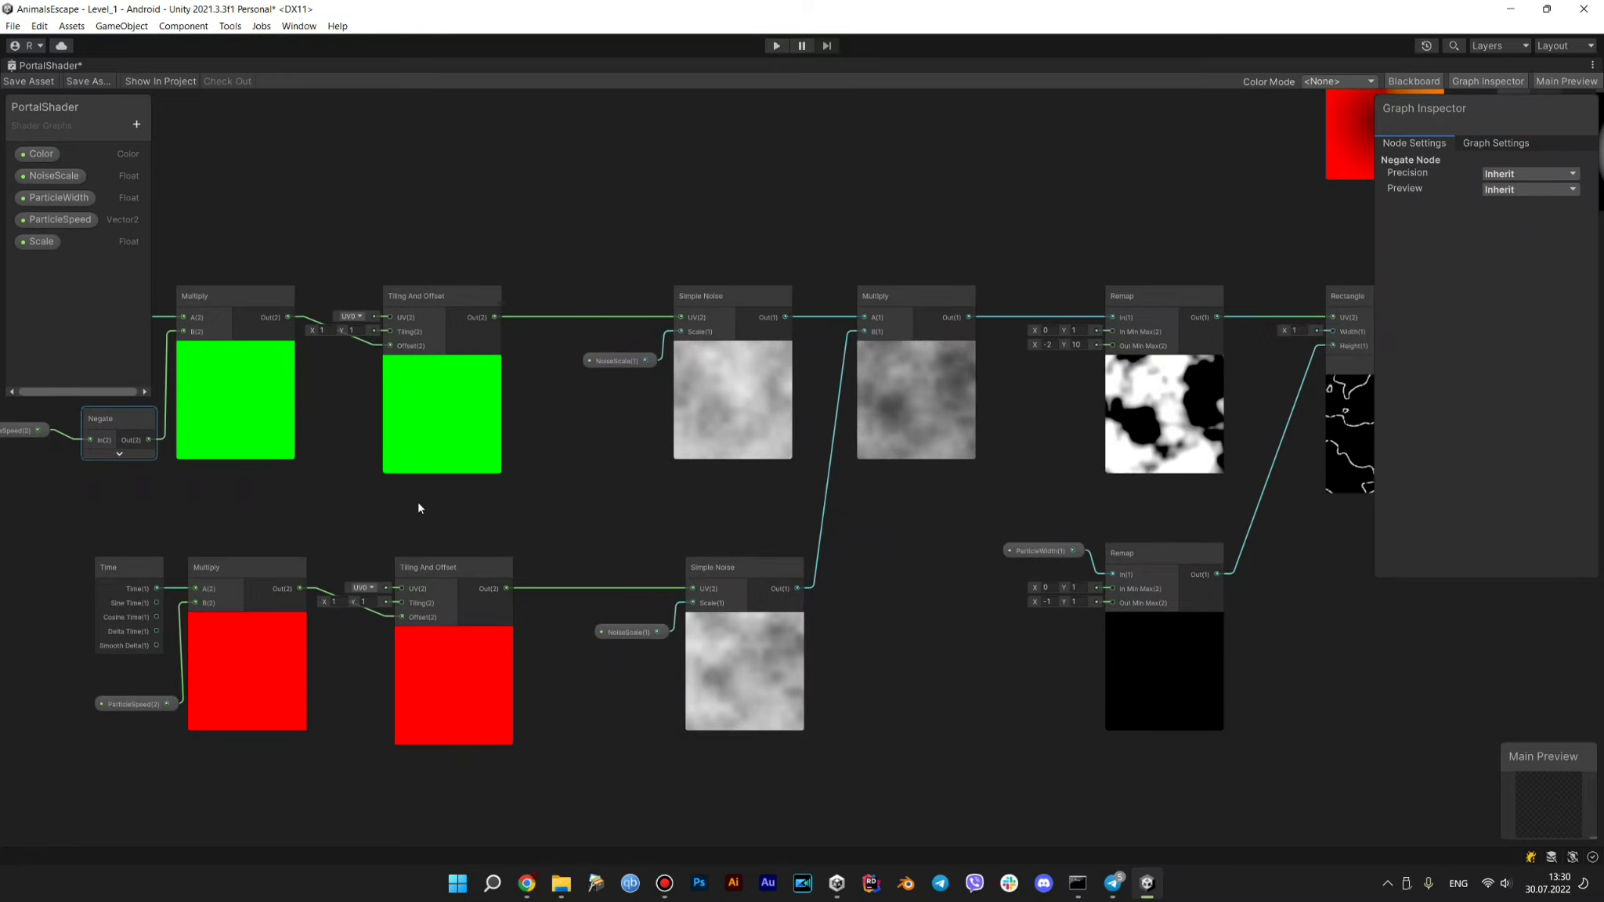
middle_drag(417, 508, 563, 508)
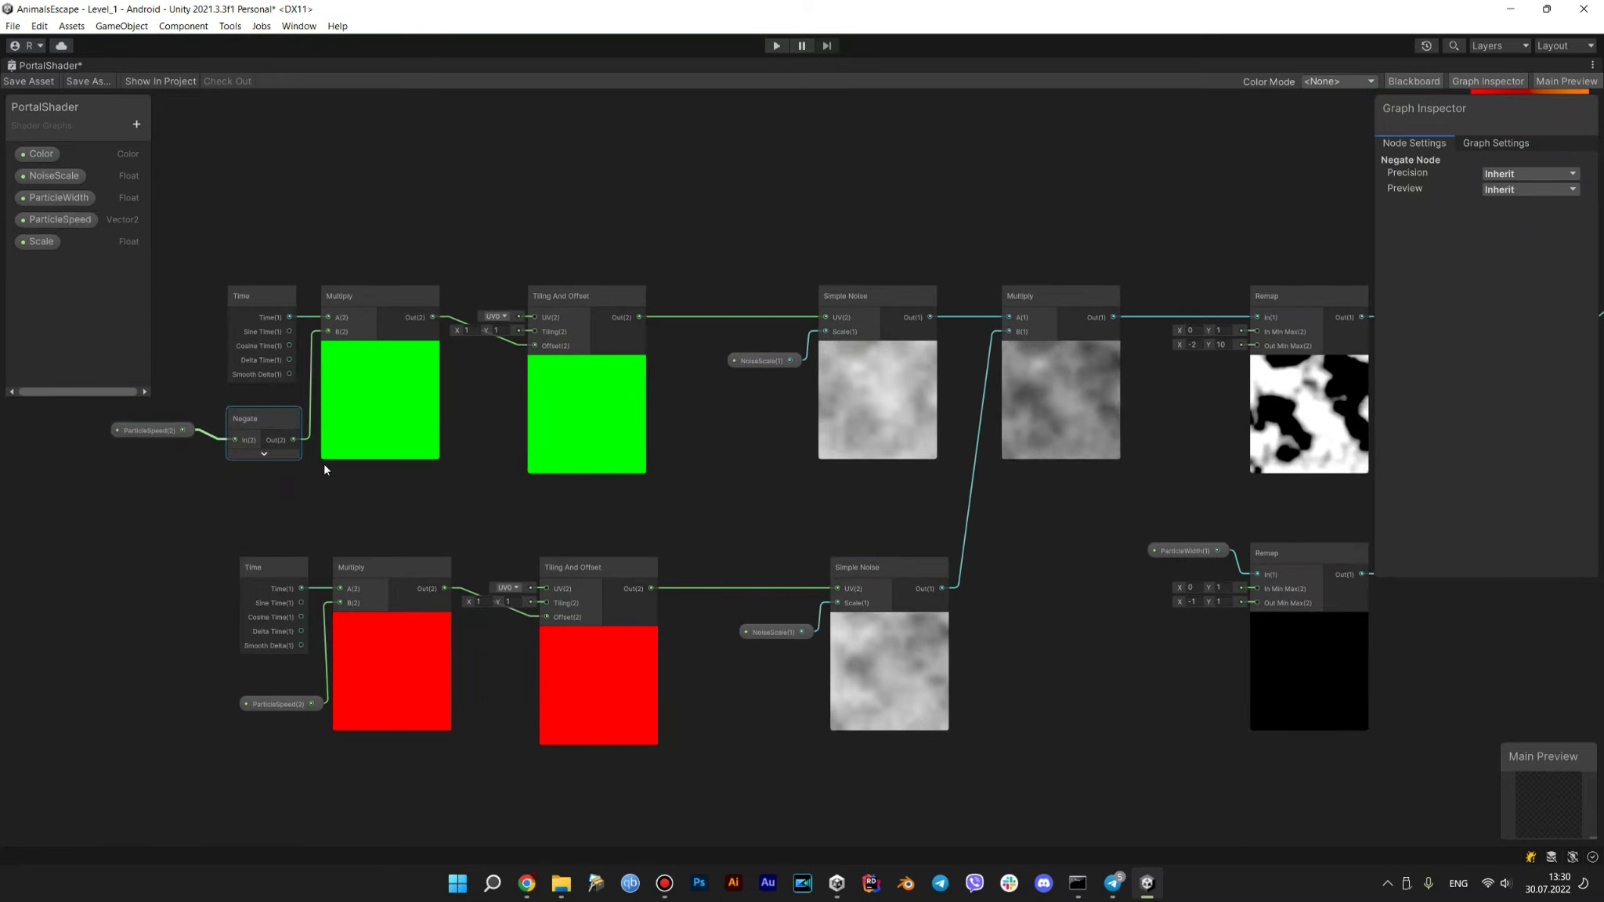
middle_drag(1453, 600, 864, 600)
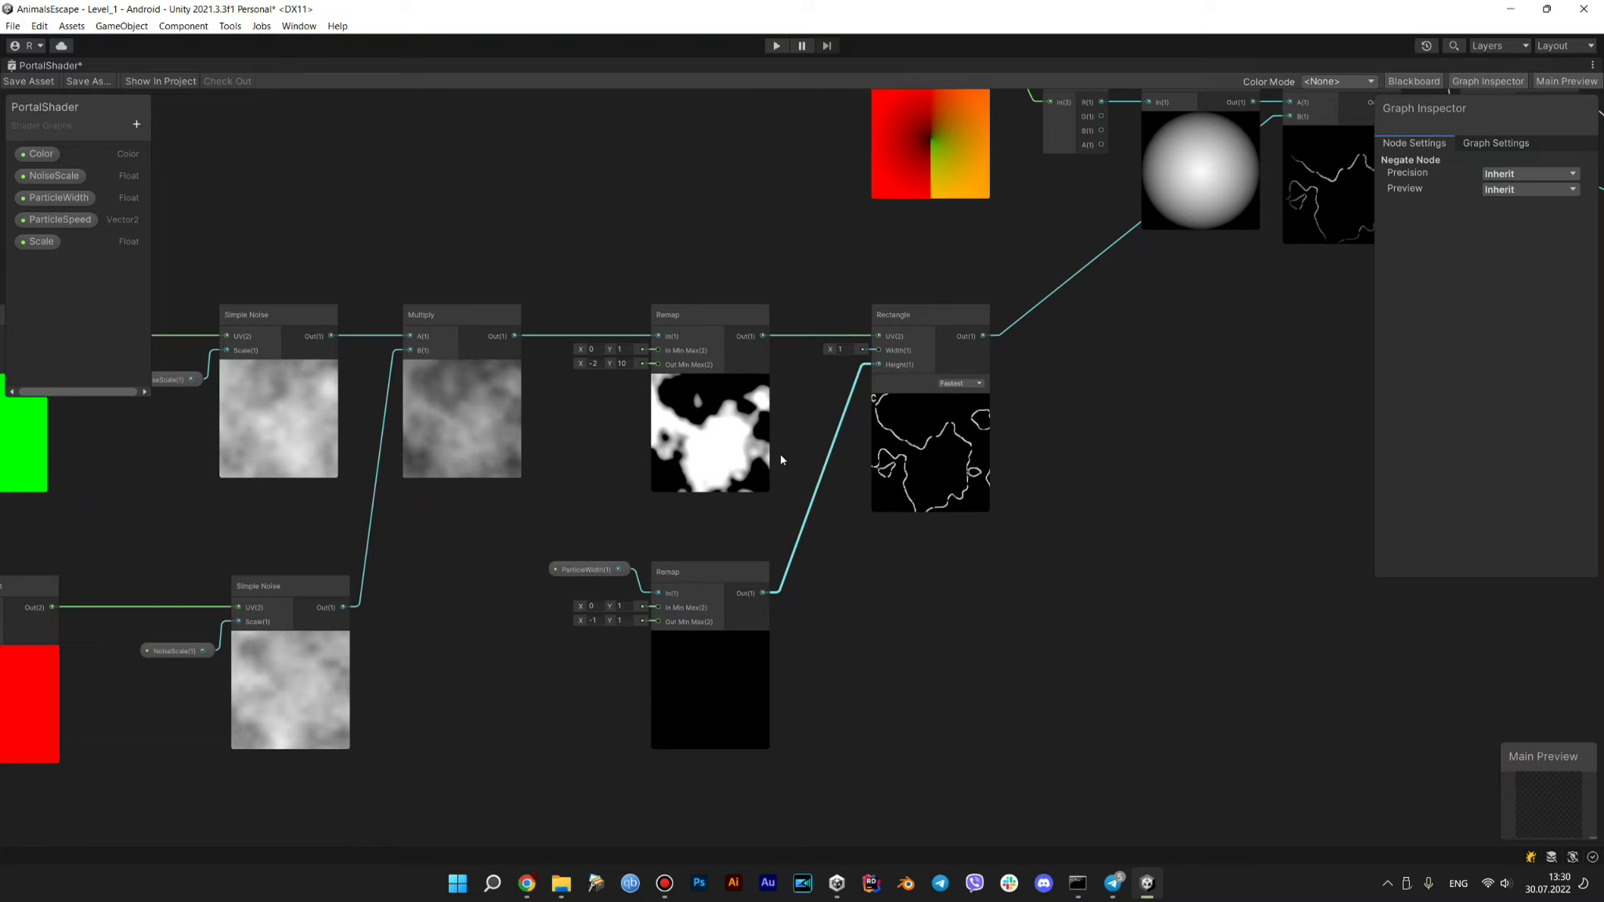
mouse_move(426, 542)
middle_down()
mouse_move(825, 630)
mouse_move(87, 576)
middle_up()
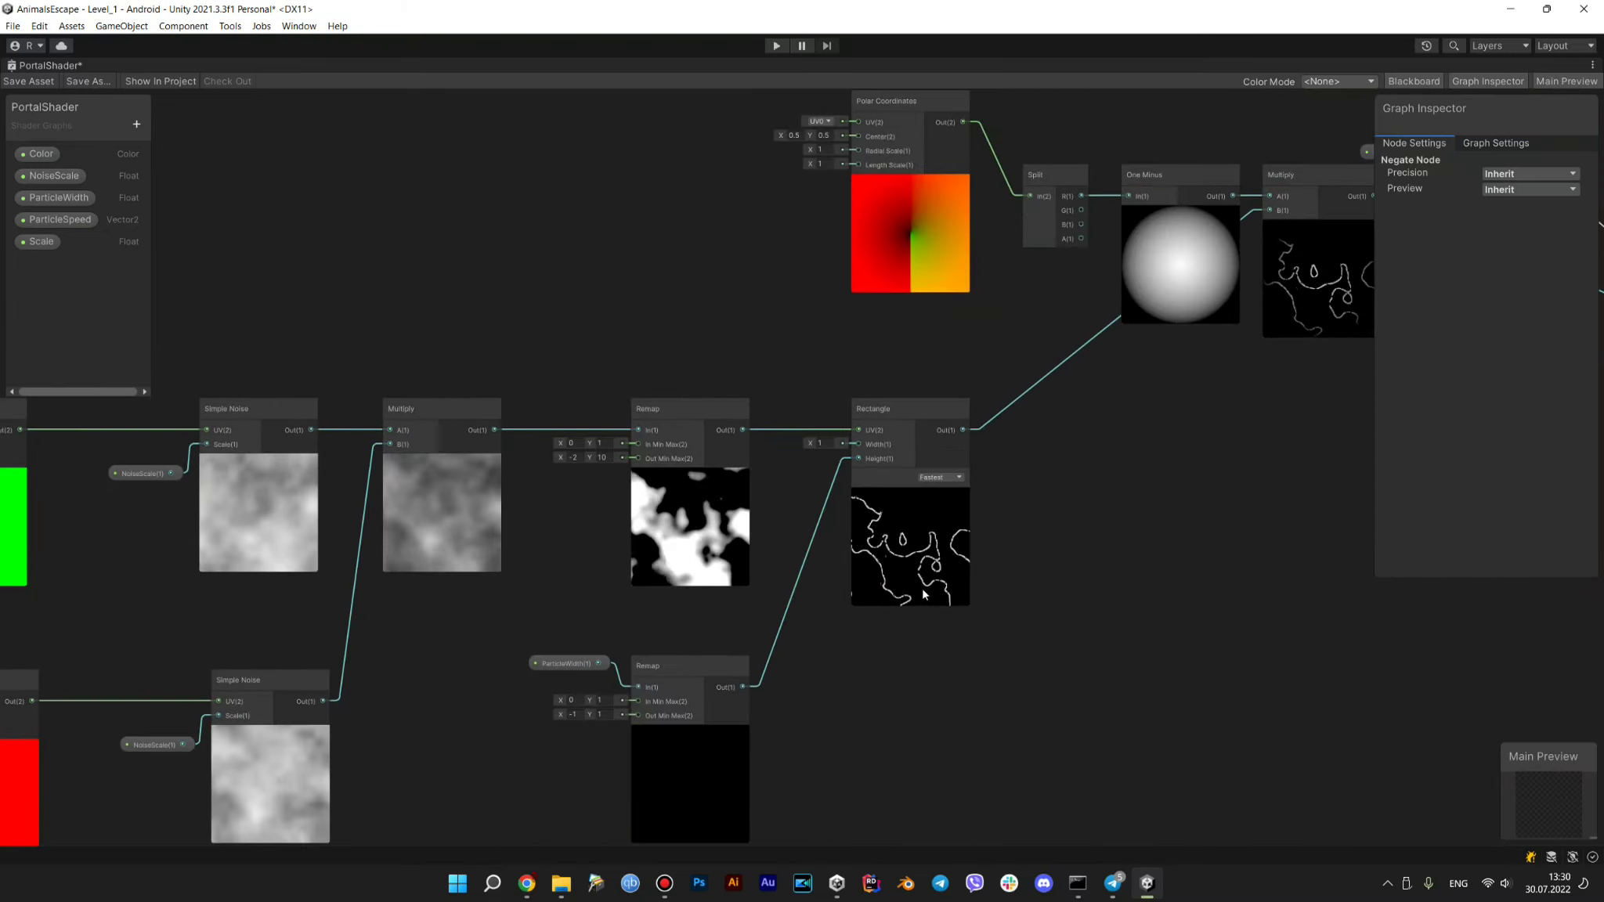
middle_drag(714, 624, 678, 563)
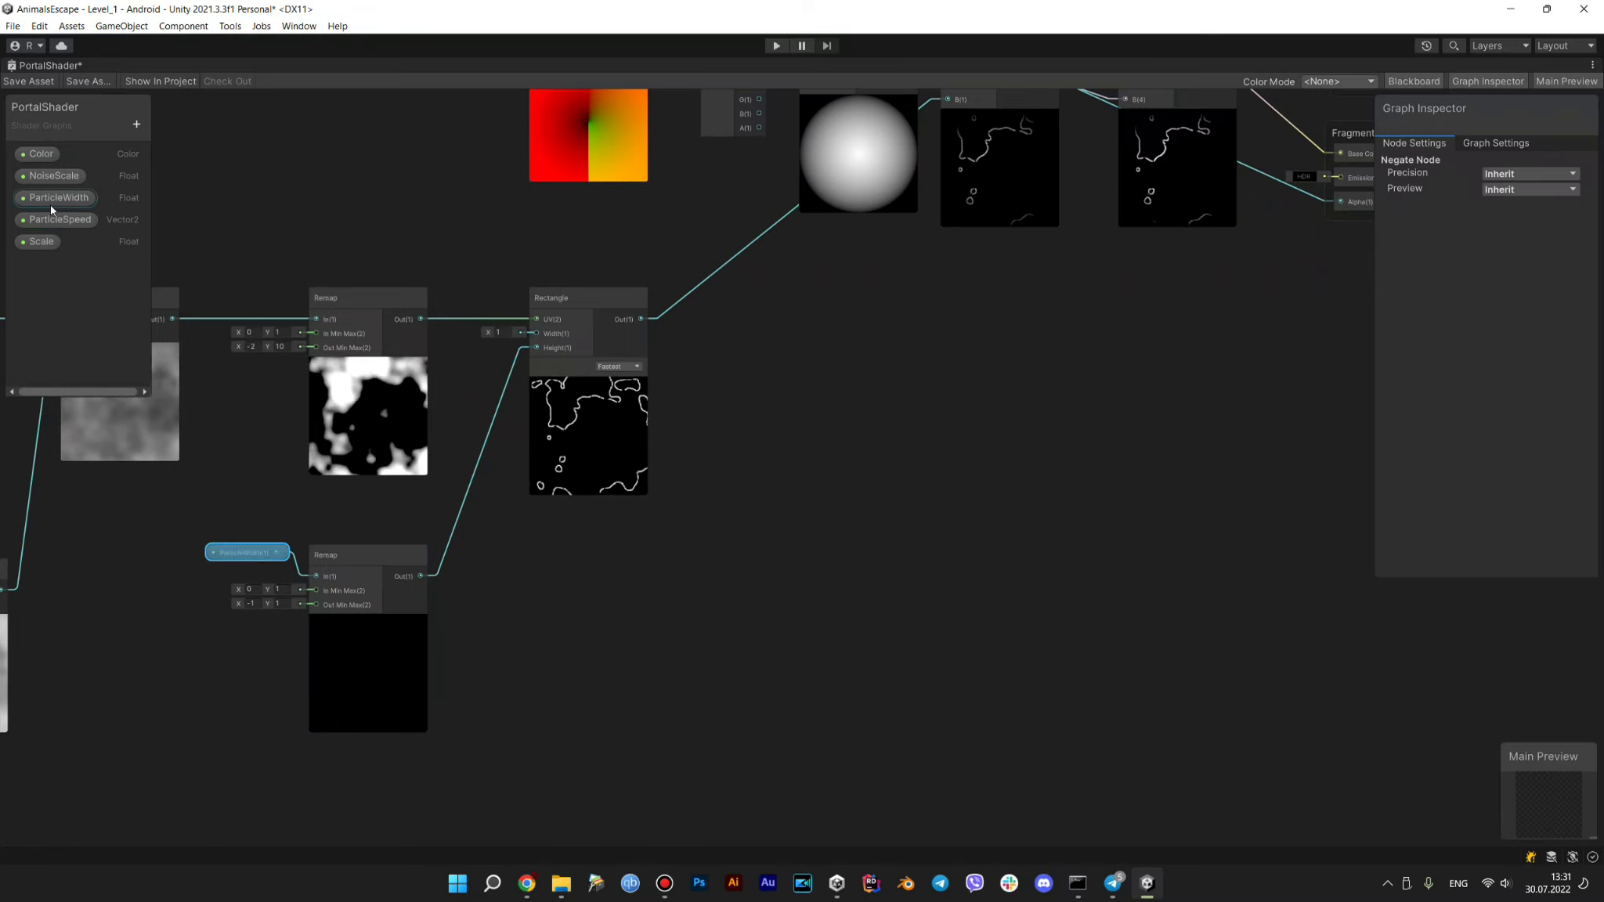
Inspect the Scale property, try Slider mode, then undo back to Default mode
click(41, 245)
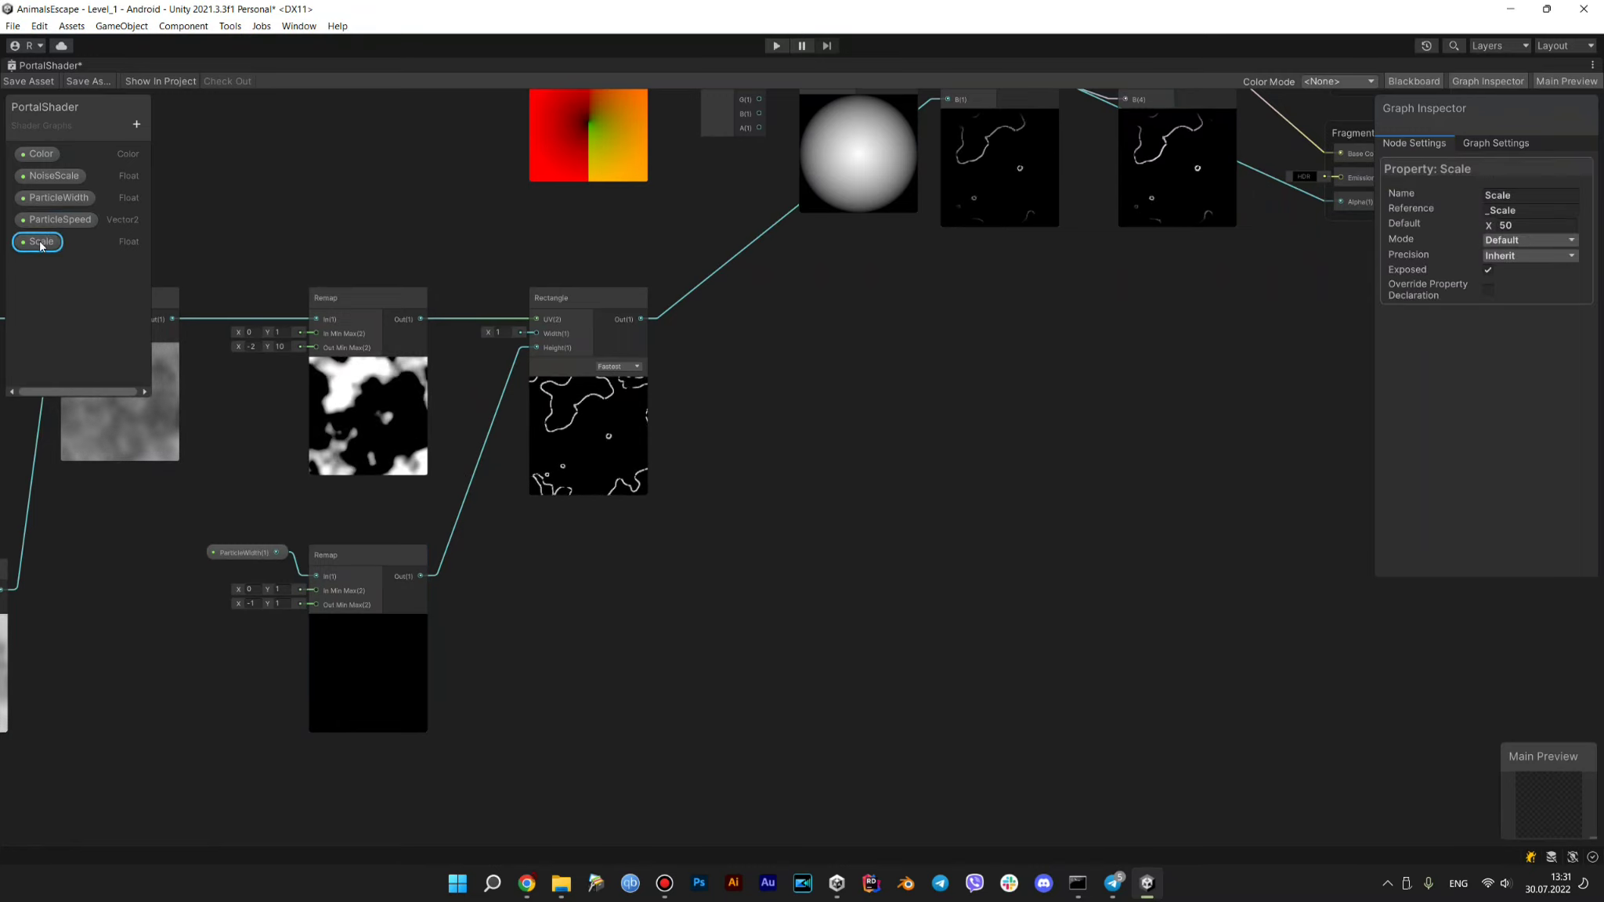
click(1501, 240)
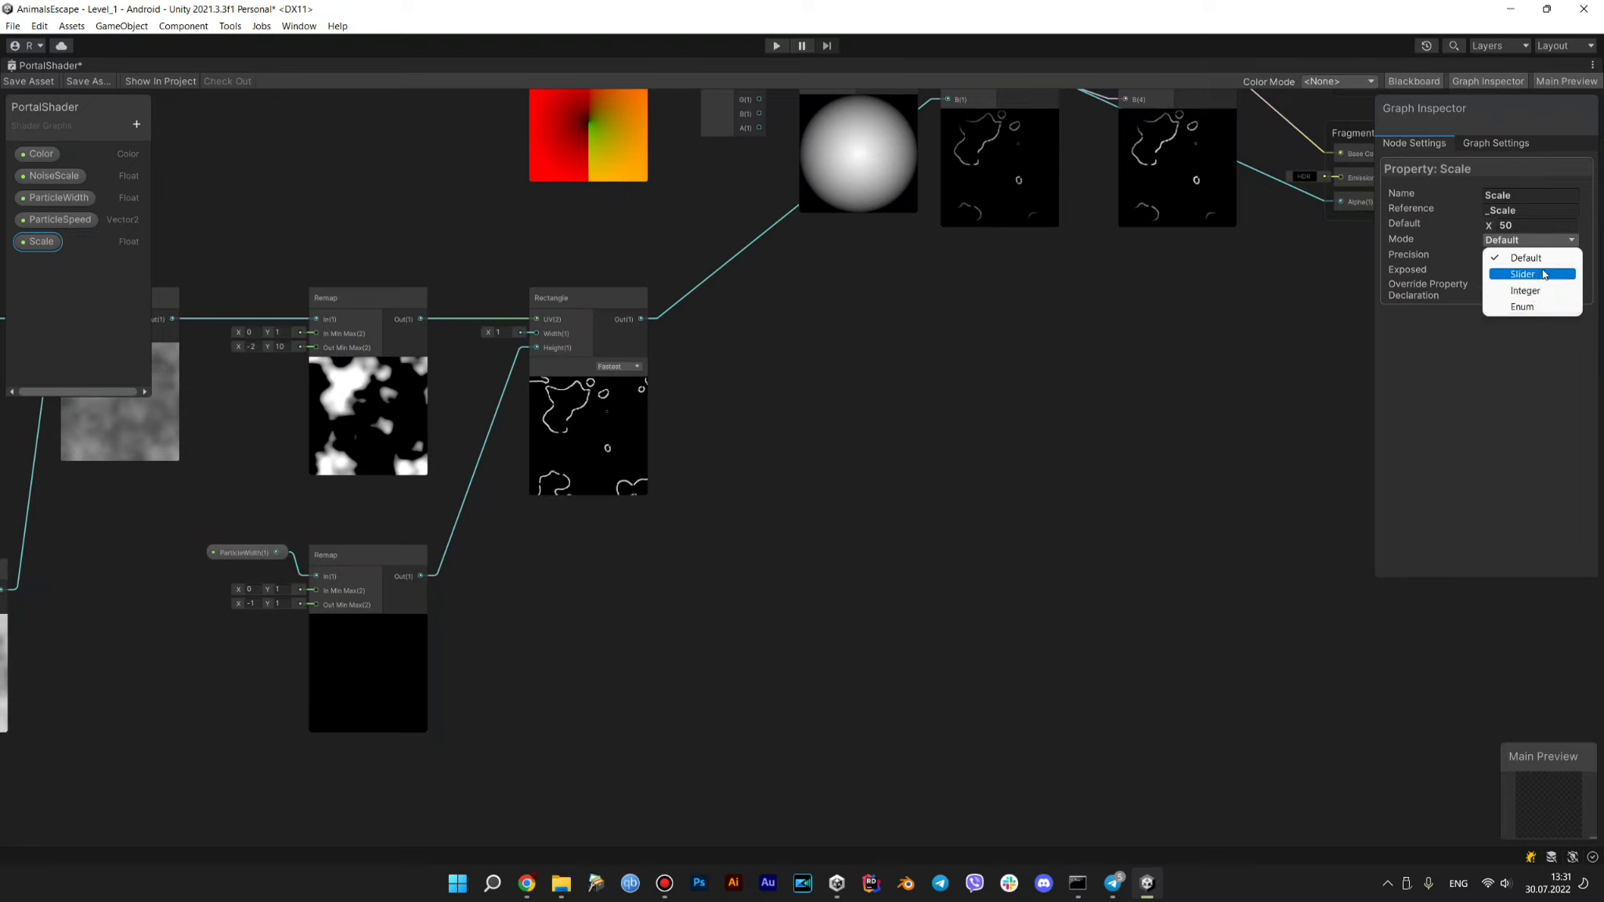
click(1533, 276)
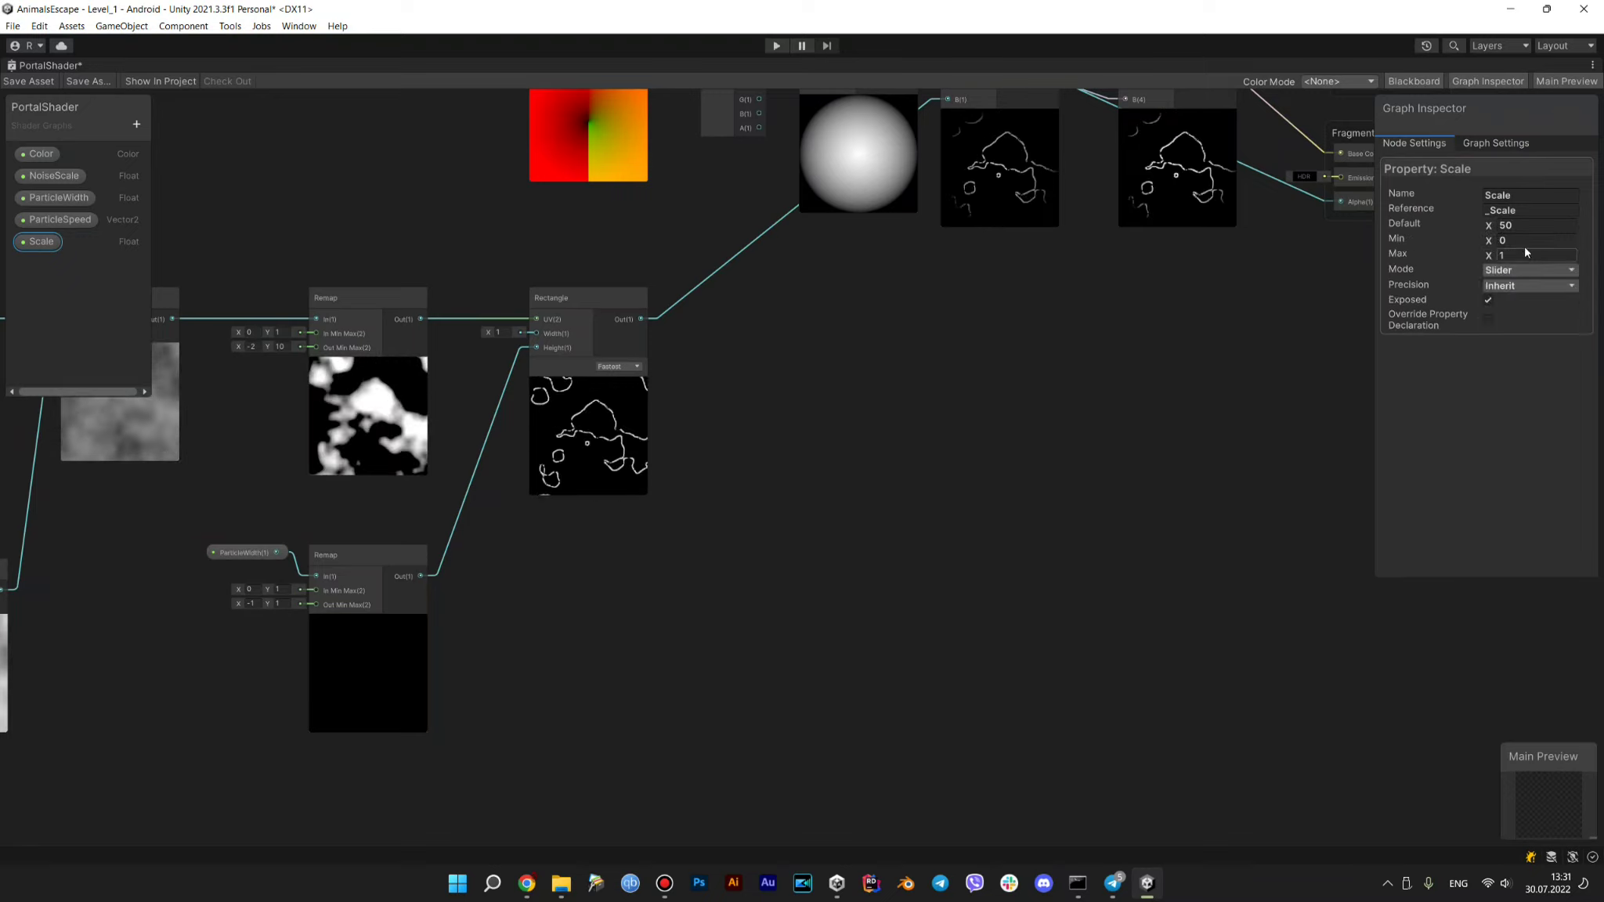
click(1524, 257)
key(ctrl+z)
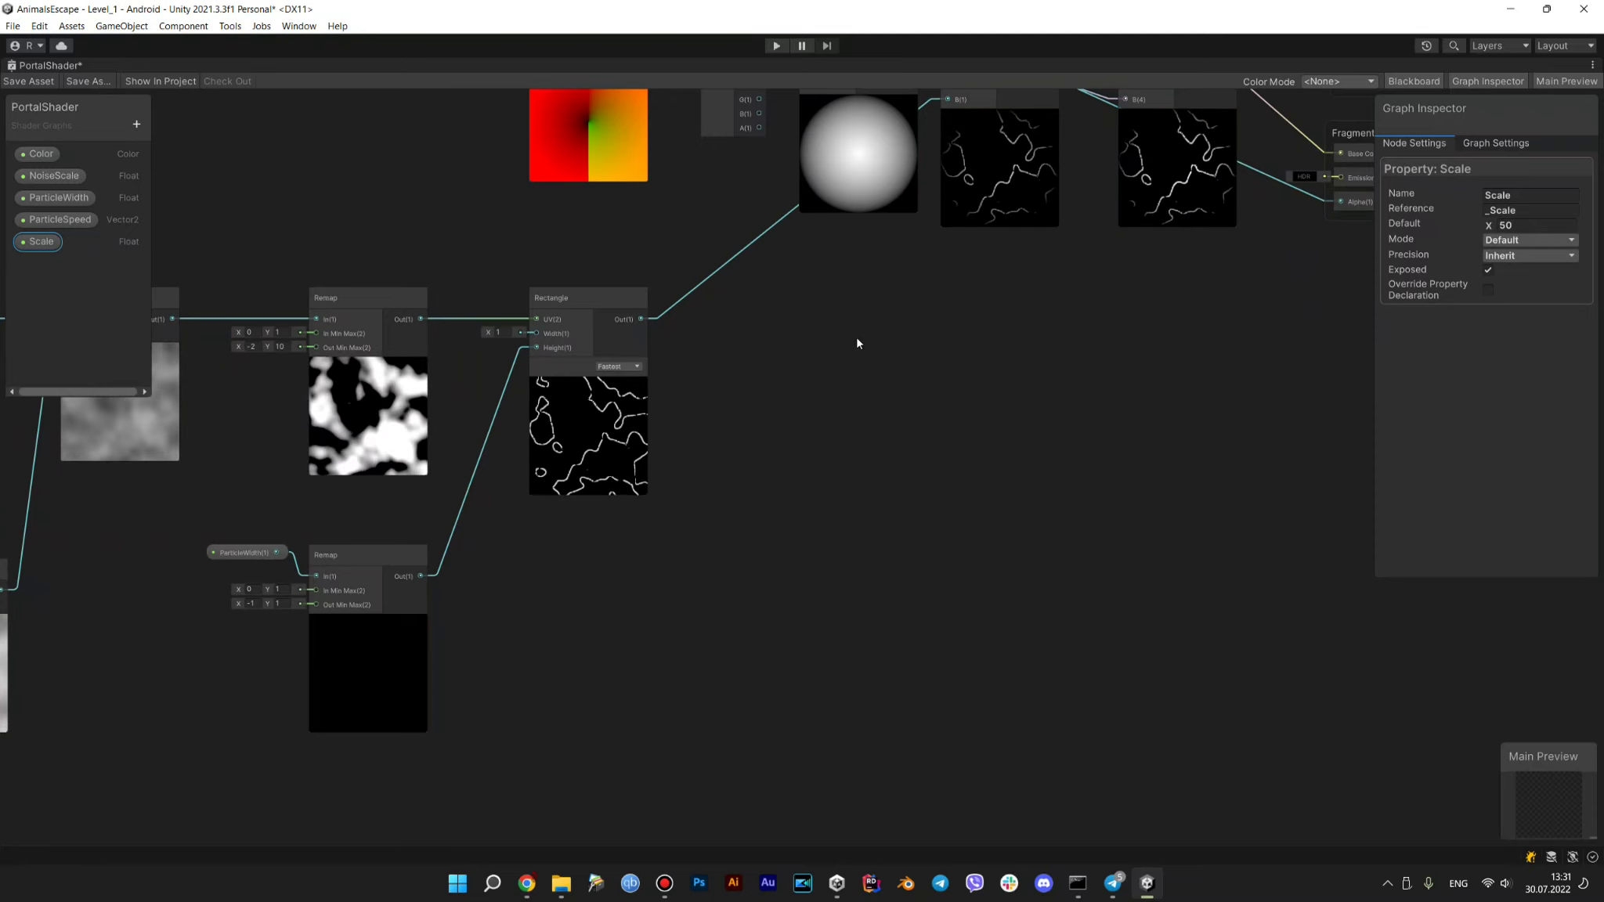
middle_drag(856, 336, 781, 567)
scroll(612, 541, up, 2)
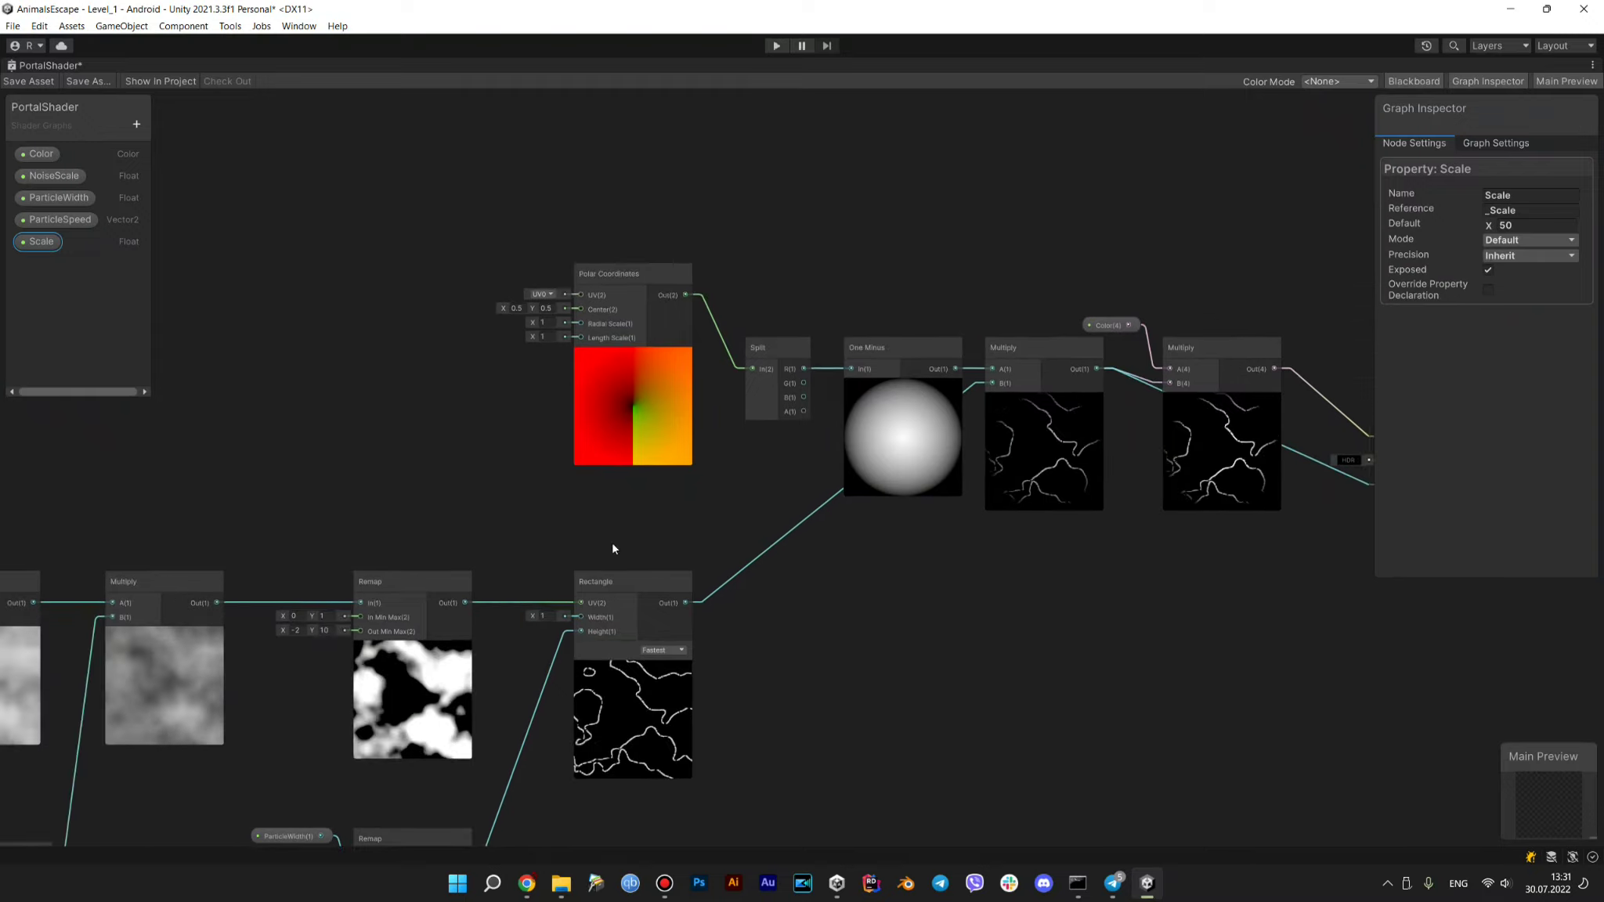
middle_drag(820, 630, 1270, 494)
mouse_move(528, 631)
middle_down()
mouse_move(926, 467)
mouse_move(908, 482)
middle_up()
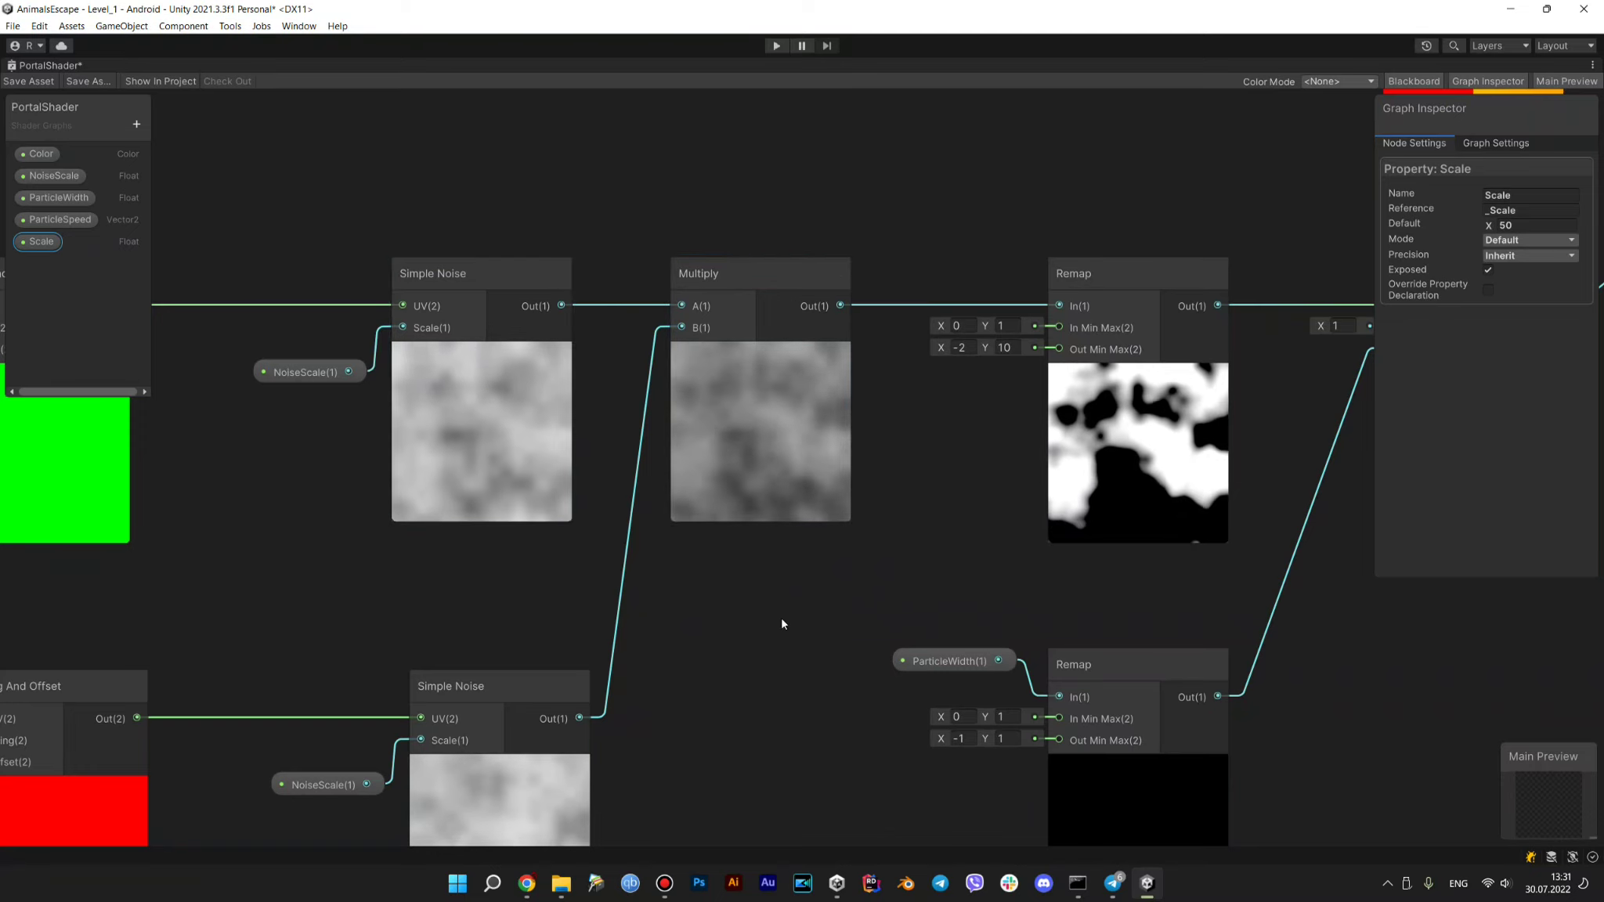
middle_drag(783, 442, 535, 484)
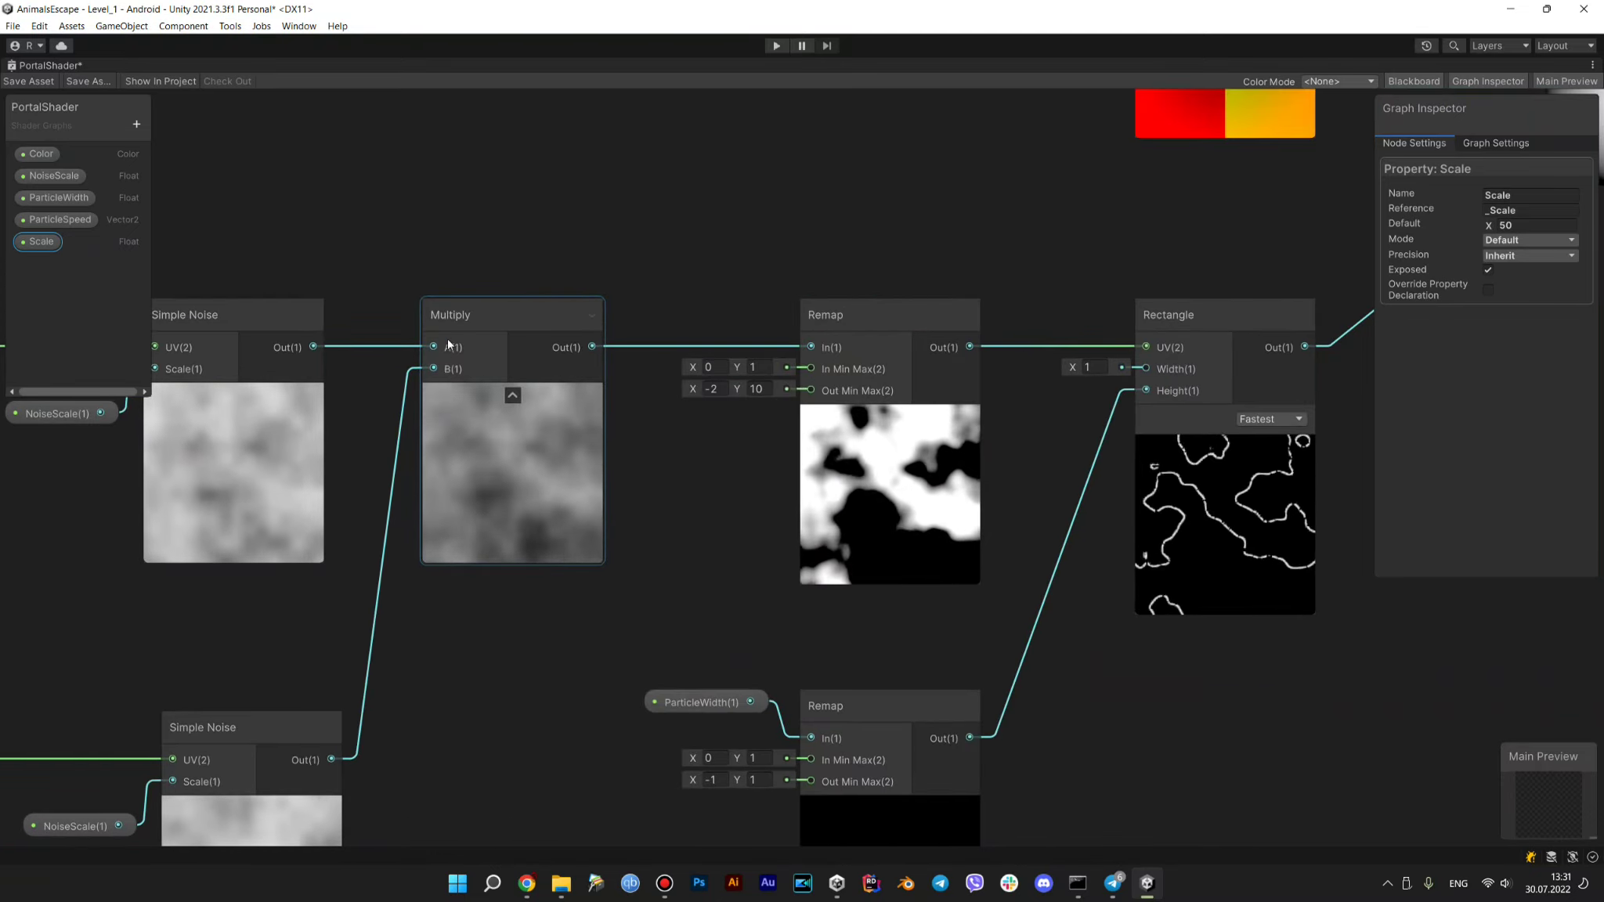
middle_drag(614, 539, 346, 455)
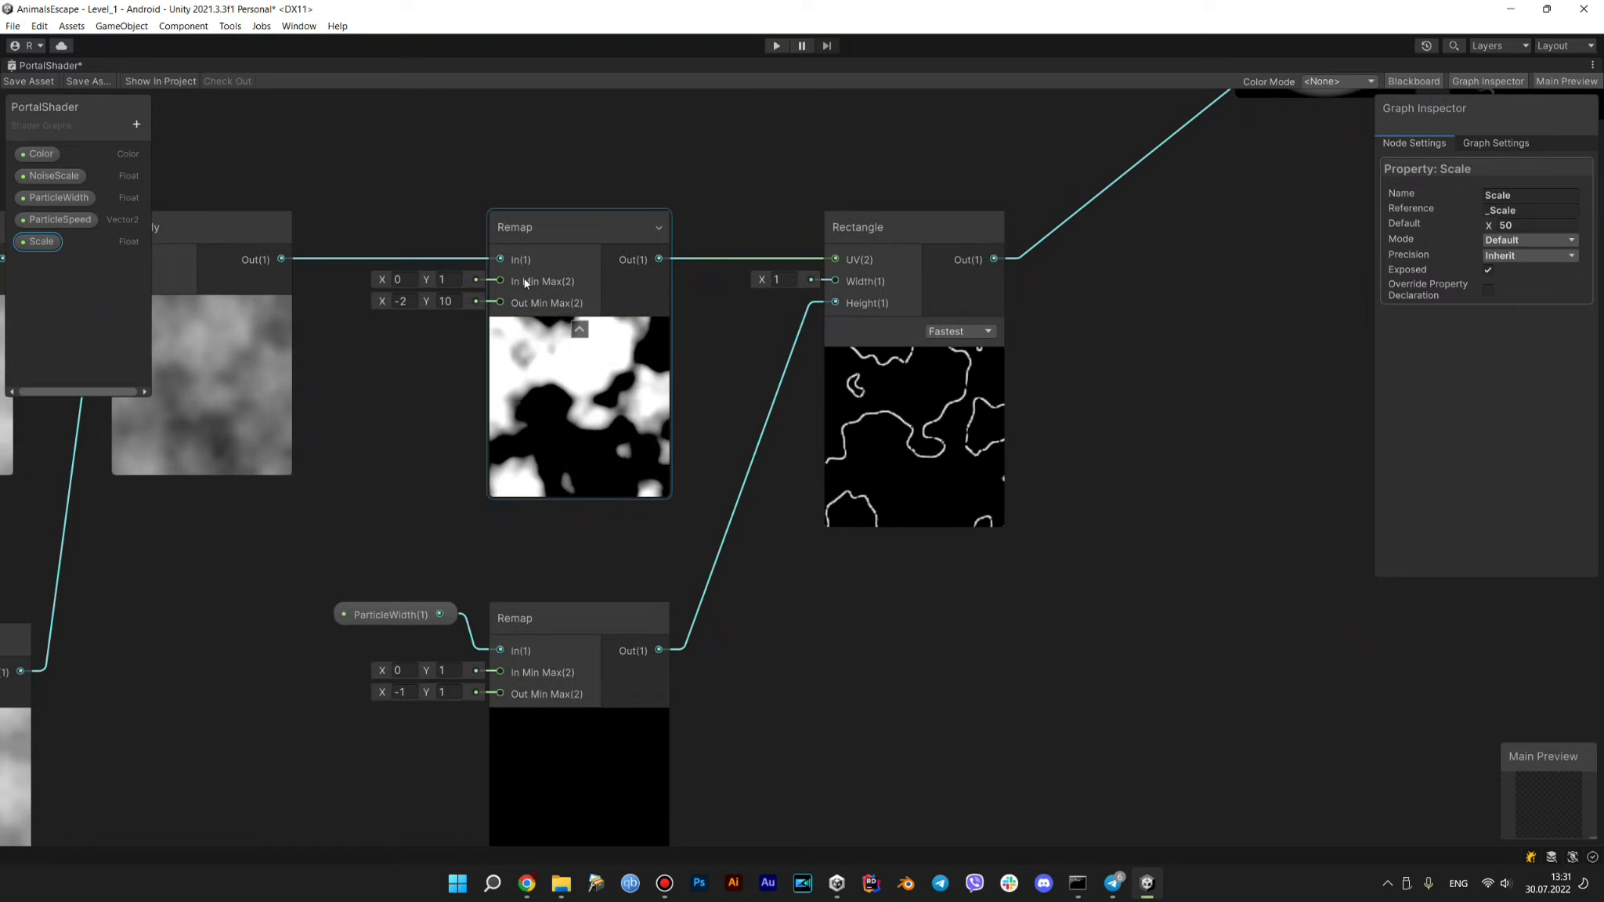
middle_drag(352, 335, 593, 428)
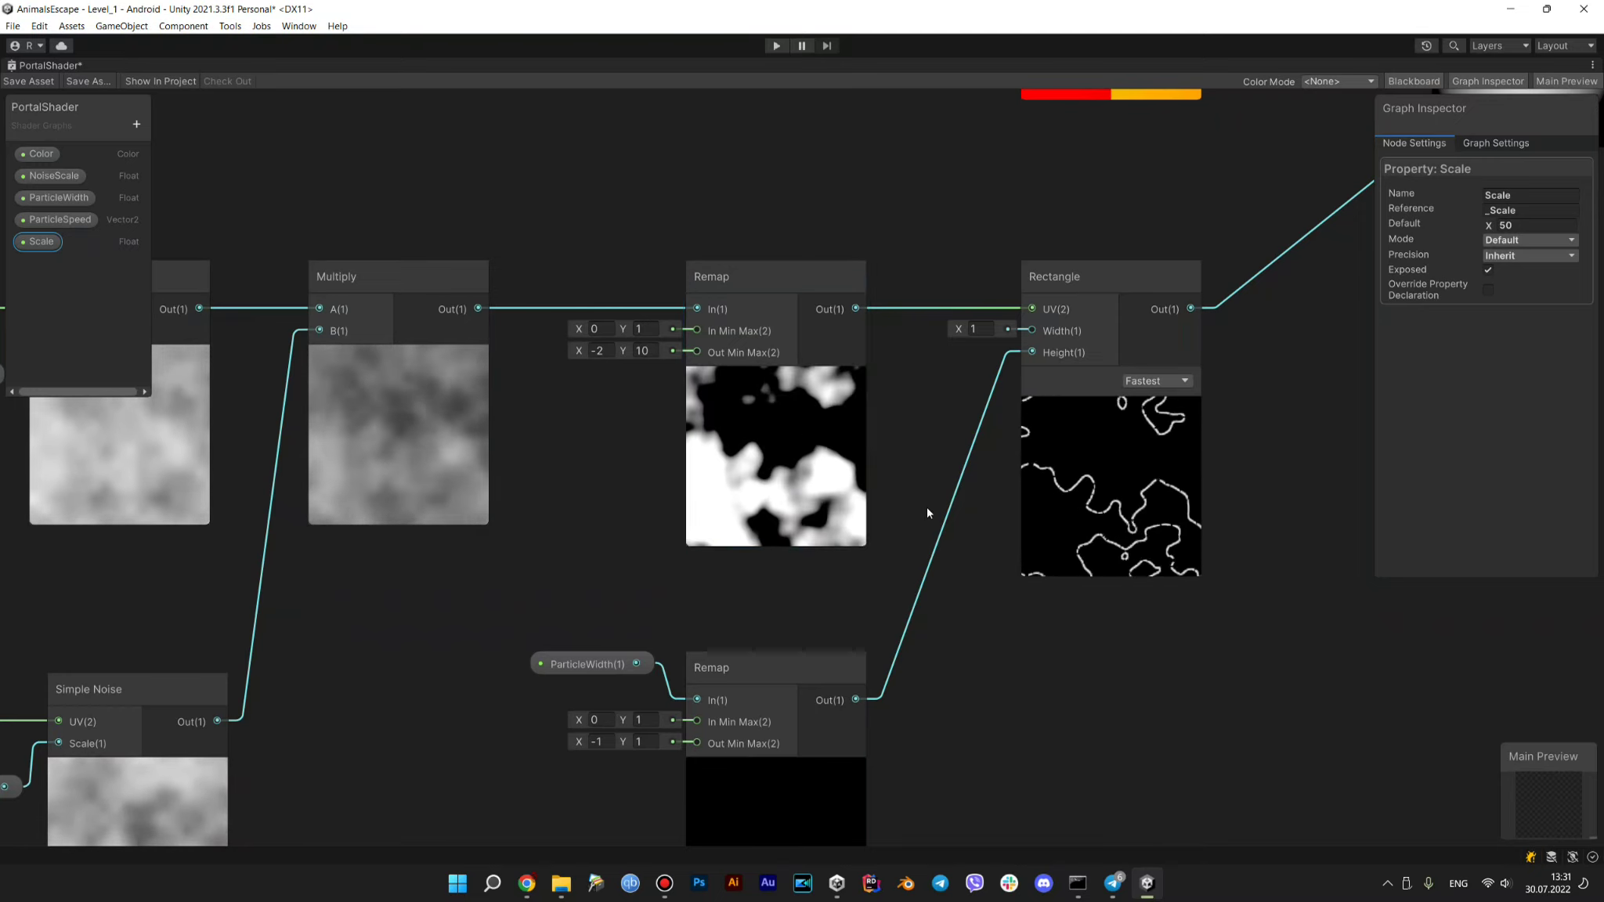
middle_drag(926, 506, 720, 510)
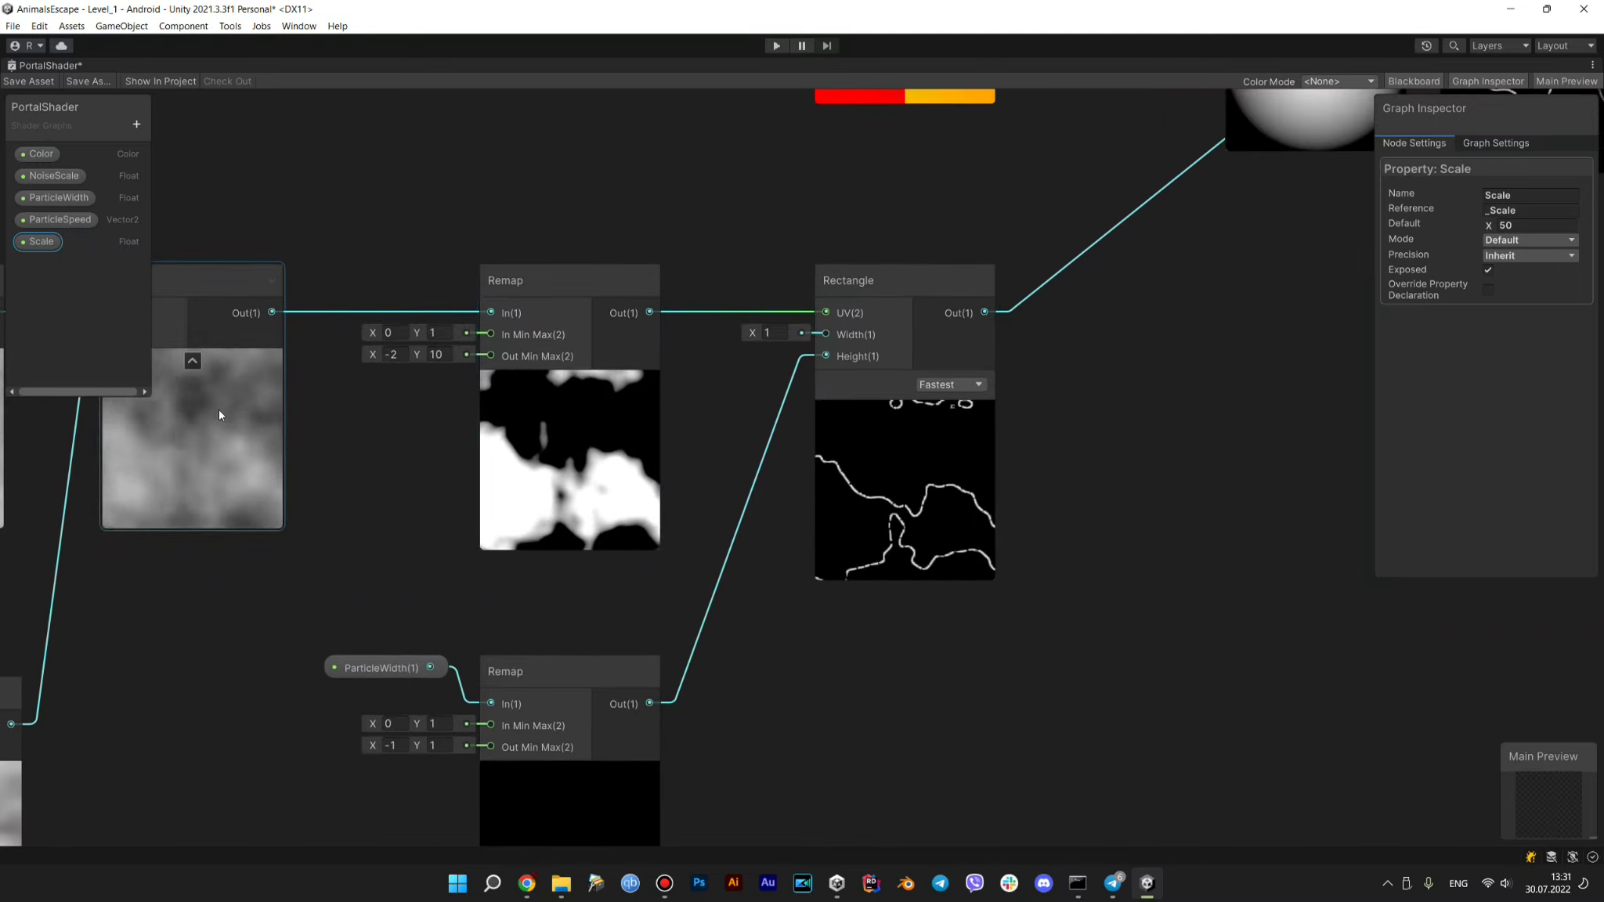
middle_drag(690, 539, 584, 447)
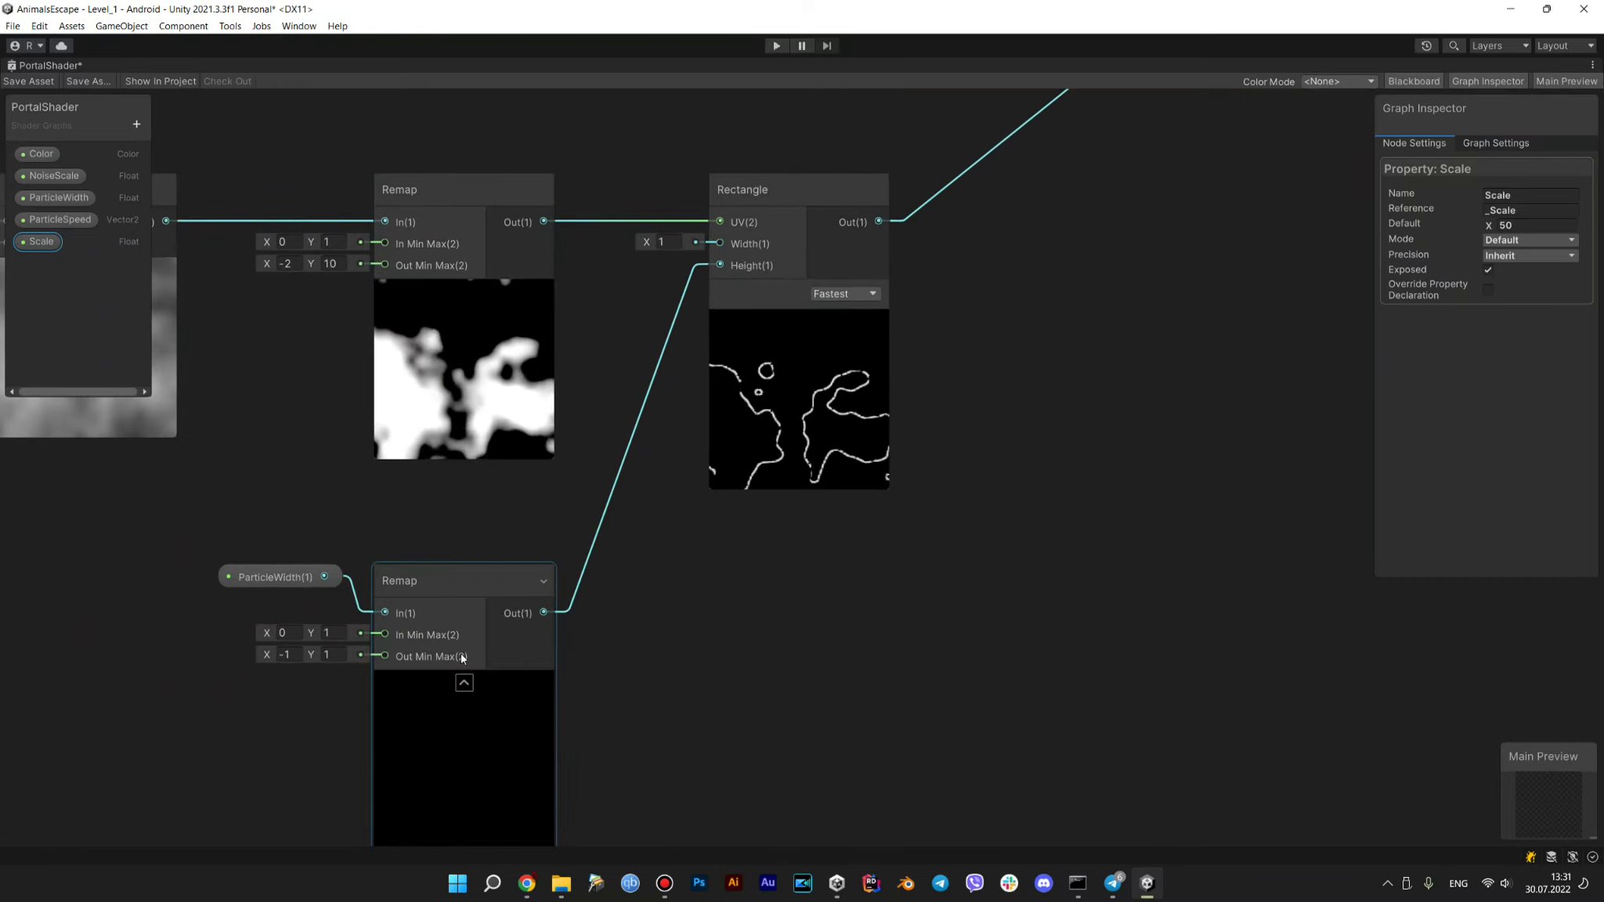
middle_drag(580, 555, 537, 574)
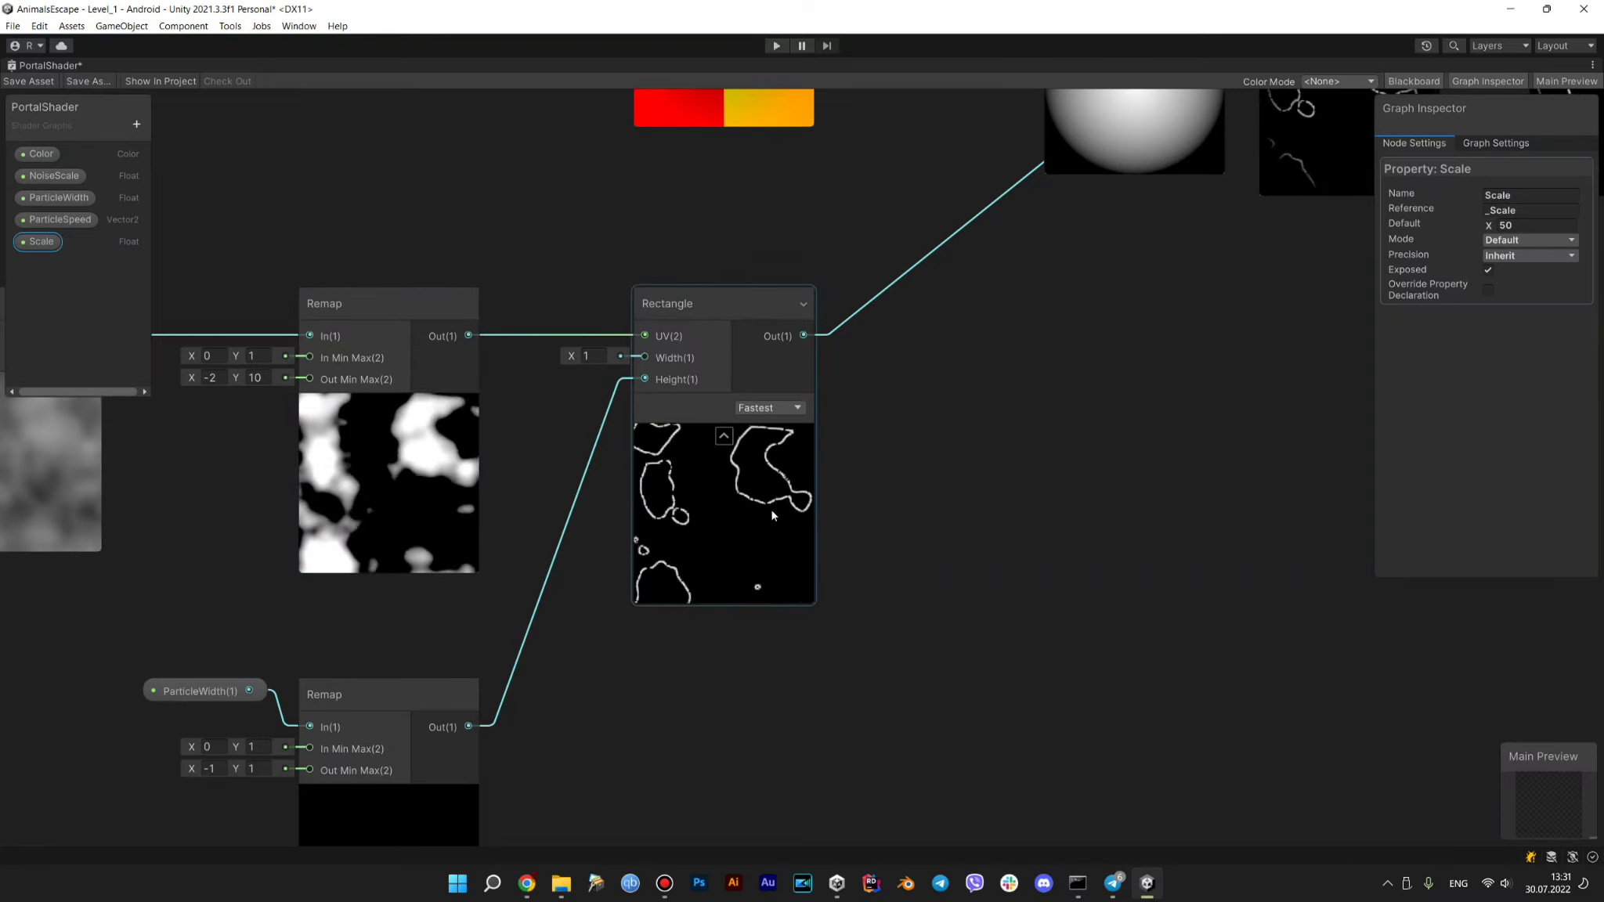
middle_drag(951, 438, 620, 455)
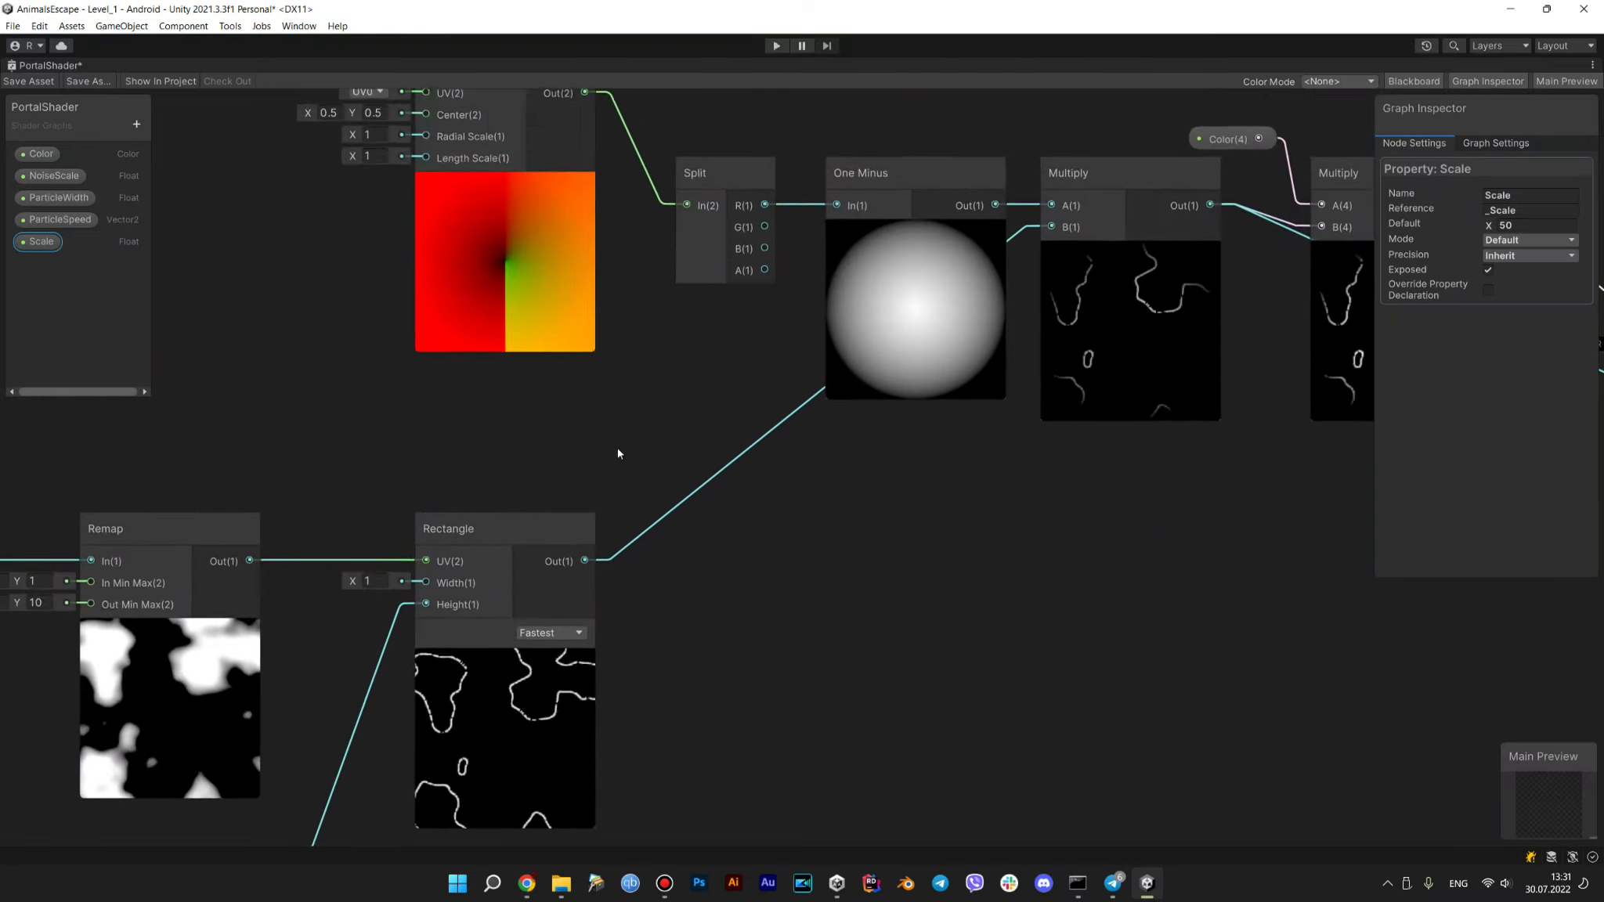
Pan along the Polar Coordinates, One Minus and Multiply chain and inspect the HDR Color property
mouse_move(644, 311)
middle_down()
mouse_move(713, 483)
mouse_move(543, 548)
mouse_move(465, 540)
middle_up()
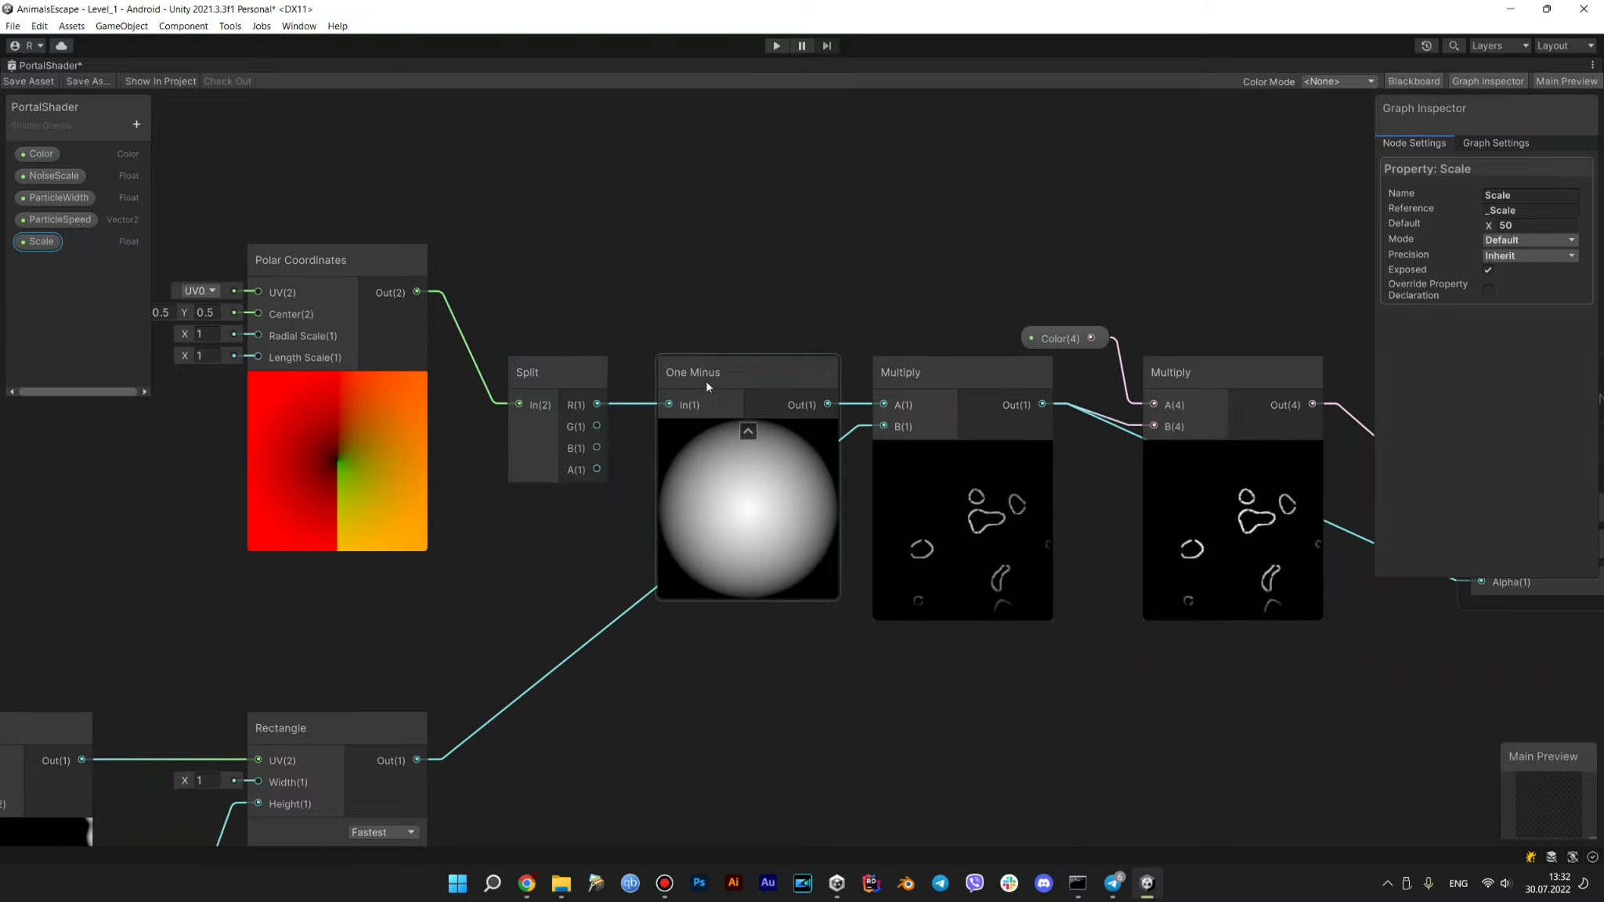
middle_drag(696, 608, 627, 455)
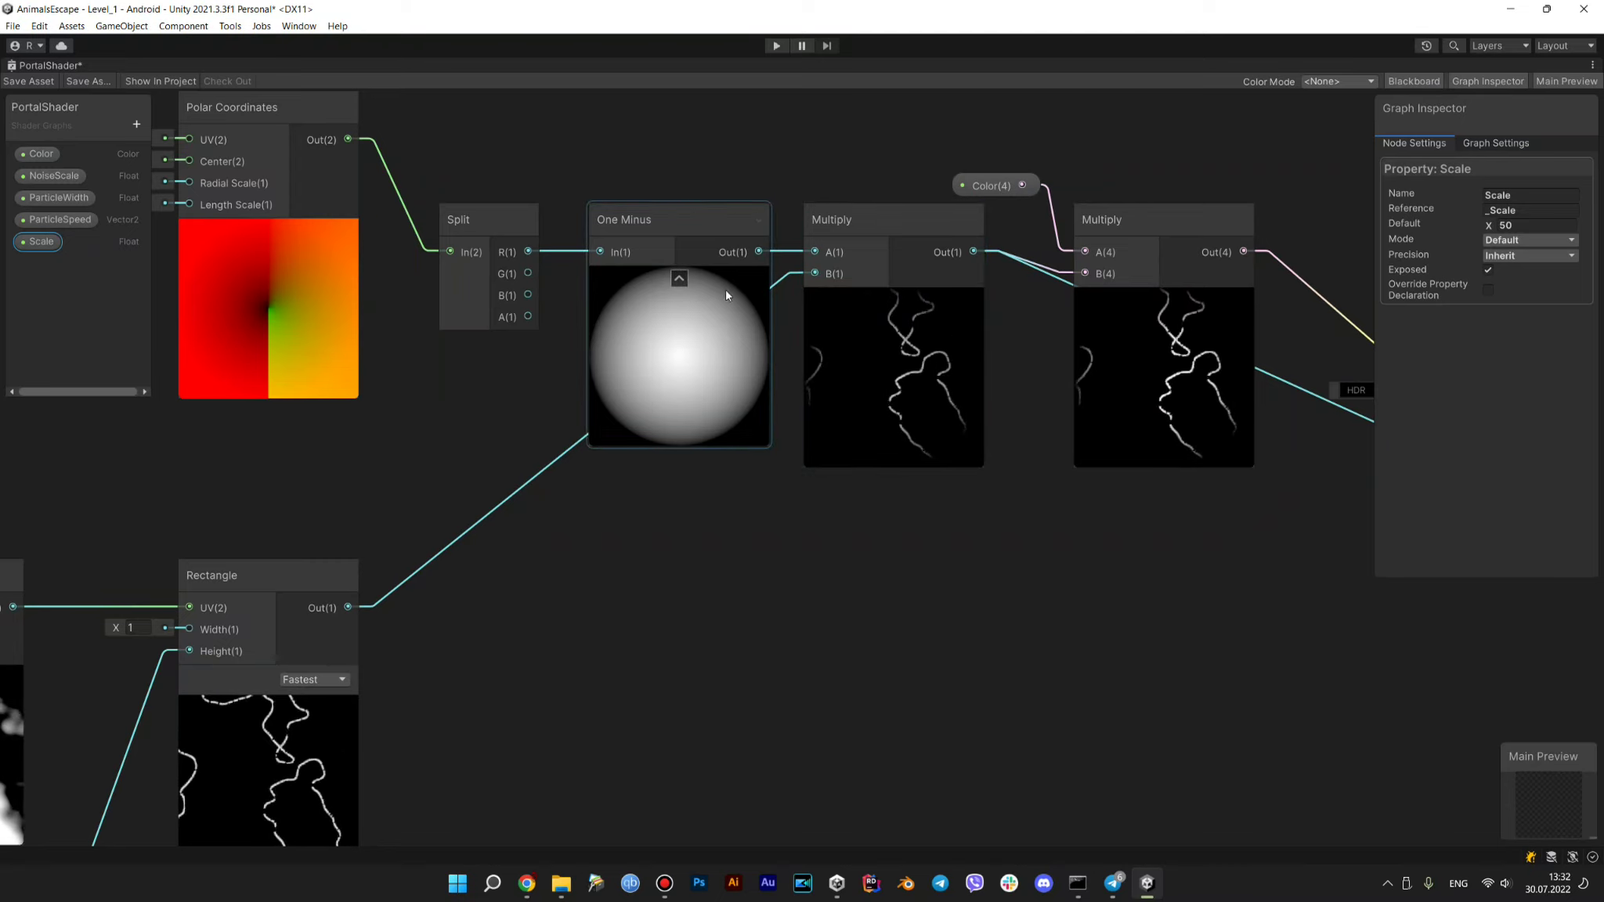
middle_drag(774, 545, 700, 566)
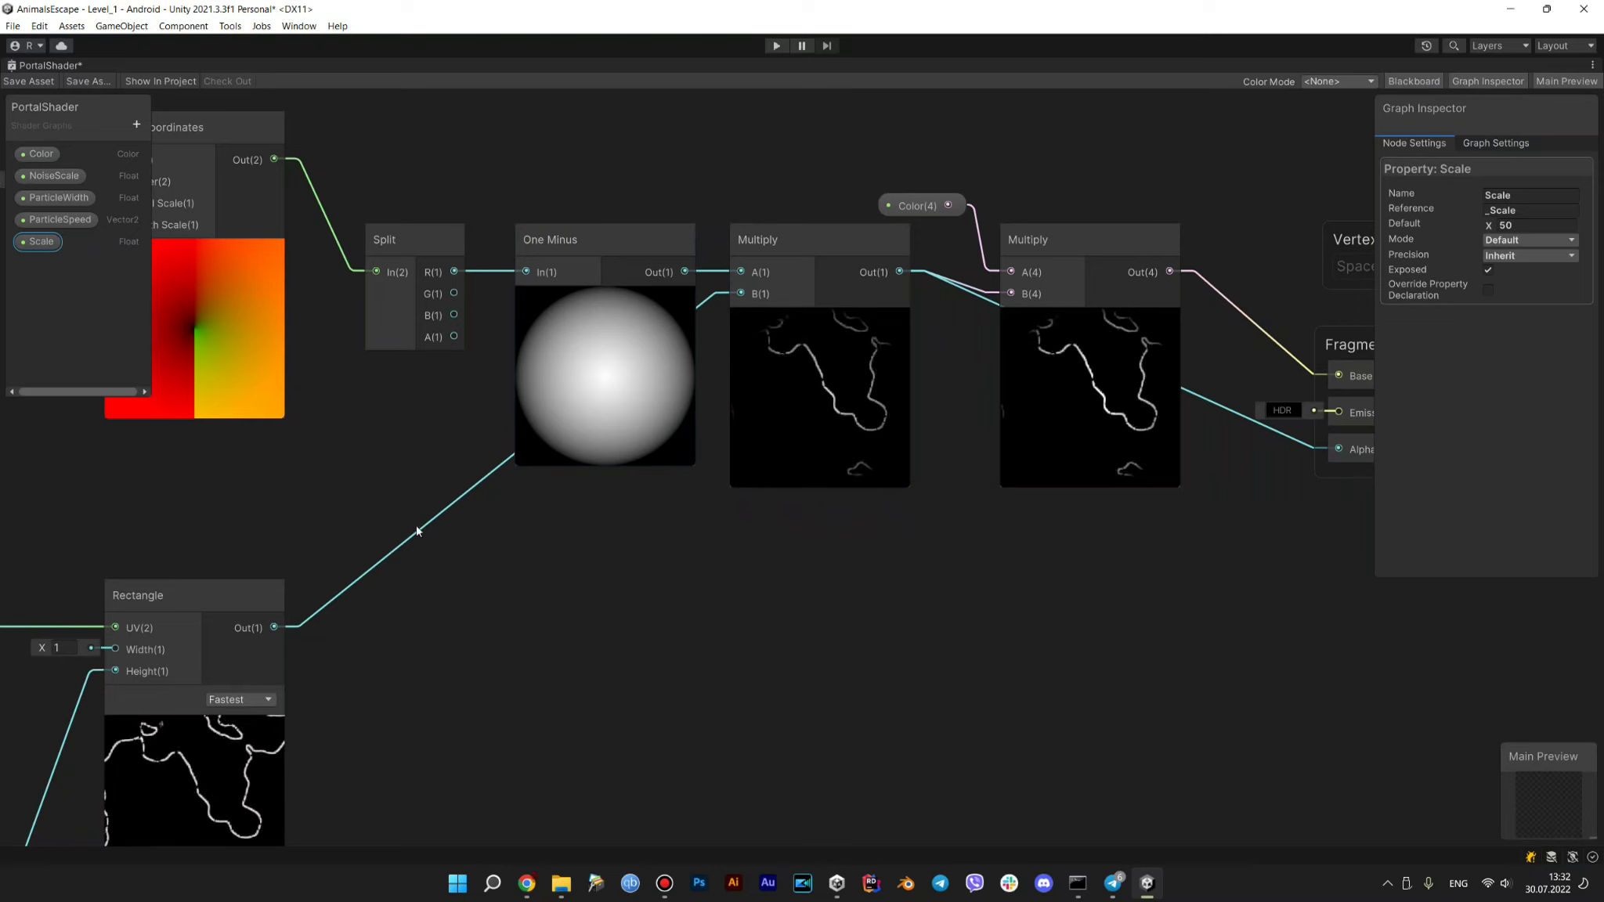
middle_drag(591, 406, 696, 467)
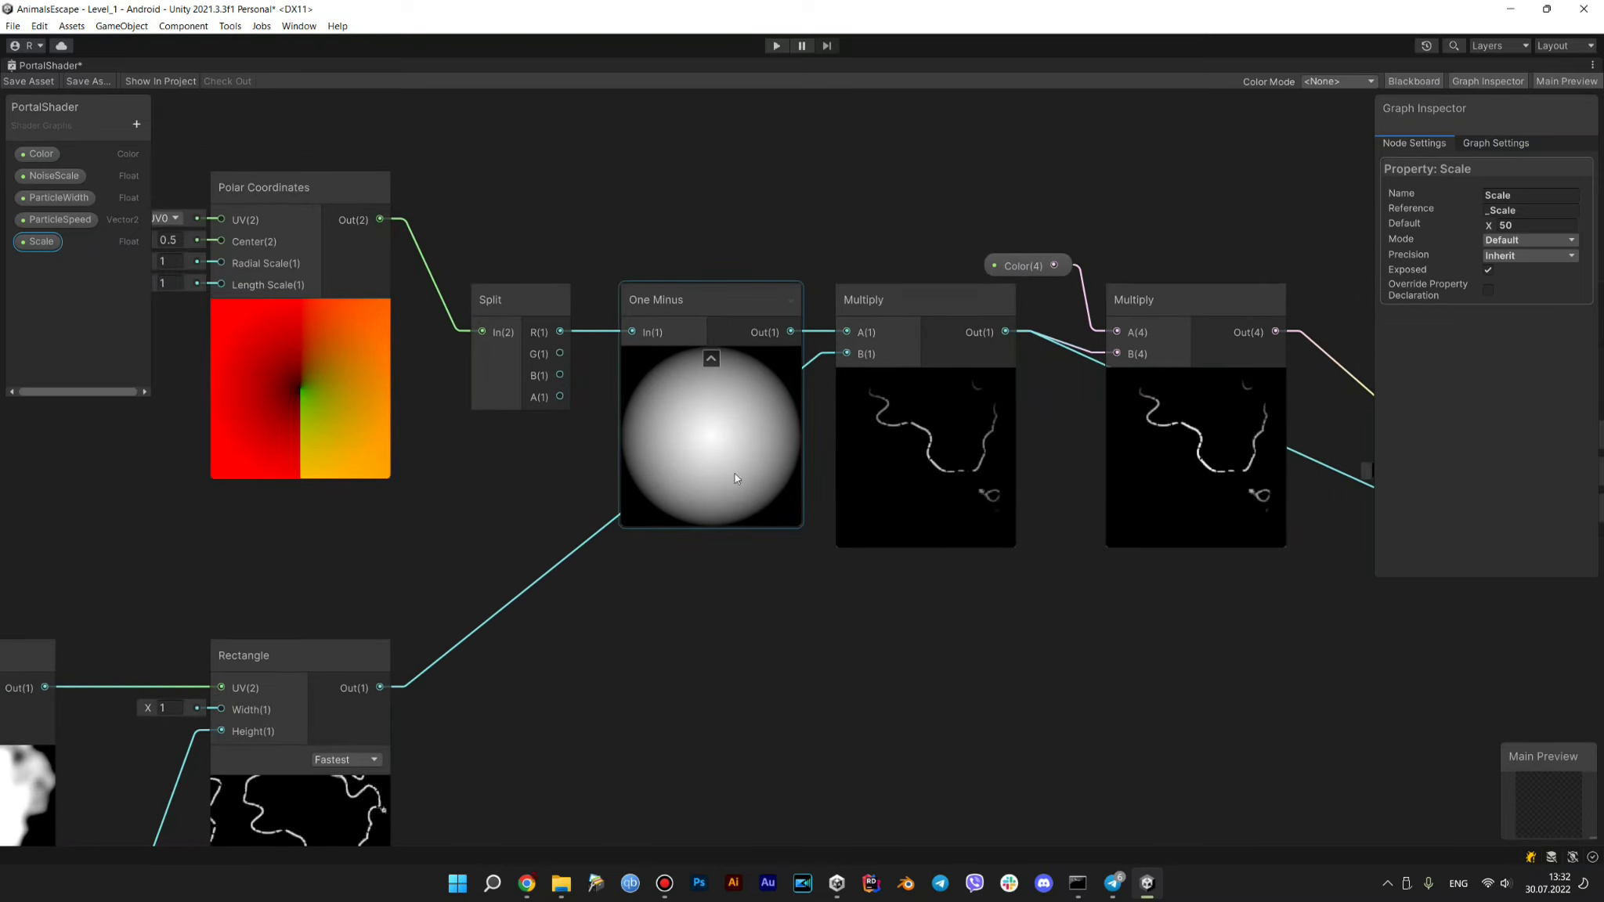
middle_drag(906, 583, 637, 679)
middle_drag(773, 679, 658, 632)
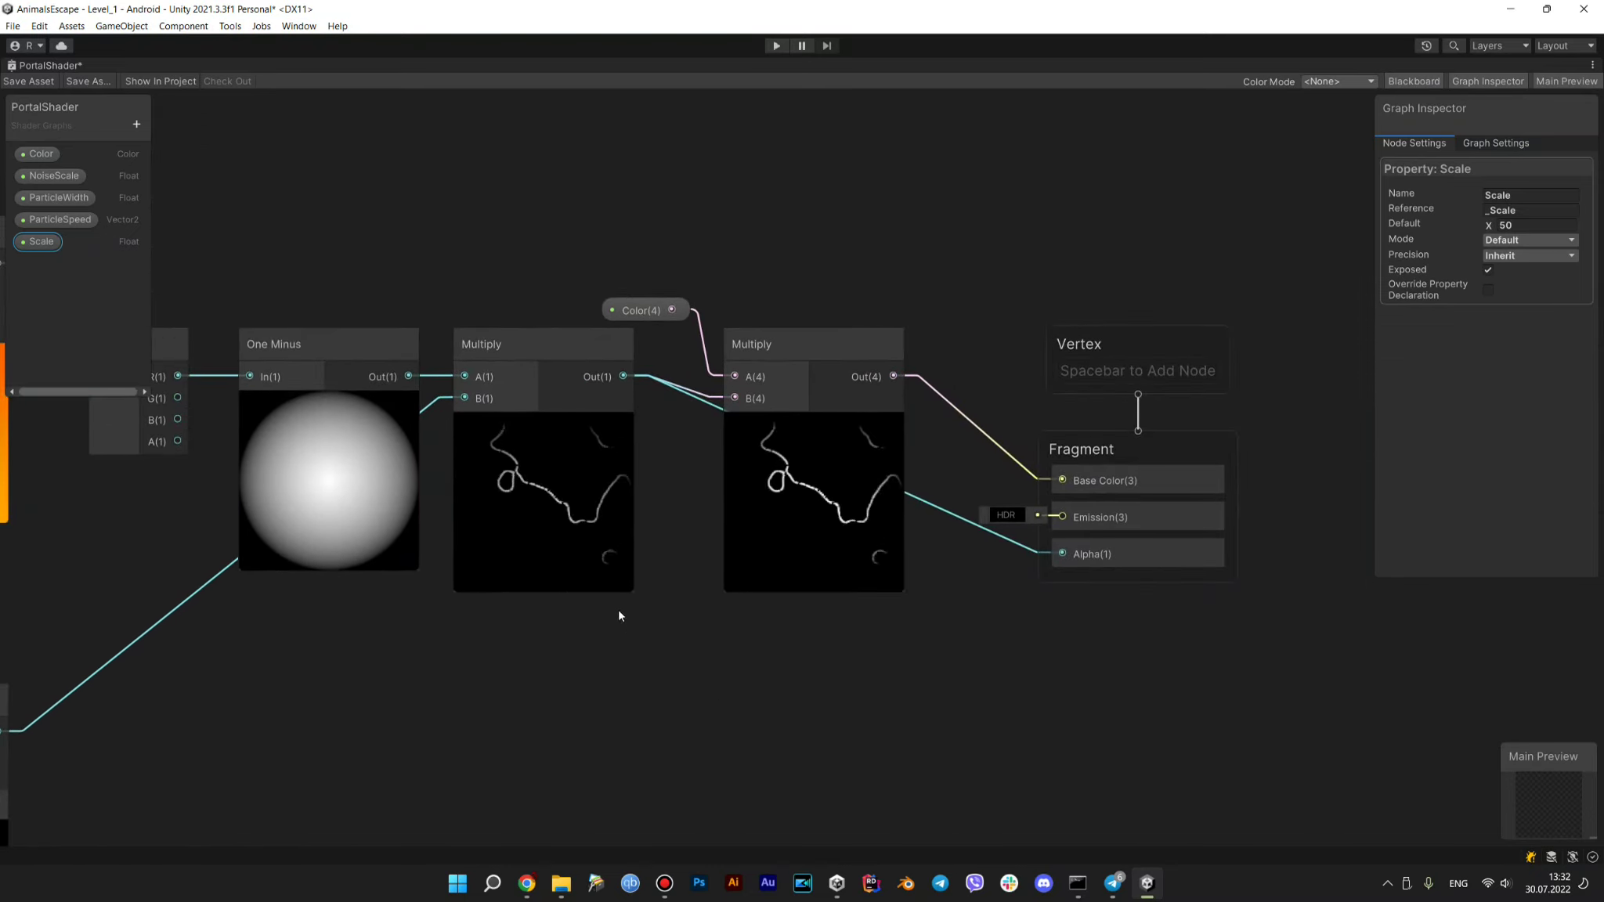
click(647, 313)
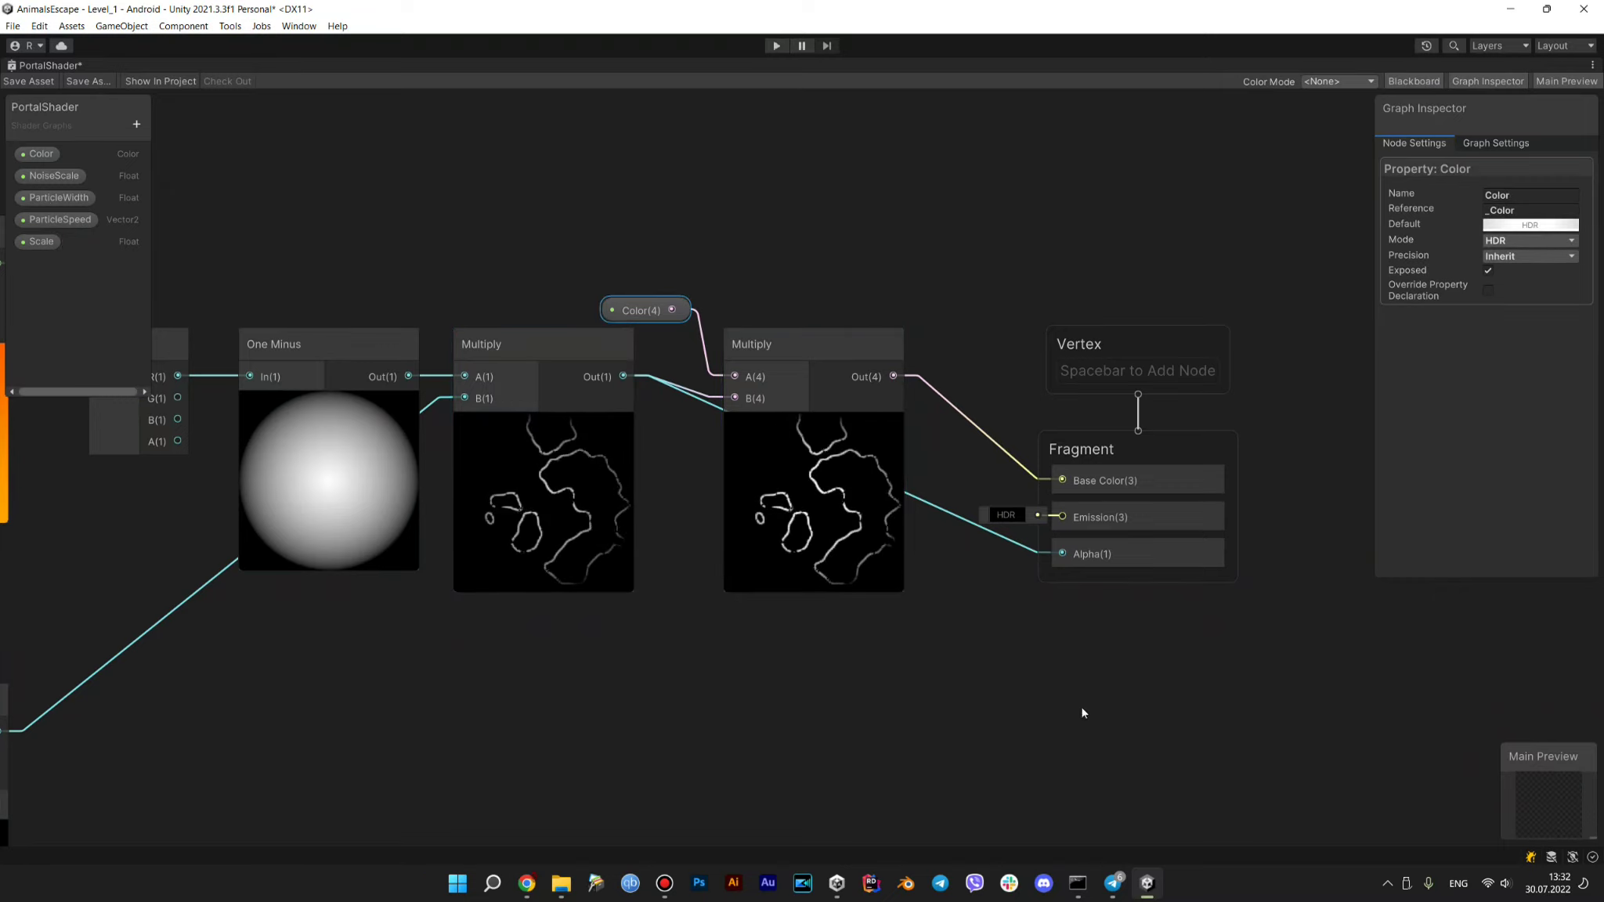
Save the PortalShader graph asset and restore the normal editor layout
middle_drag(1082, 712, 853, 703)
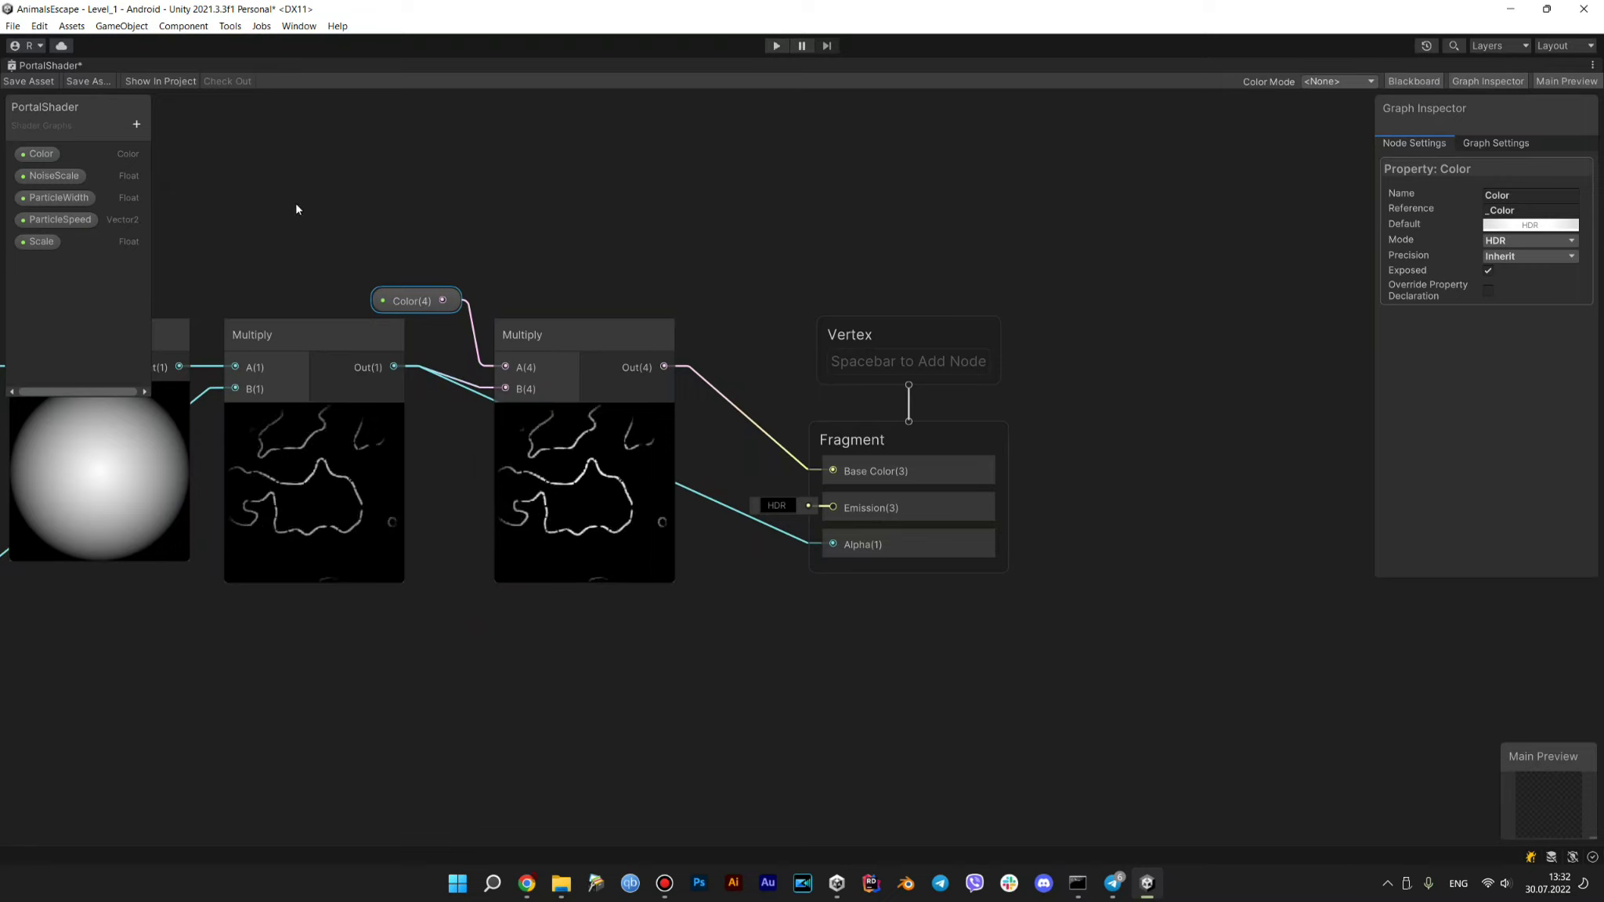
click(29, 81)
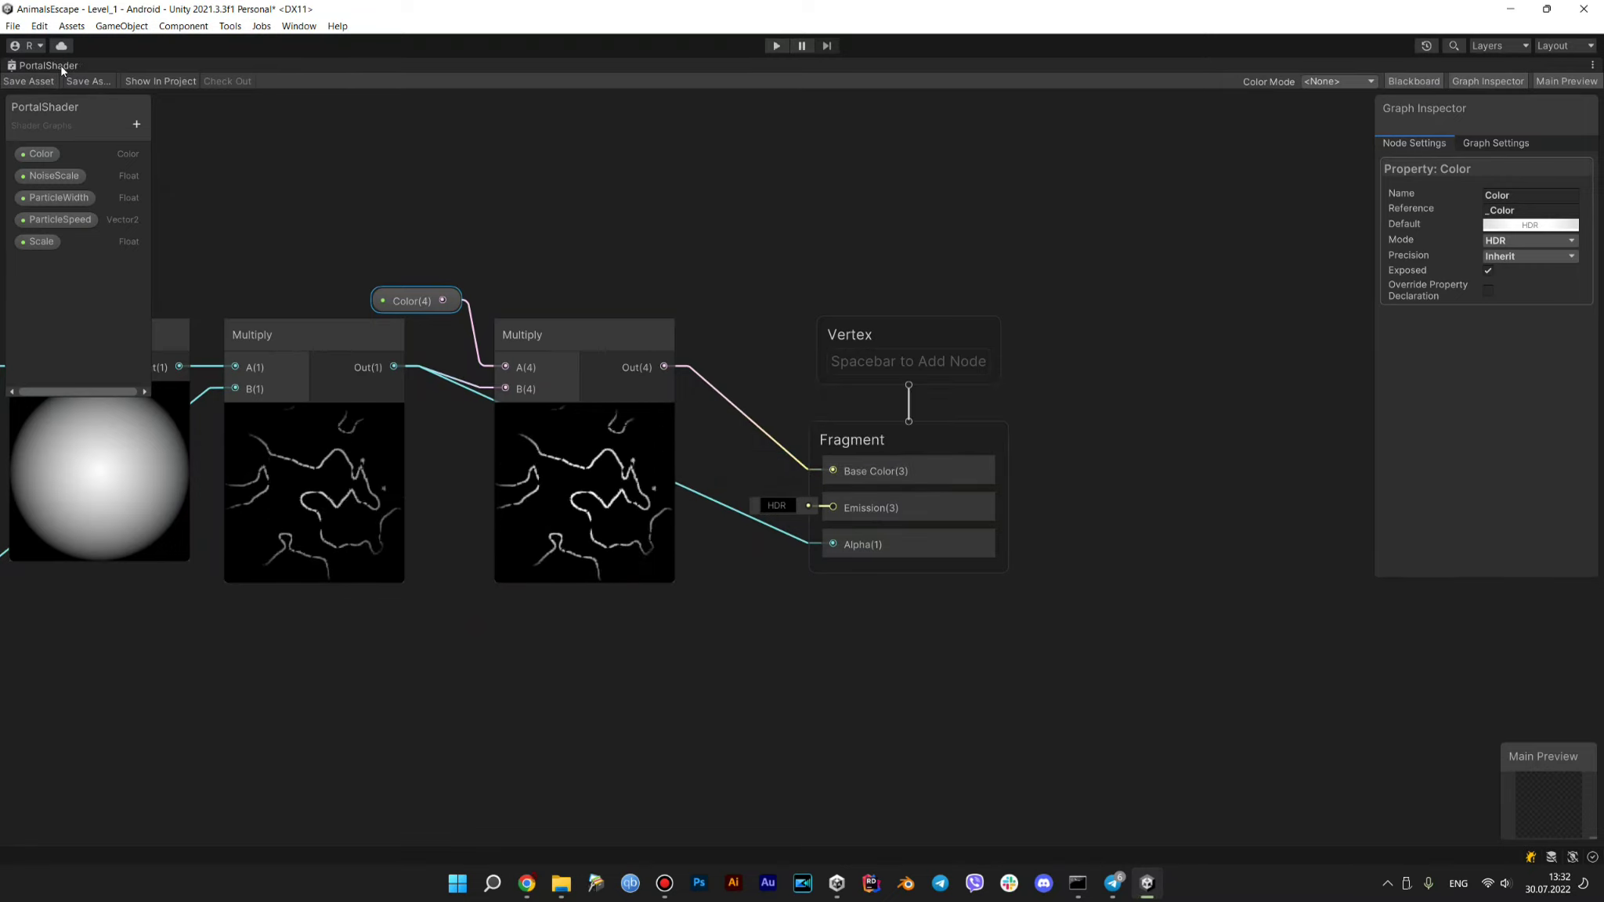
double_click(61, 65)
Open the Assets/VFX folder and frame the glowing portal in the Scene view
click(180, 629)
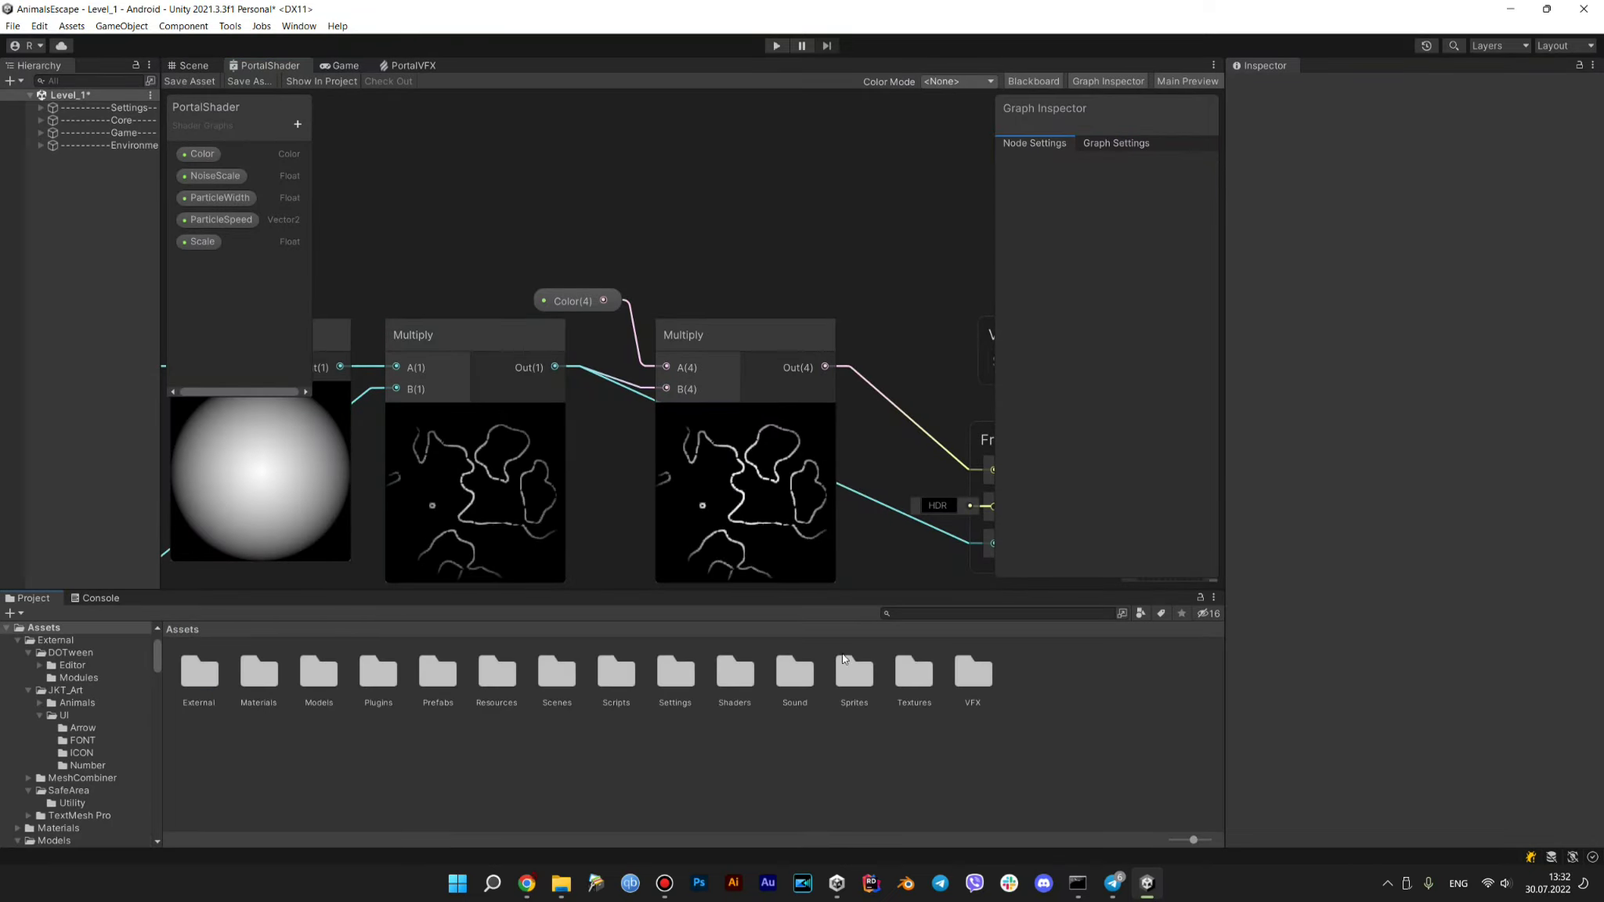
double_click(995, 674)
click(194, 65)
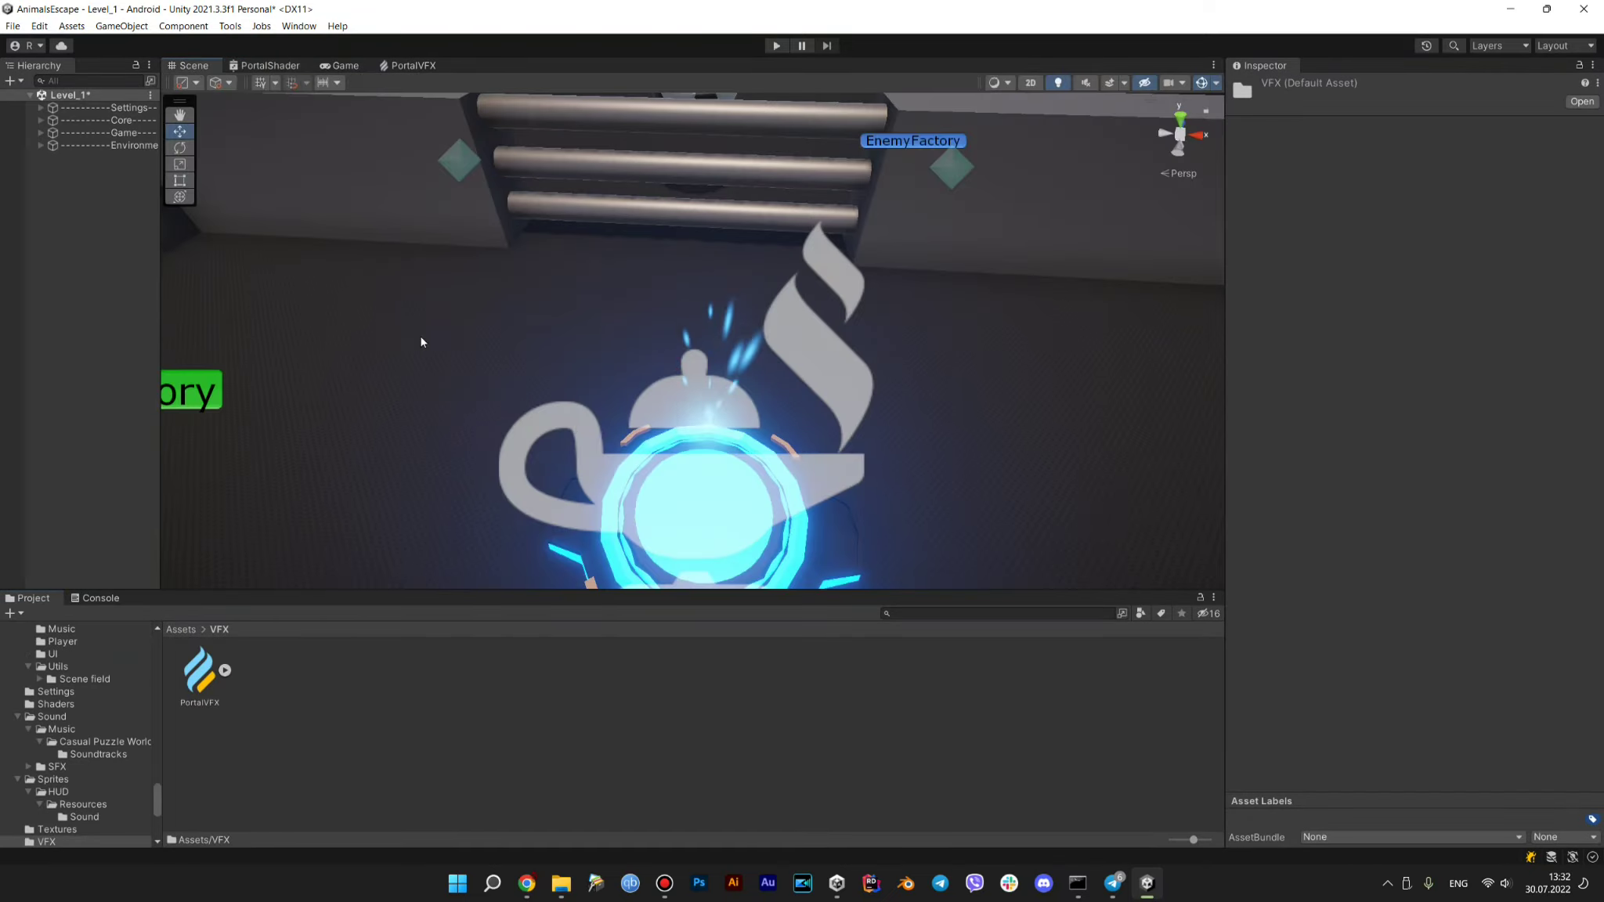
scroll(671, 433, up, 5)
middle_drag(671, 434, 681, 460)
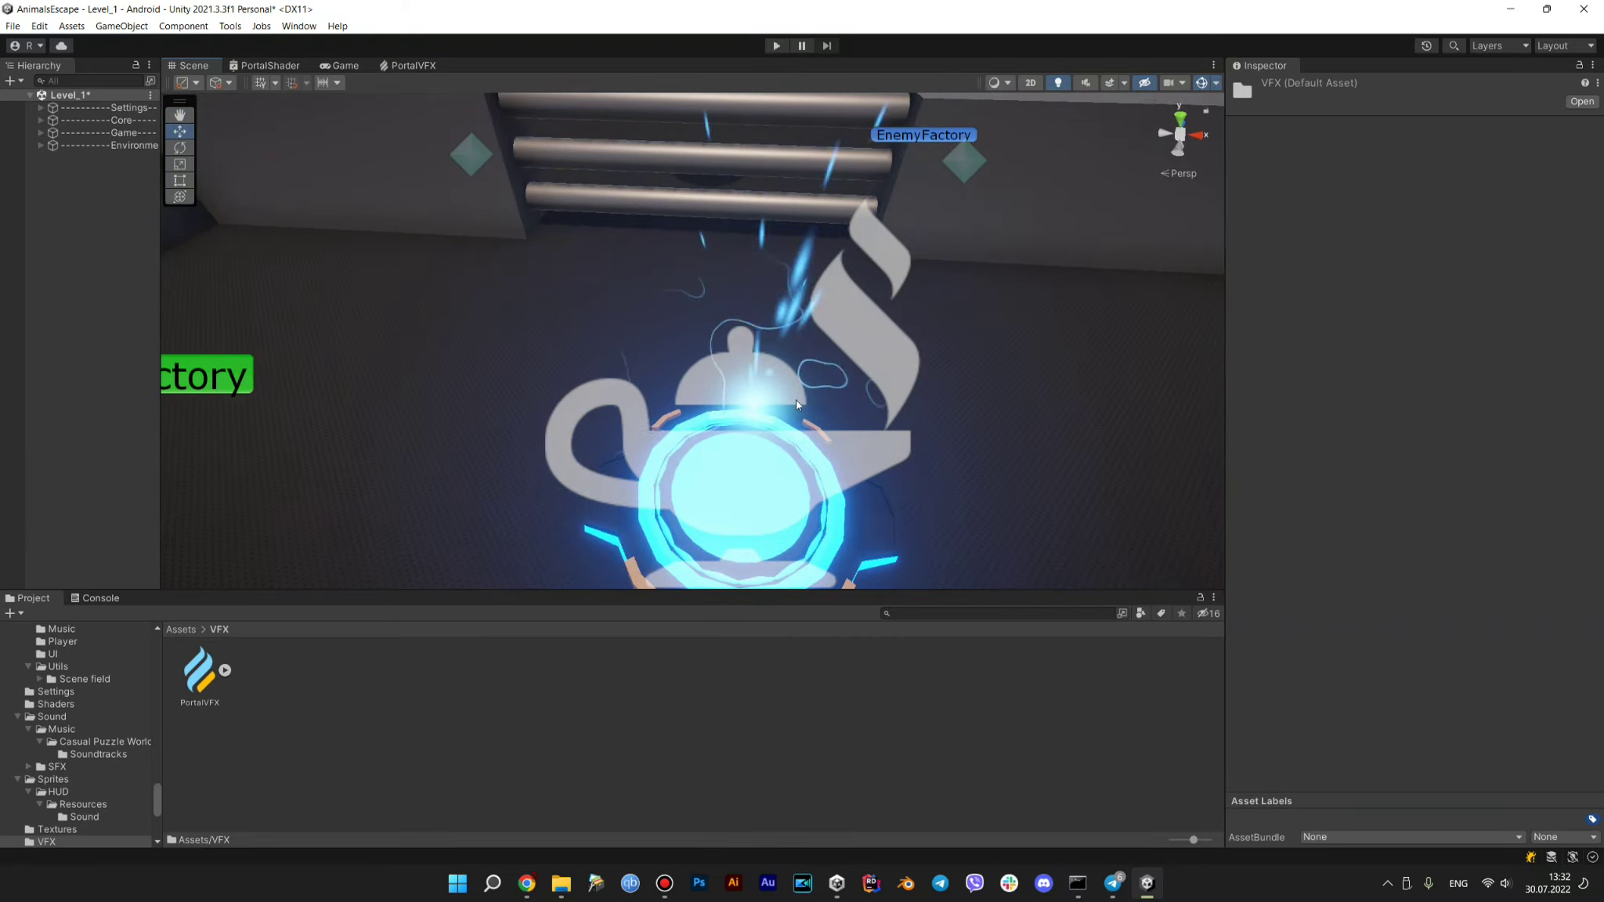
Dismiss the asset creation menu and select the PortalVFX asset in the VFX folder
right_click(292, 689)
mouse_move(433, 296)
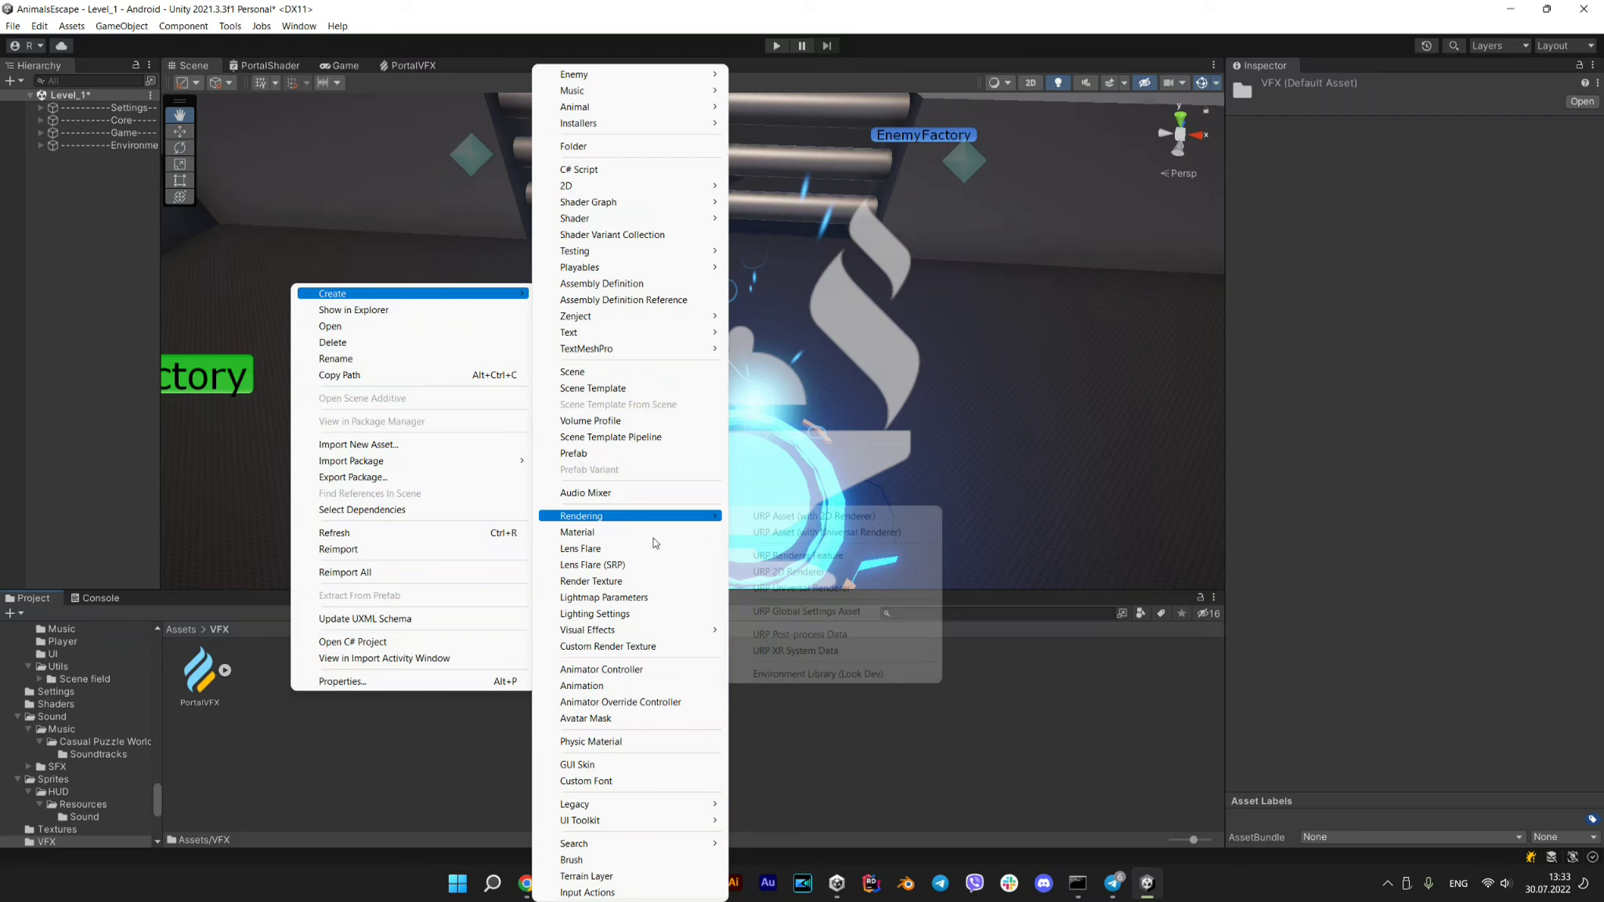
mouse_move(627, 634)
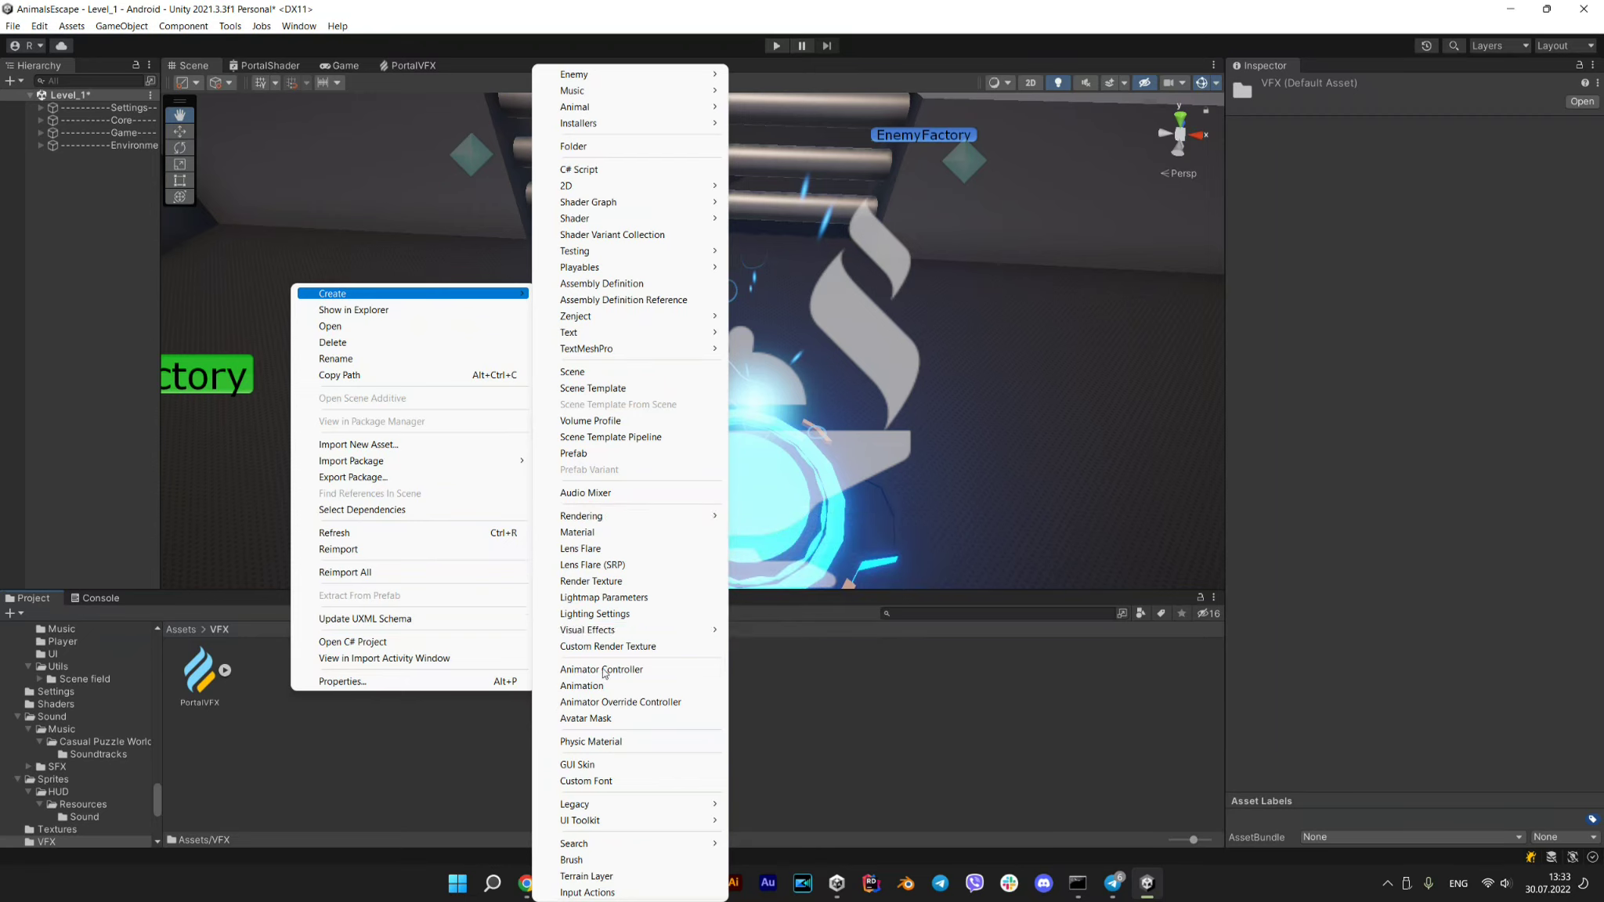
click(303, 729)
click(202, 680)
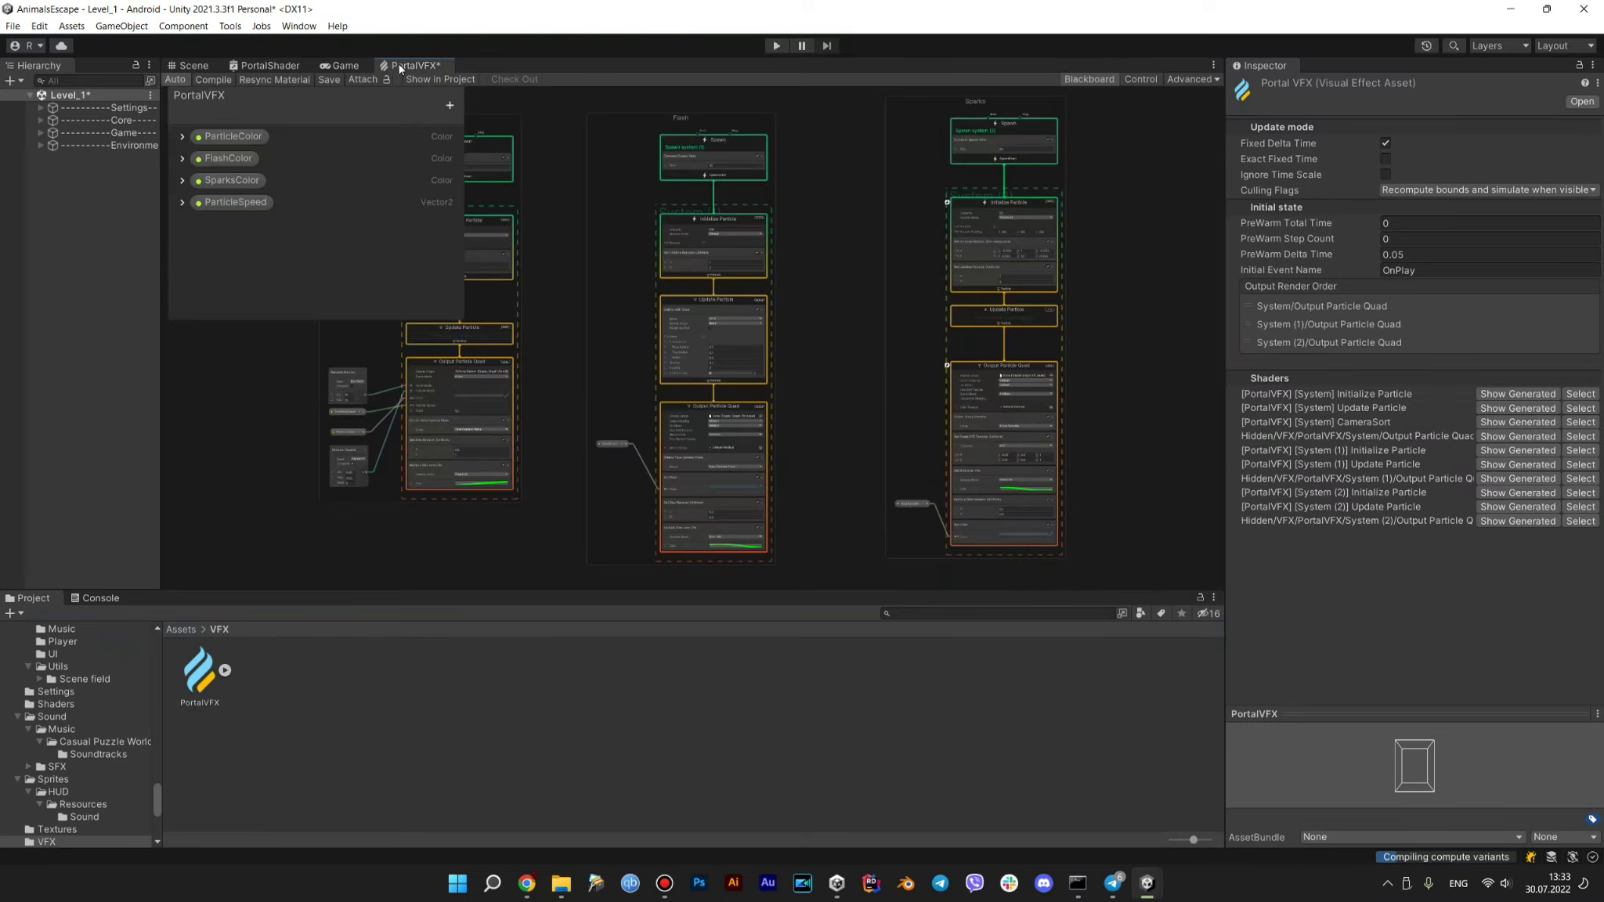
Open PortalVFX in the VFX Graph editor and frame the Electricity and Sparks systems
double_click(398, 64)
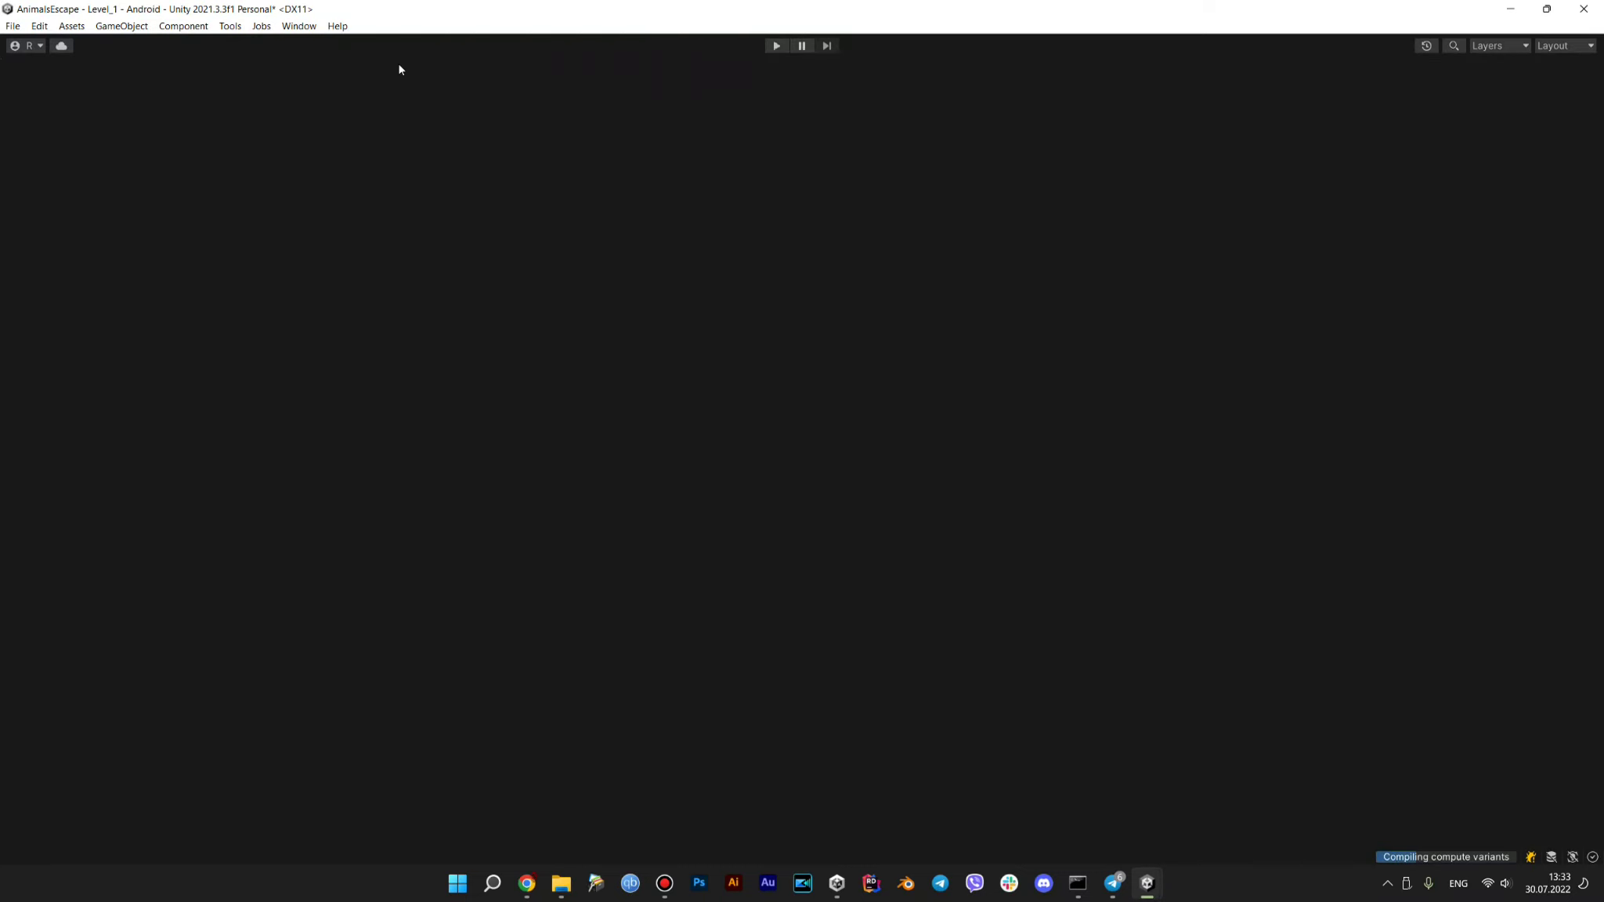
middle_drag(396, 262, 825, 387)
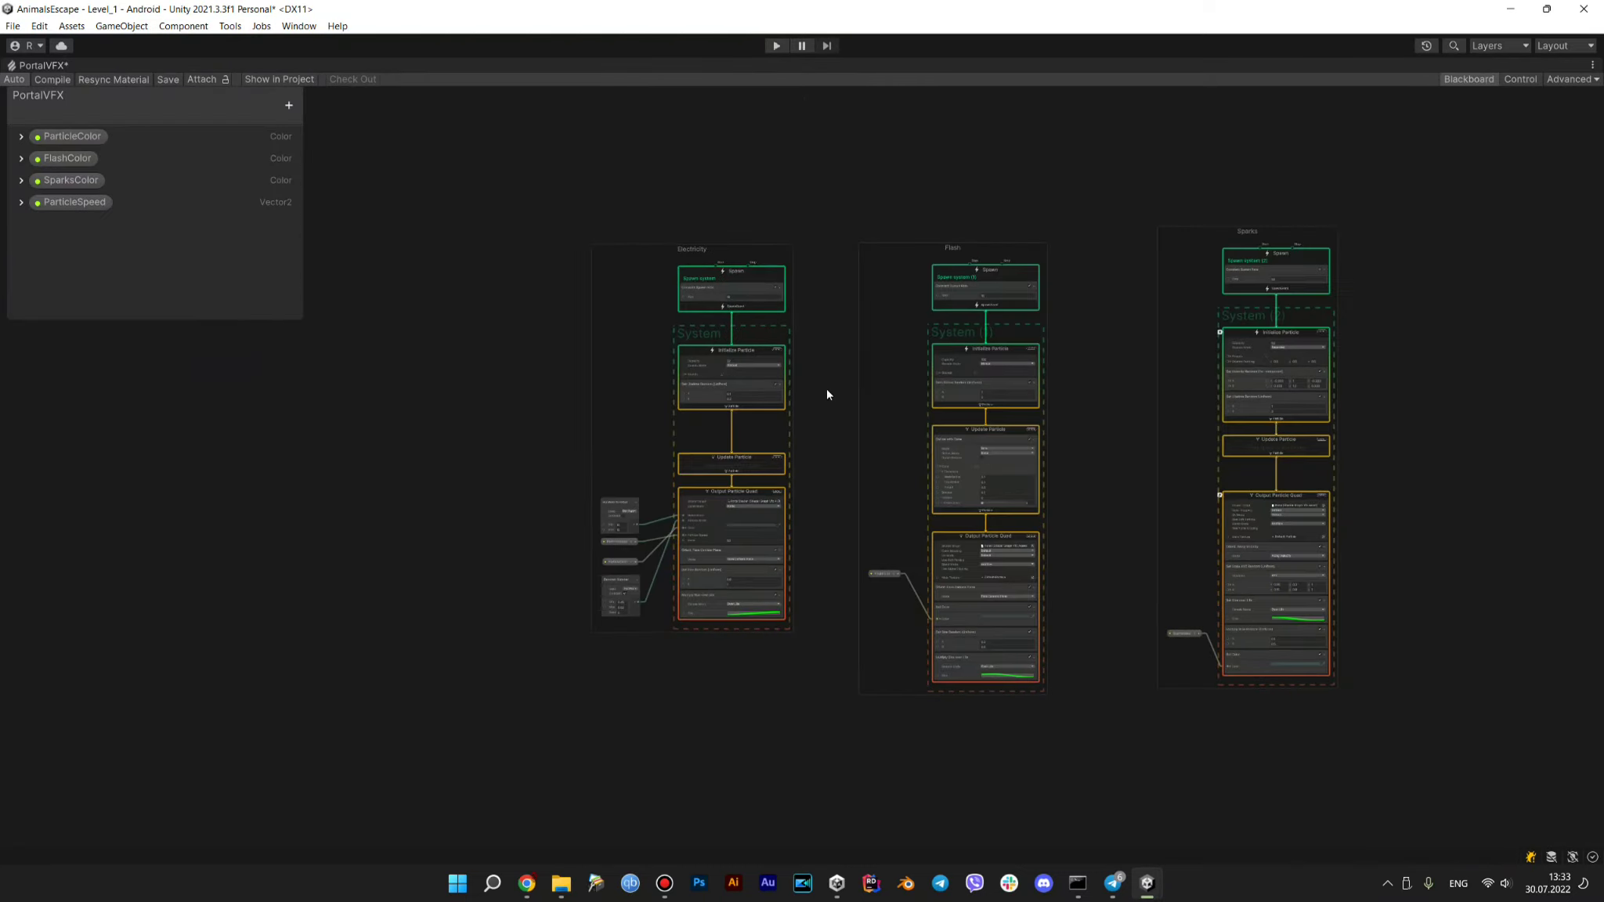
scroll(680, 376, up, 2)
scroll(744, 337, up, 2)
scroll(859, 438, down, 2)
middle_drag(858, 438, 731, 439)
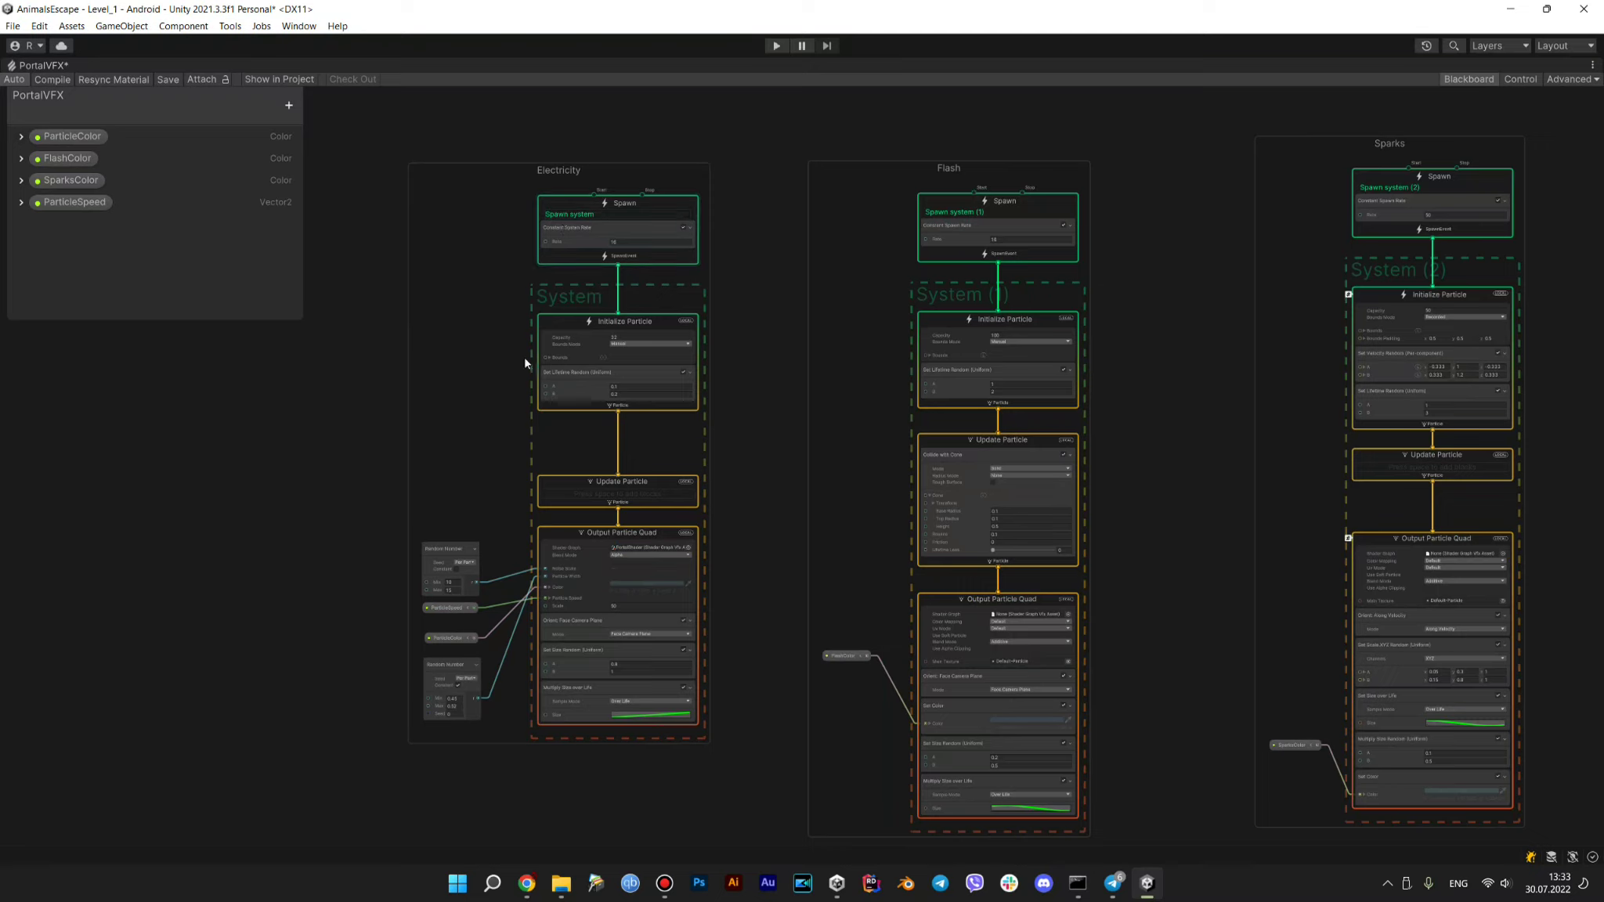
Pull a wire from the Spawn output, cancel node creation, and re-centre the whole graph
mouse_move(594, 374)
drag(763, 278, 768, 281)
click(775, 112)
key(a)
scroll(1168, 201, down, 3)
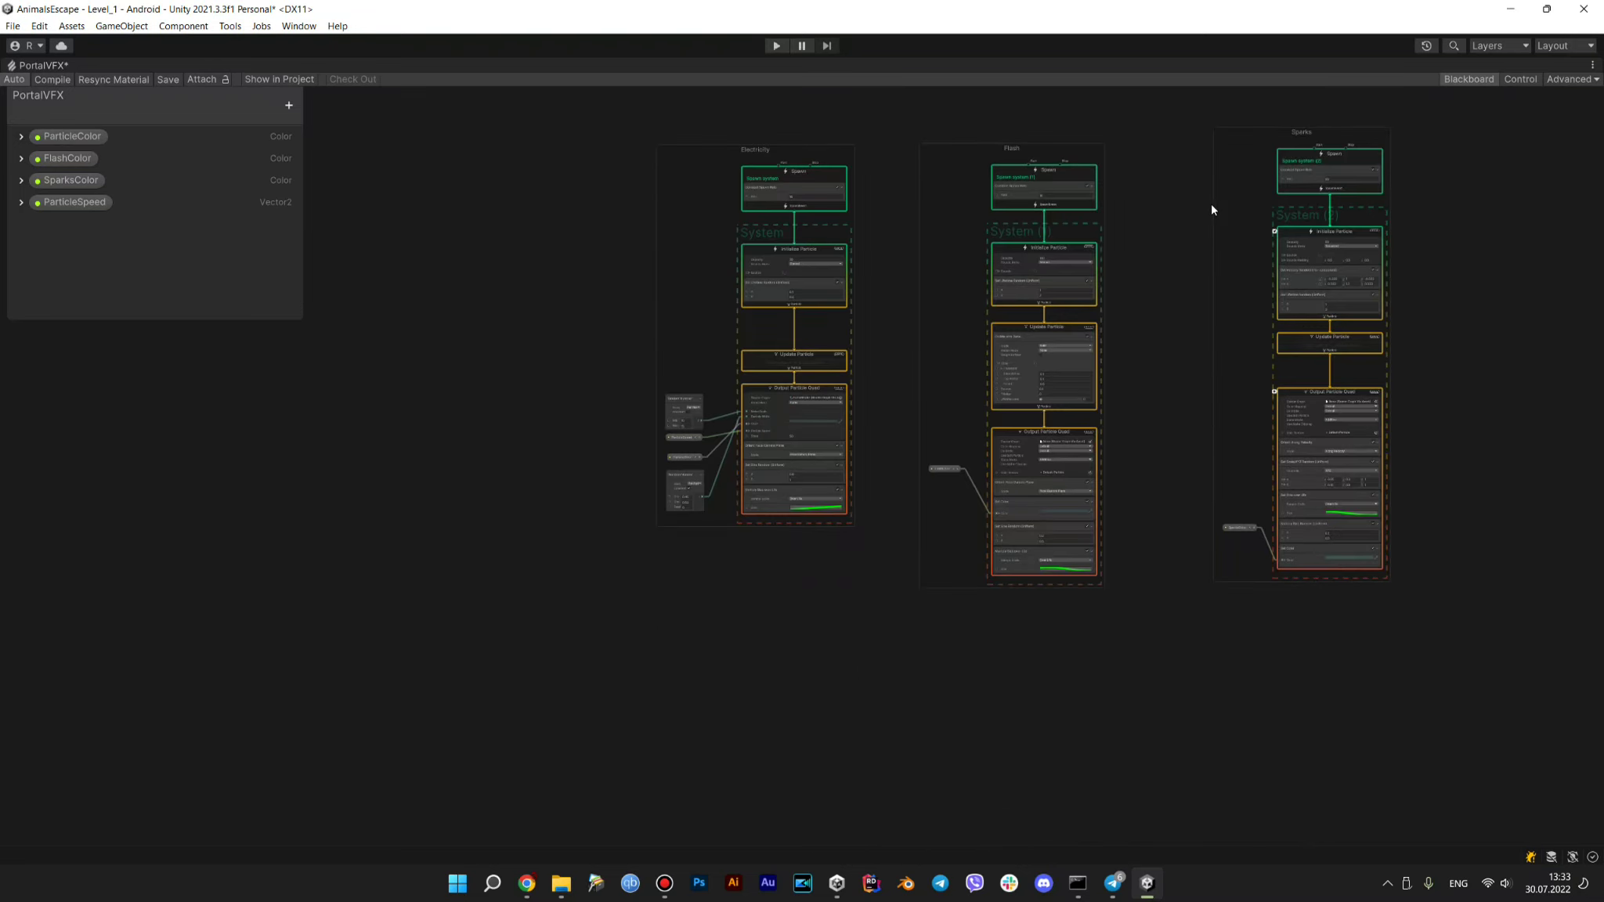
Drag the Sparks group down level with the Electricity and Flash groups
drag(1349, 430, 1321, 284)
click(1270, 155)
drag(1285, 137, 1293, 202)
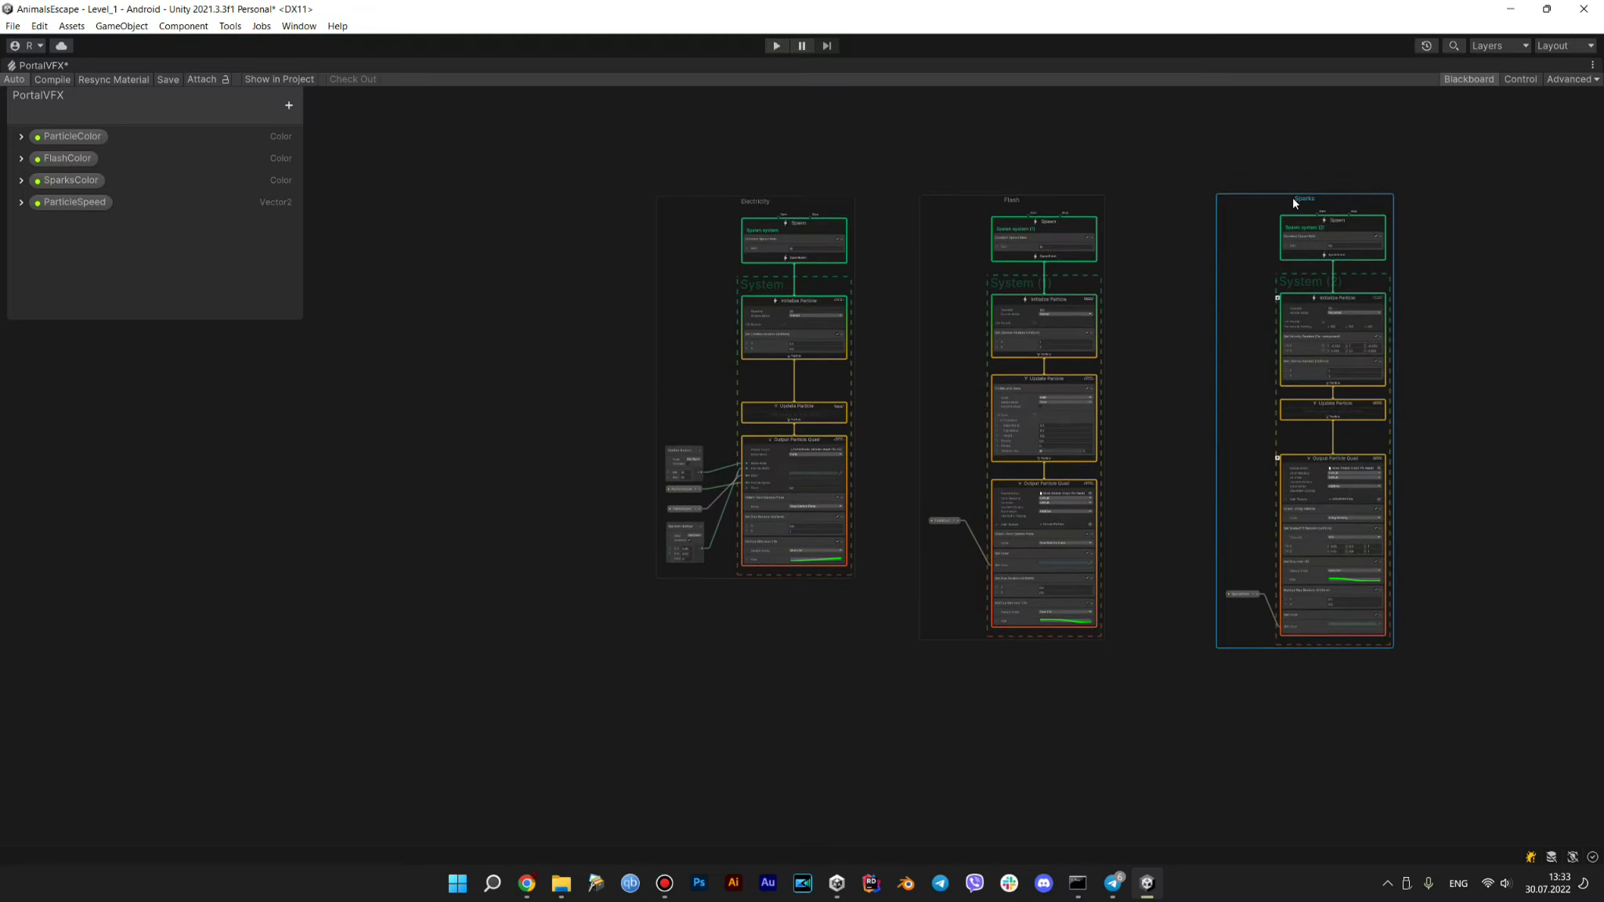
scroll(1039, 209, up, 2)
scroll(1007, 170, up, 2)
scroll(824, 249, up, 2)
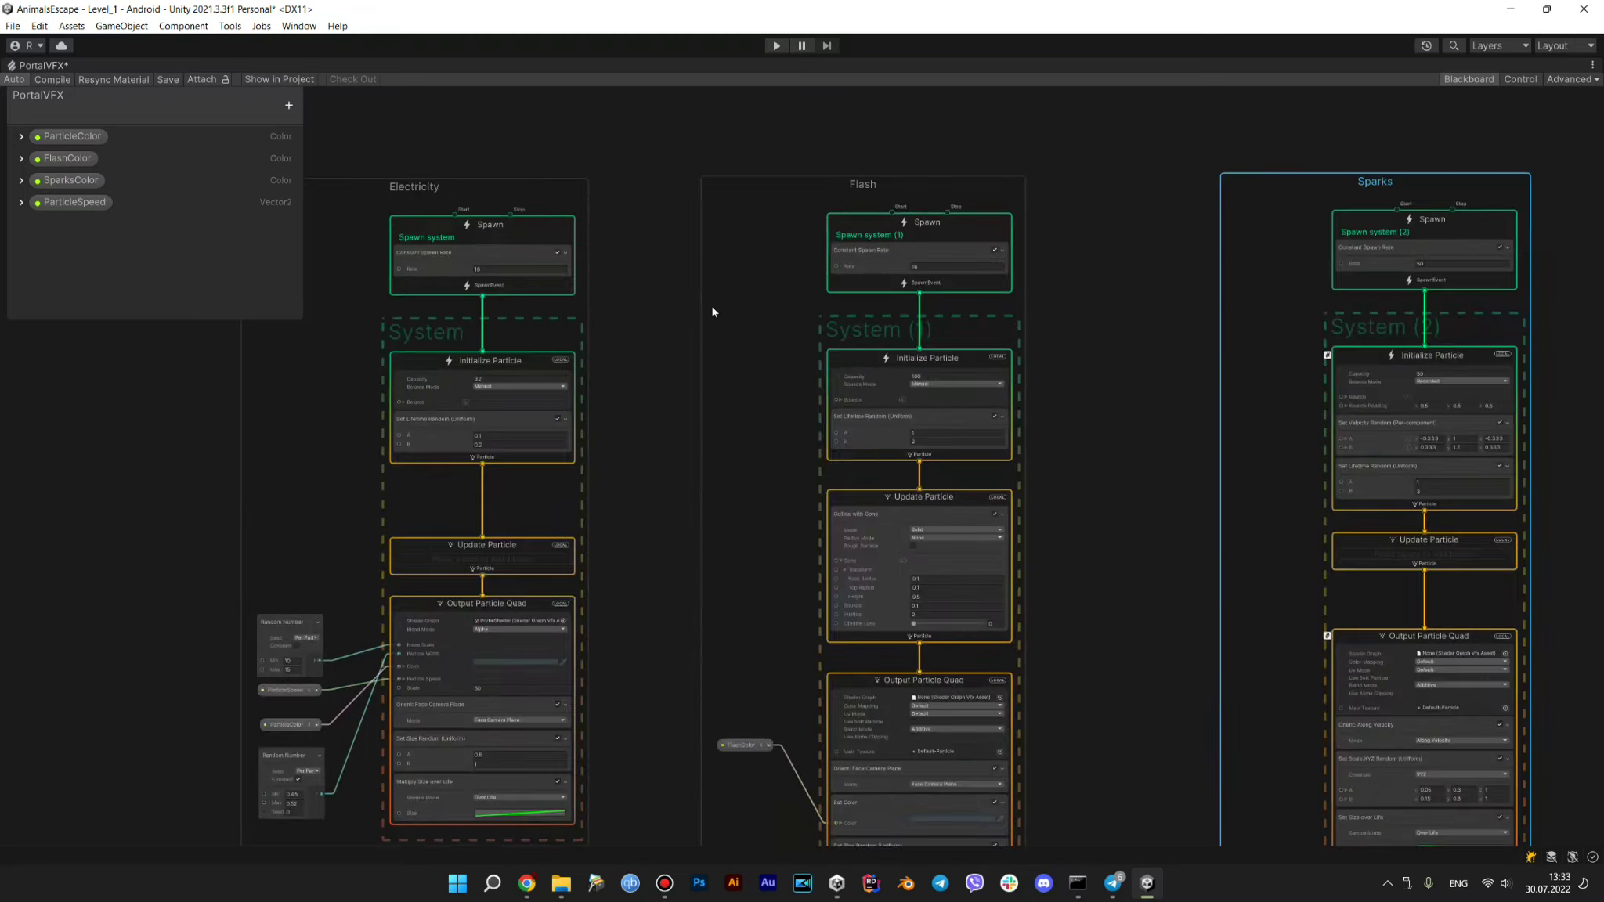
scroll(882, 313, up, 2)
scroll(869, 323, up, 1)
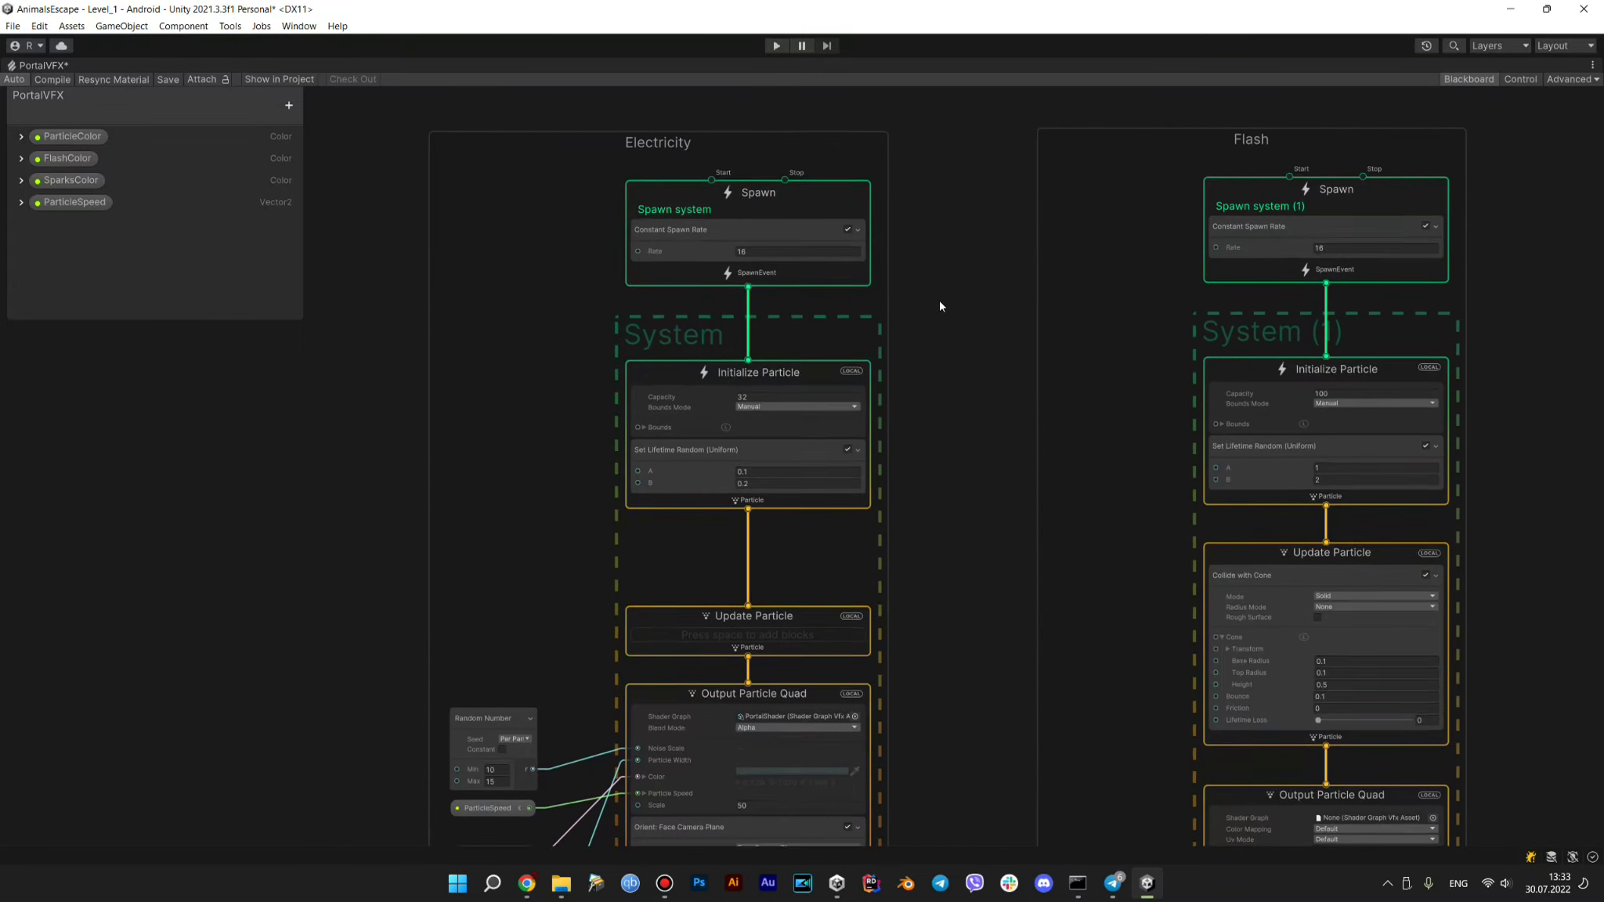
middle_drag(805, 315, 965, 310)
click(1470, 79)
click(1521, 79)
click(1569, 79)
click(1520, 80)
click(1481, 81)
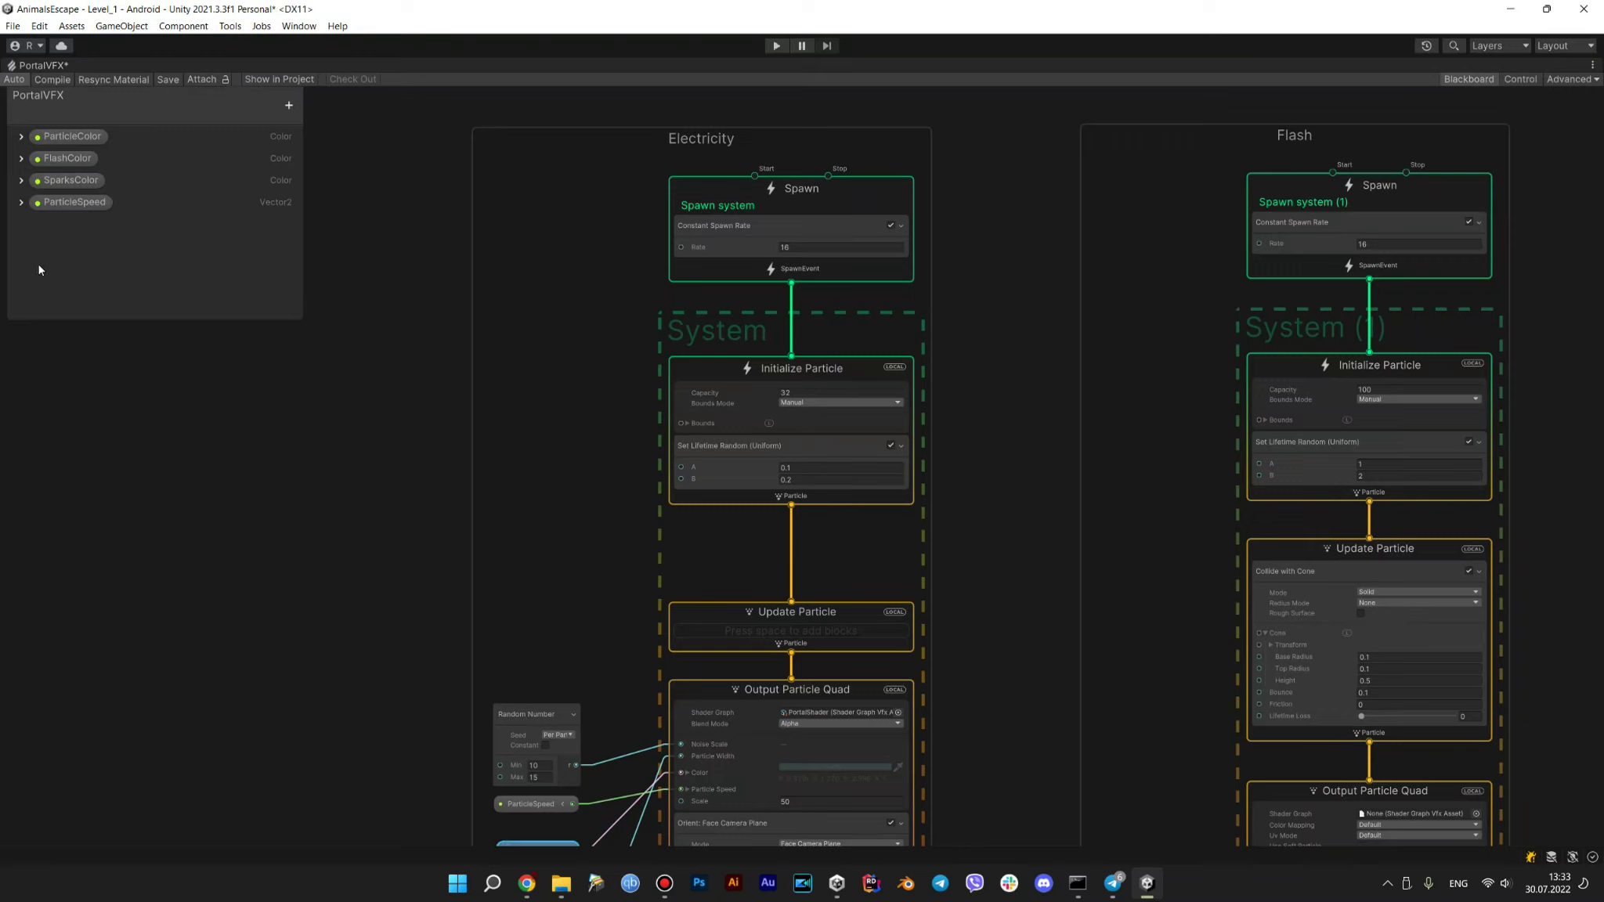
click(288, 105)
click(195, 280)
mouse_move(598, 505)
middle_down()
mouse_move(662, 322)
mouse_move(666, 378)
middle_up()
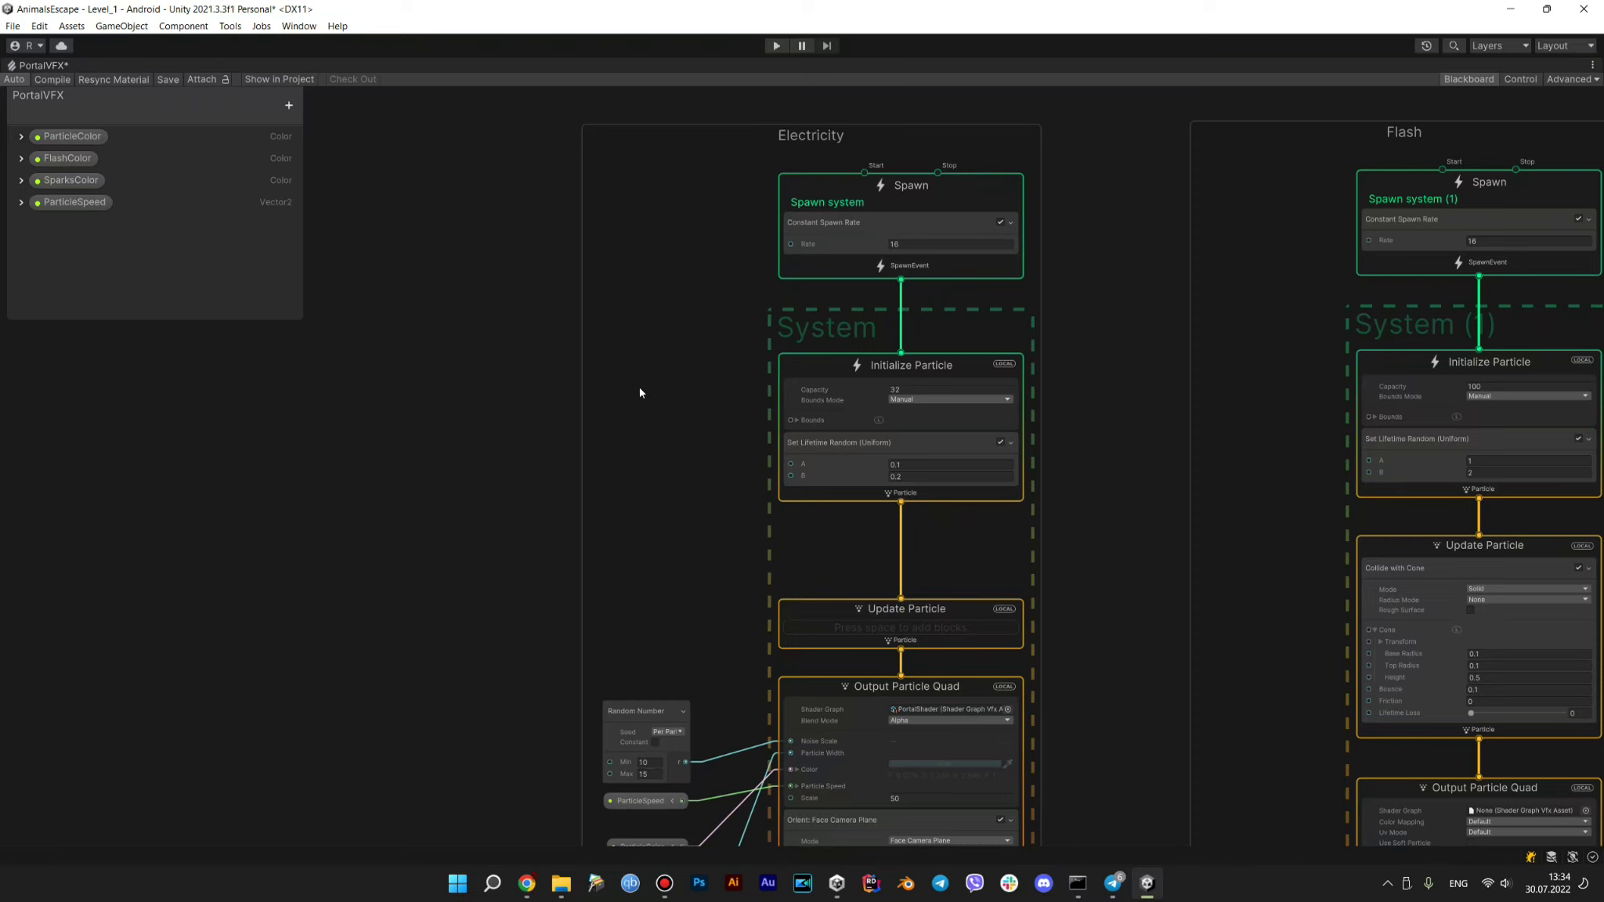
scroll(687, 406, down, 2)
scroll(765, 409, up, 3)
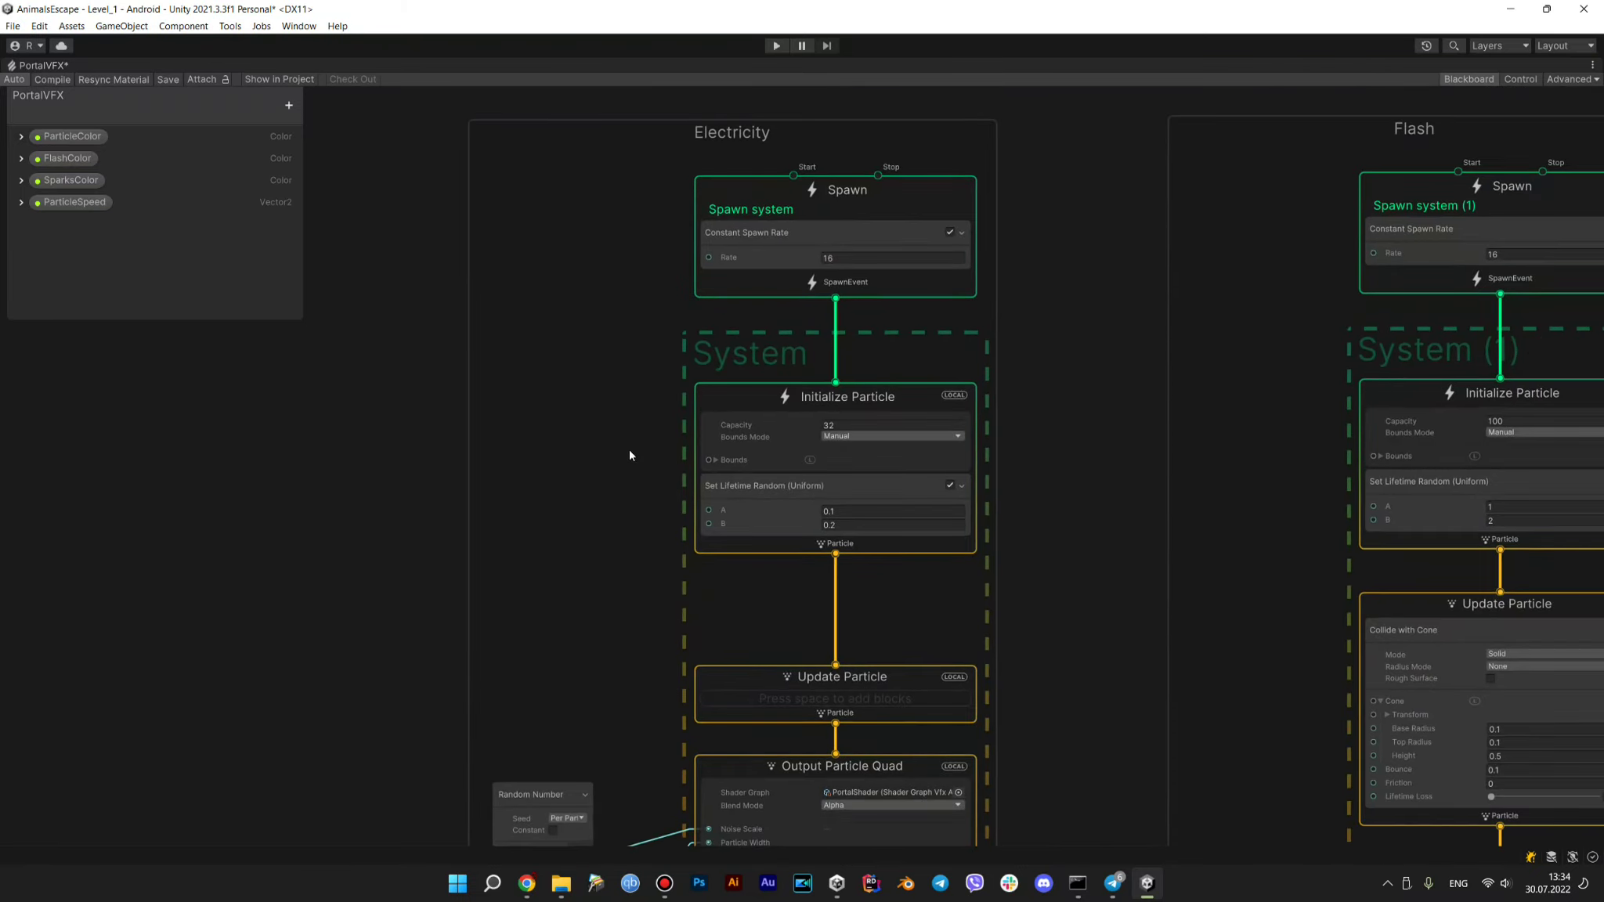
middle_drag(629, 455, 509, 511)
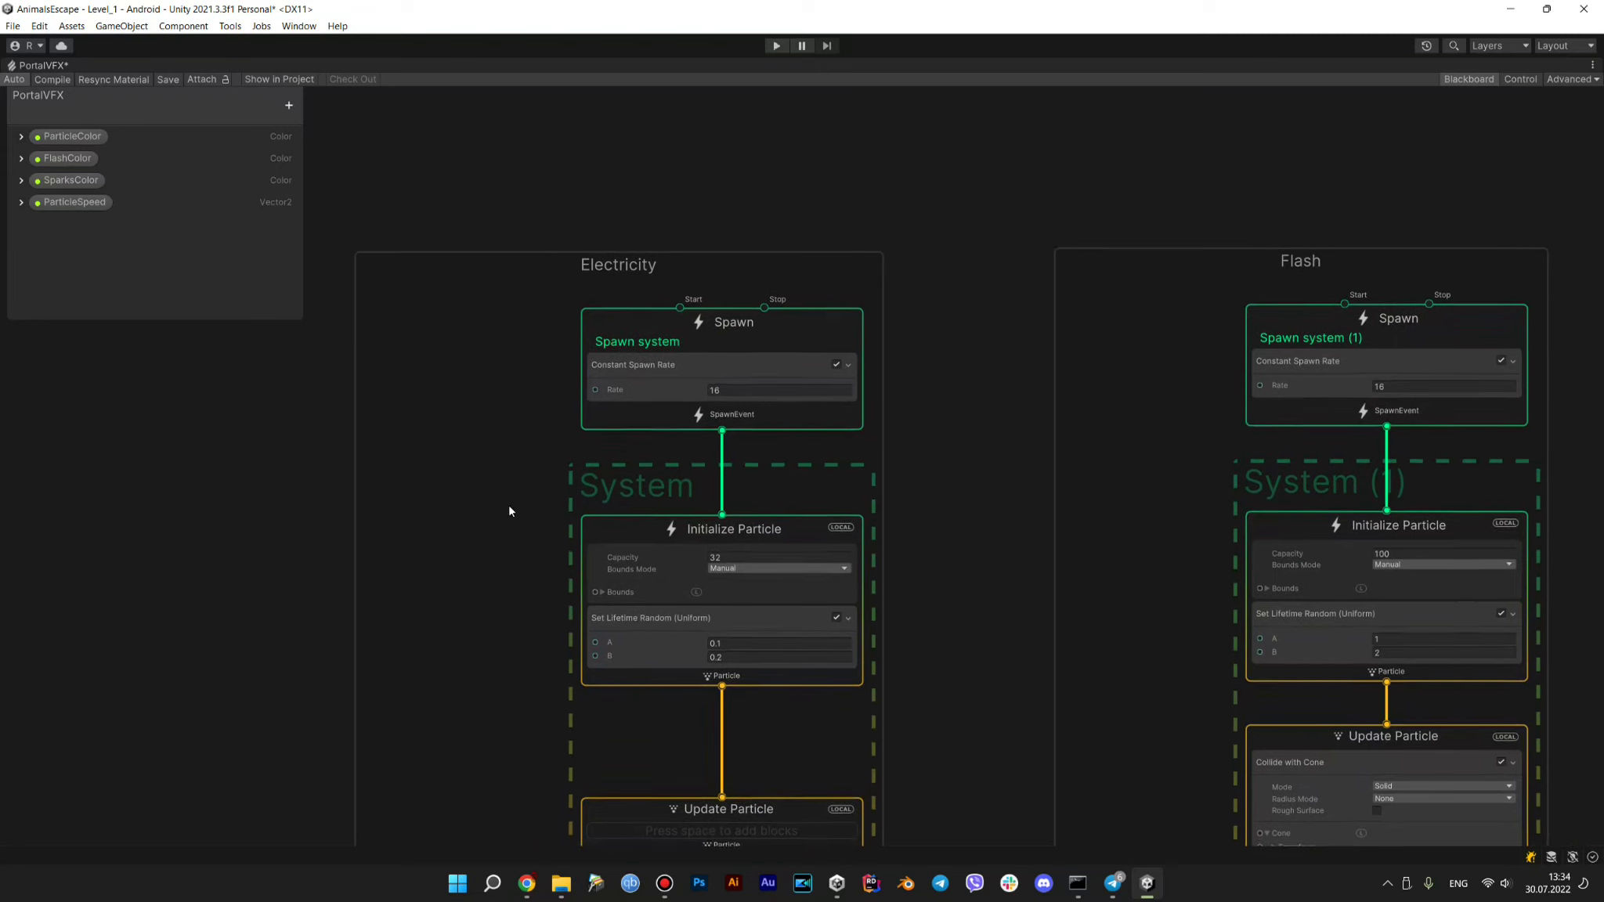
Try adding a block to the Spawn node, cancel, and bring Electricity's node stack into view
right_click(617, 409)
click(650, 418)
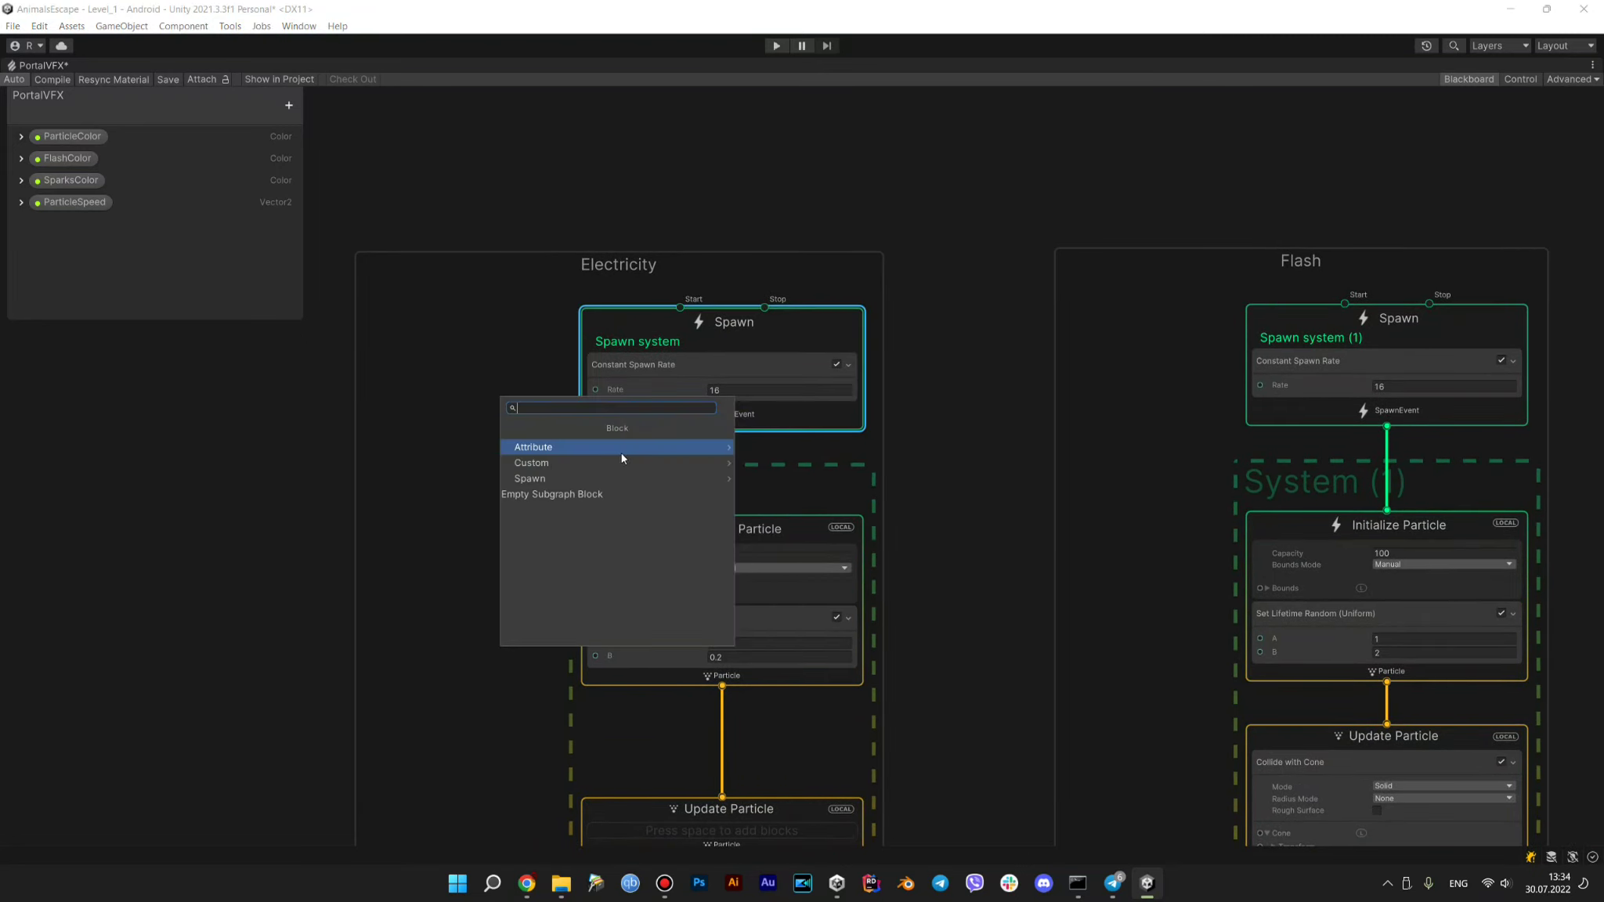
text(set s)
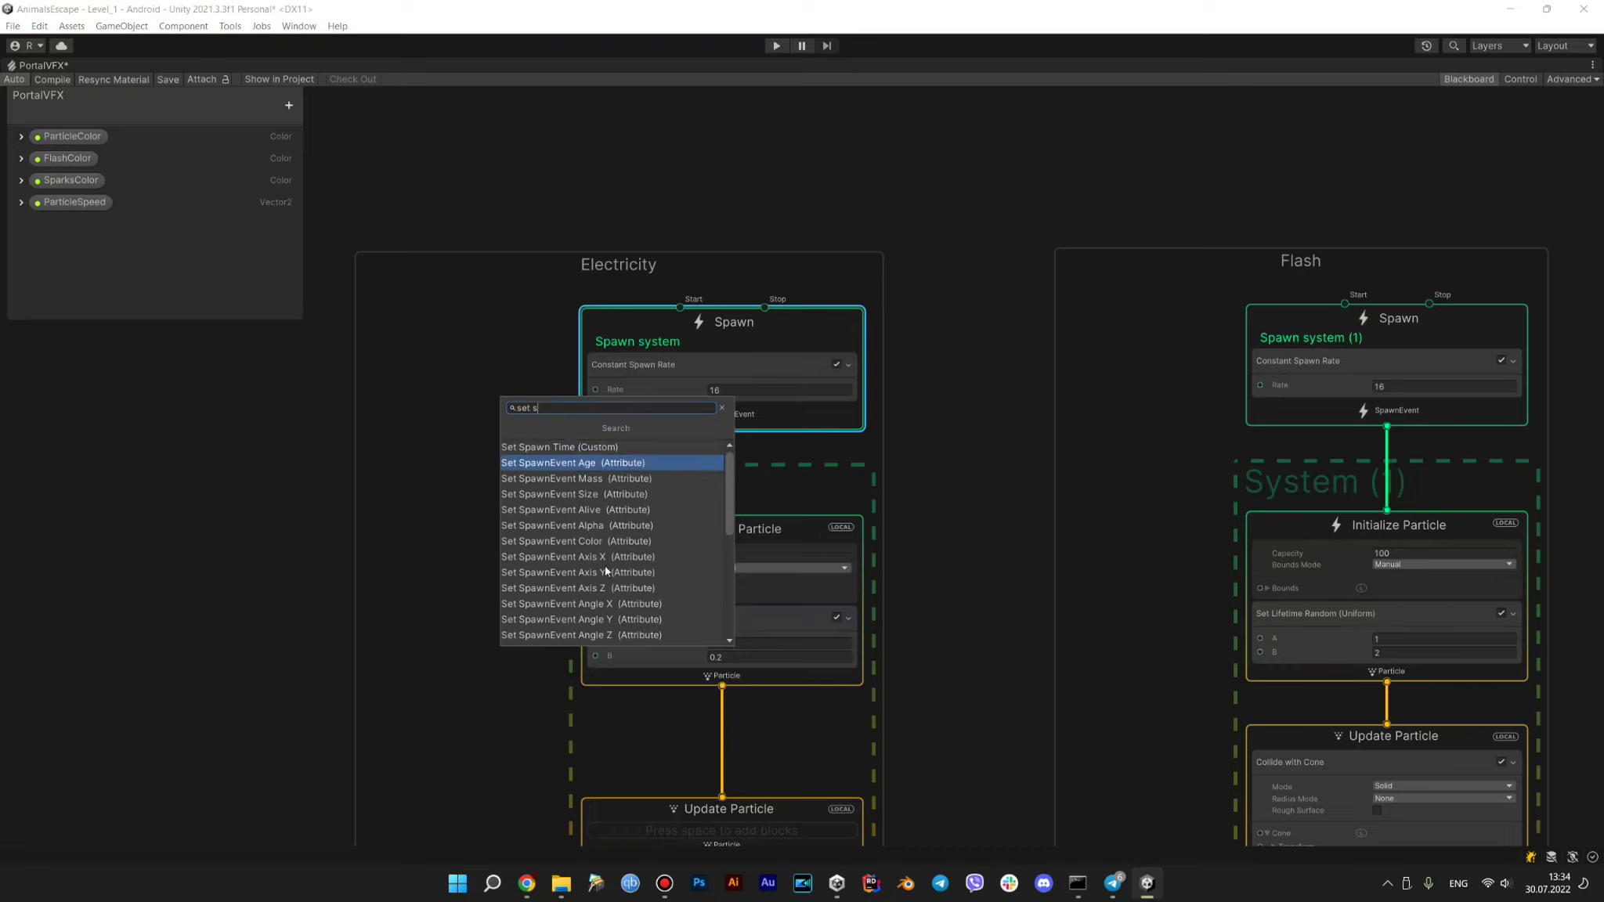
scroll(596, 552, down, 4)
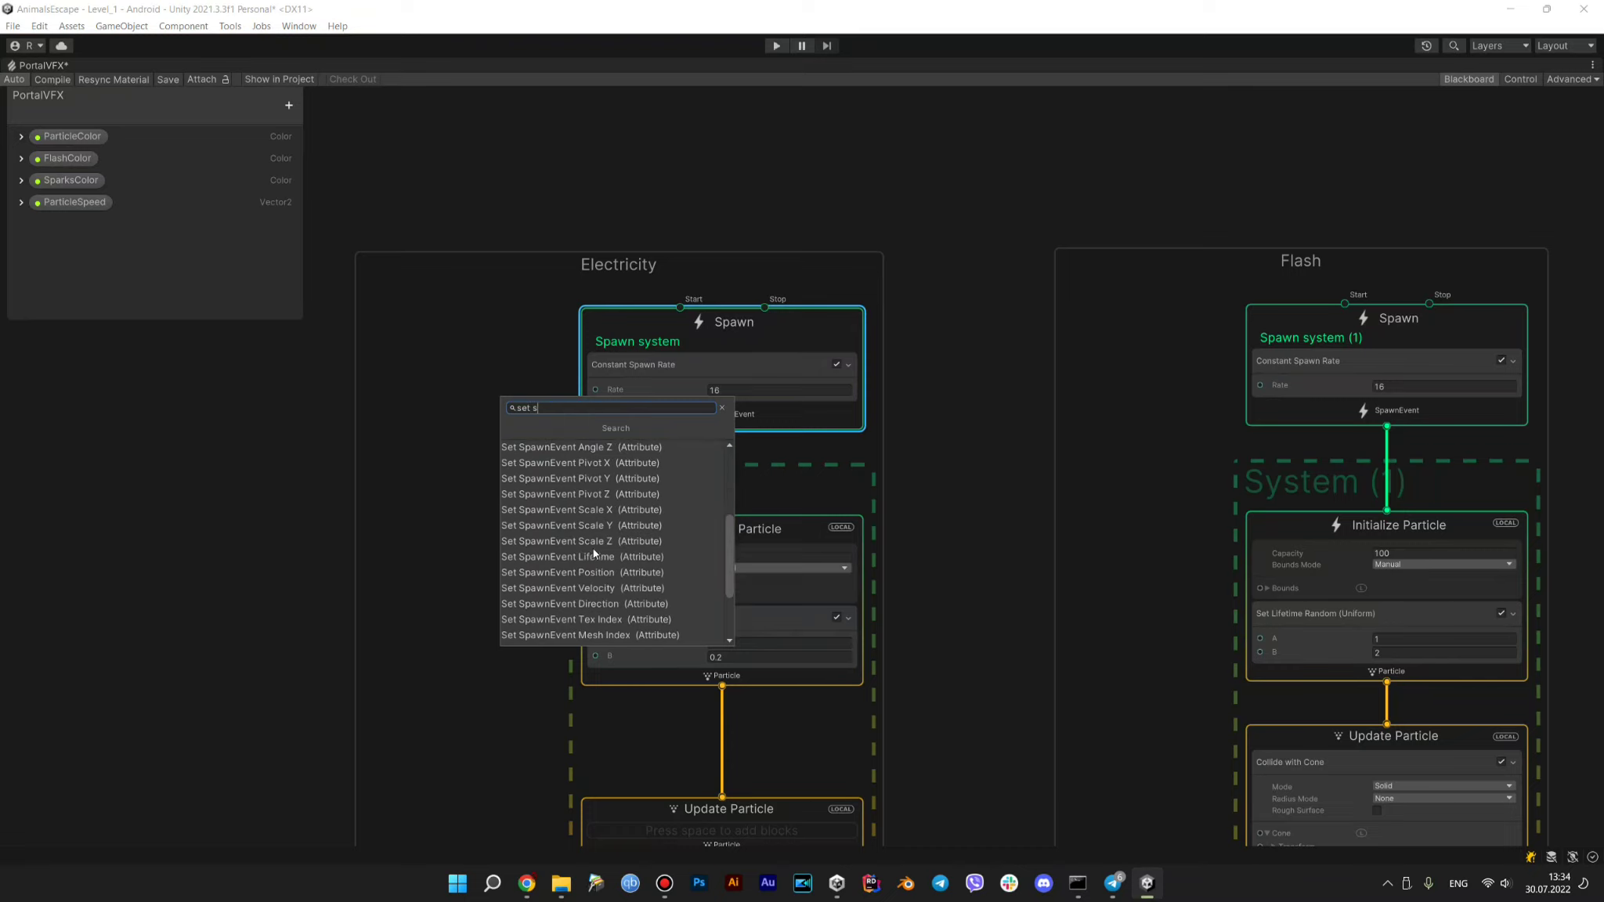
scroll(590, 557, down, 2)
click(453, 516)
scroll(560, 559, down, 2)
middle_drag(644, 674, 651, 438)
Add a Set Size block with size 0.1 to Electricity's Initialize Particle node
right_click(608, 380)
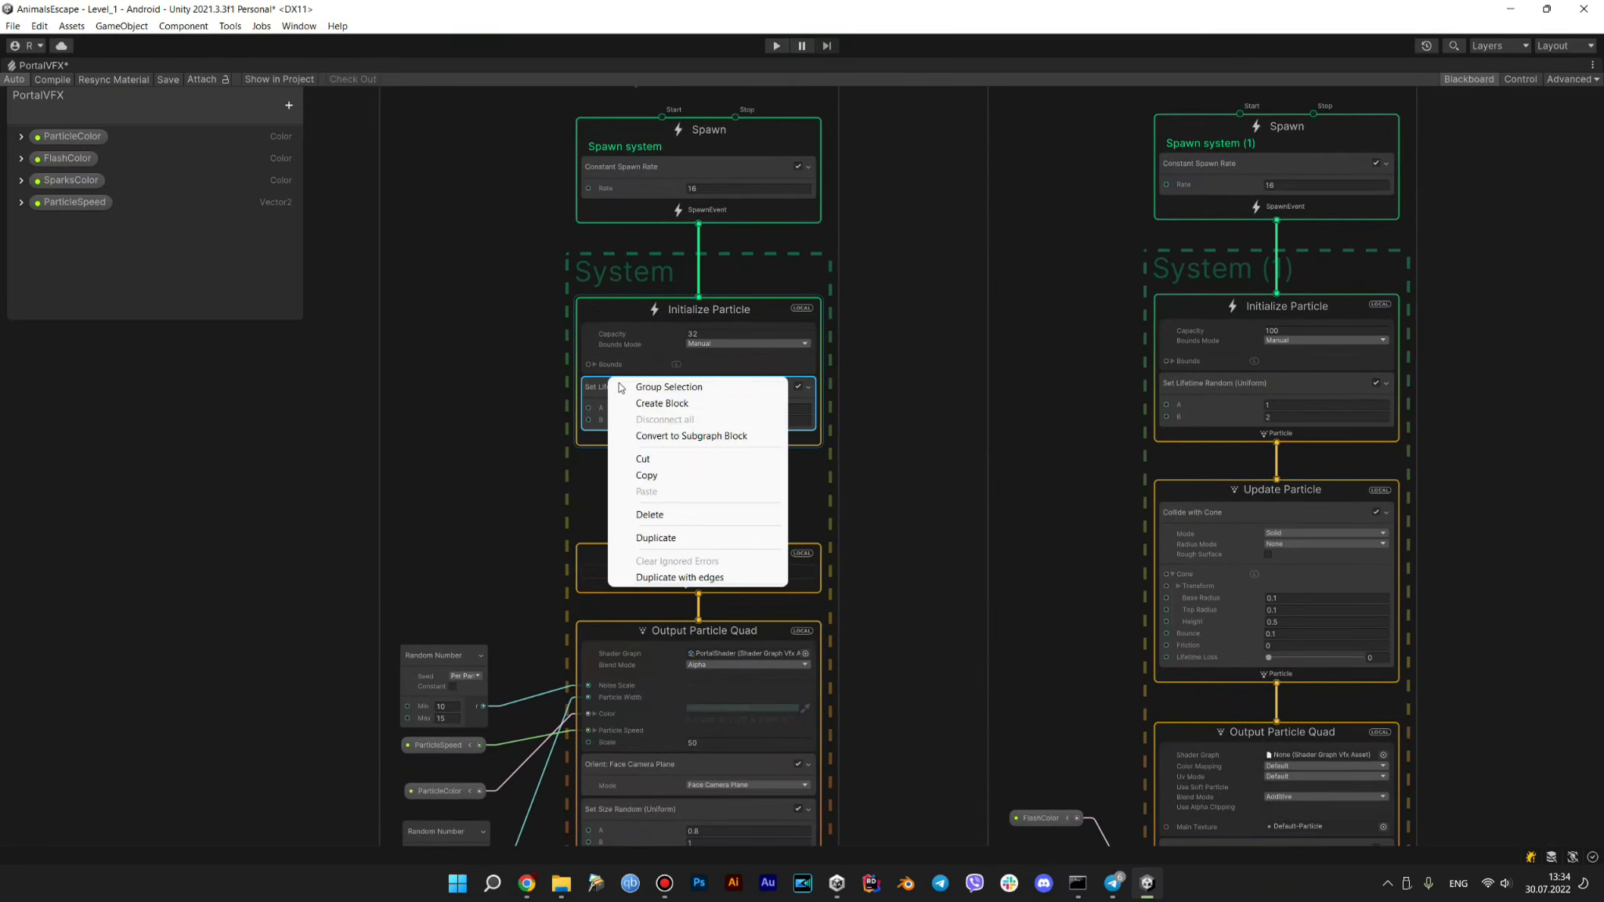
click(594, 440)
right_click(594, 441)
click(633, 453)
text(set s)
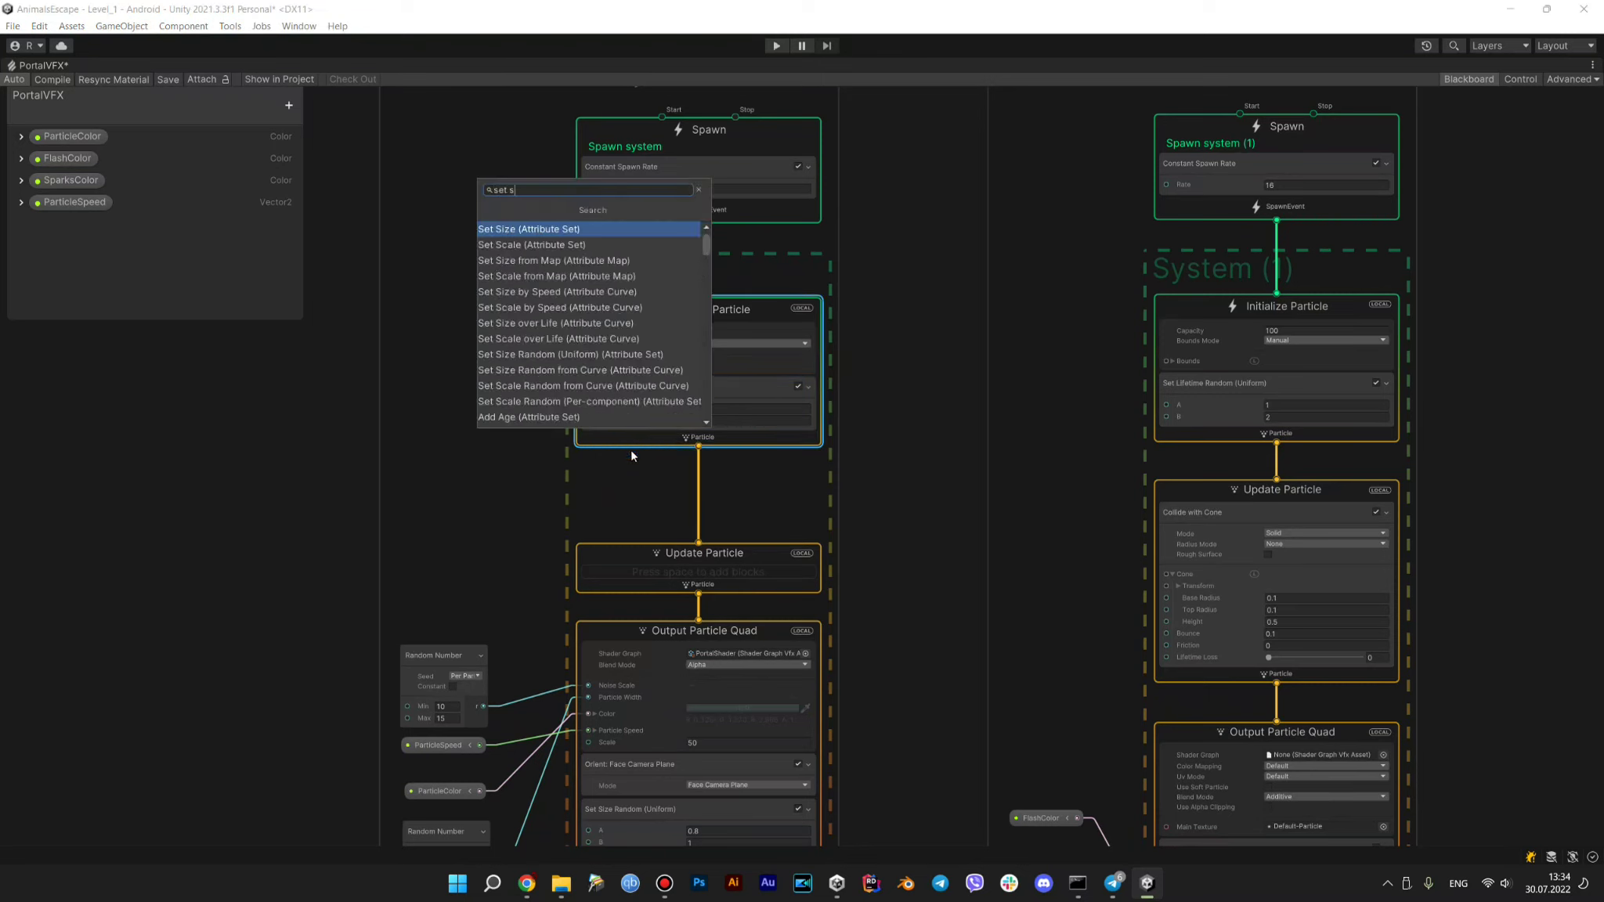
key(Return)
click(723, 463)
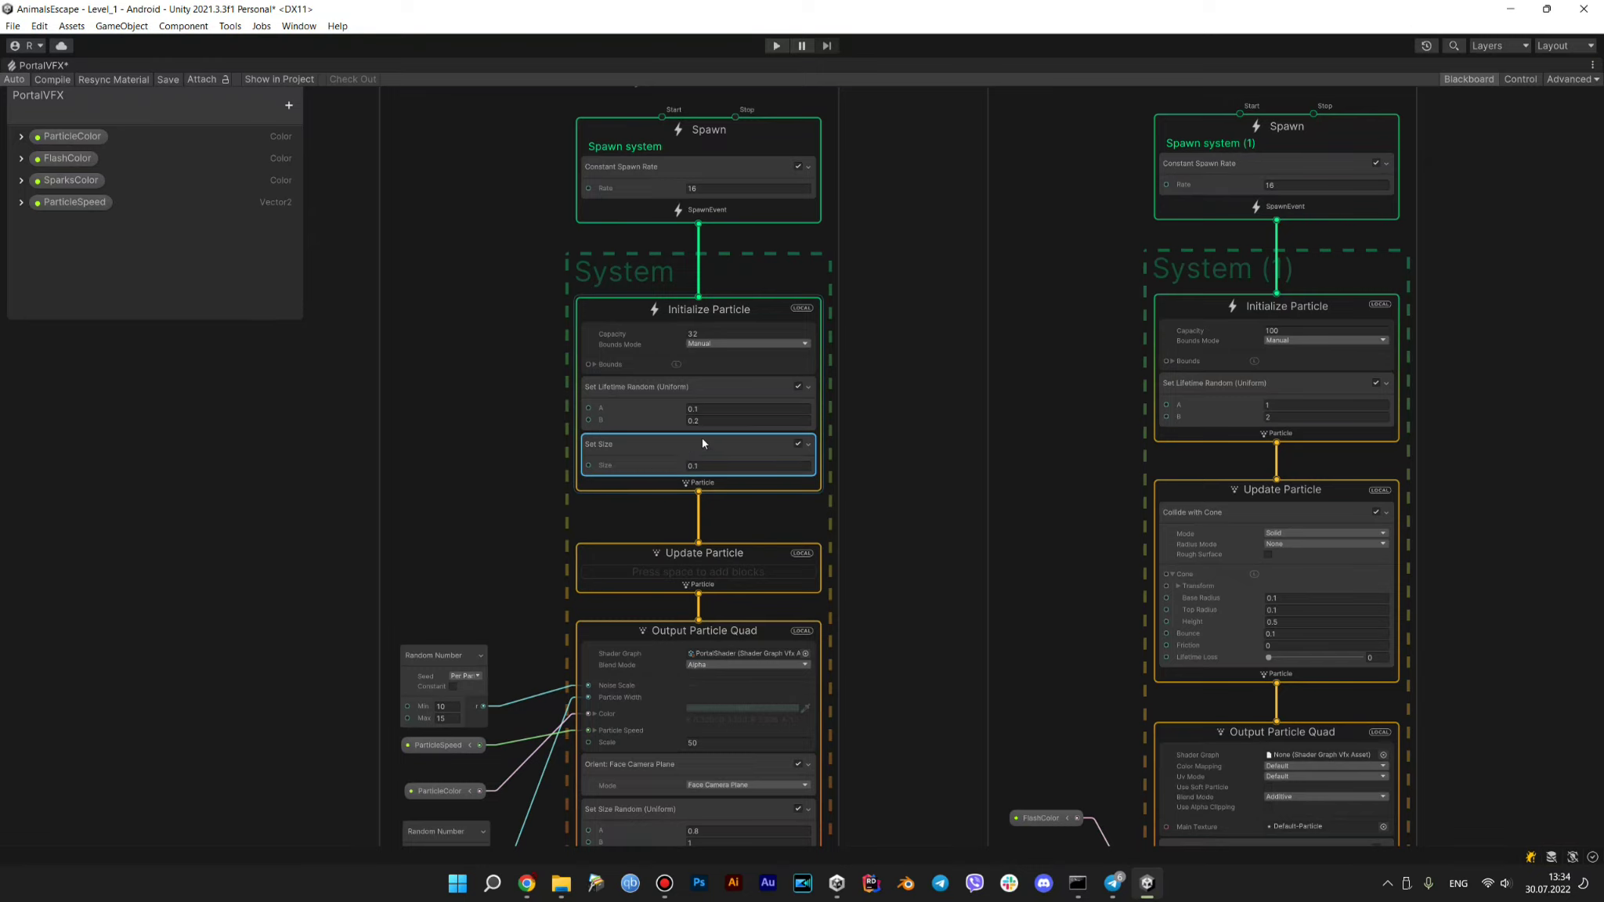
Restore the normal editor layout and bring Electricity's Set Size block into view
double_click(56, 66)
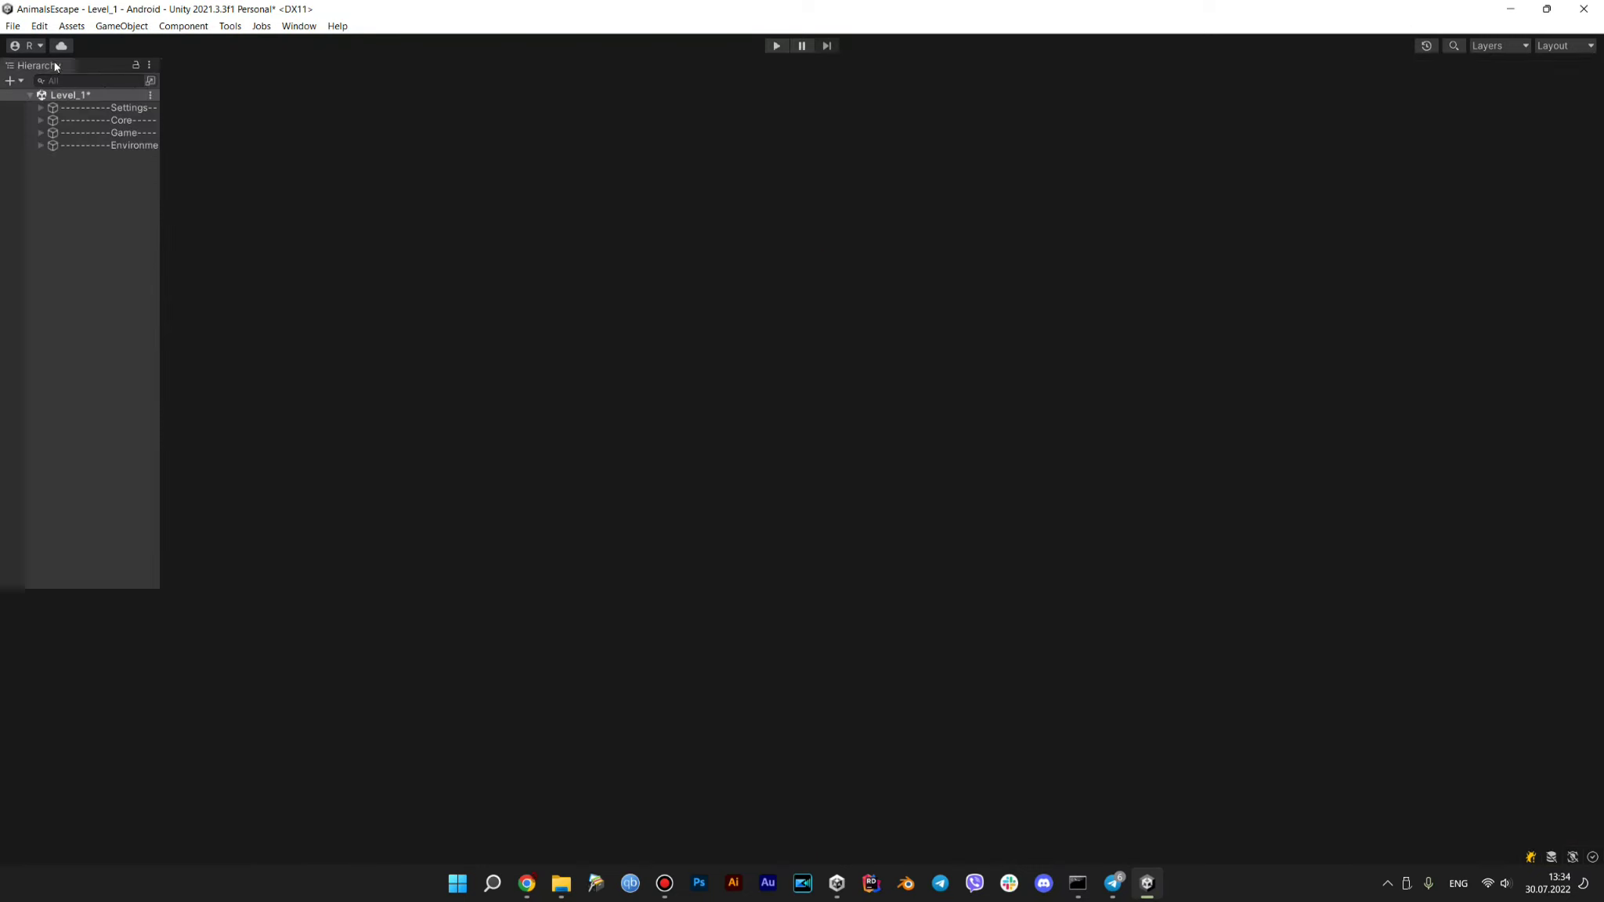
middle_drag(974, 261, 802, 233)
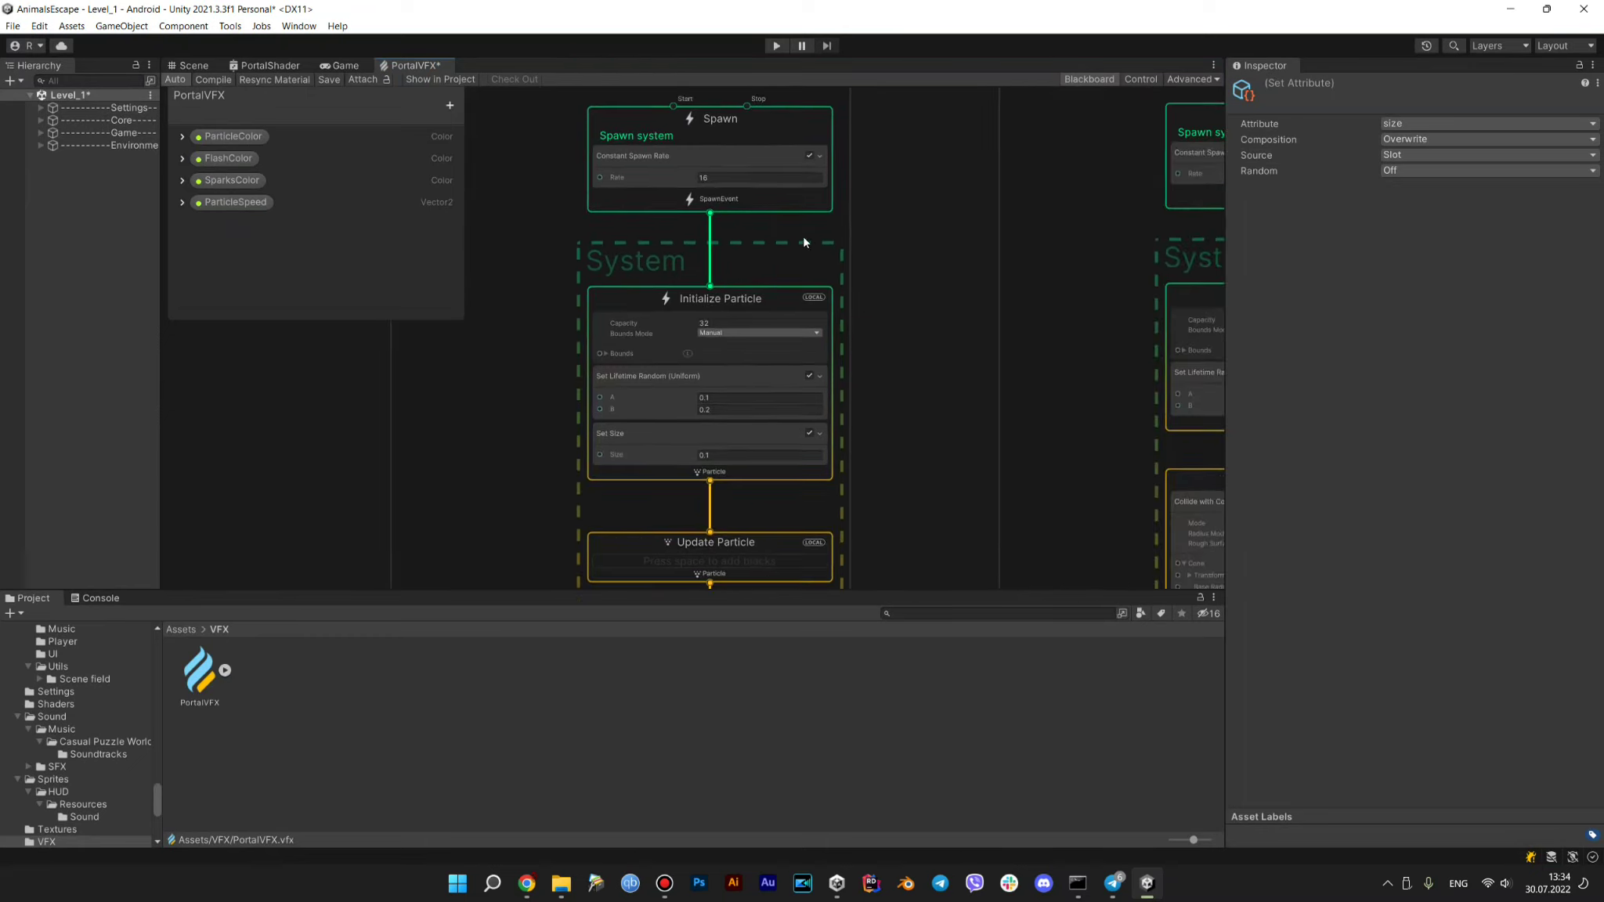
drag(729, 592, 729, 649)
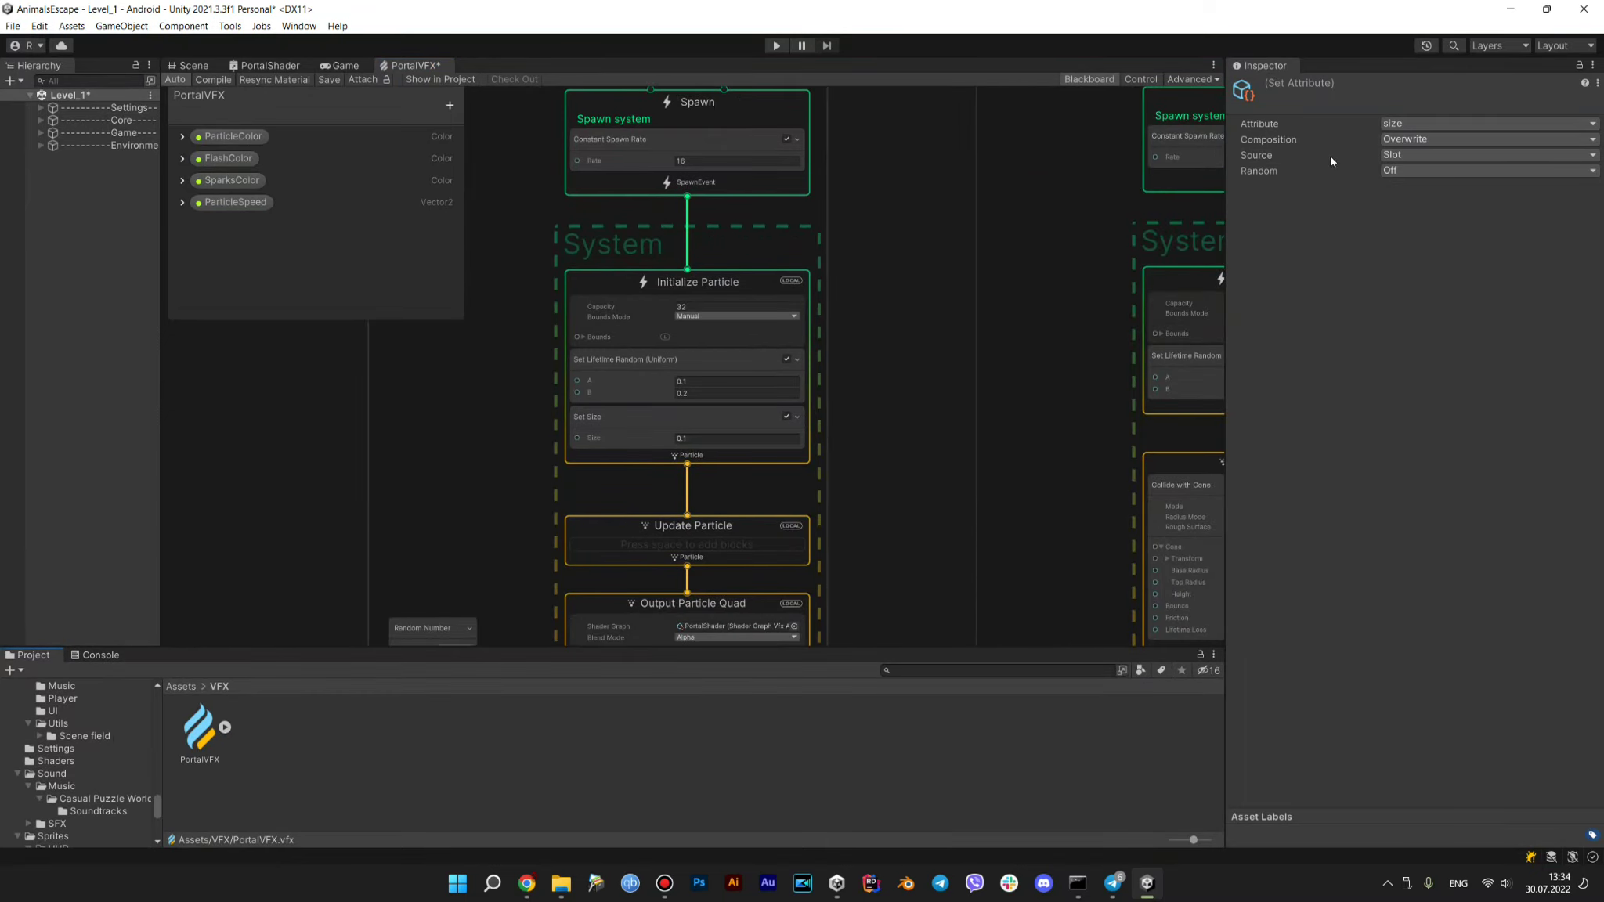
Turn the Set Size block into Set Size Random (Uniform), A and B at 0.1
click(637, 419)
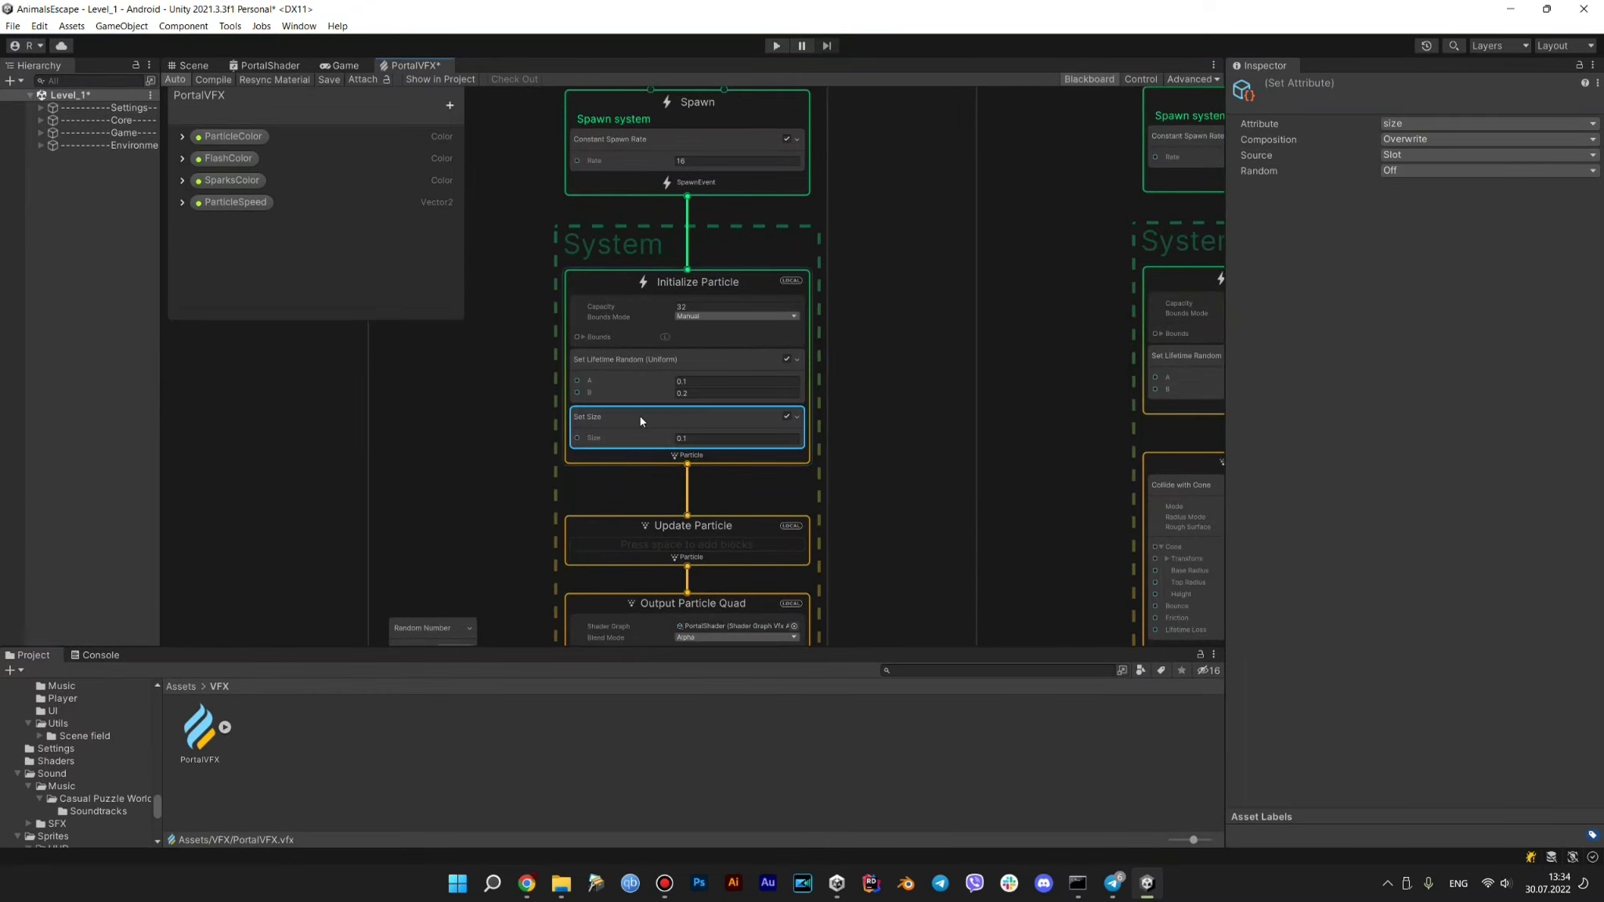
click(1418, 171)
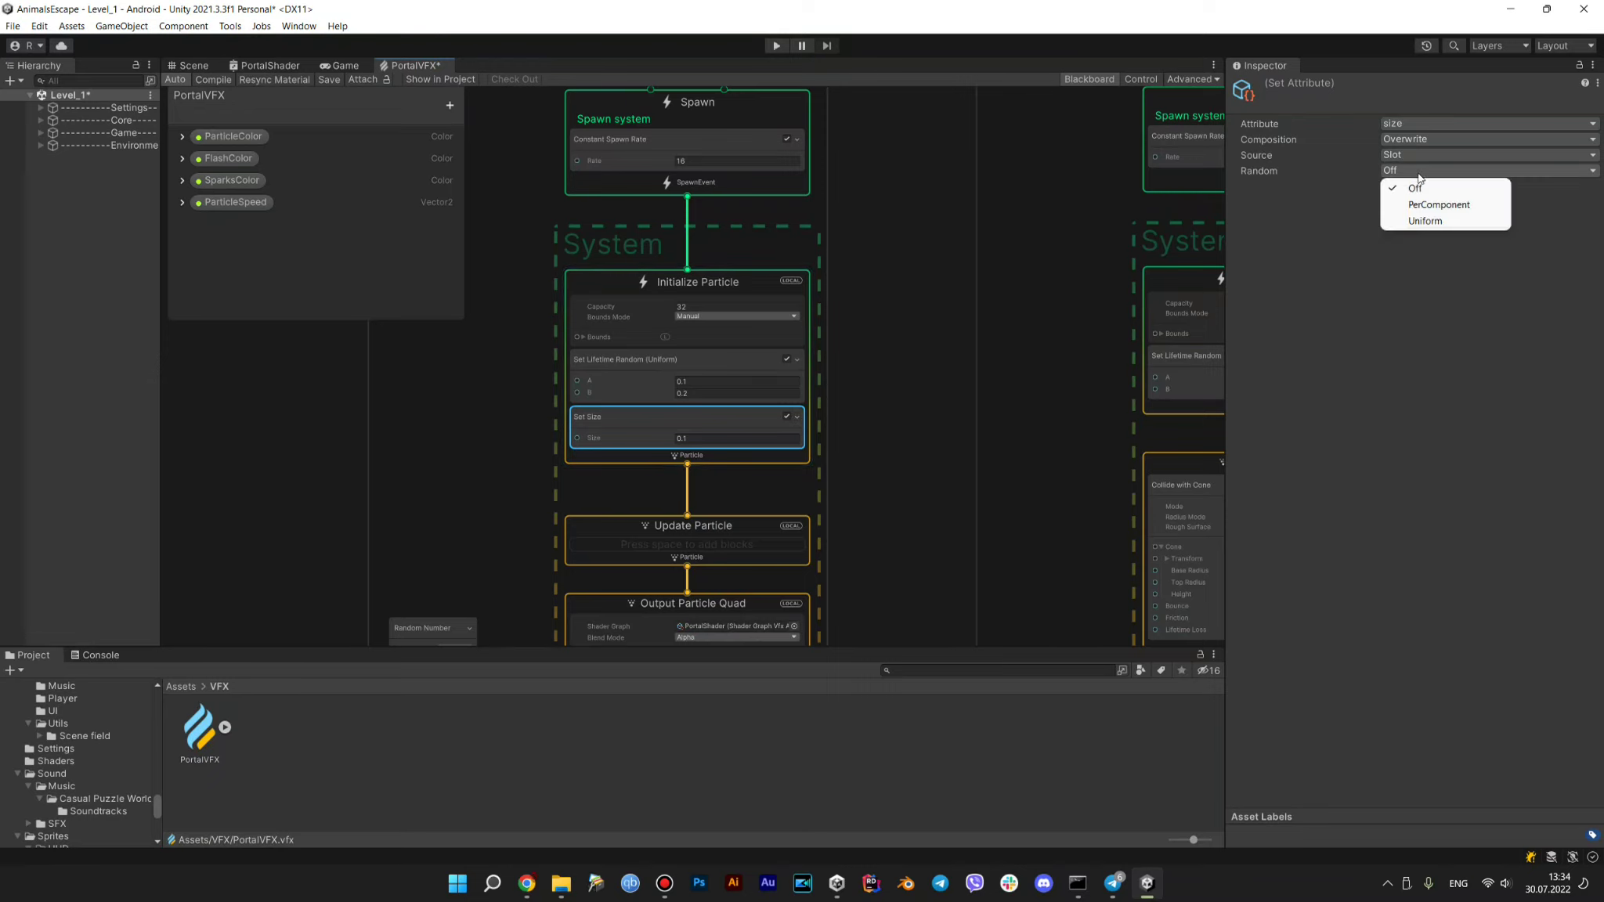
click(1461, 222)
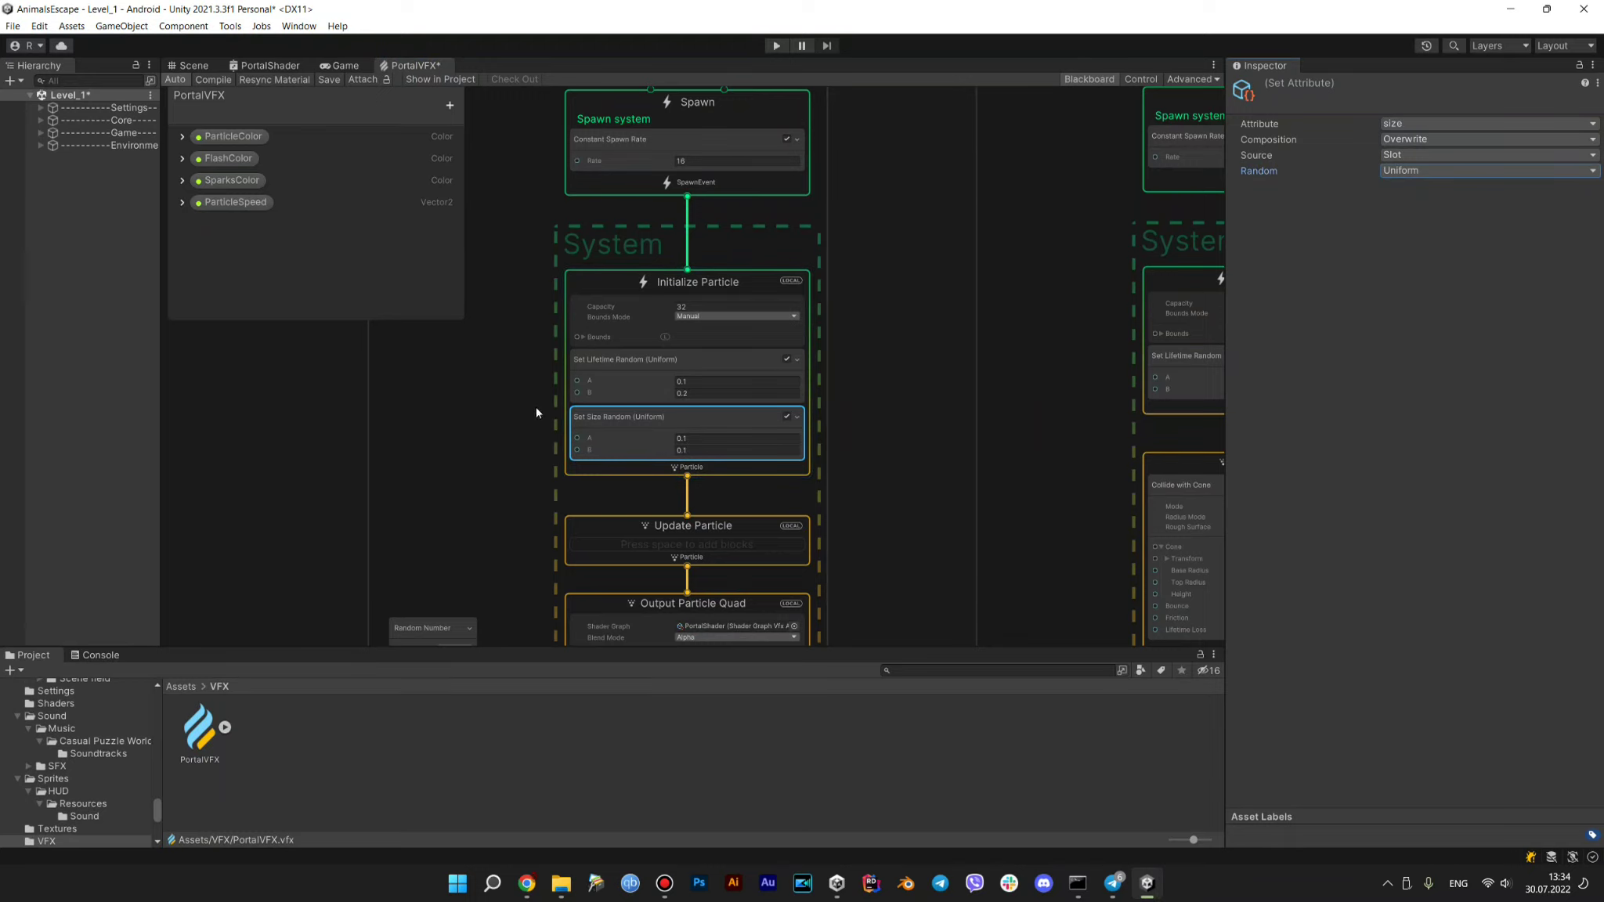
middle_drag(537, 407, 713, 420)
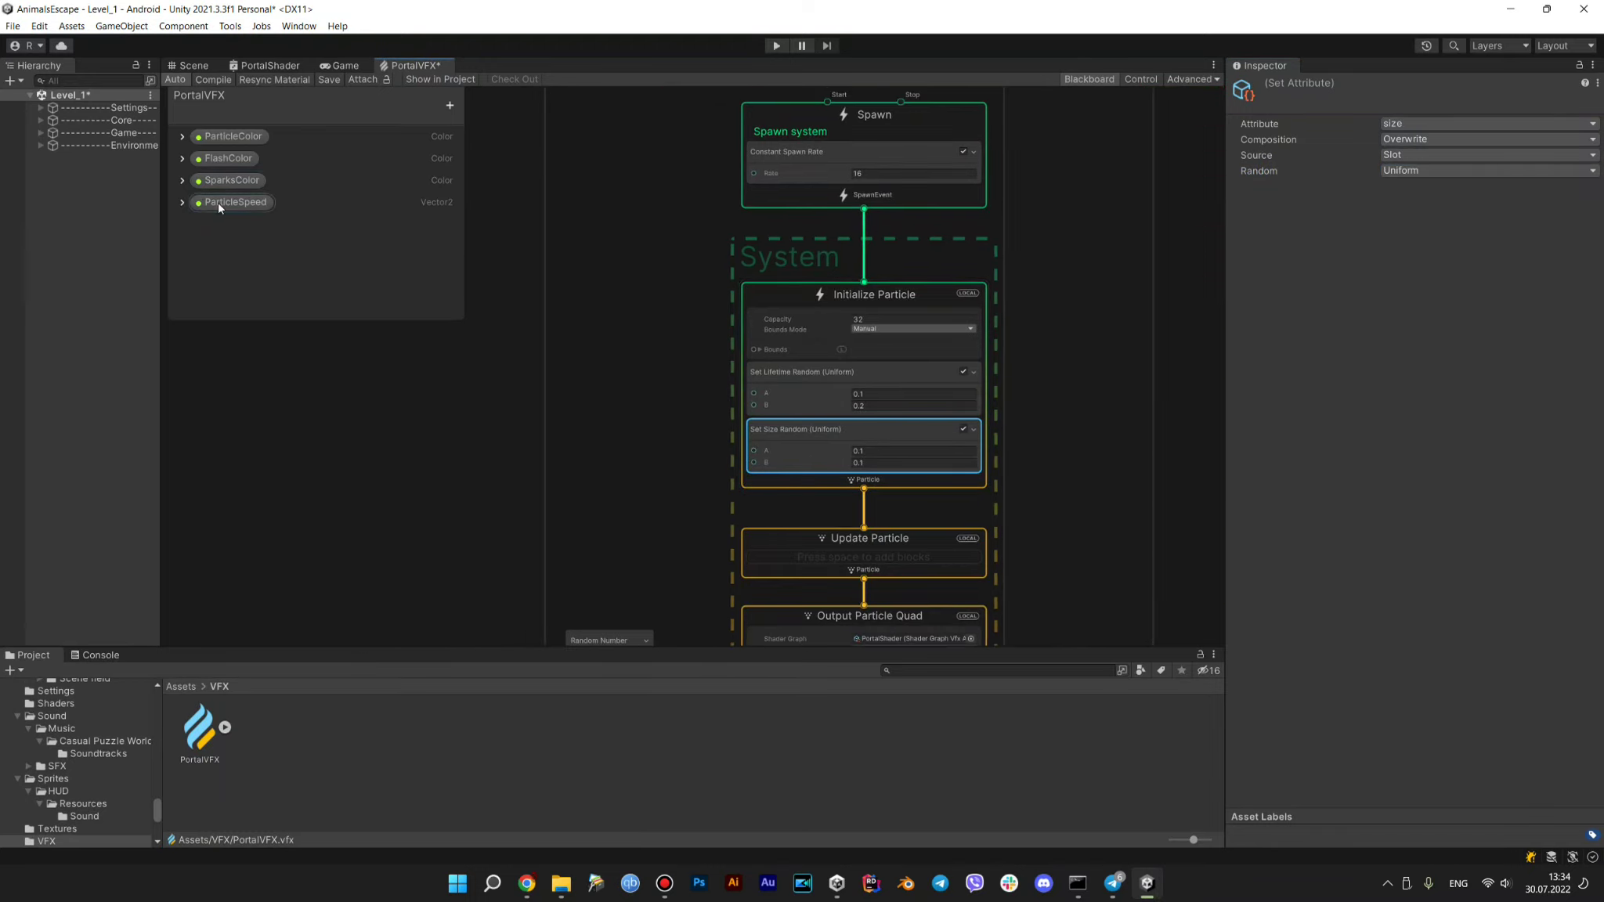
click(450, 105)
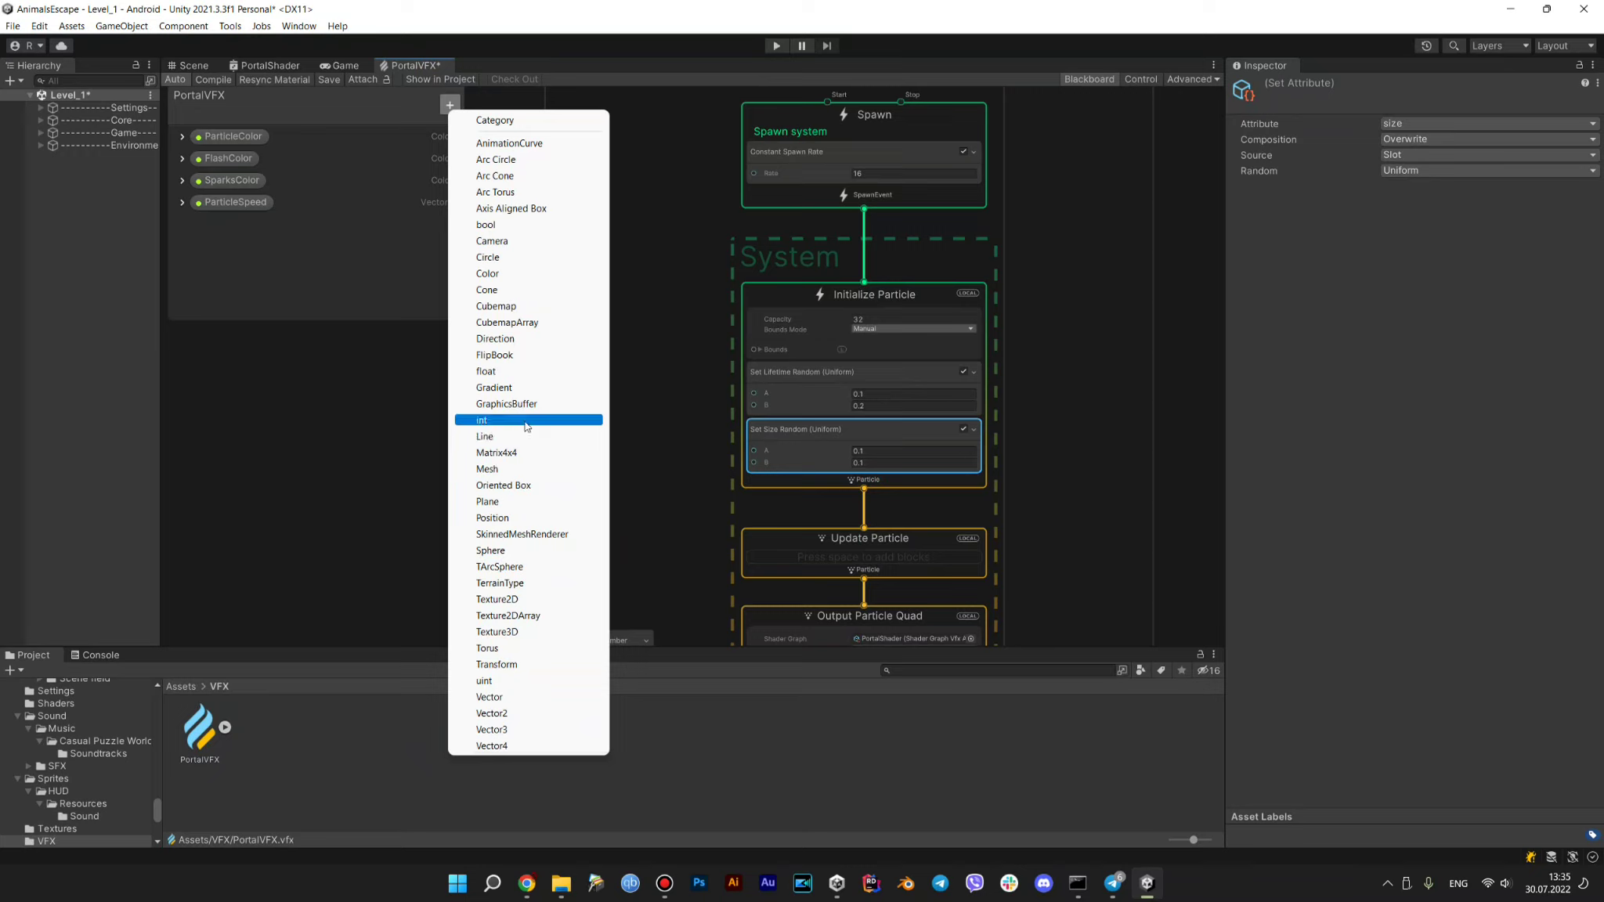
click(525, 371)
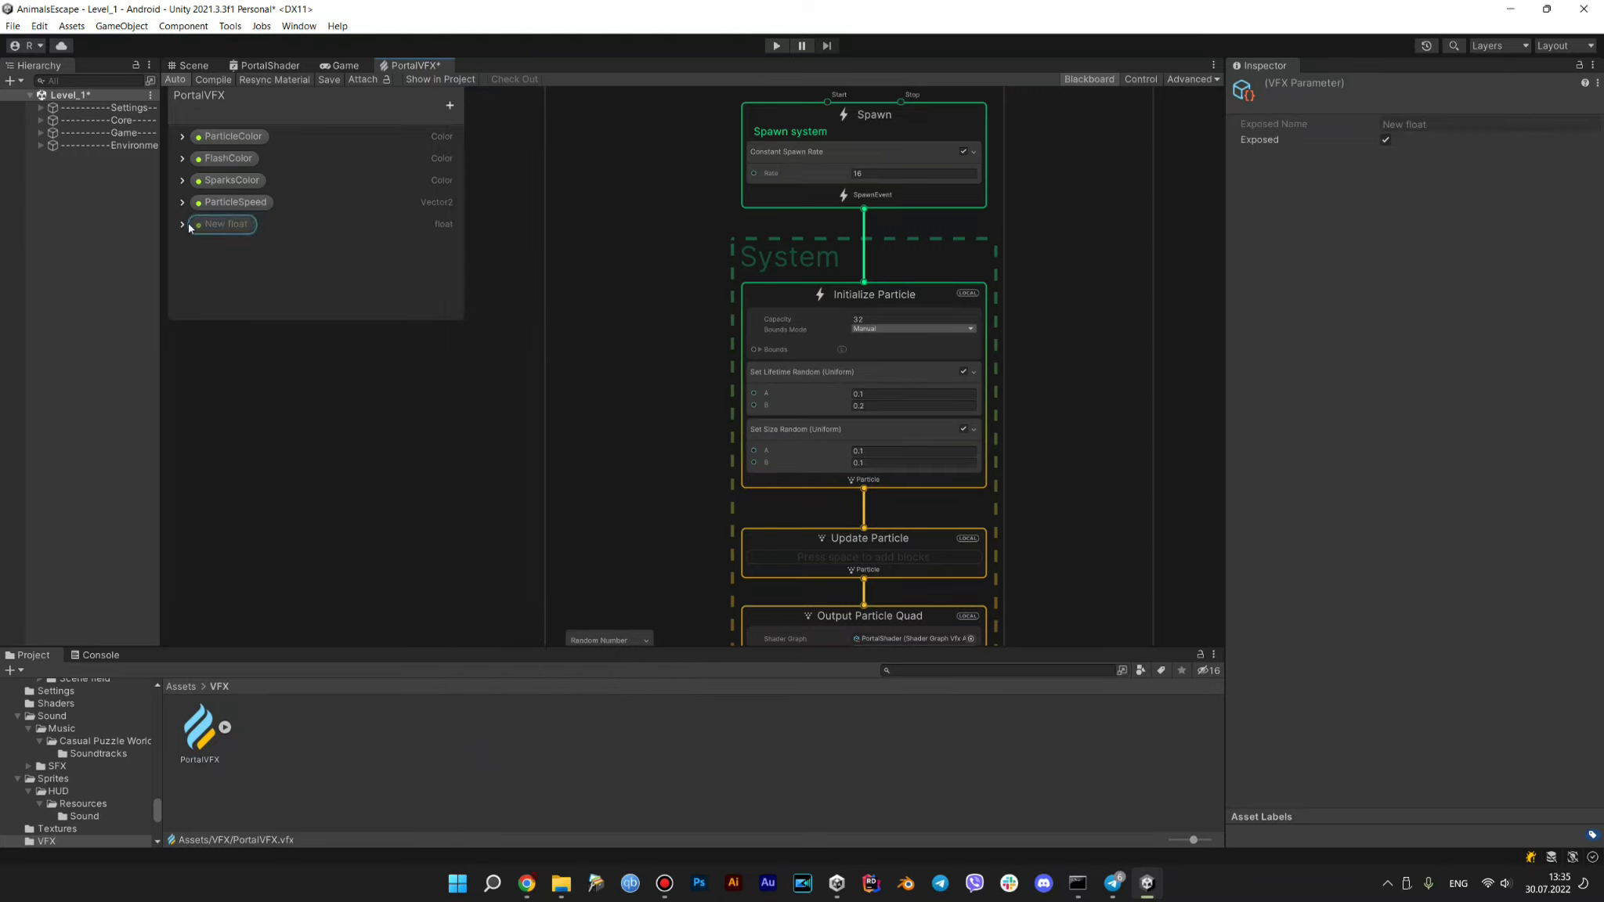
click(182, 224)
double_click(225, 224)
text(ff)
key(Return)
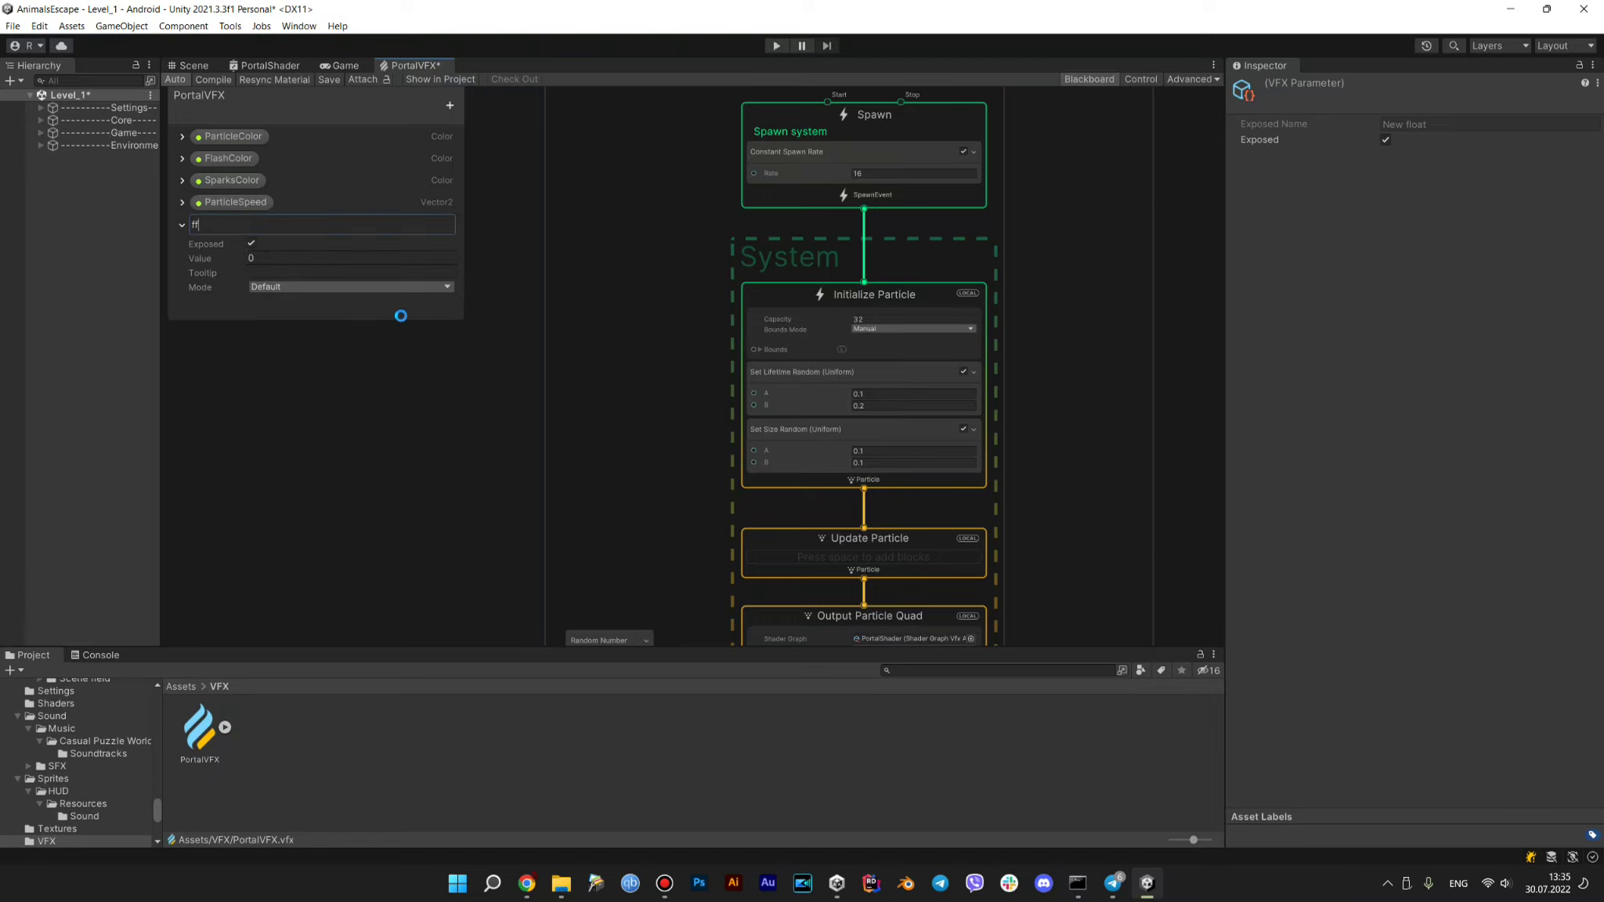
mouse_move(205, 224)
mouse_down()
mouse_move(649, 436)
mouse_move(756, 454)
mouse_up()
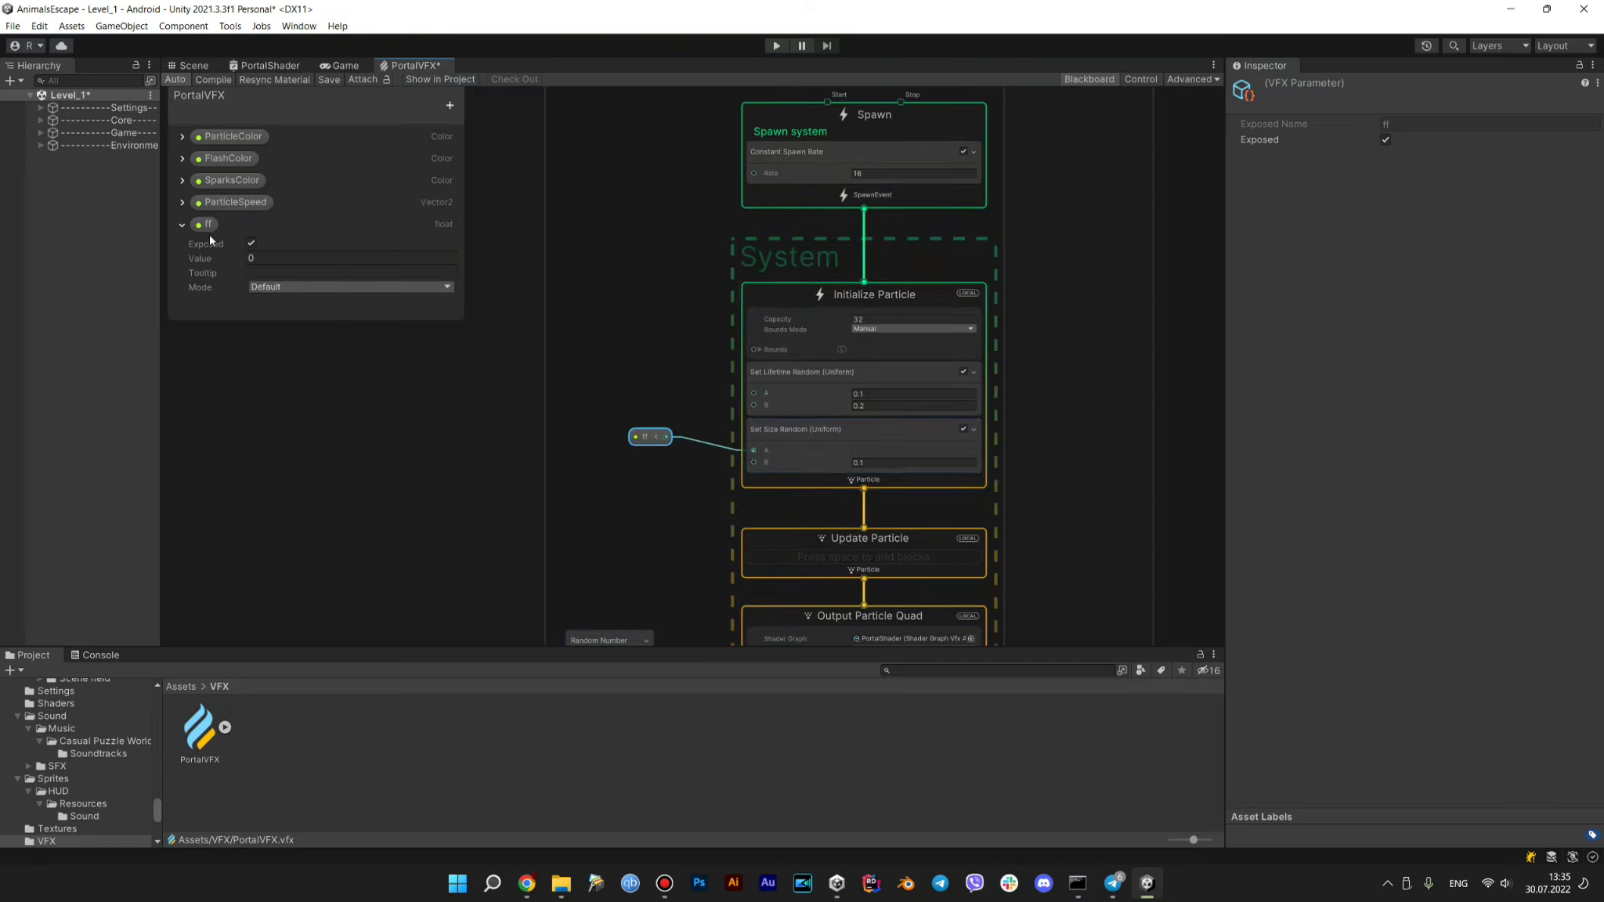
key(Delete)
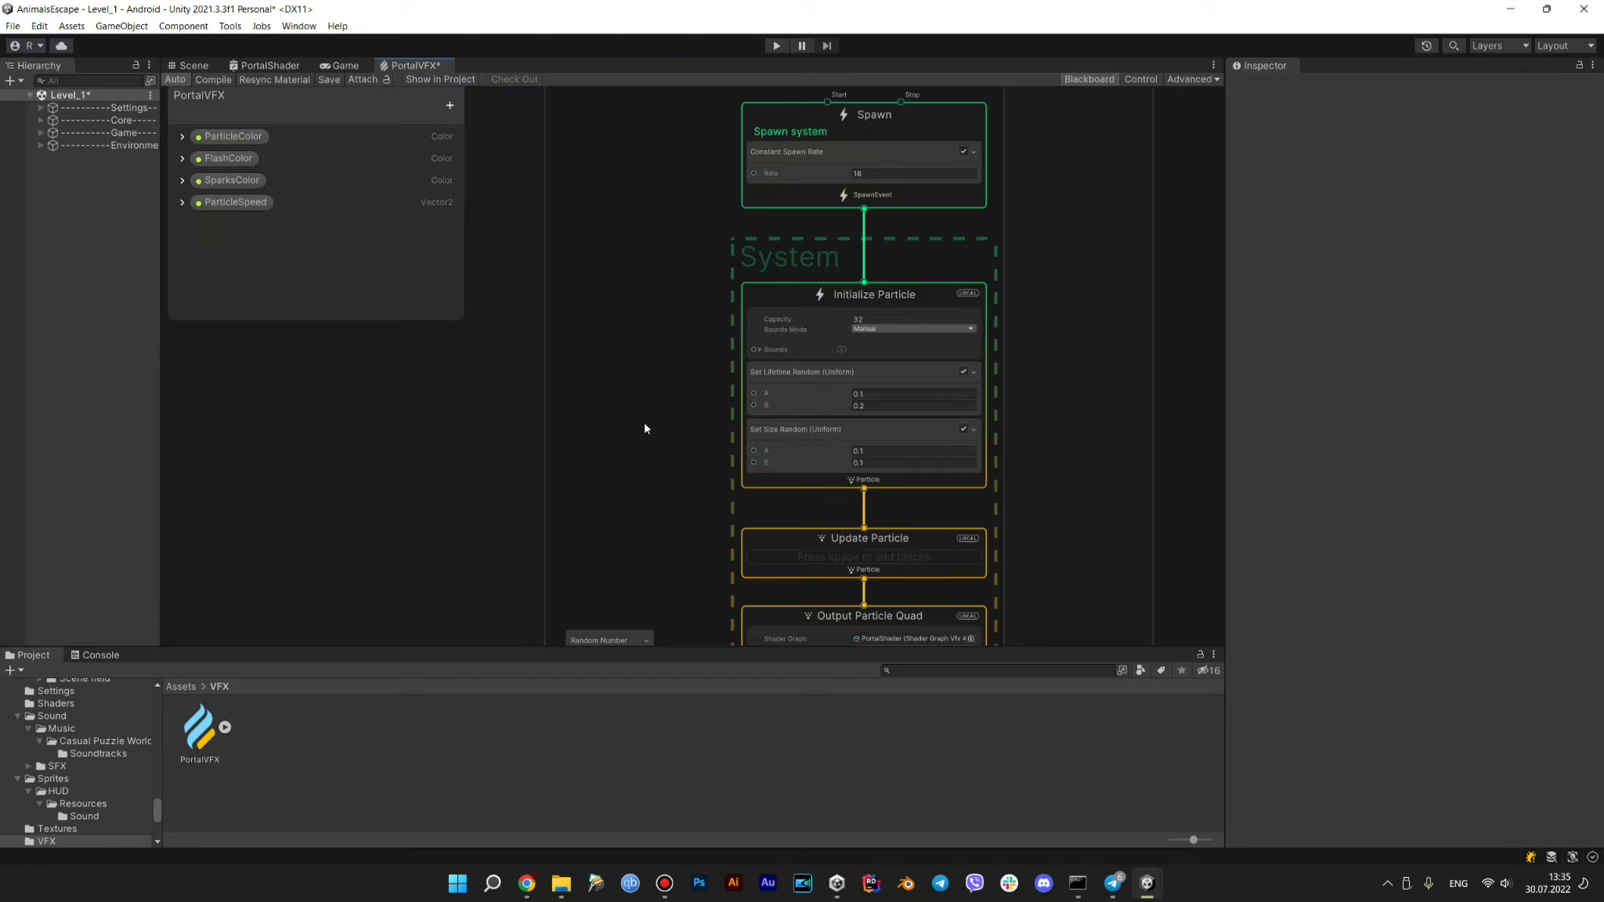
scroll(888, 386, up, 2)
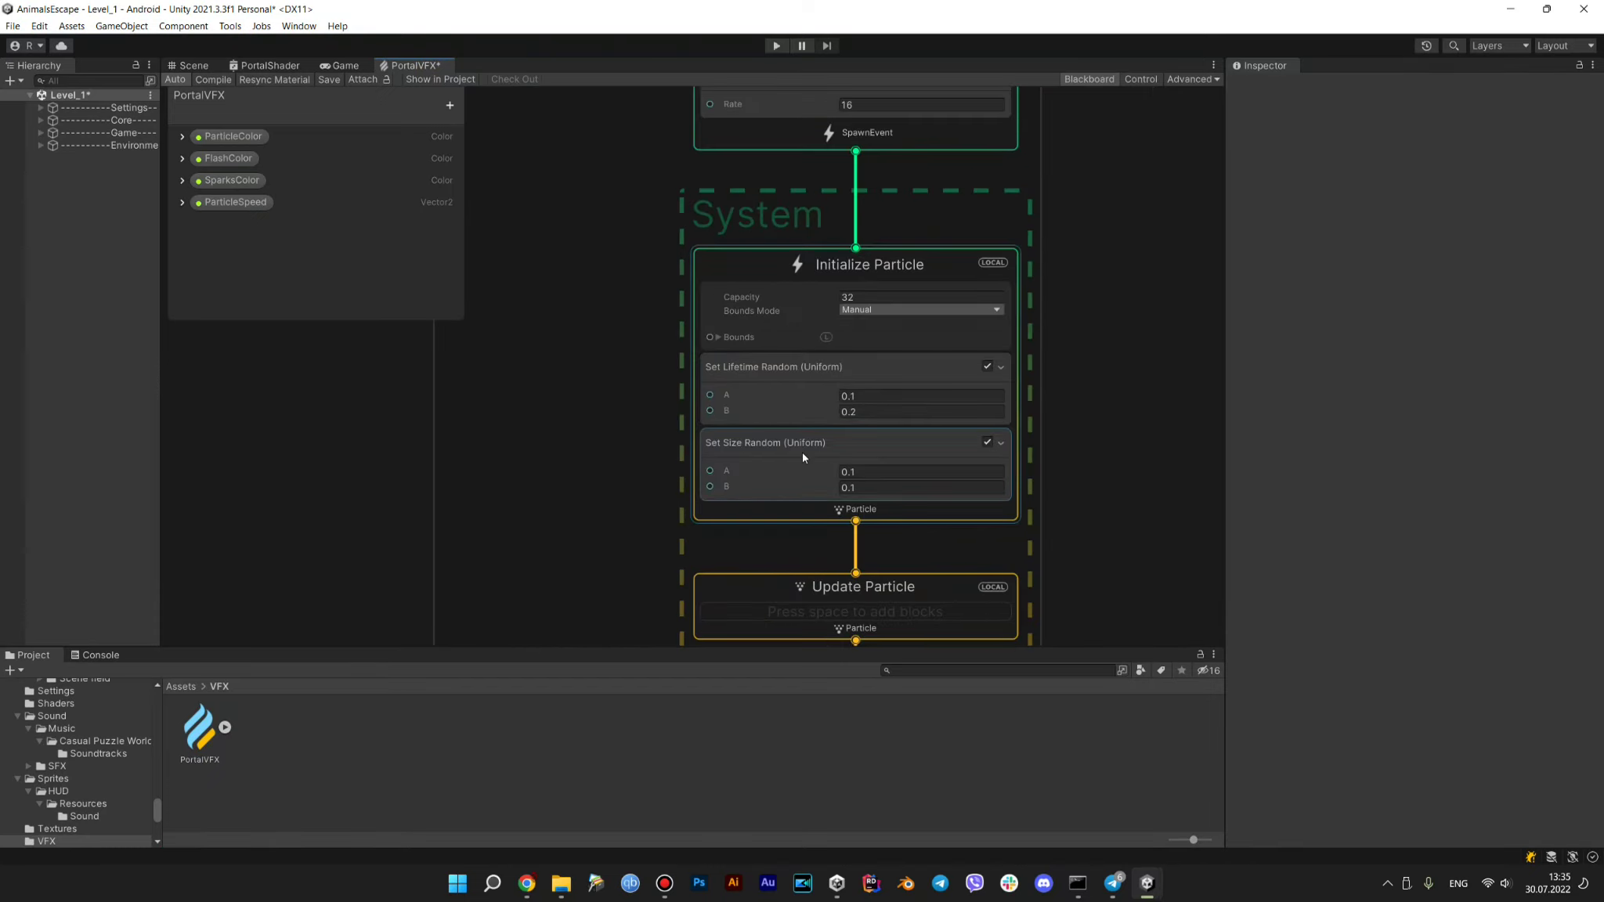
Delete the Set Size Random block from Electricity's Initialize Particle
click(803, 462)
right_click(803, 465)
click(721, 450)
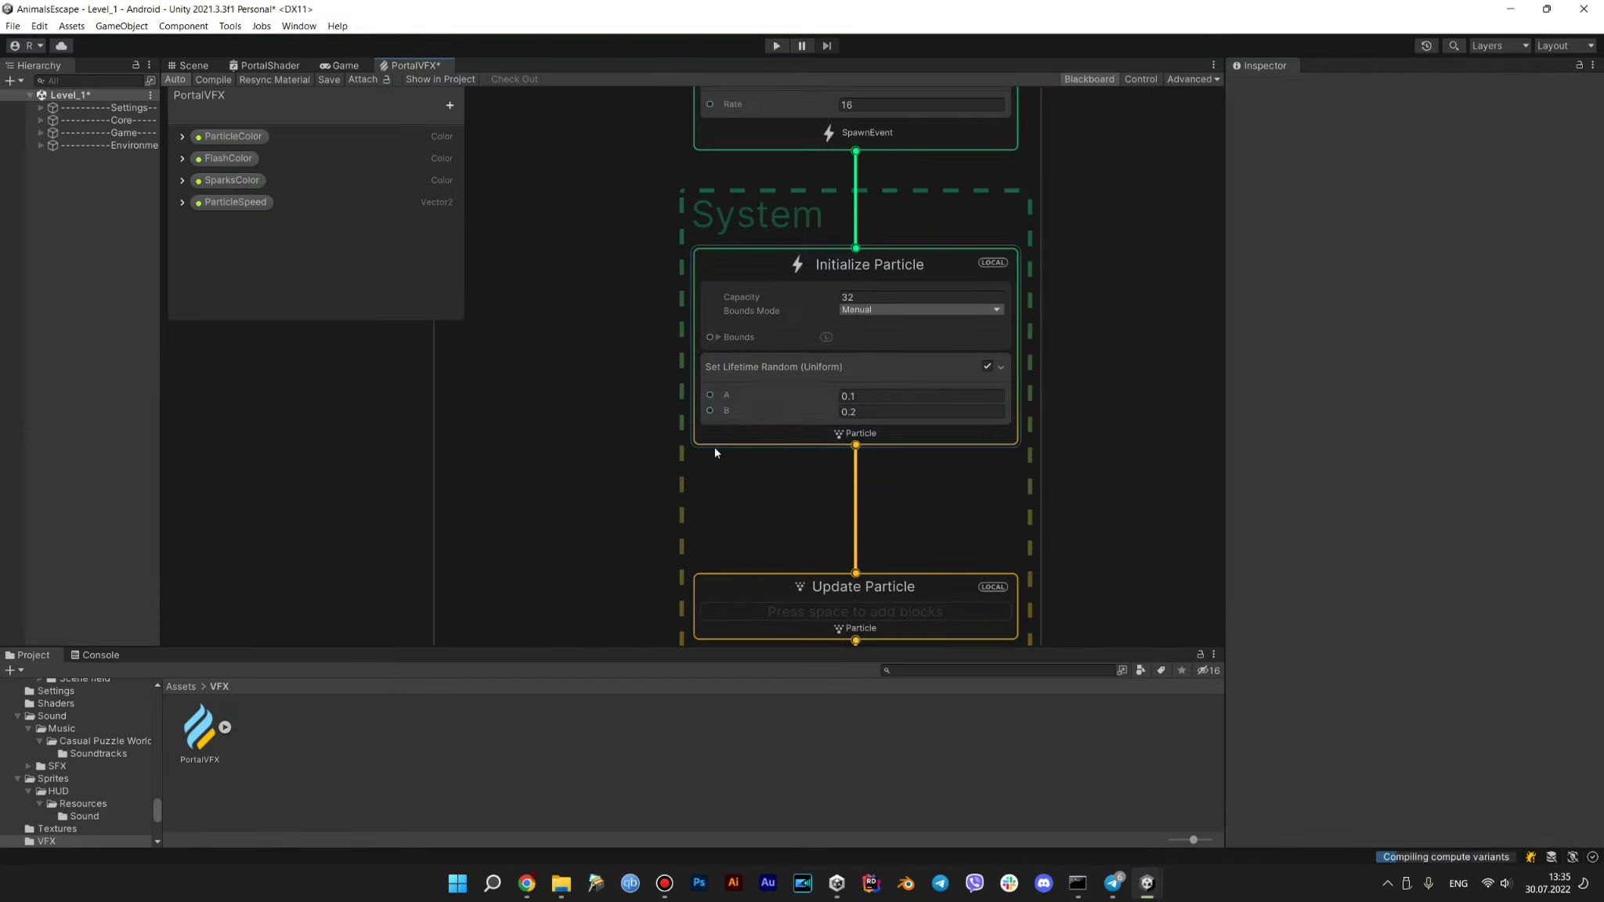
Check the Set Lifetime Random block's composition, keeping it at Overwrite
click(773, 366)
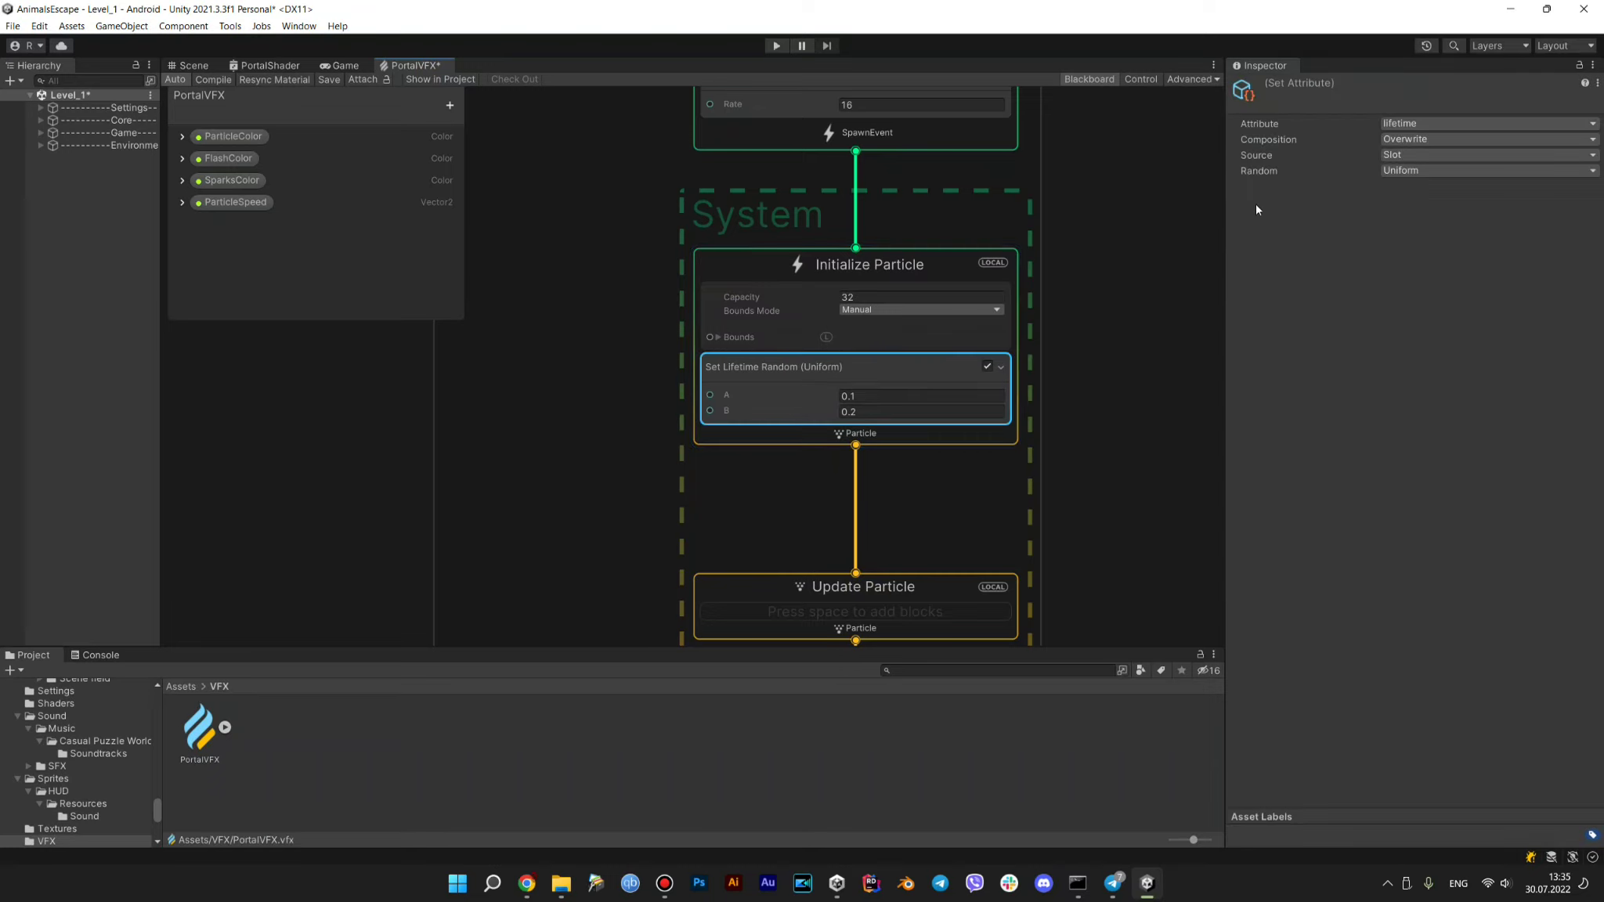
click(1411, 140)
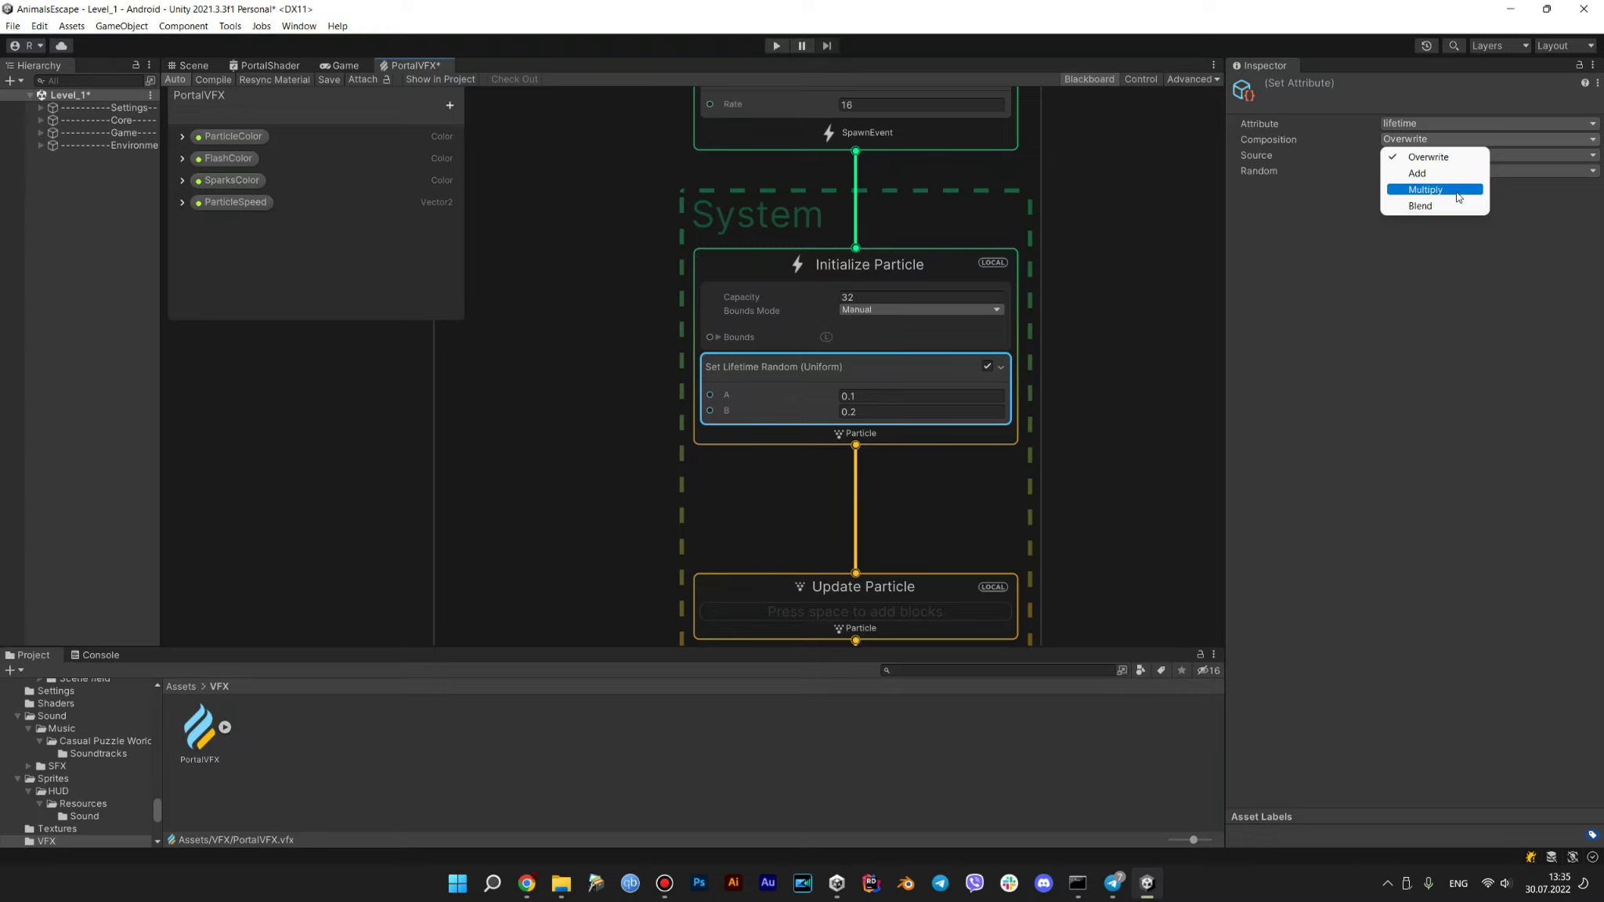
click(1310, 358)
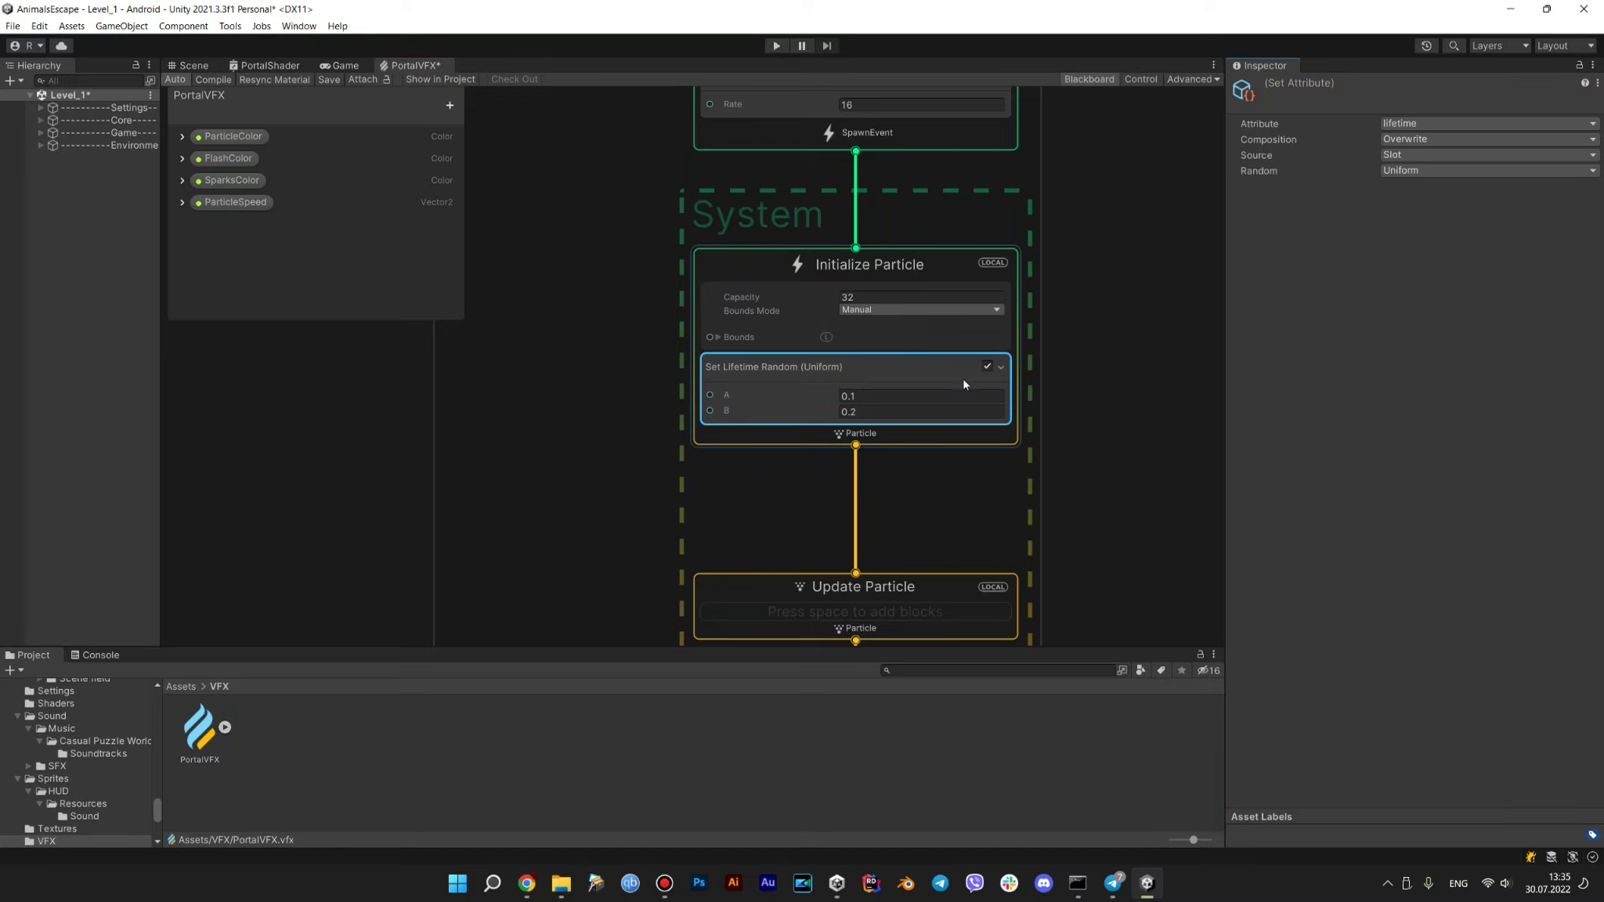
scroll(942, 327, up, 2)
scroll(943, 327, down, 3)
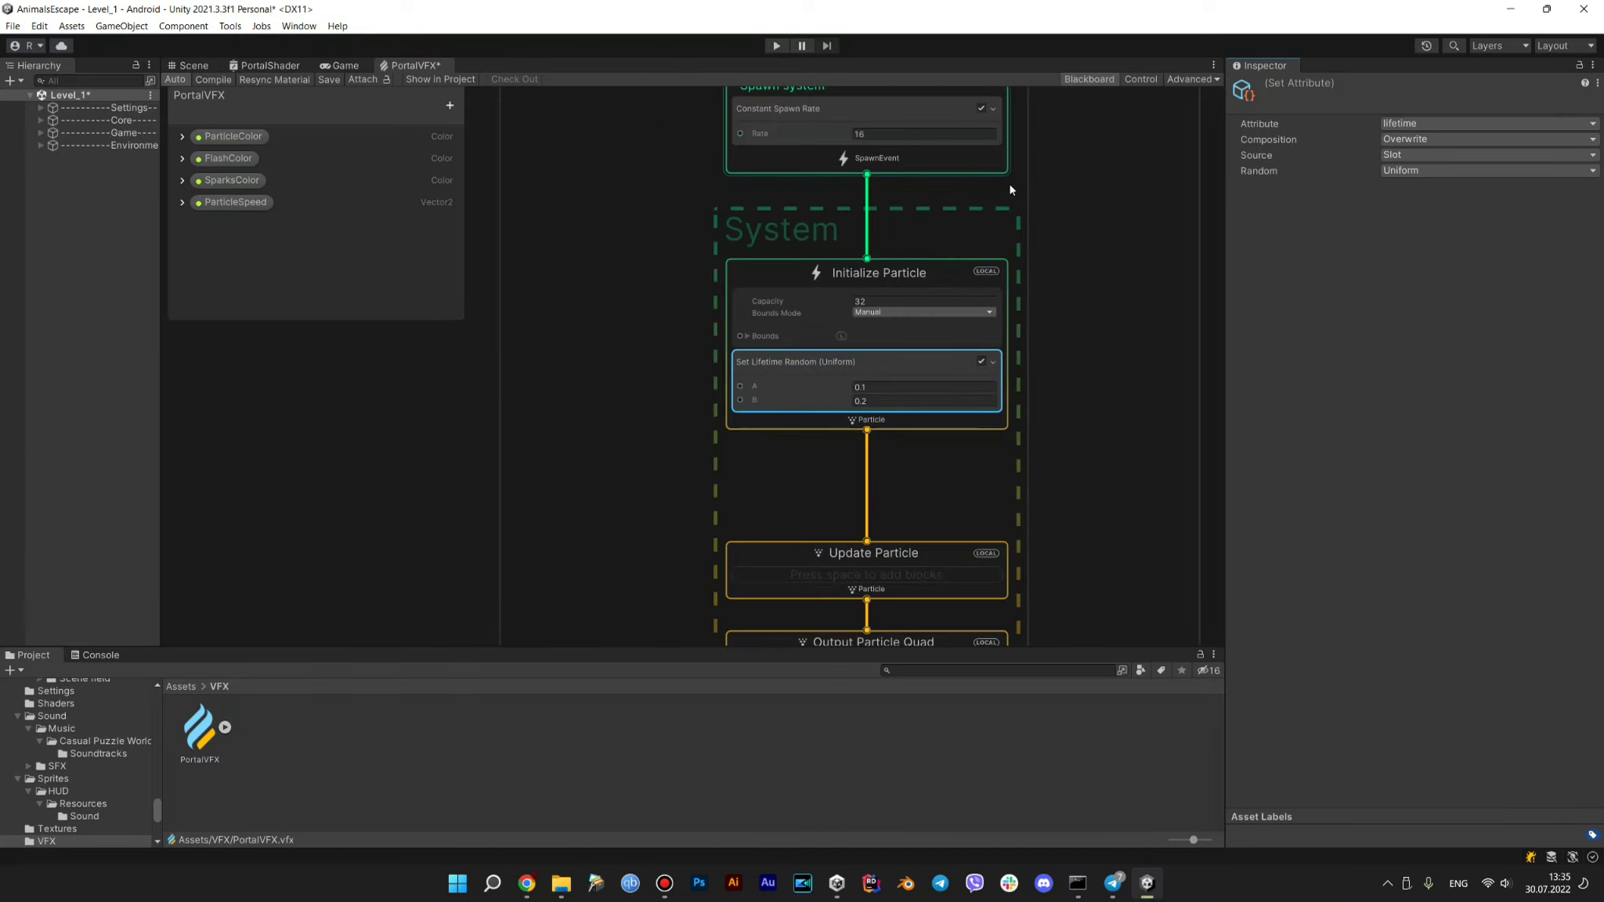
middle_drag(1007, 216, 909, 415)
scroll(846, 365, up, 2)
middle_drag(846, 365, 964, 362)
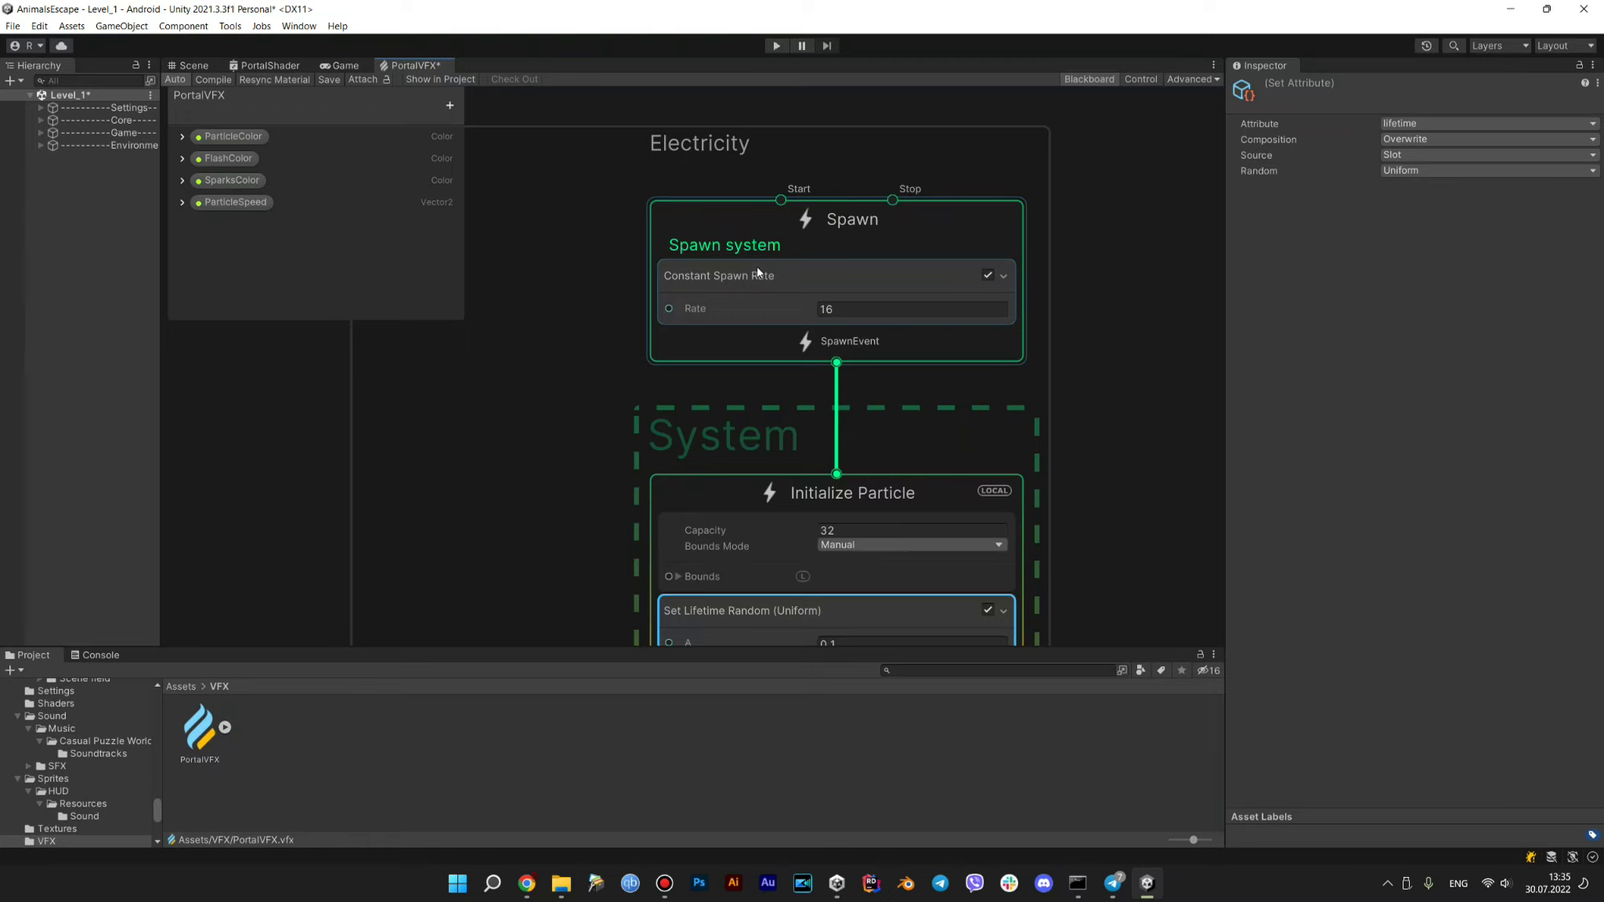
click(798, 317)
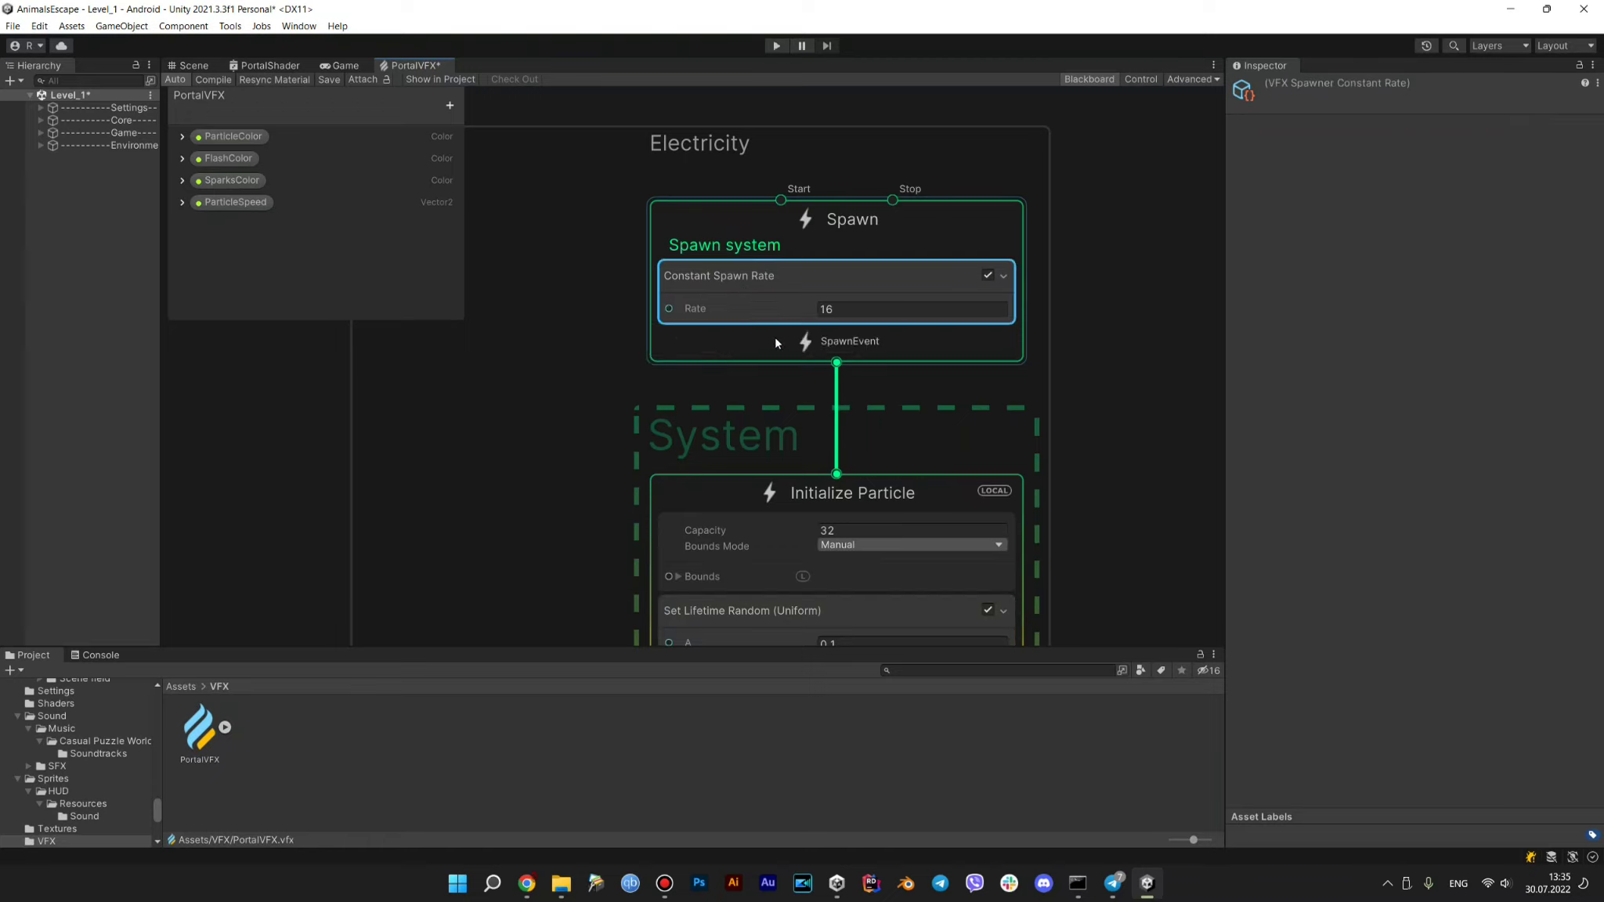
click(1004, 277)
click(1003, 278)
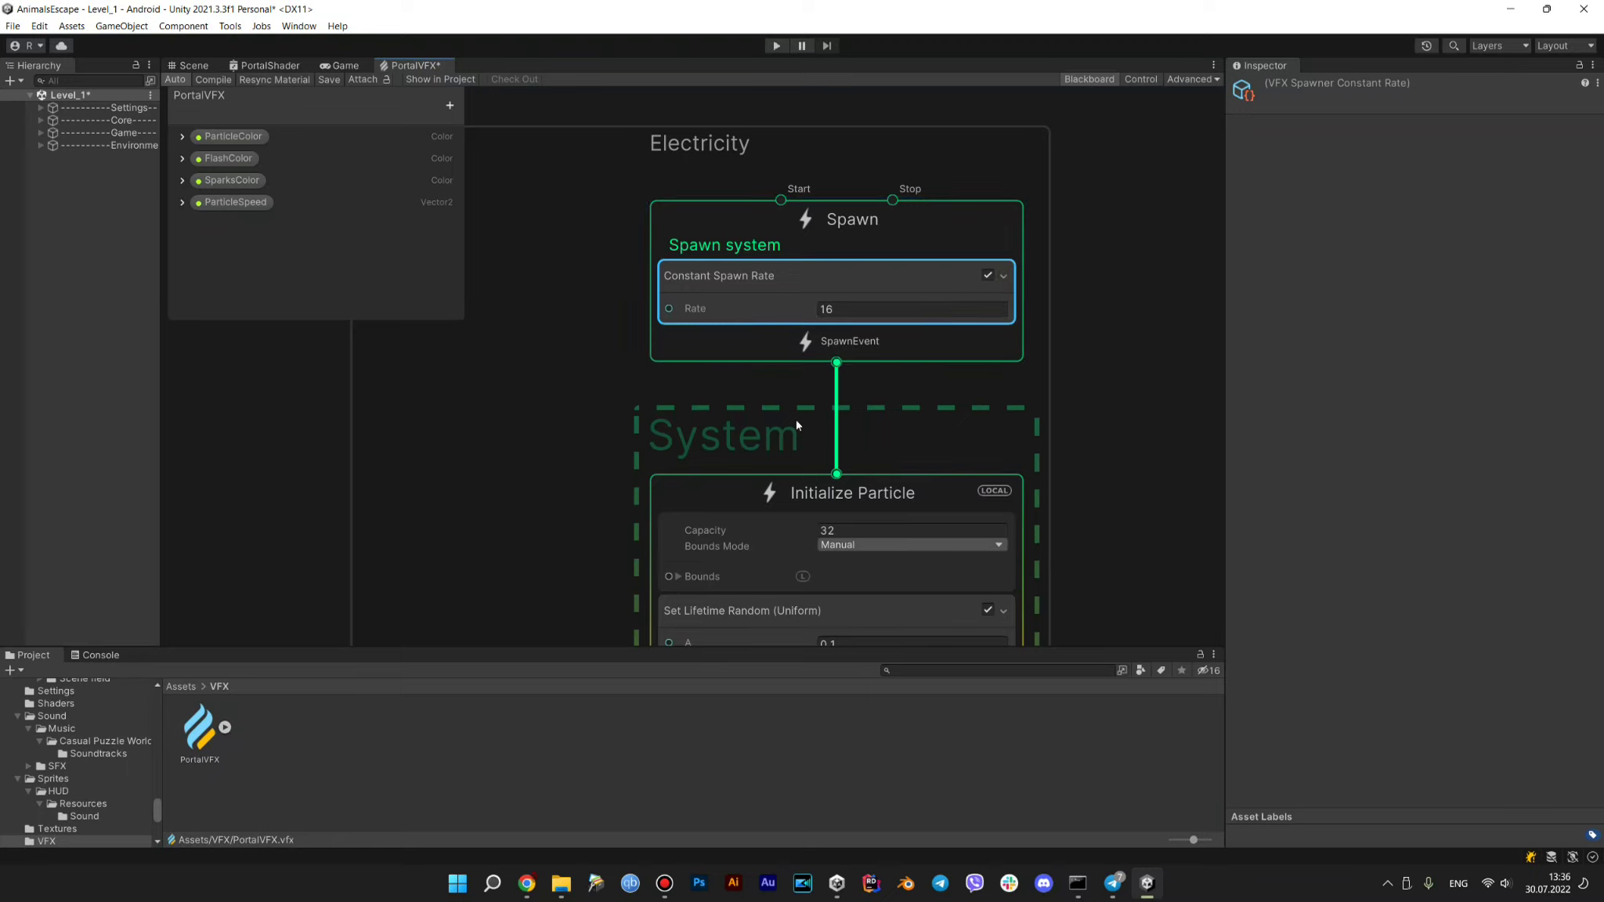
middle_drag(860, 409, 728, 228)
middle_drag(747, 518, 815, 403)
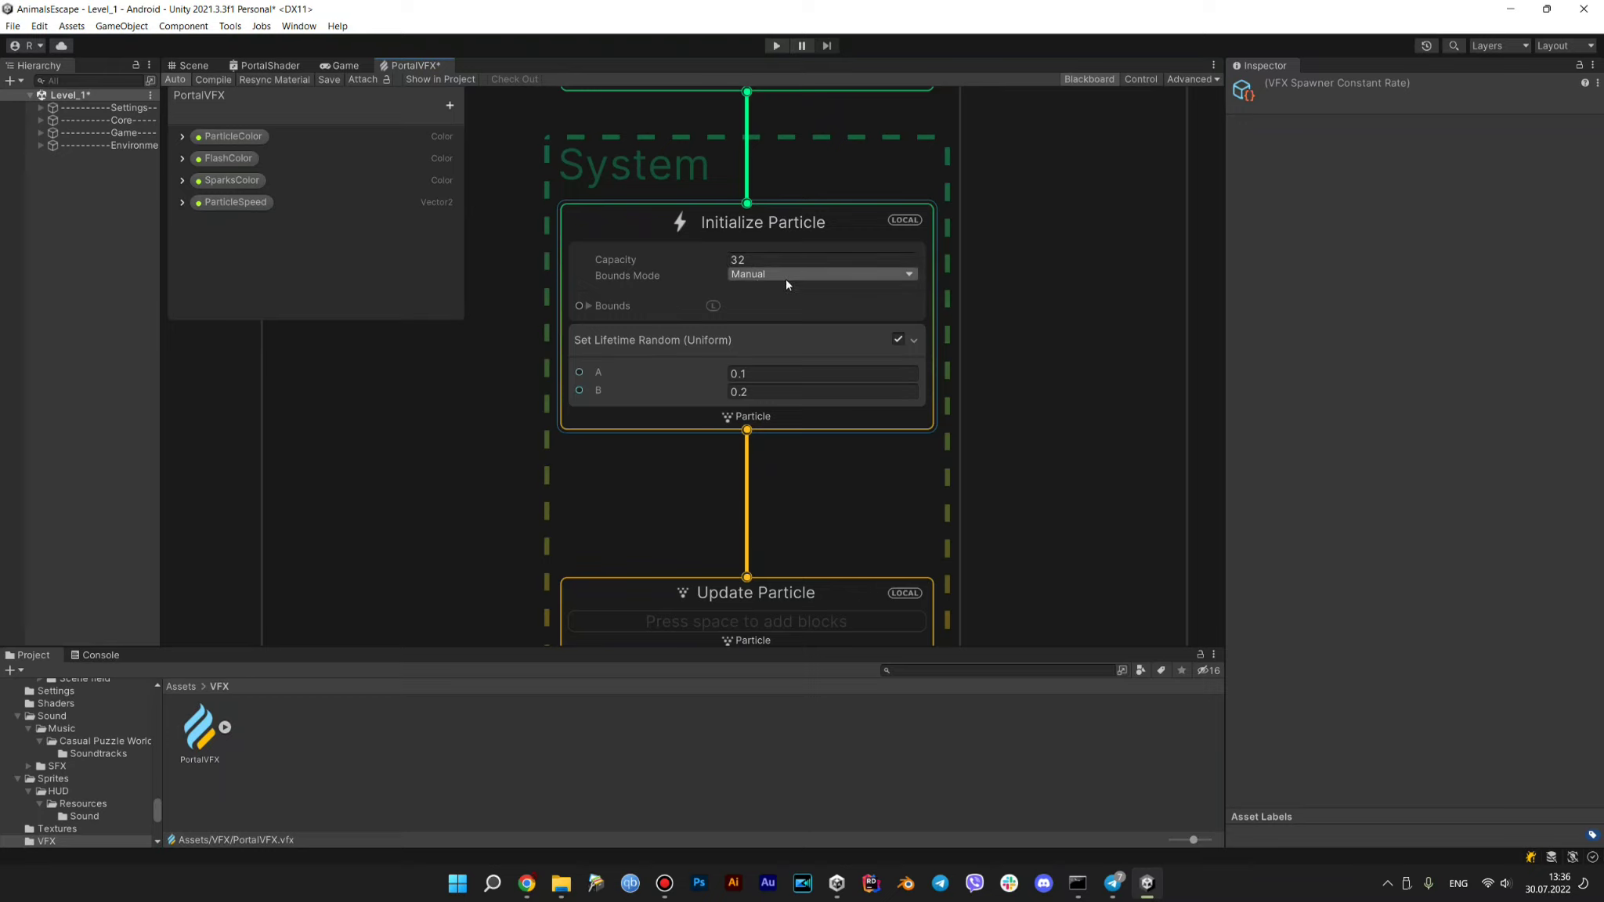
click(787, 280)
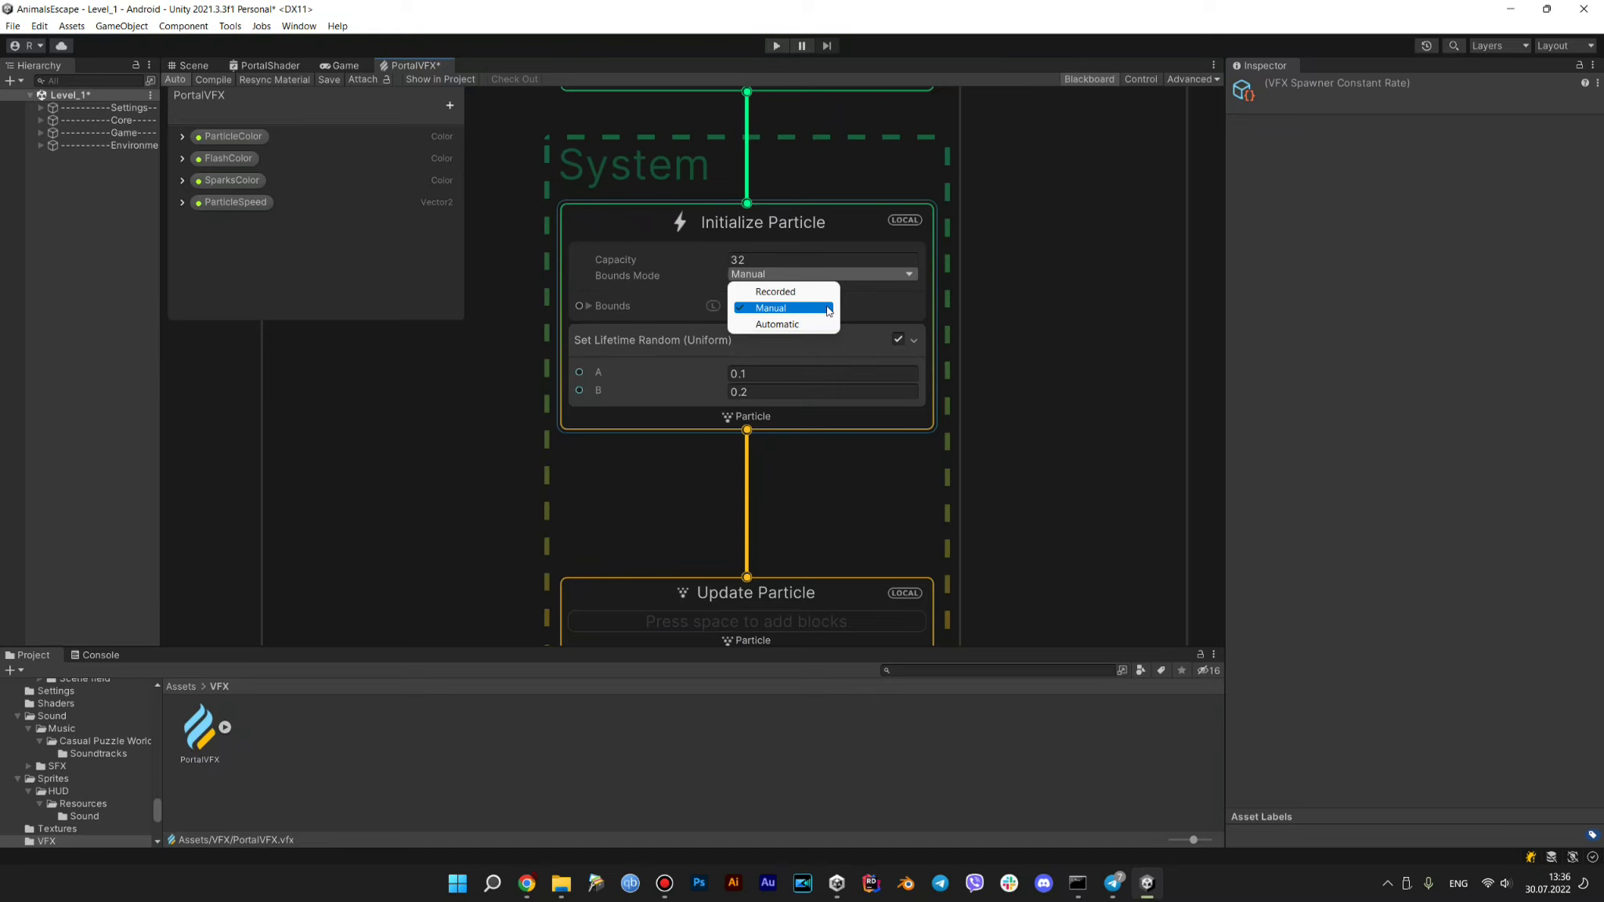
click(891, 302)
scroll(799, 307, down, 1)
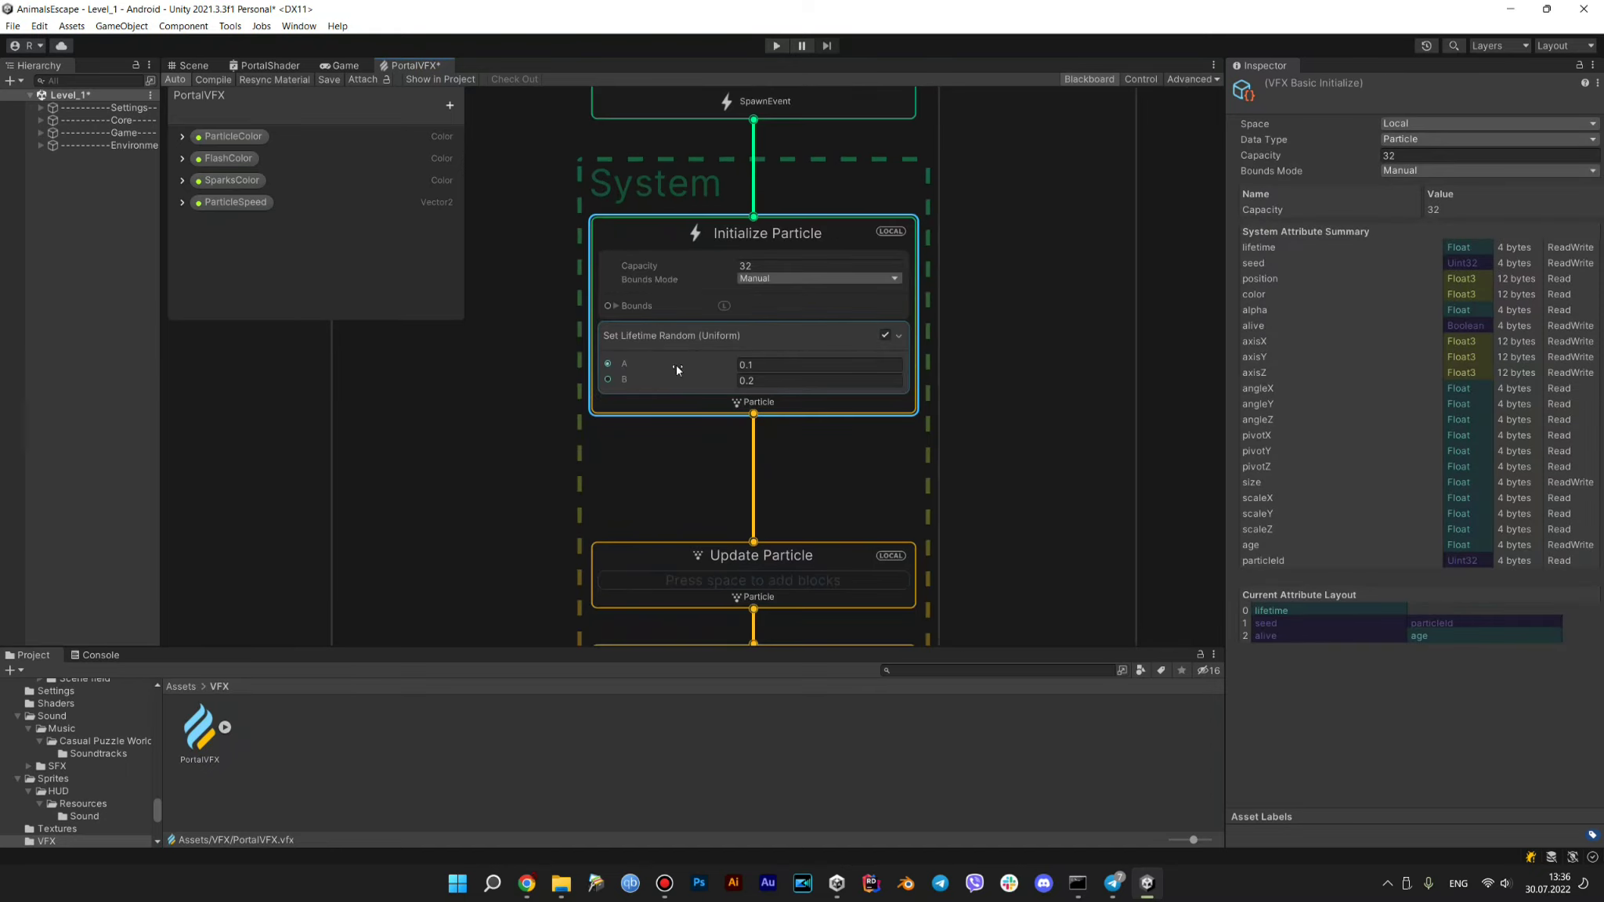
click(684, 340)
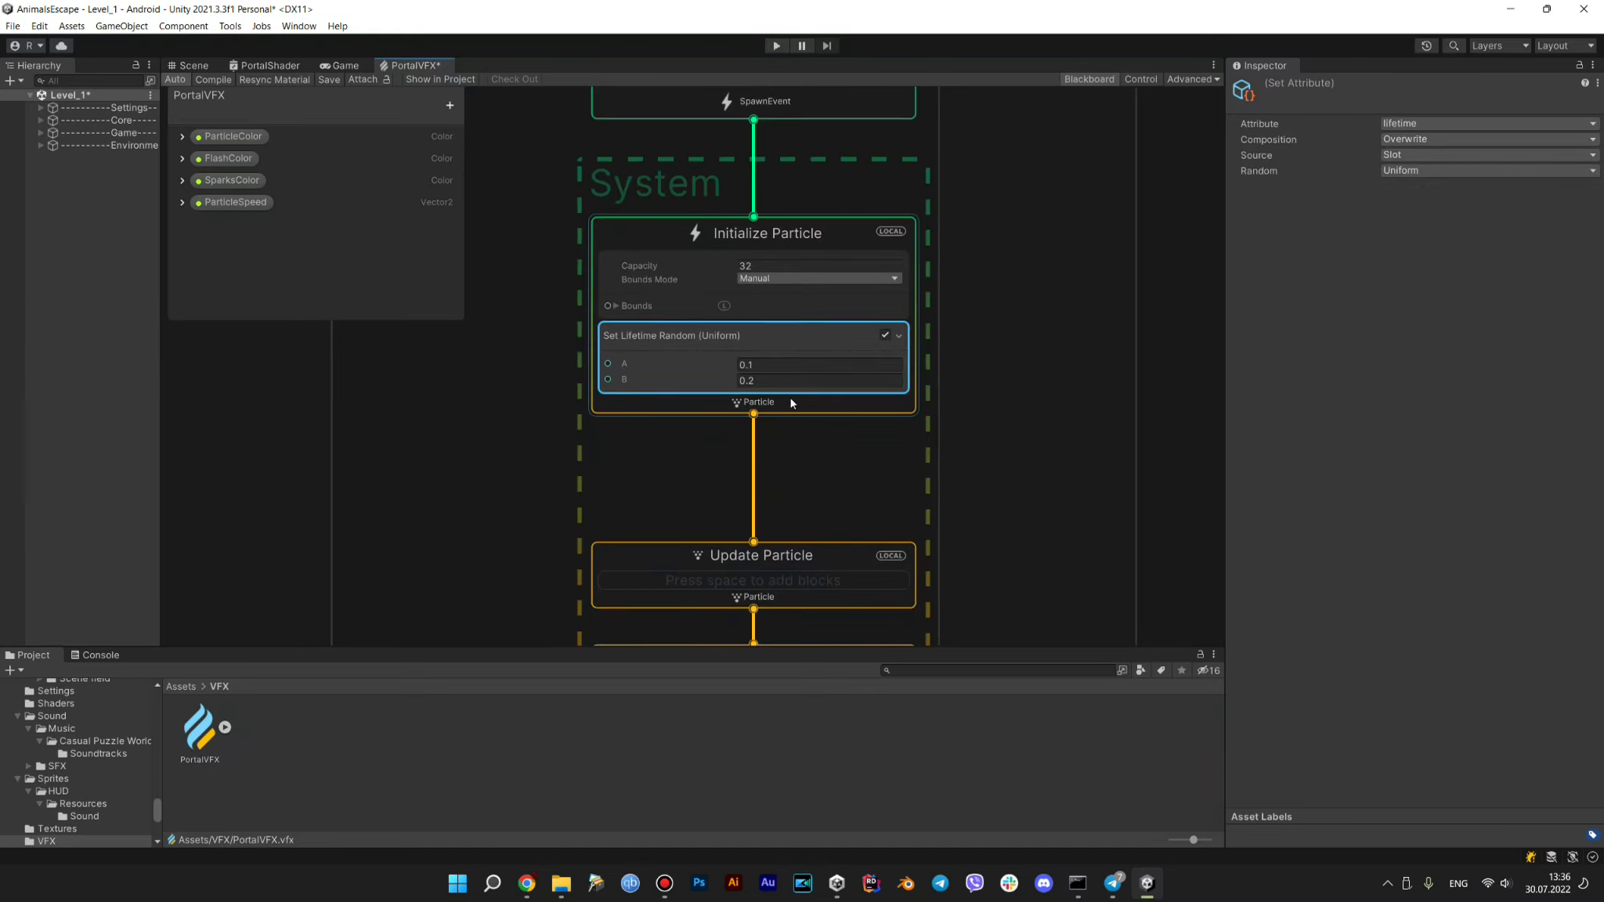
middle_drag(659, 476, 659, 186)
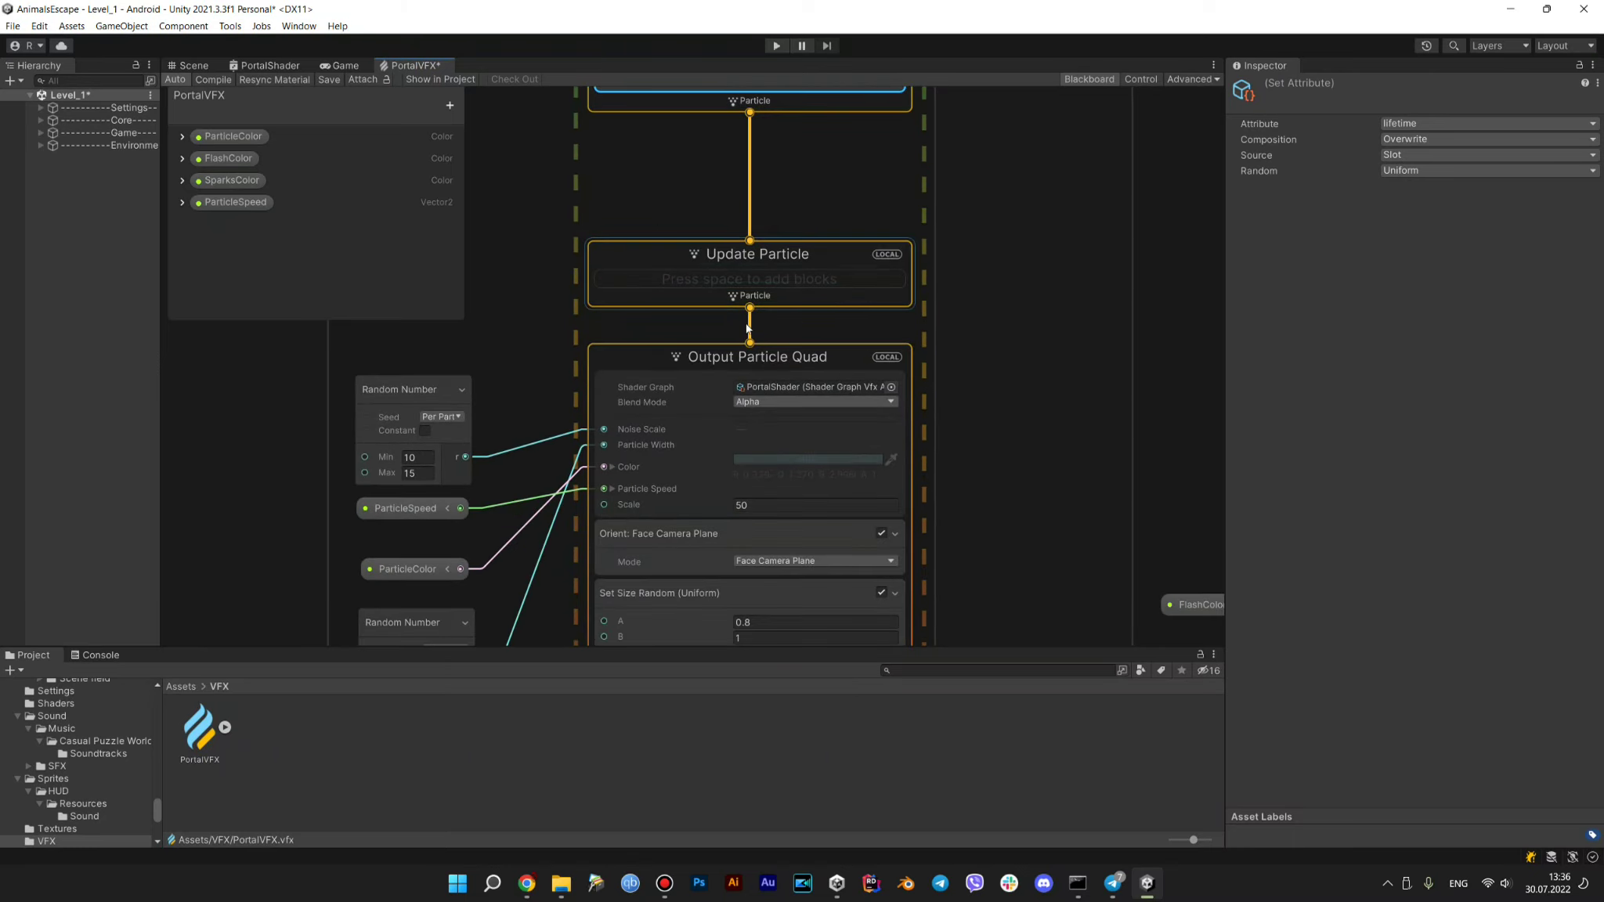
middle_drag(669, 320, 681, 244)
middle_drag(532, 349, 705, 262)
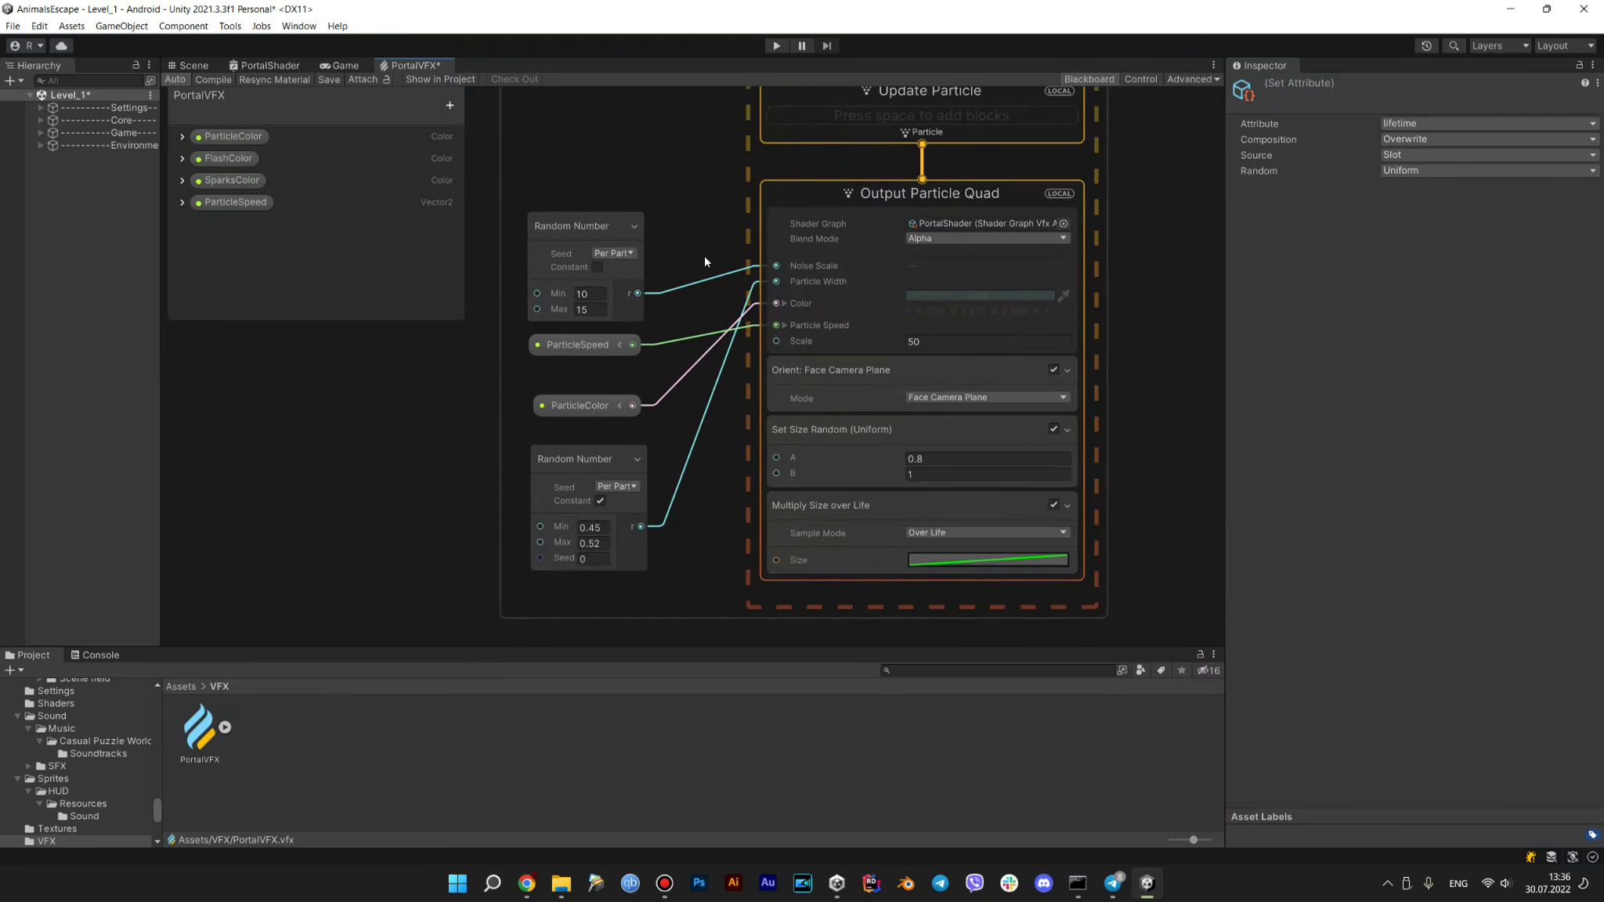
click(992, 198)
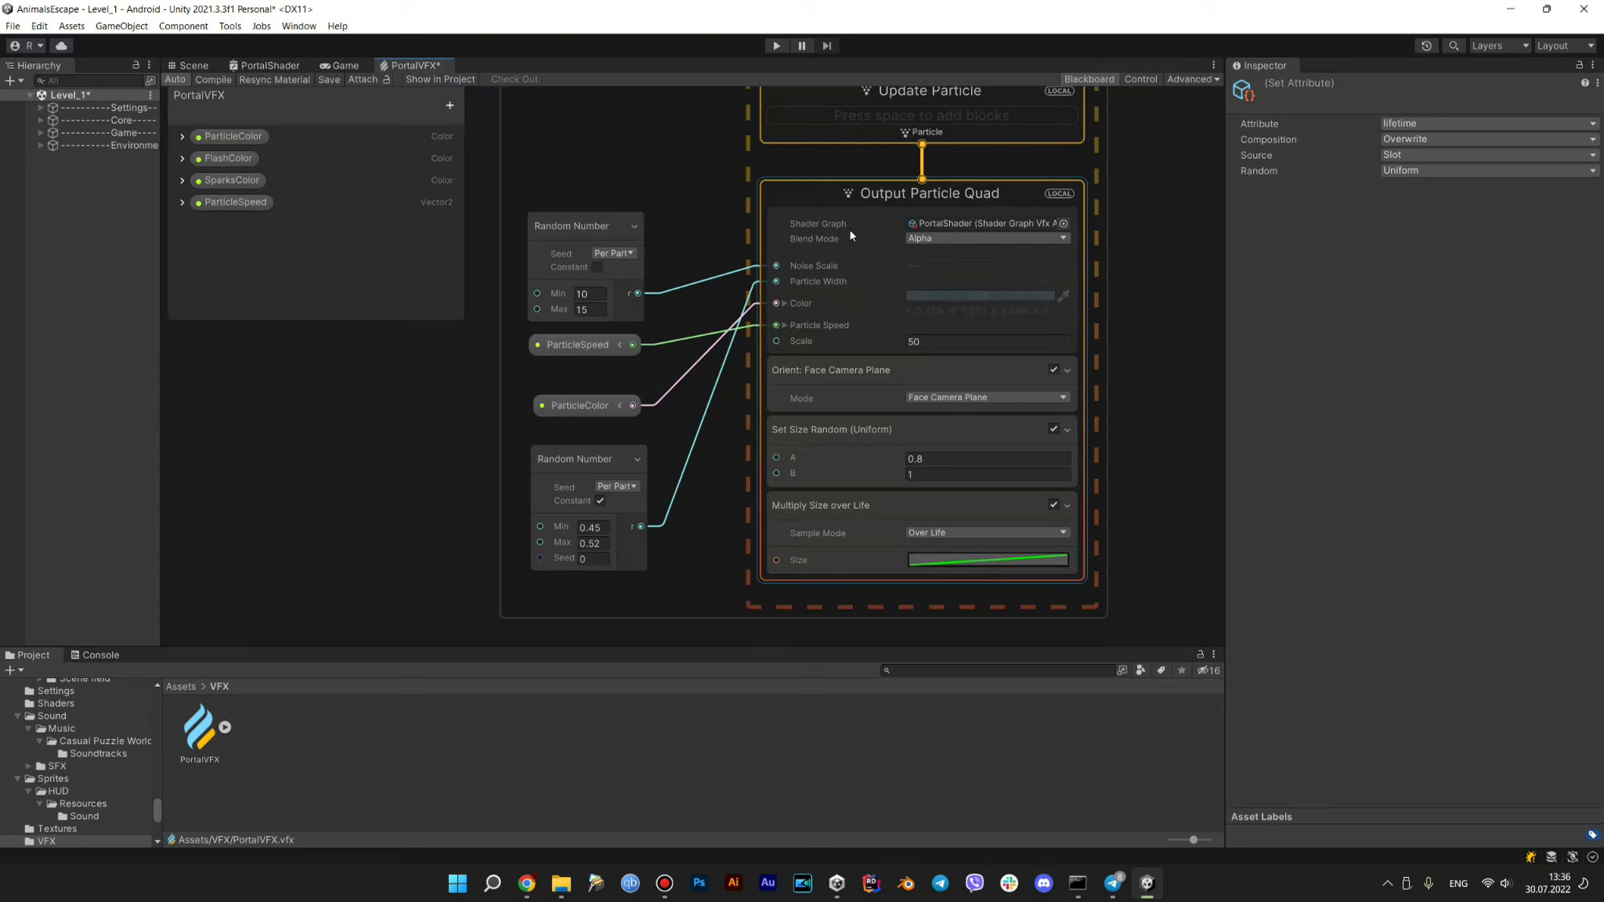
click(1063, 223)
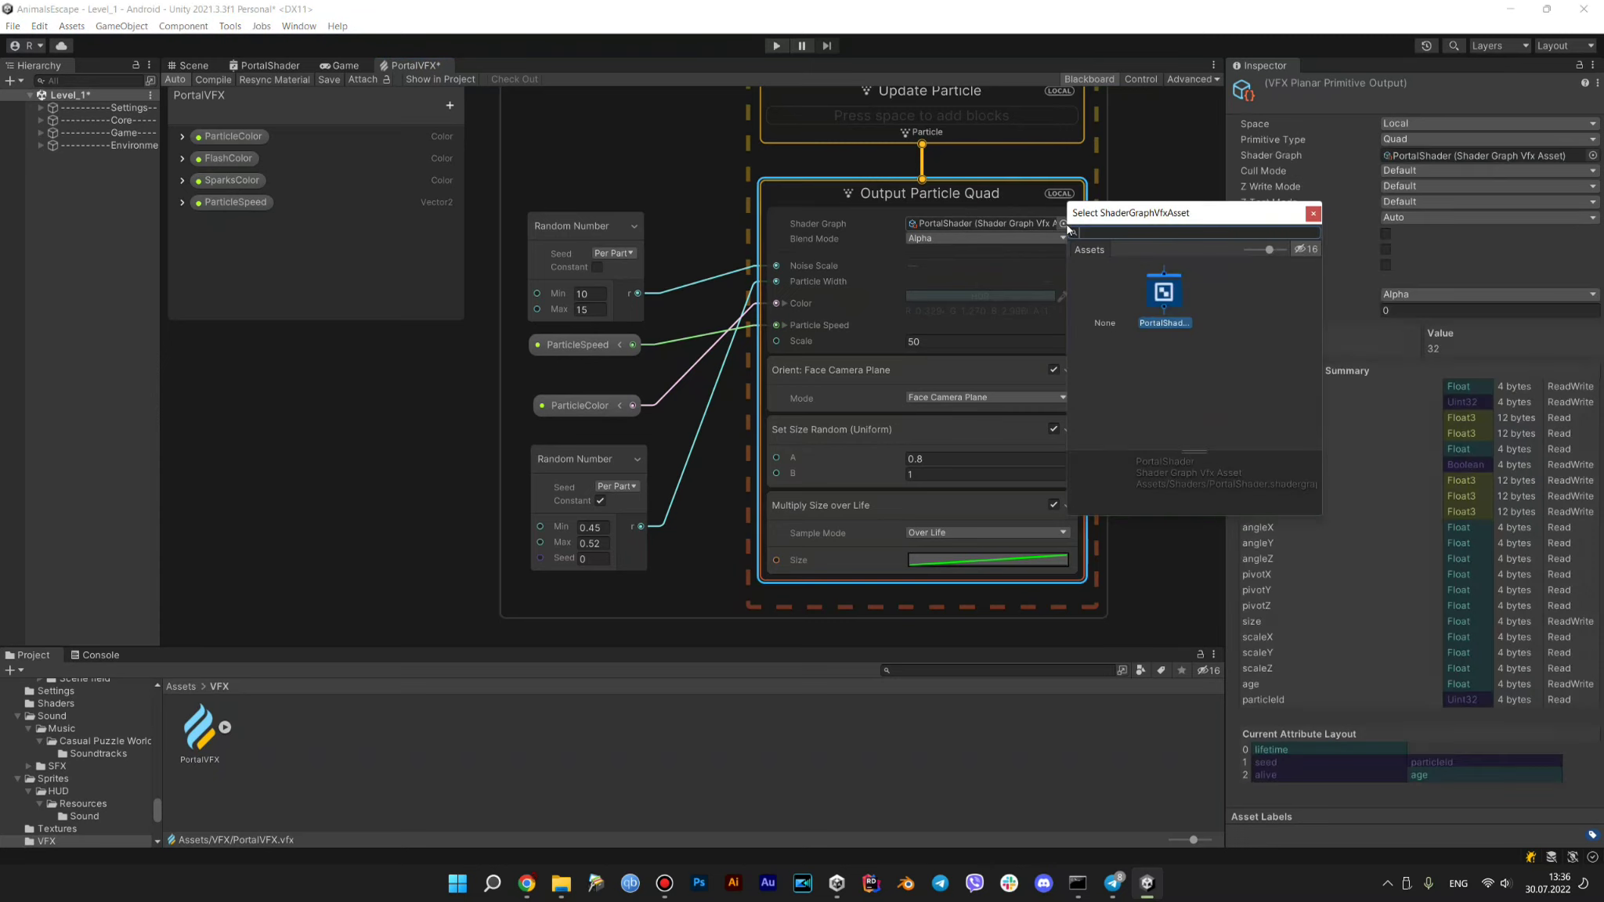
click(1313, 213)
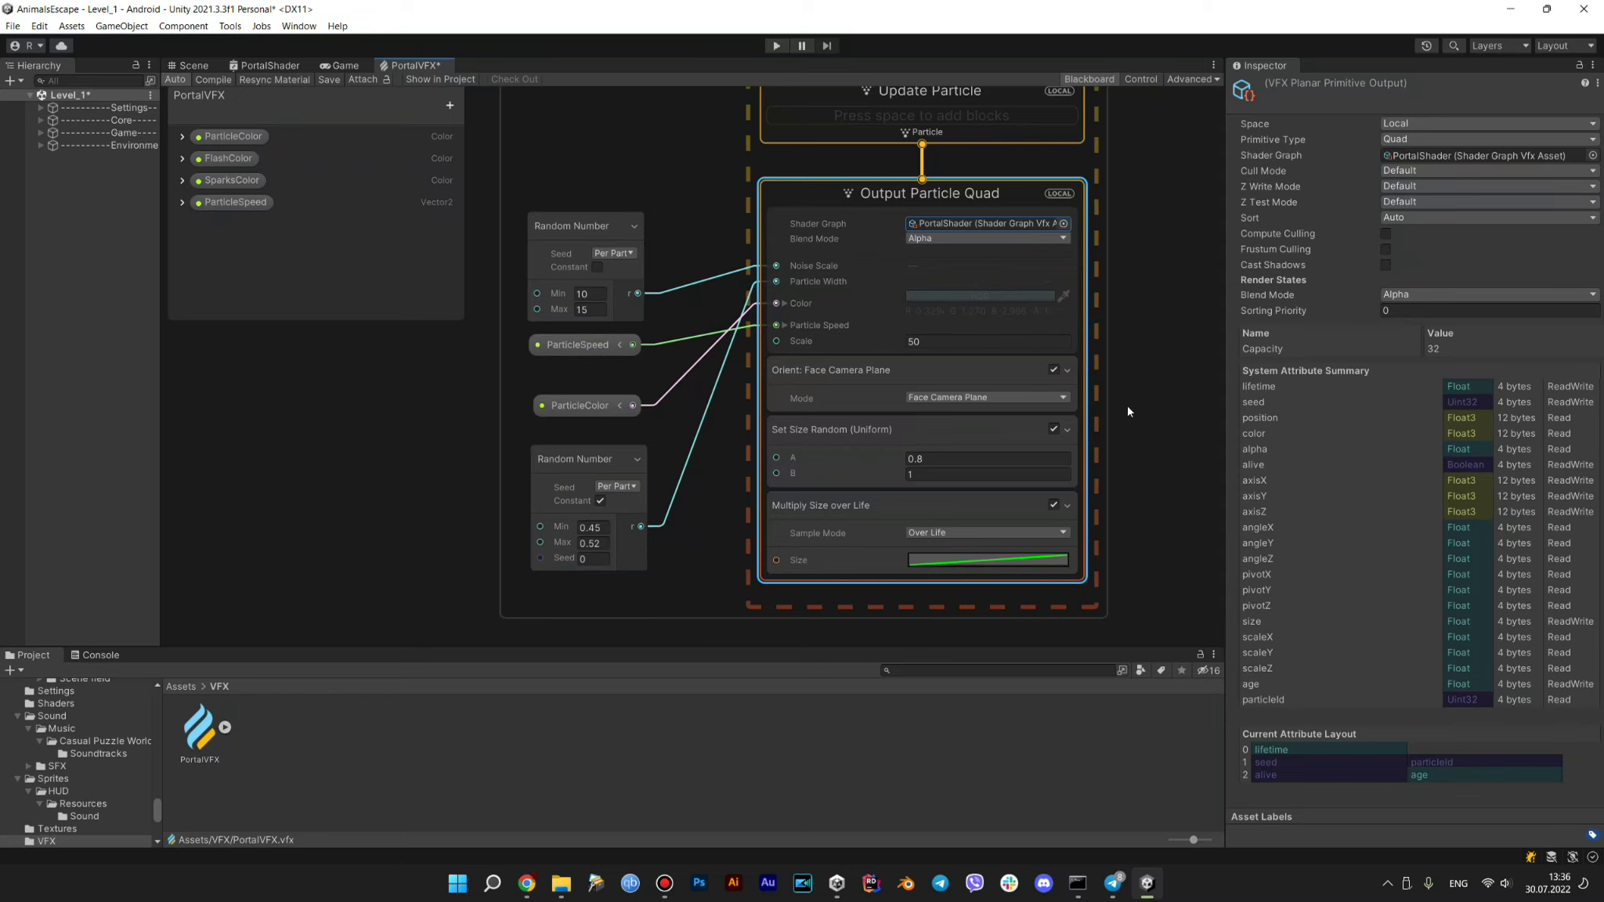
key(f)
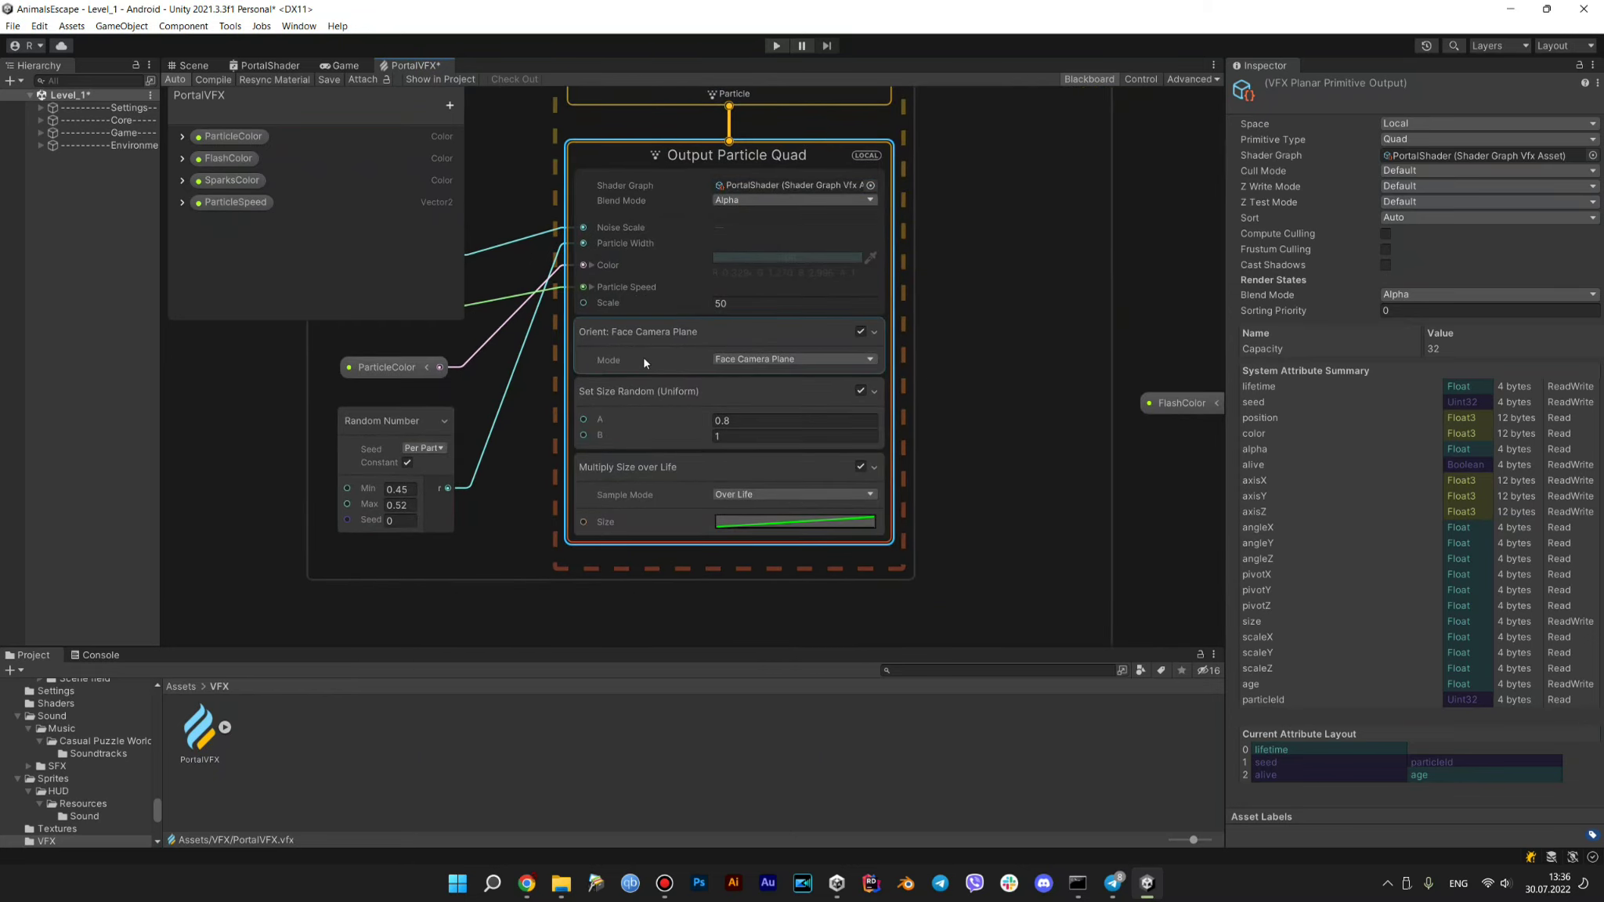
mouse_move(643, 356)
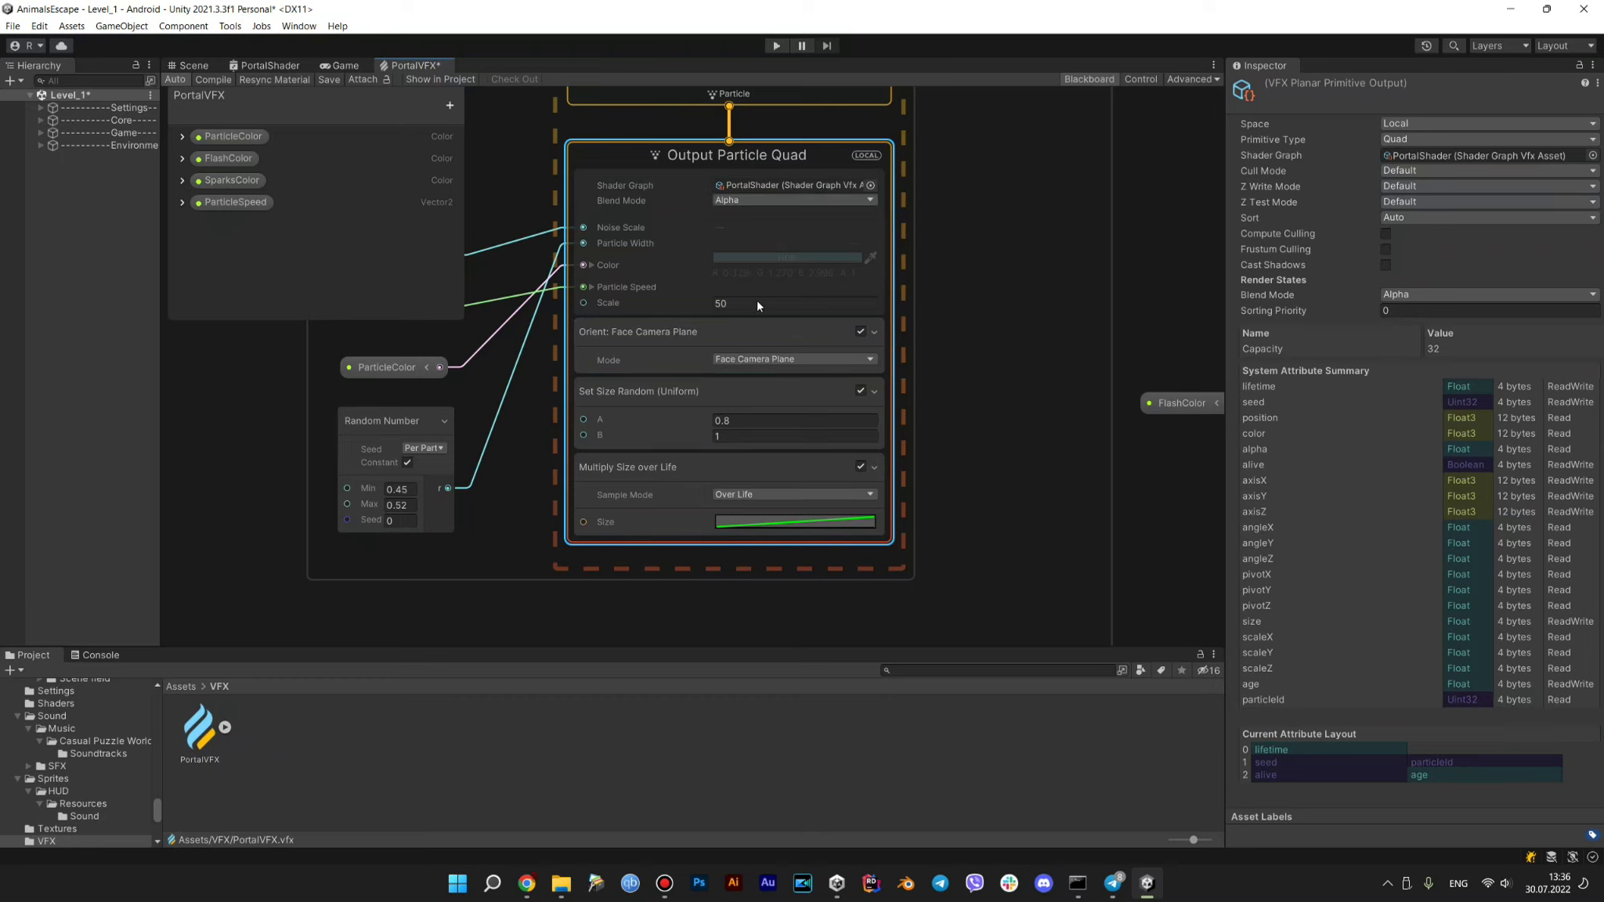
Switch to the Scene view and fly the camera in close to the glowing blue portal
scroll(936, 312, down, 3)
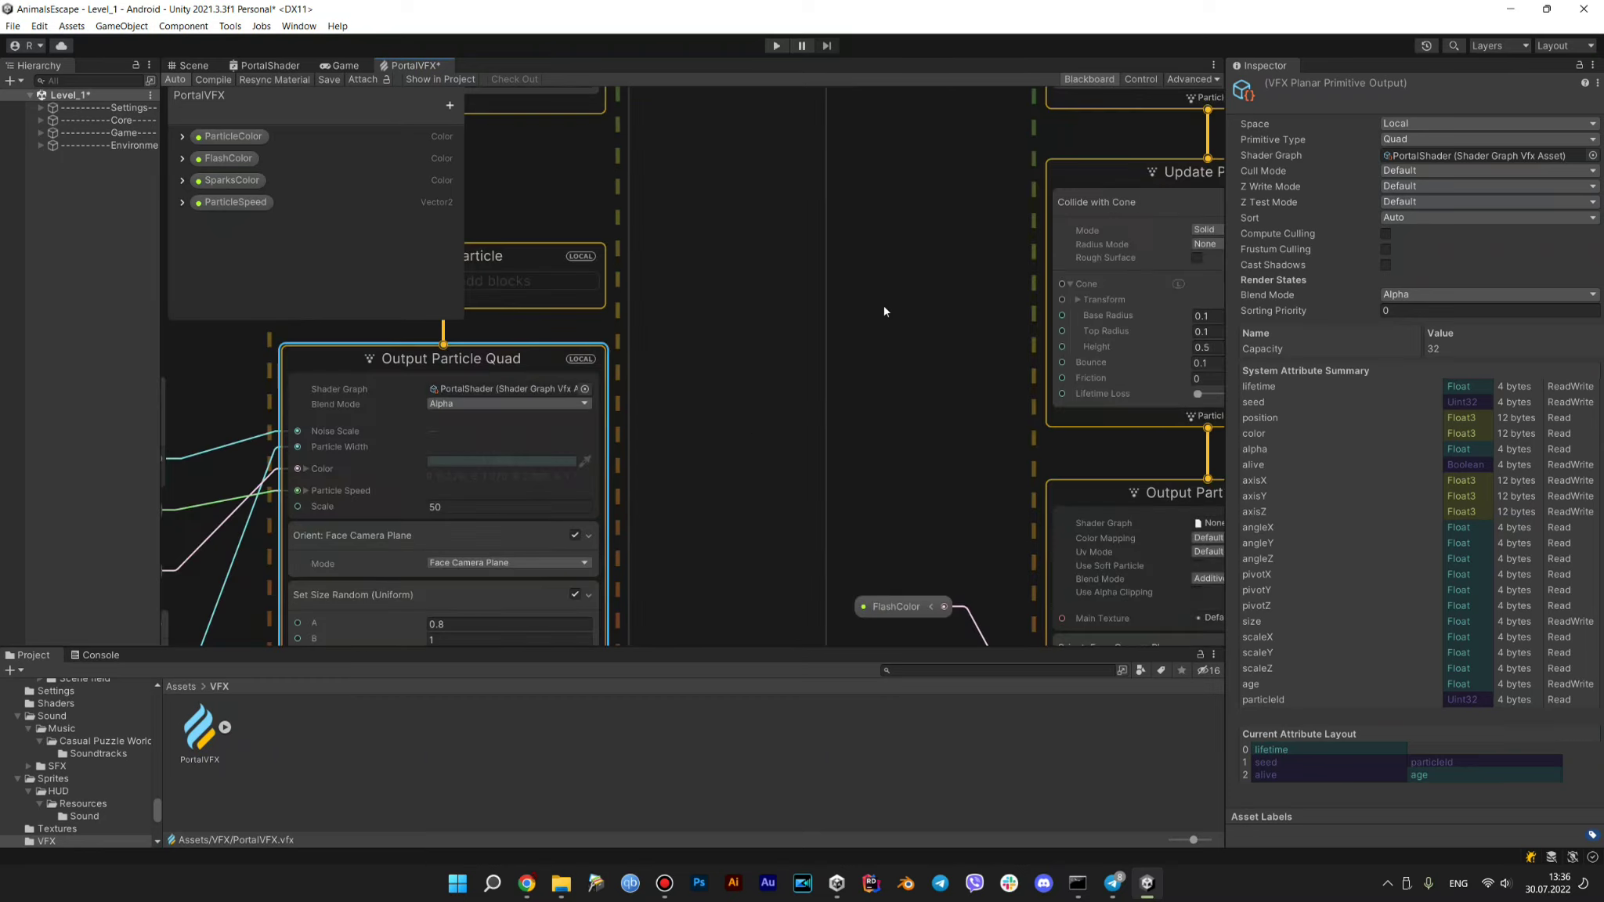
scroll(892, 250, down, 2)
scroll(625, 270, up, 3)
scroll(625, 270, down, 2)
scroll(659, 321, down, 1)
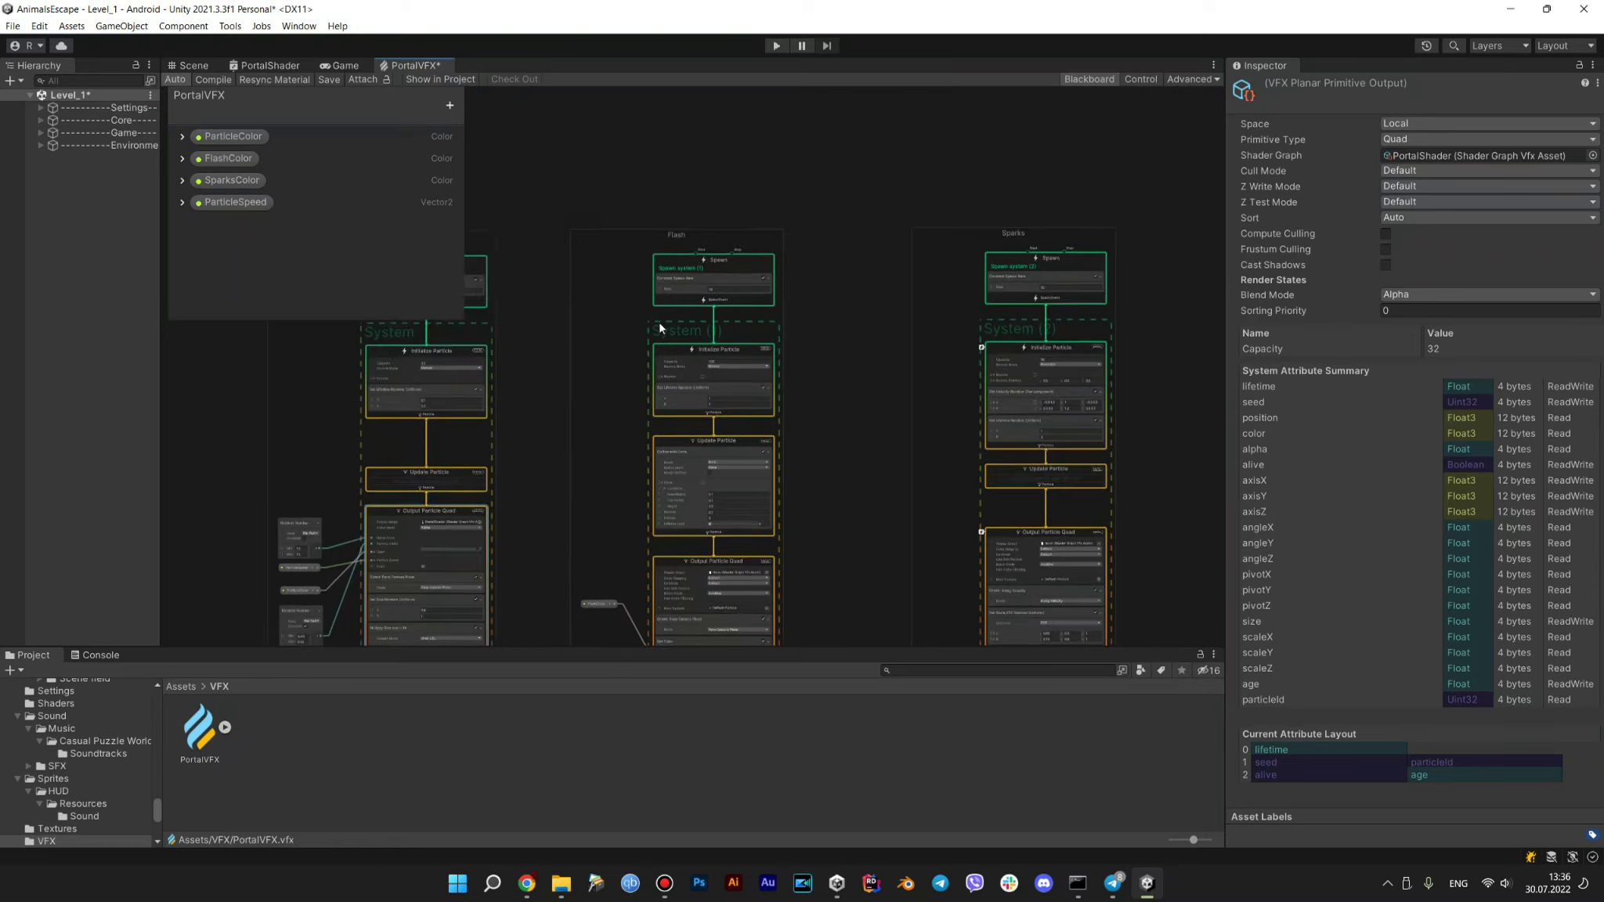
scroll(659, 321, up, 3)
scroll(661, 324, up, 2)
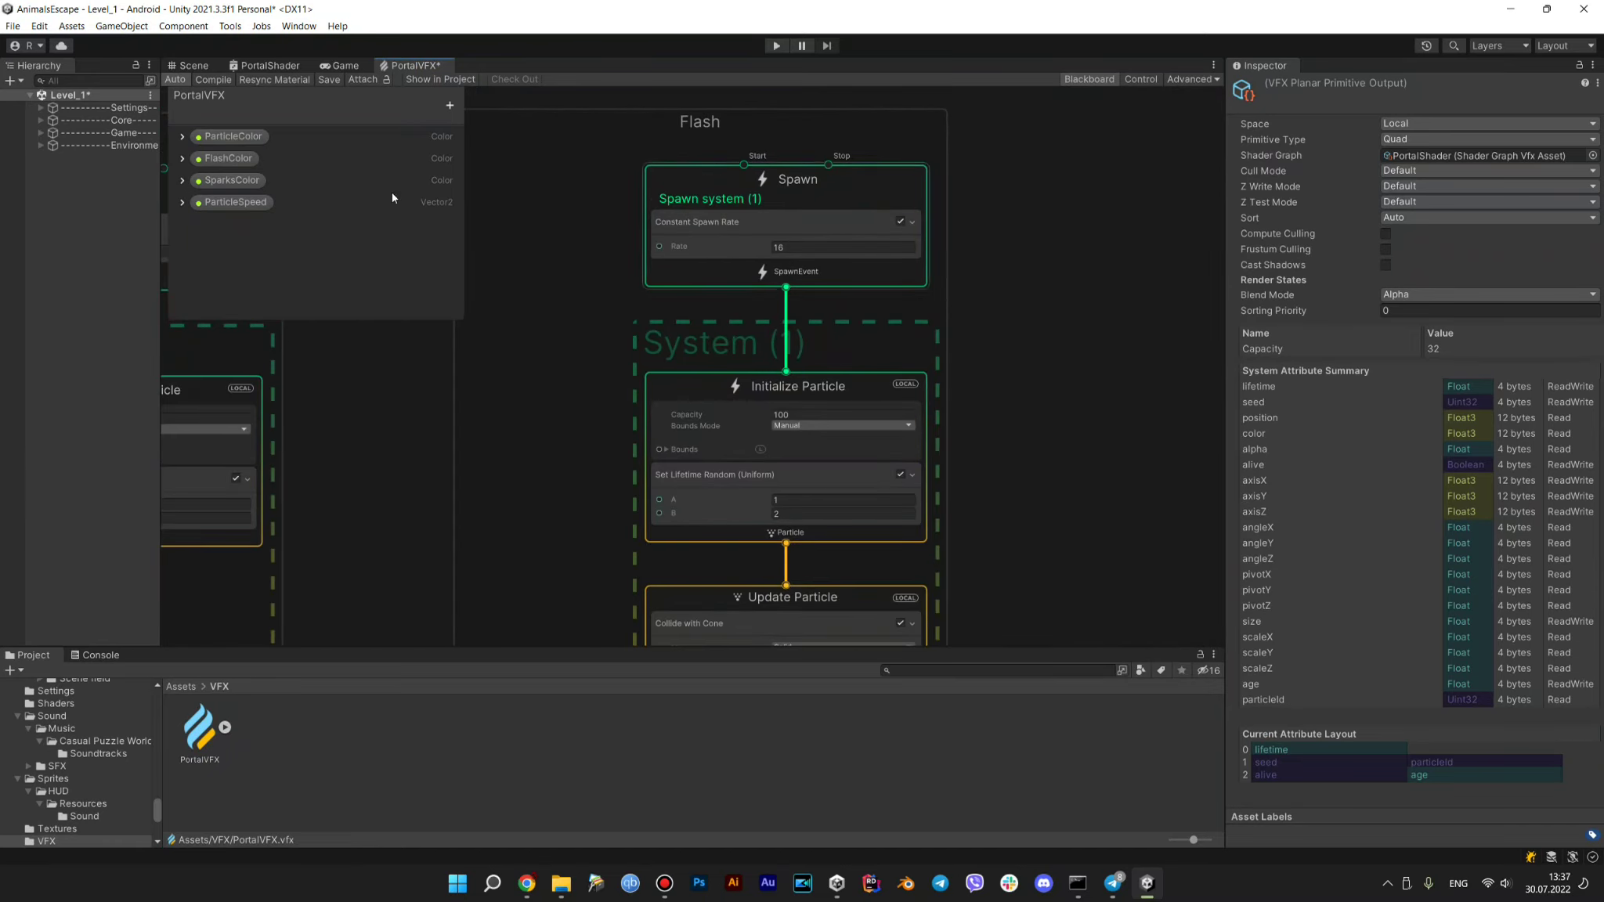
click(198, 68)
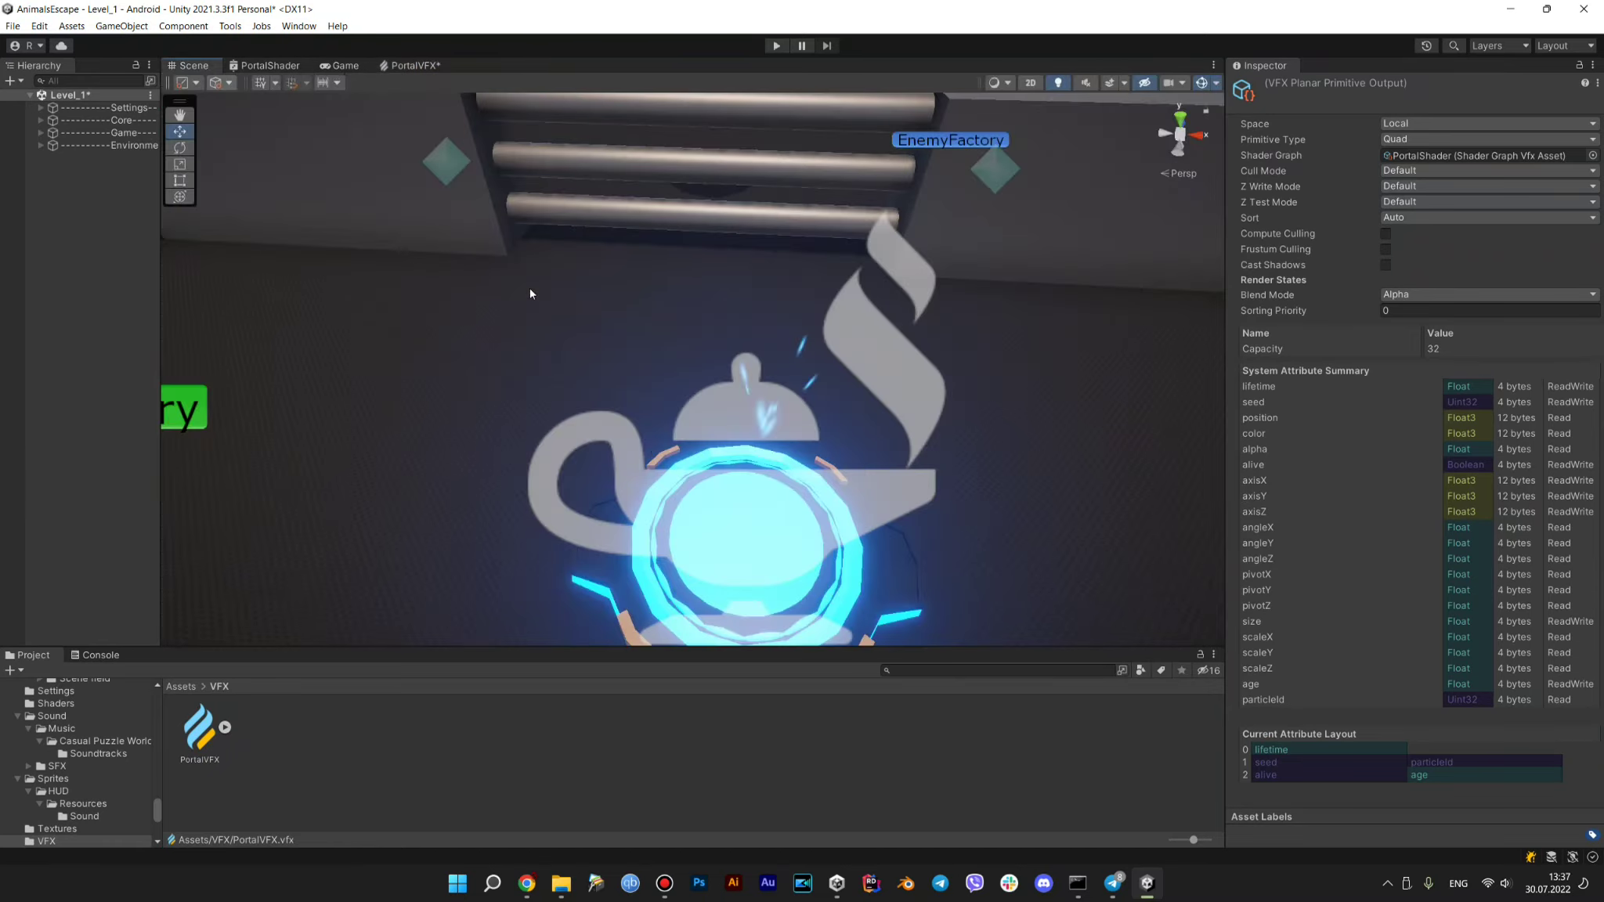
mouse_move(530, 291)
right_down()
mouse_move(688, 427)
mouse_move(708, 467)
right_up()
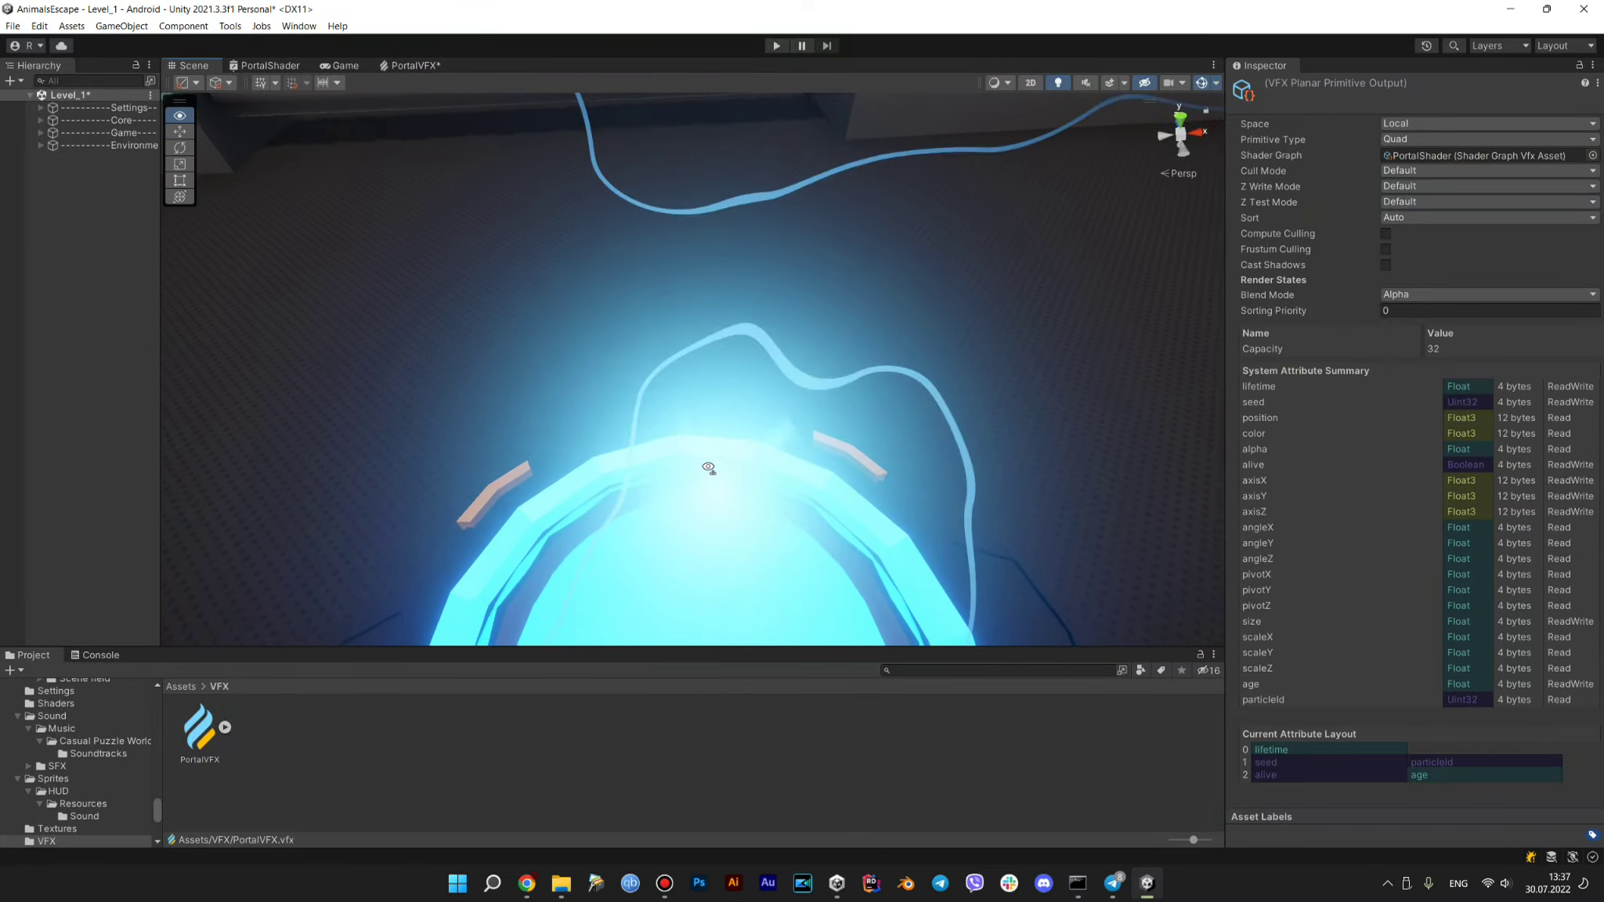
right_drag(708, 468, 605, 515)
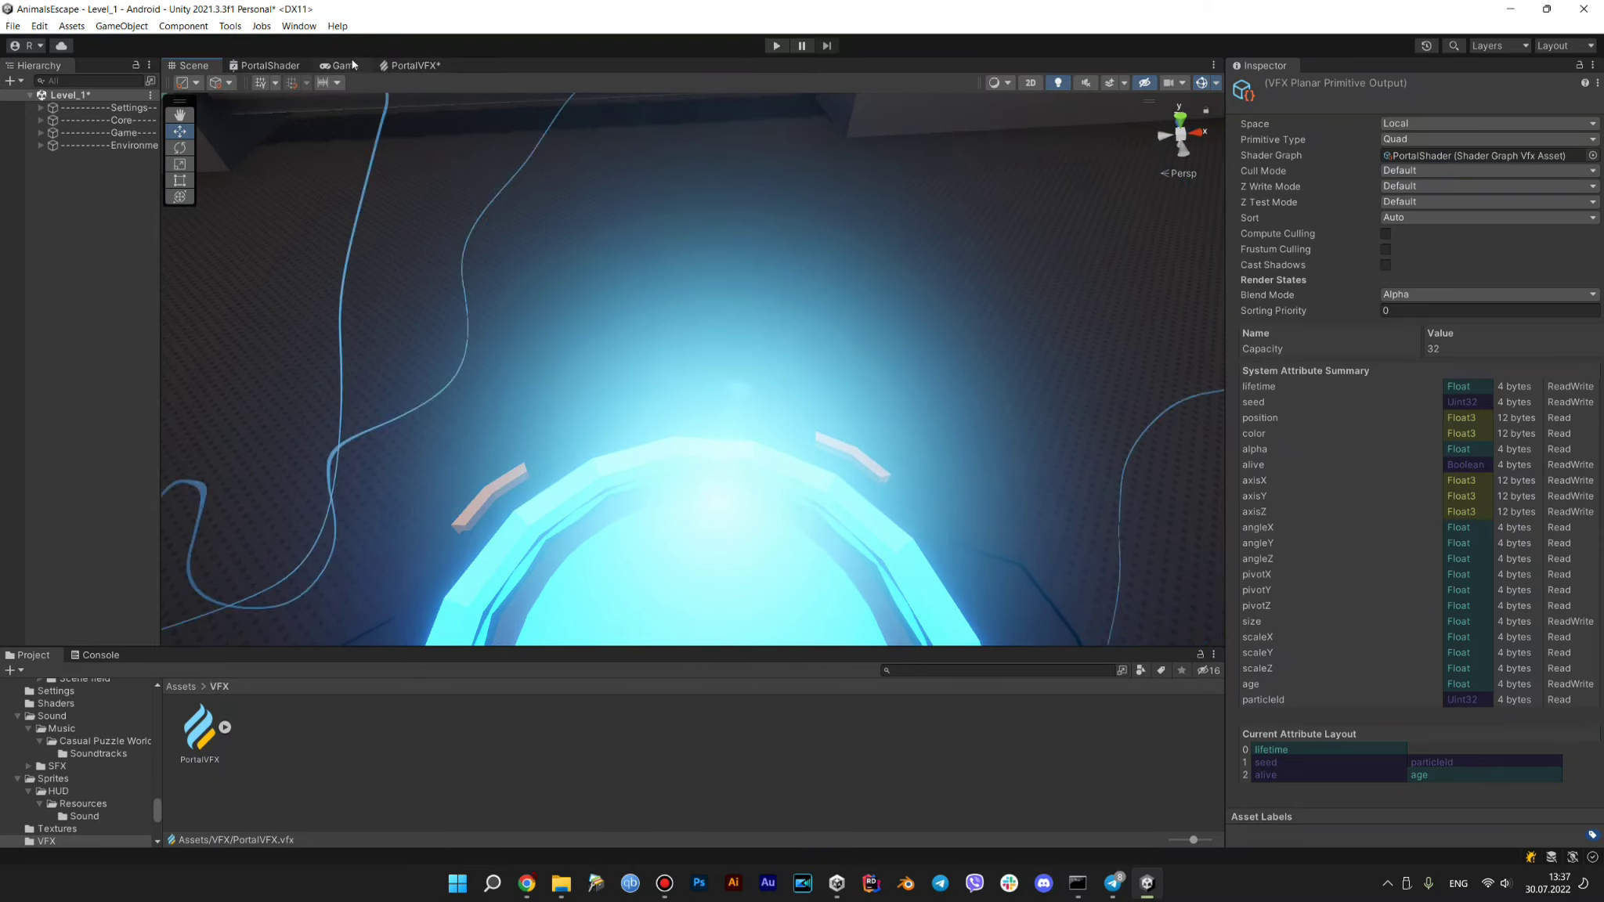
Back in the PortalVFX graph, rename the Flash system group to 'Halo'
click(412, 65)
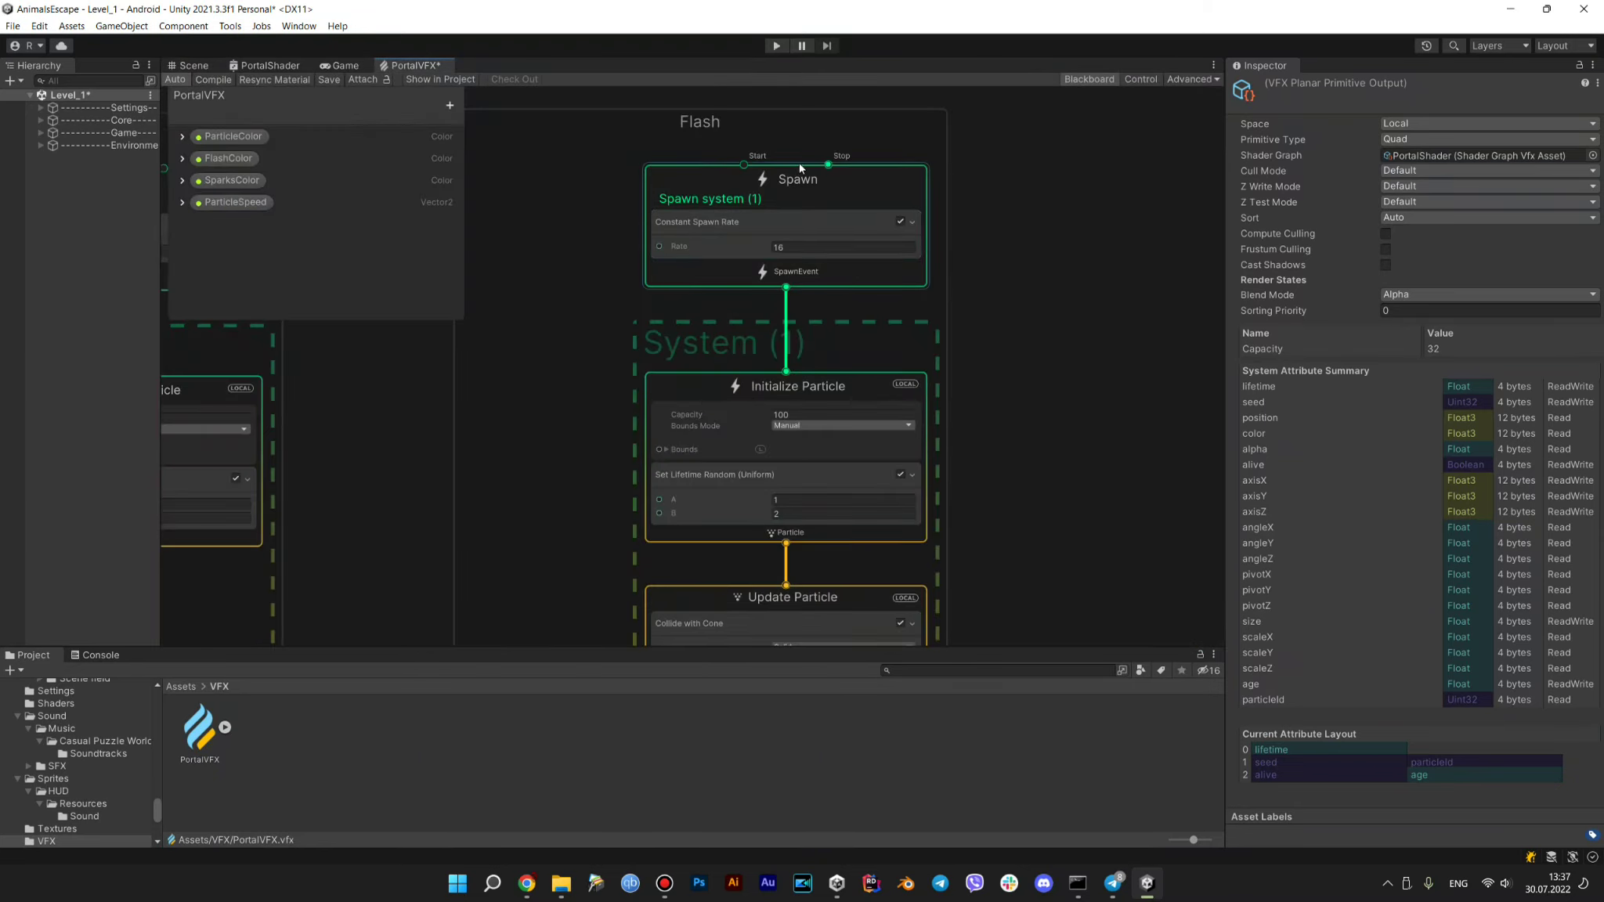
drag(935, 517, 916, 382)
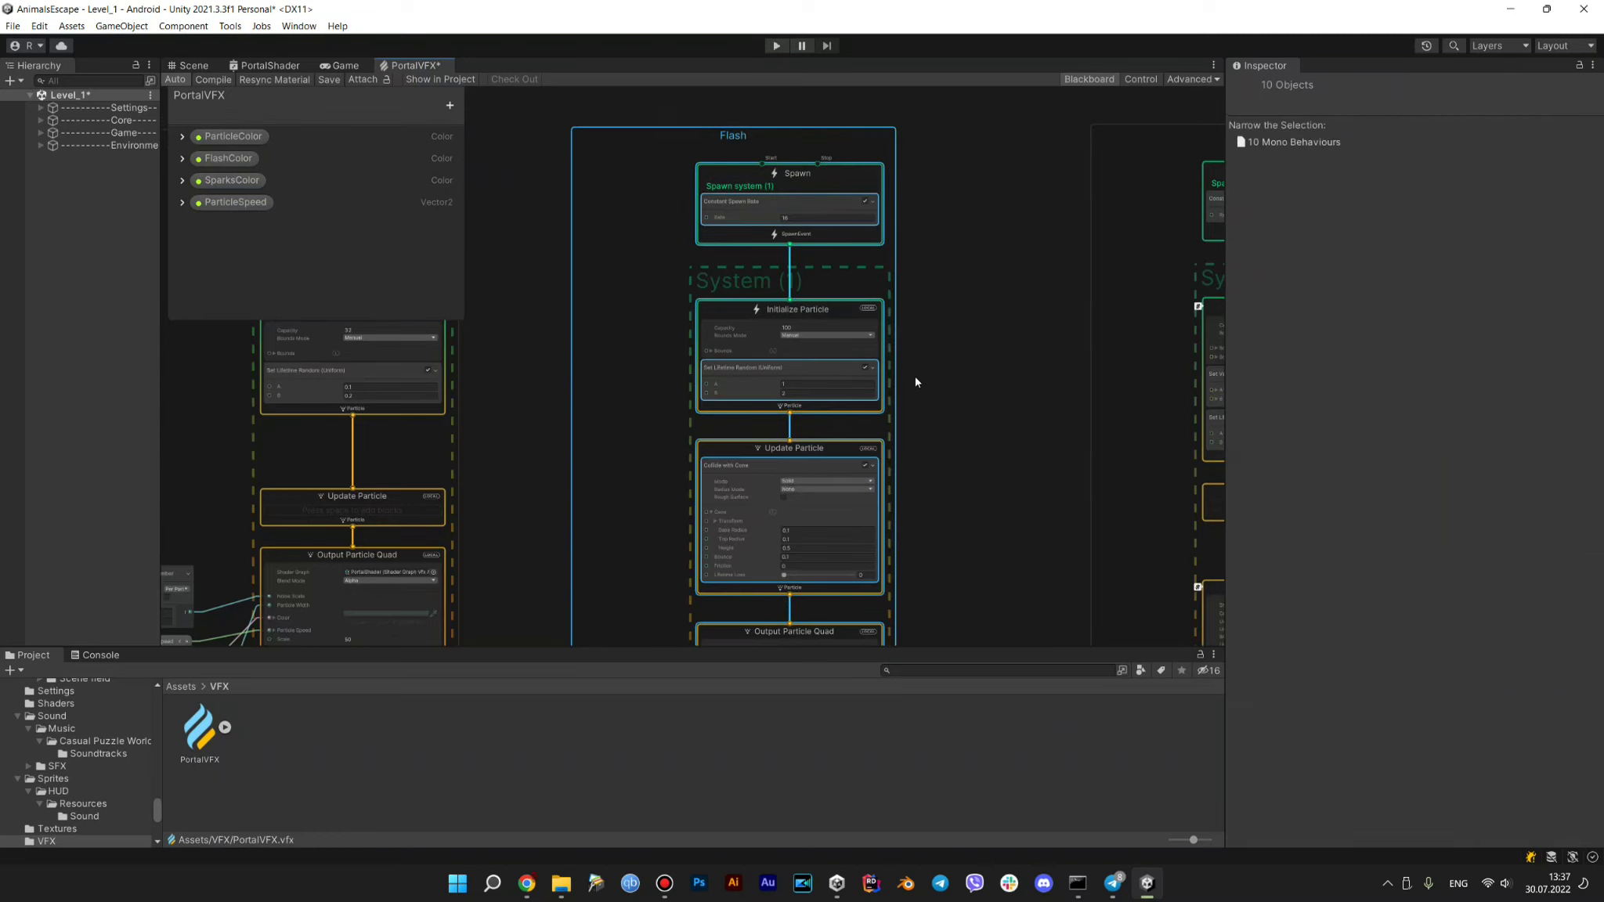
right_click(846, 188)
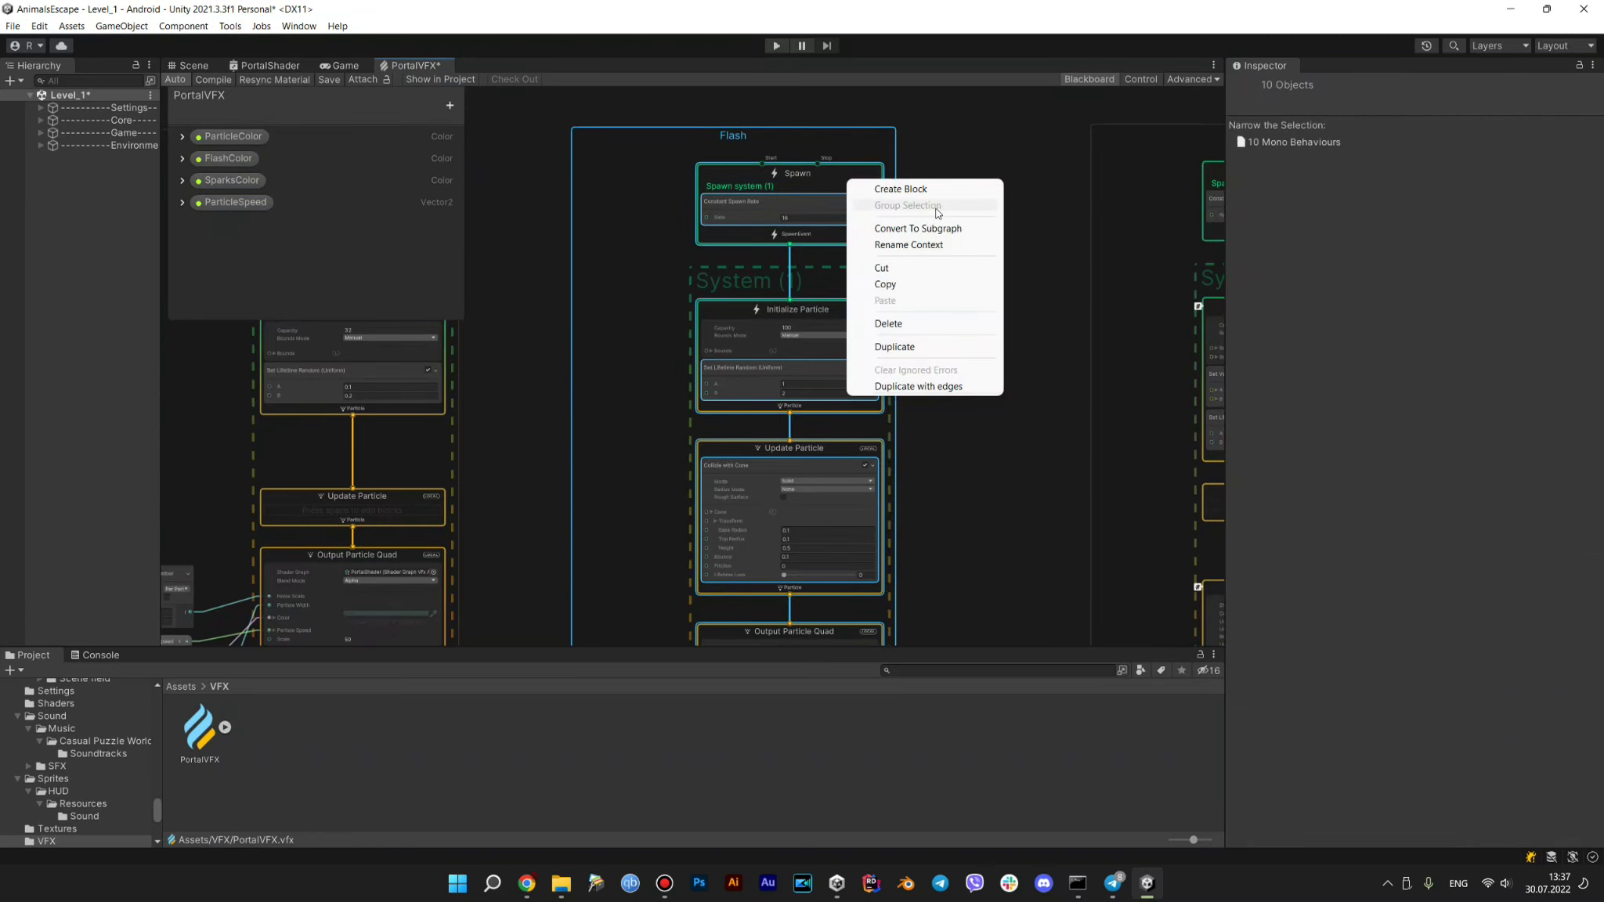
click(748, 129)
double_click(744, 135)
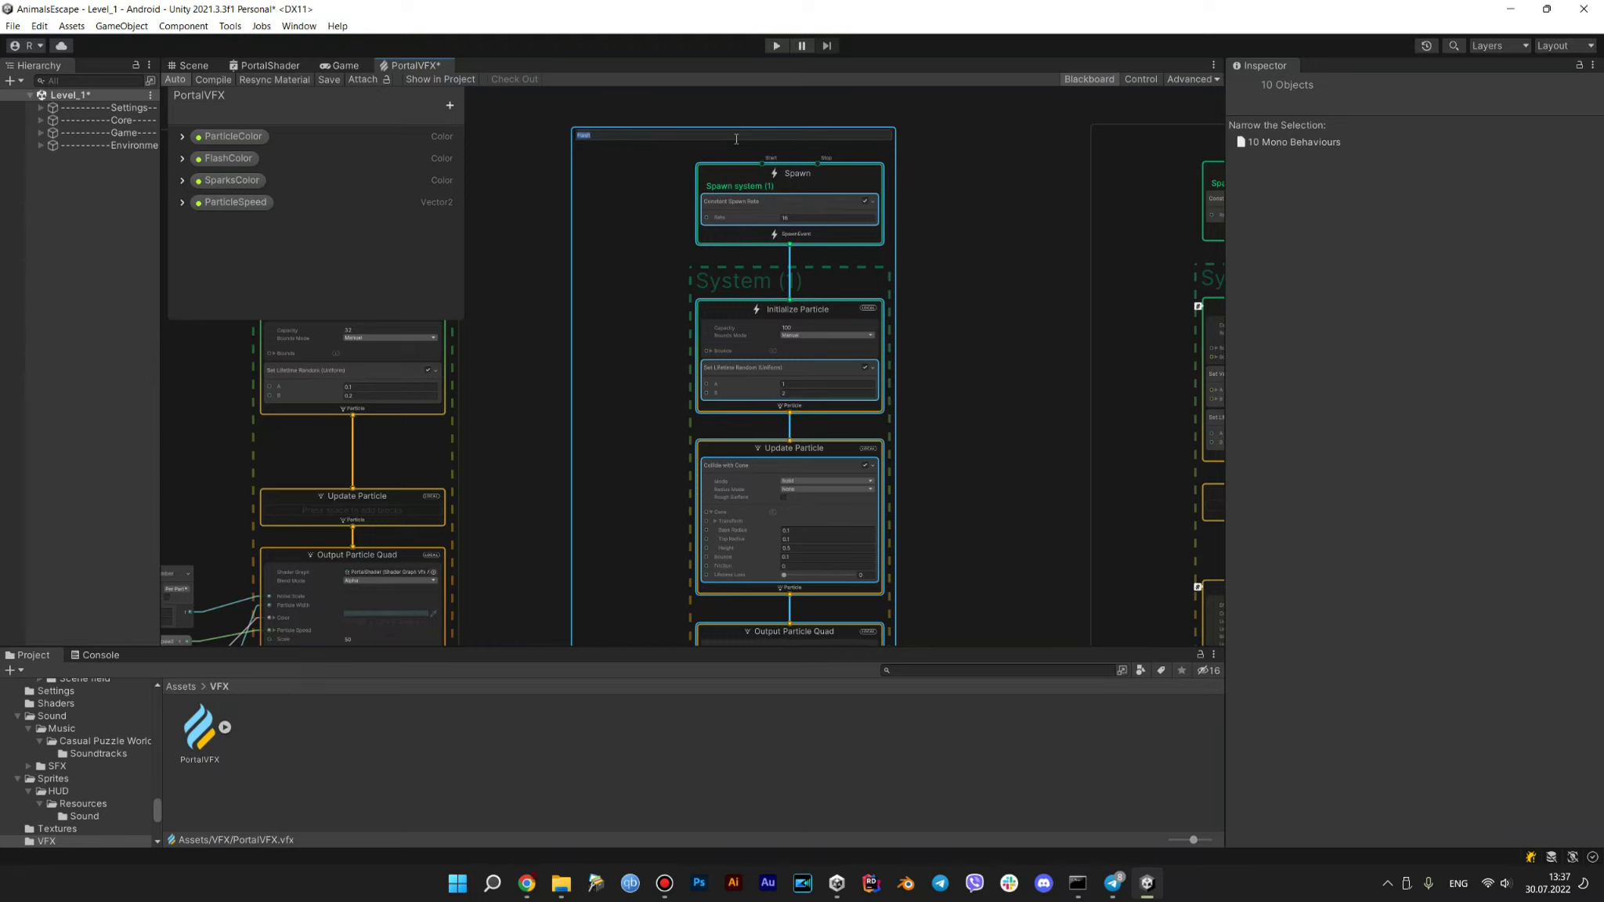
text(Ha)
key(Return)
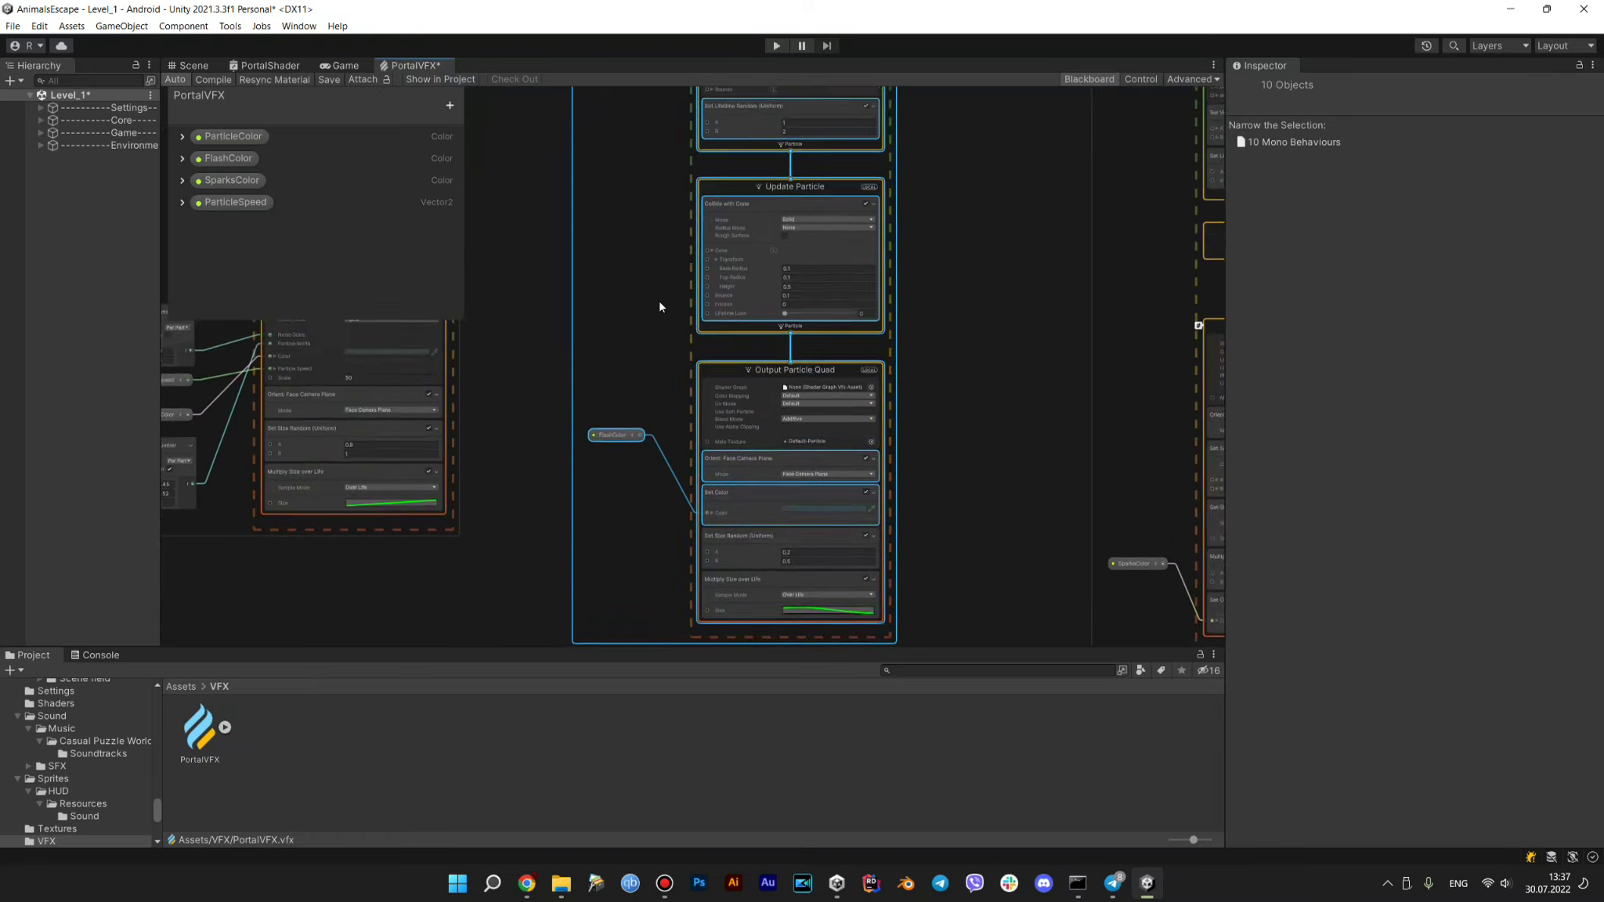
Lower the Initialize Particle capacity of System (1) from 100 to 10
middle_drag(660, 299, 660, 478)
scroll(722, 275, up, 3)
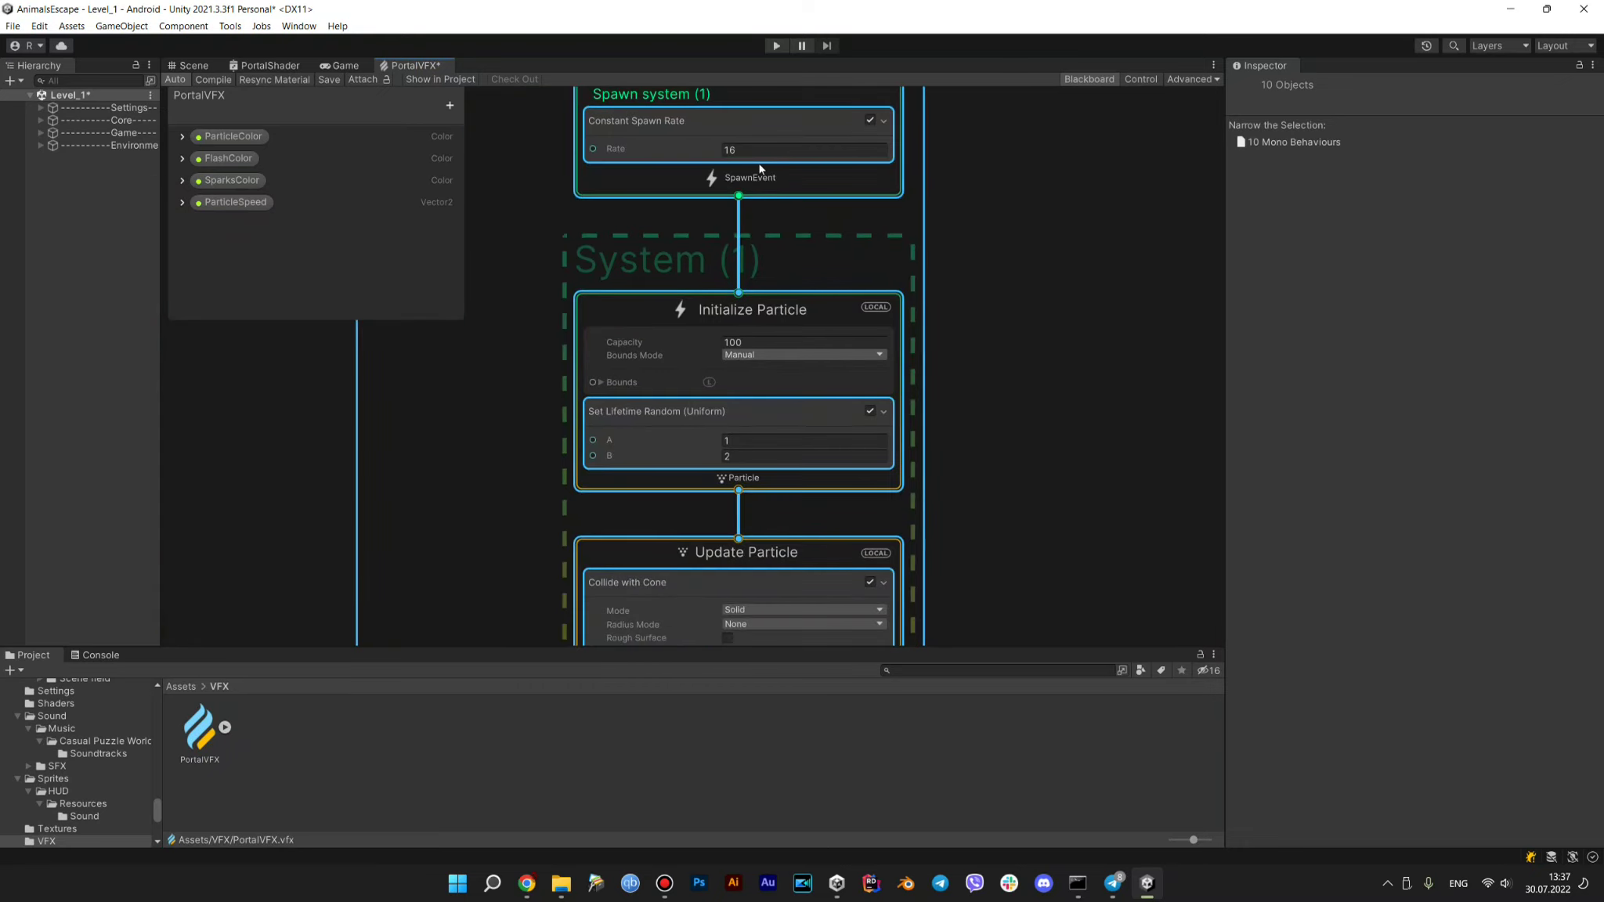
scroll(987, 276, down, 3)
scroll(971, 237, down, 2)
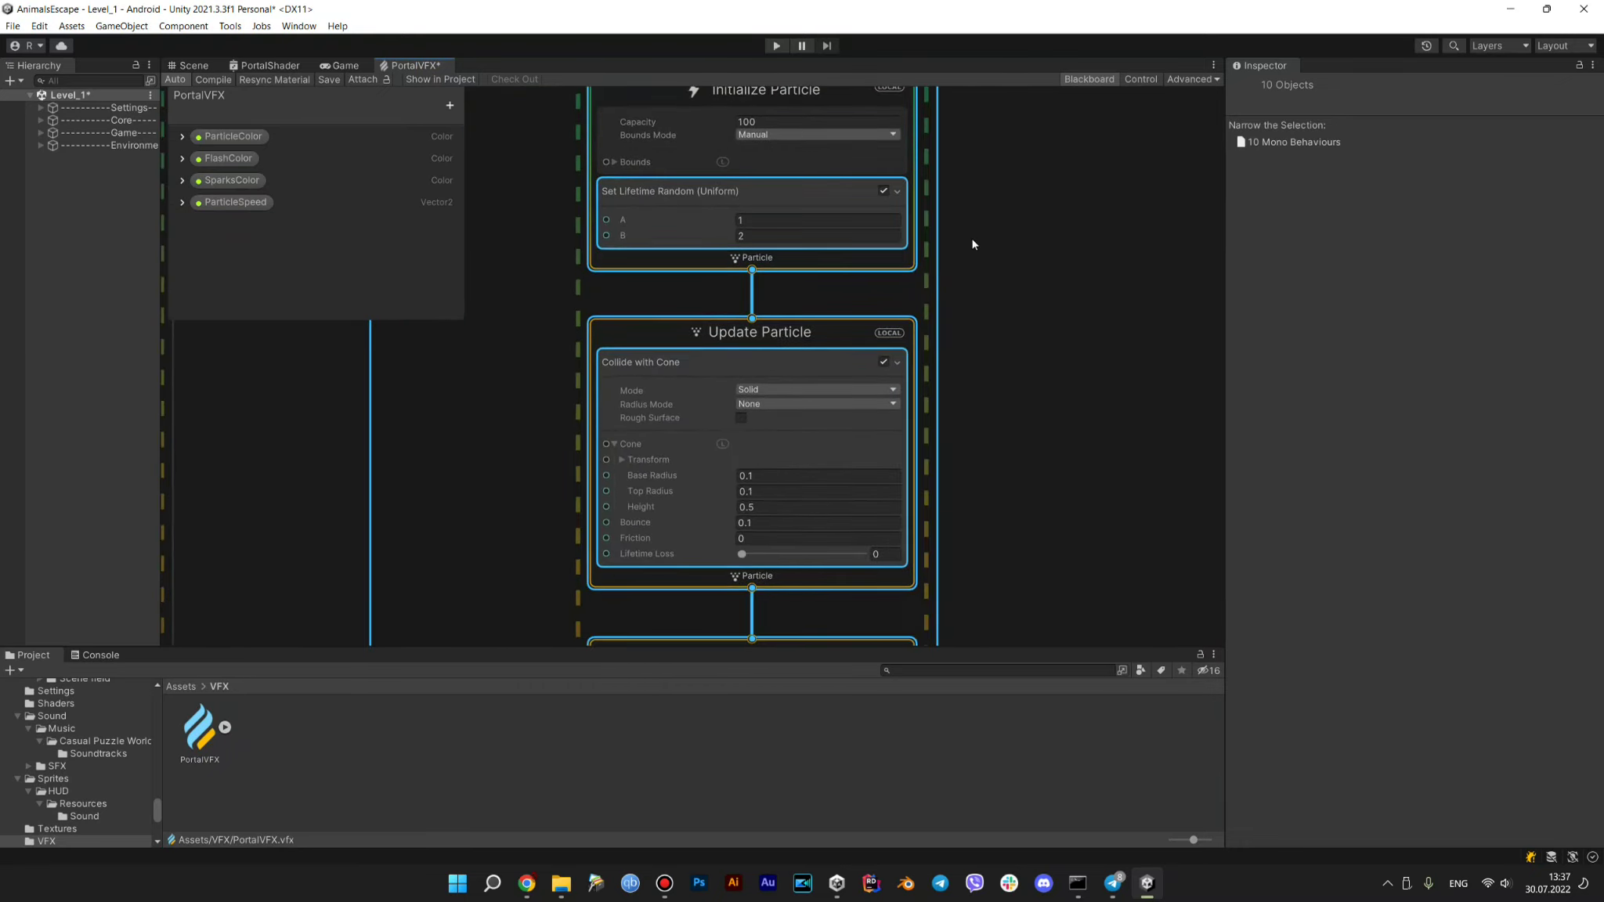
click(781, 118)
double_click(780, 122)
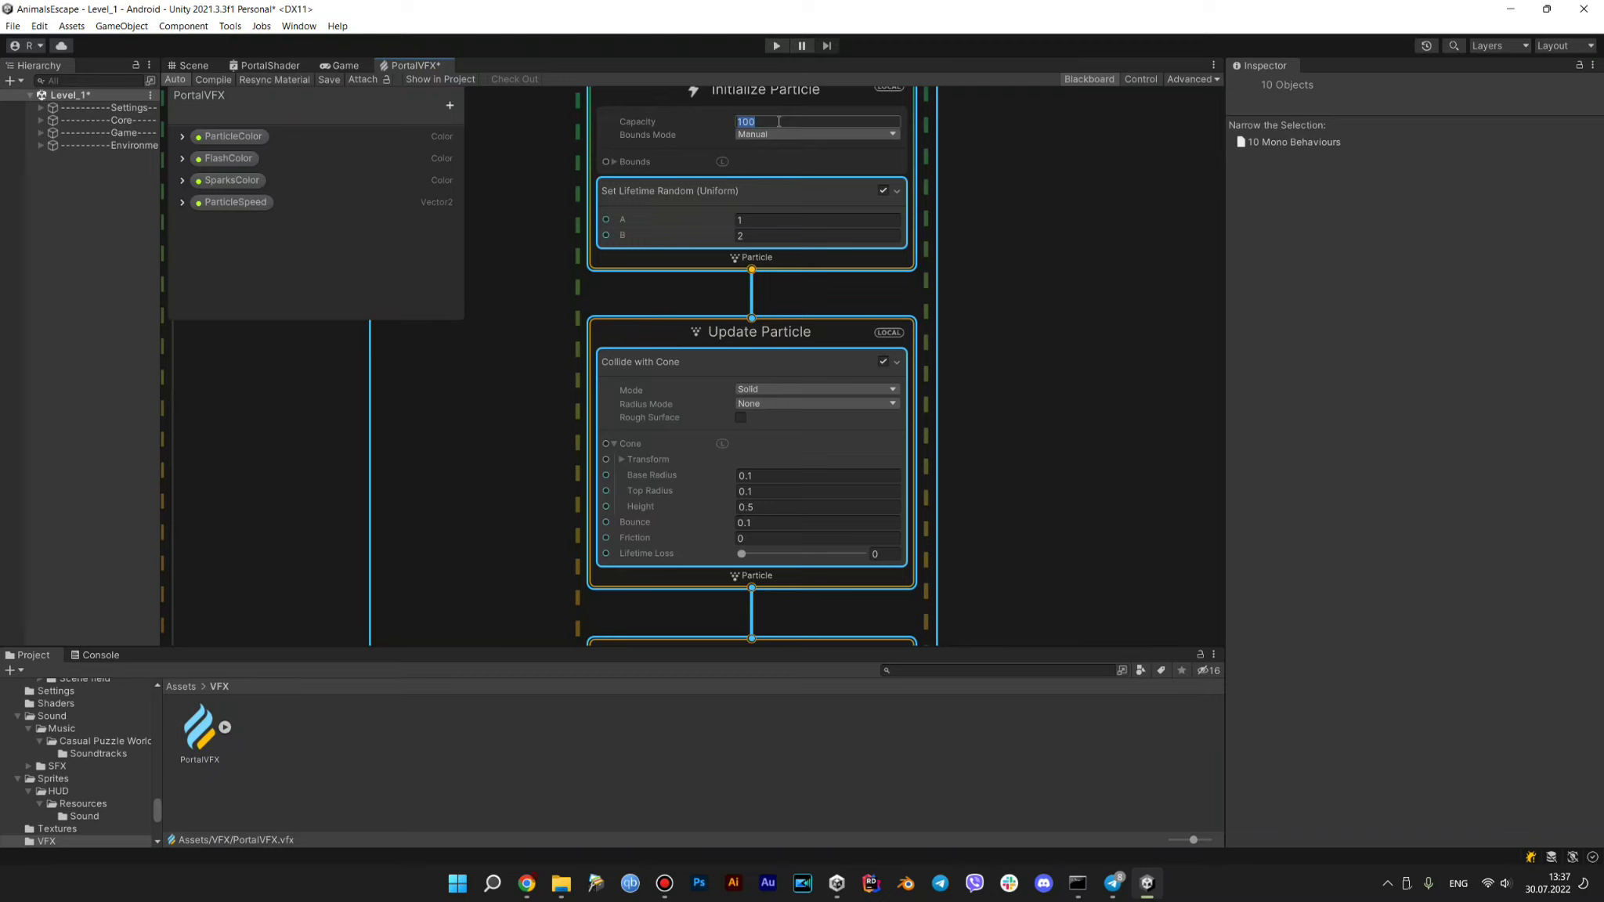
text(10)
key(Return)
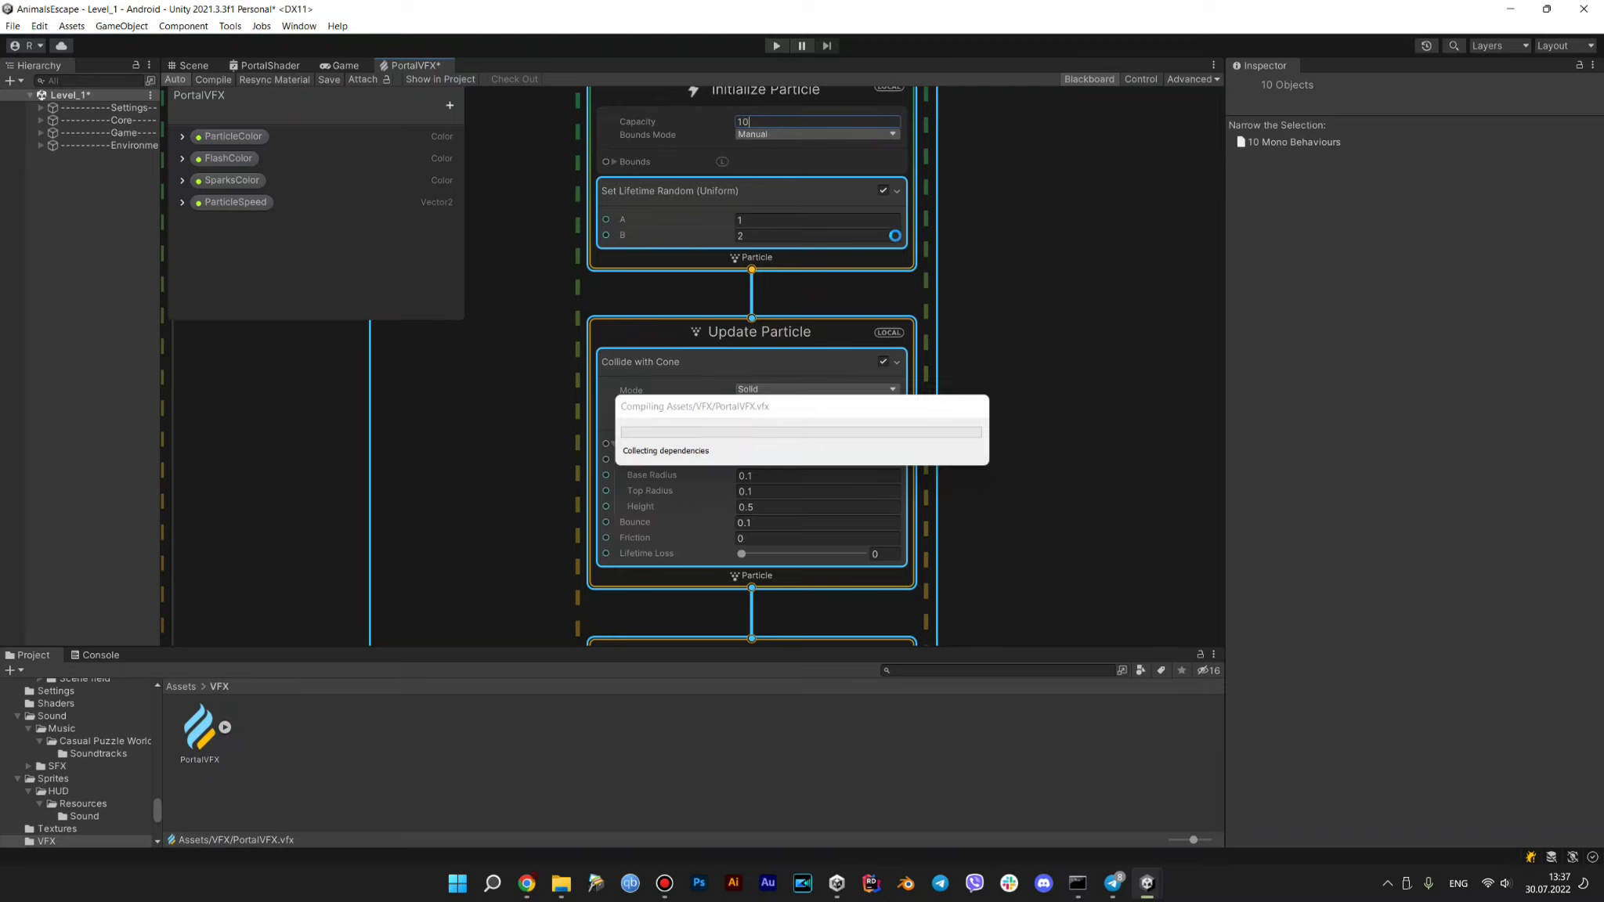
Switch to the Scene view and pan and zoom around the portal
click(196, 67)
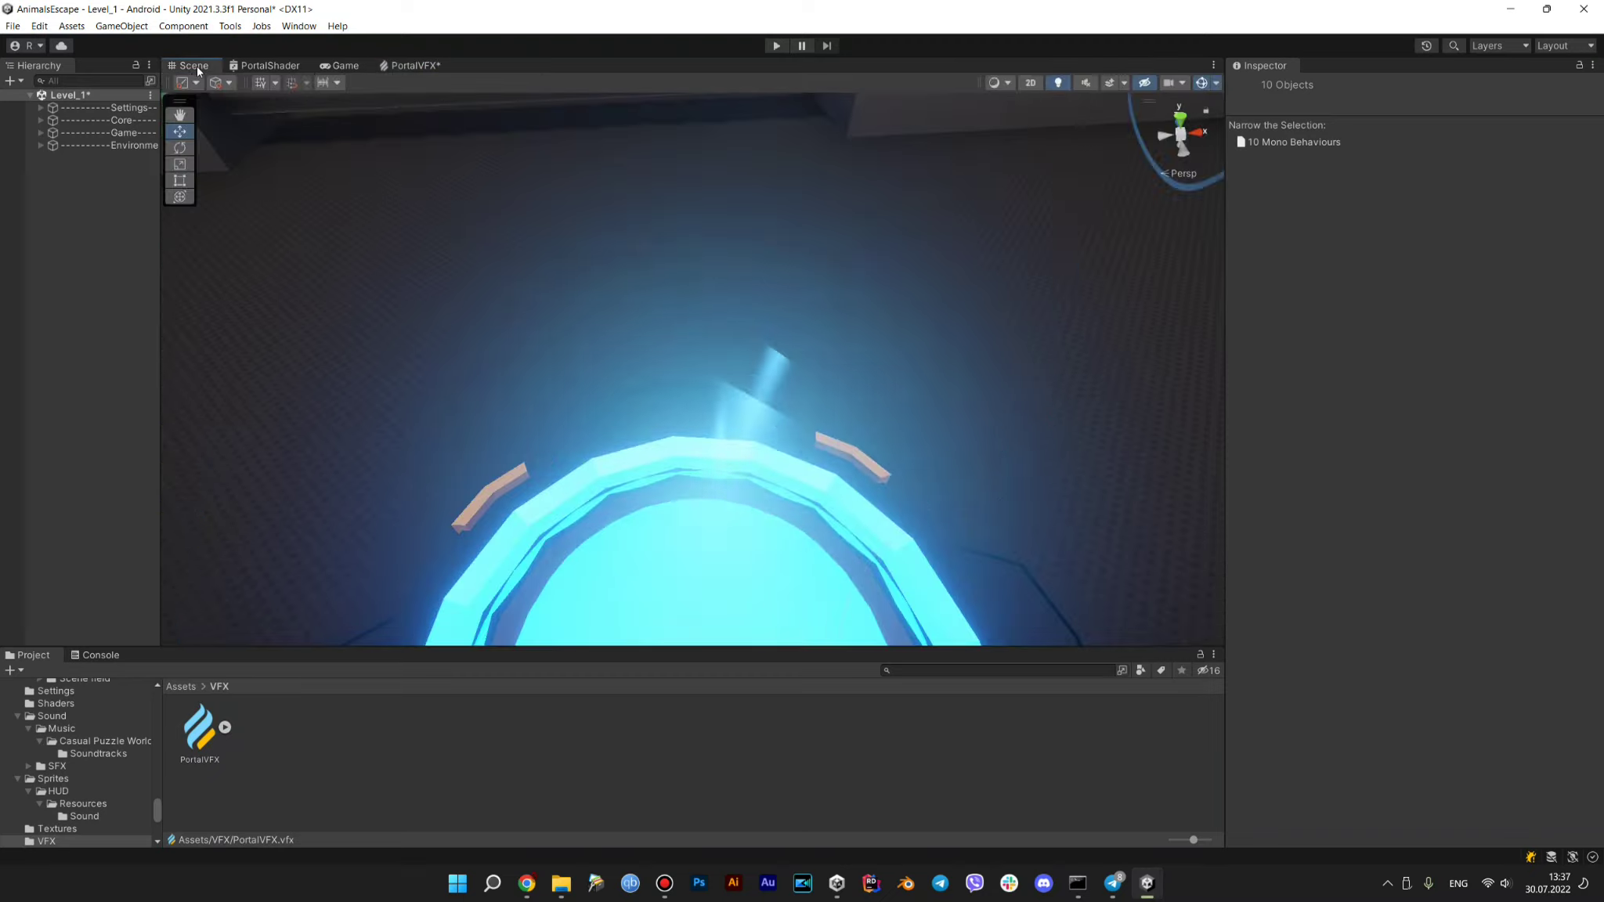
middle_drag(611, 367, 598, 272)
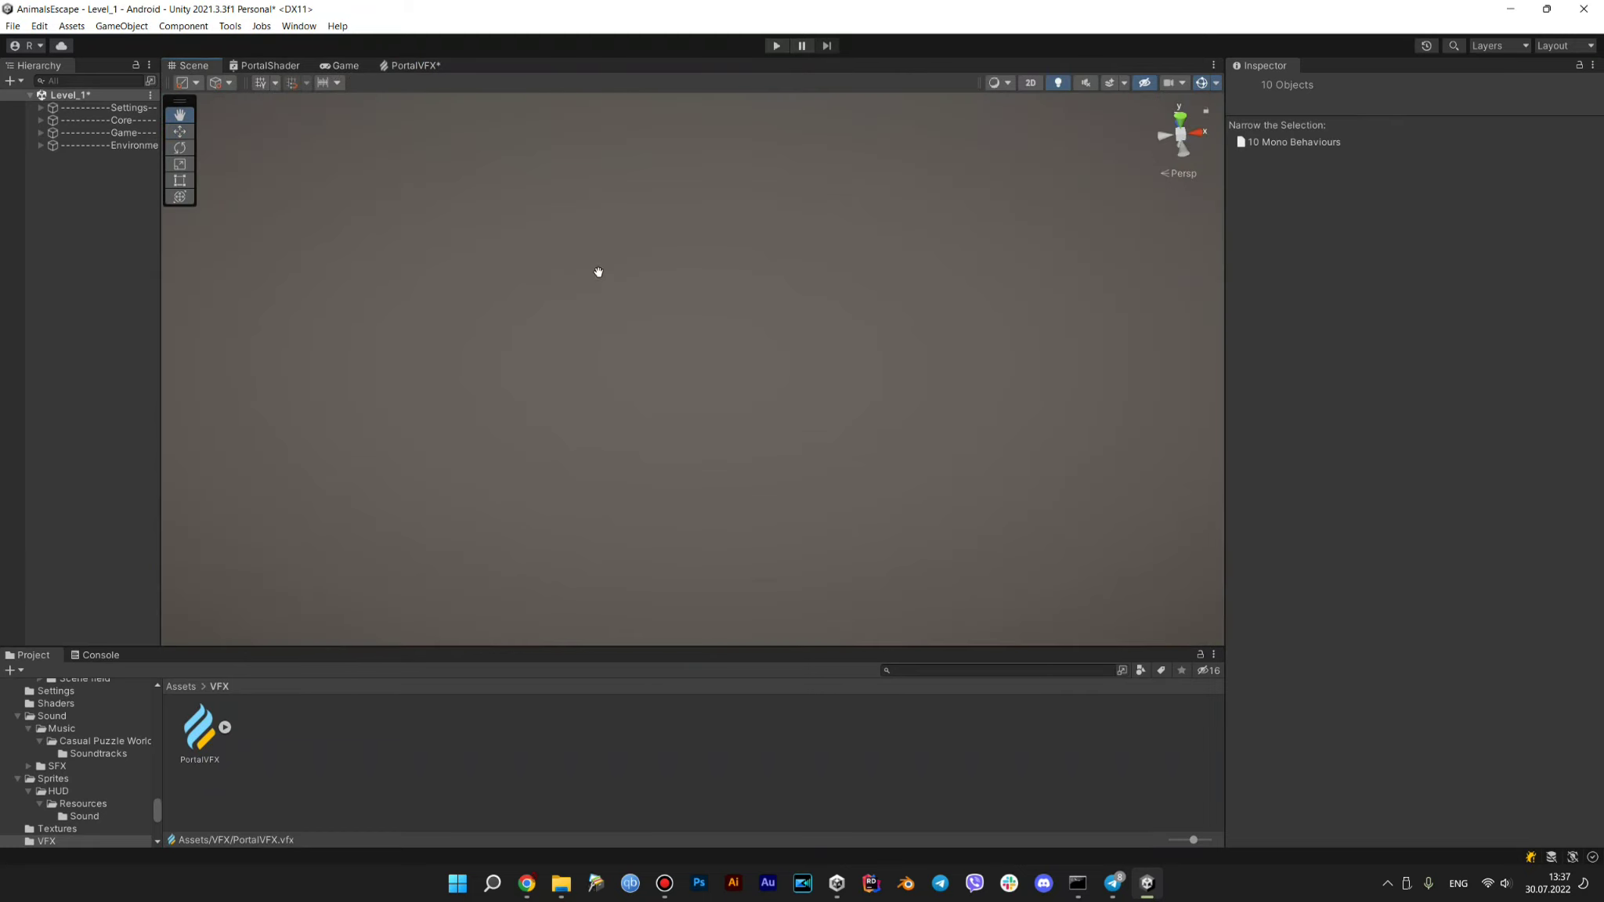
scroll(611, 357, down, 2)
scroll(627, 354, down, 2)
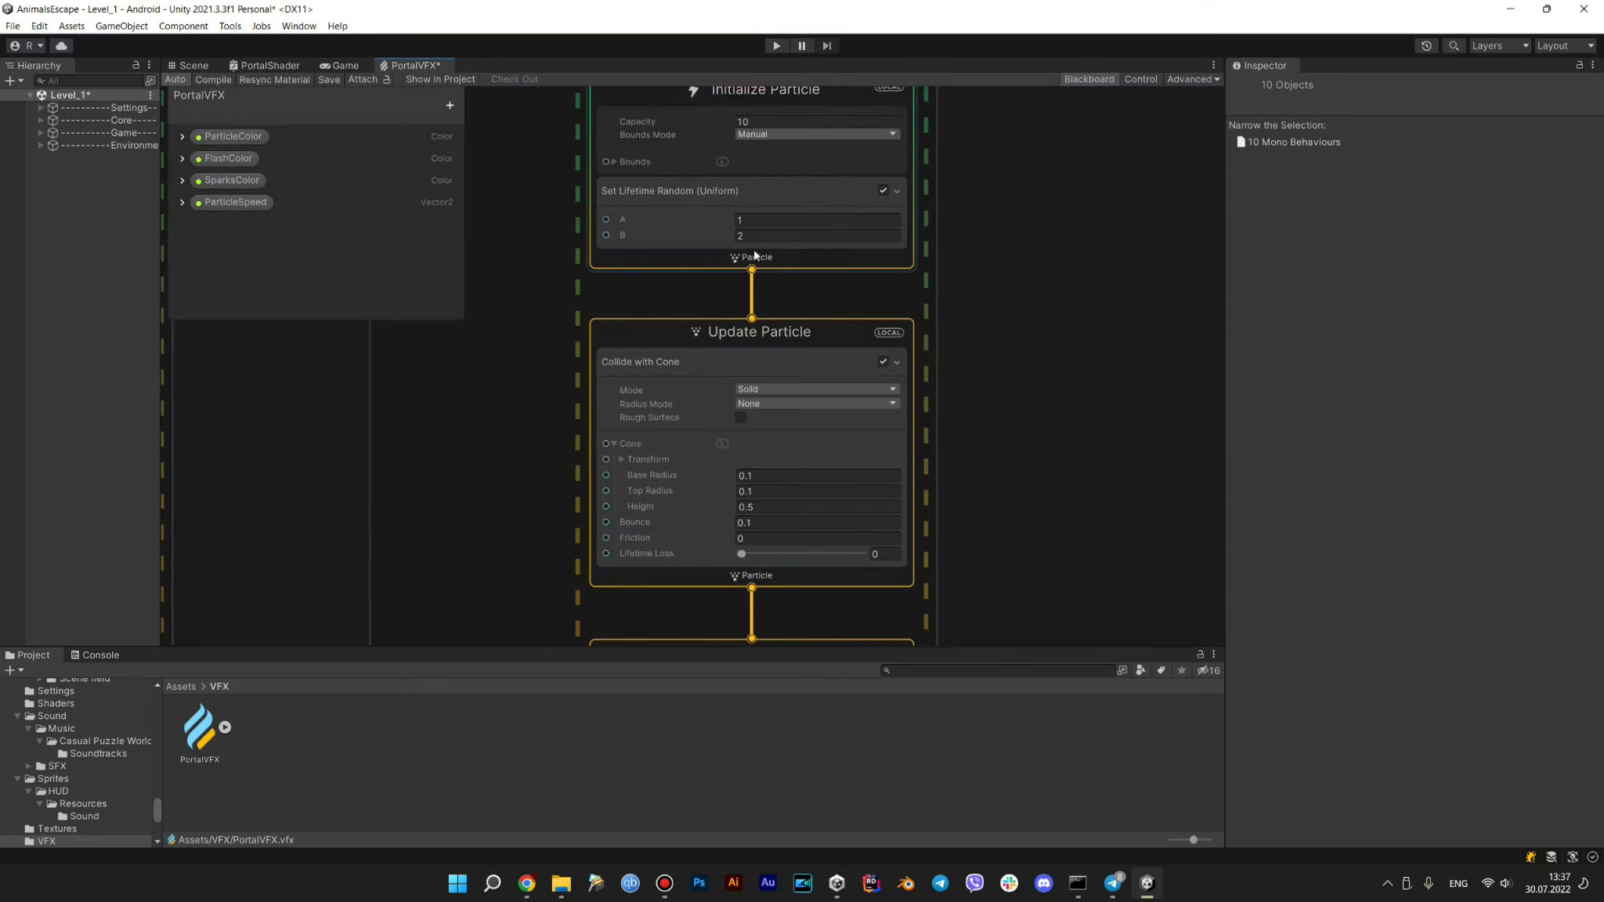
middle_drag(1035, 512, 1034, 312)
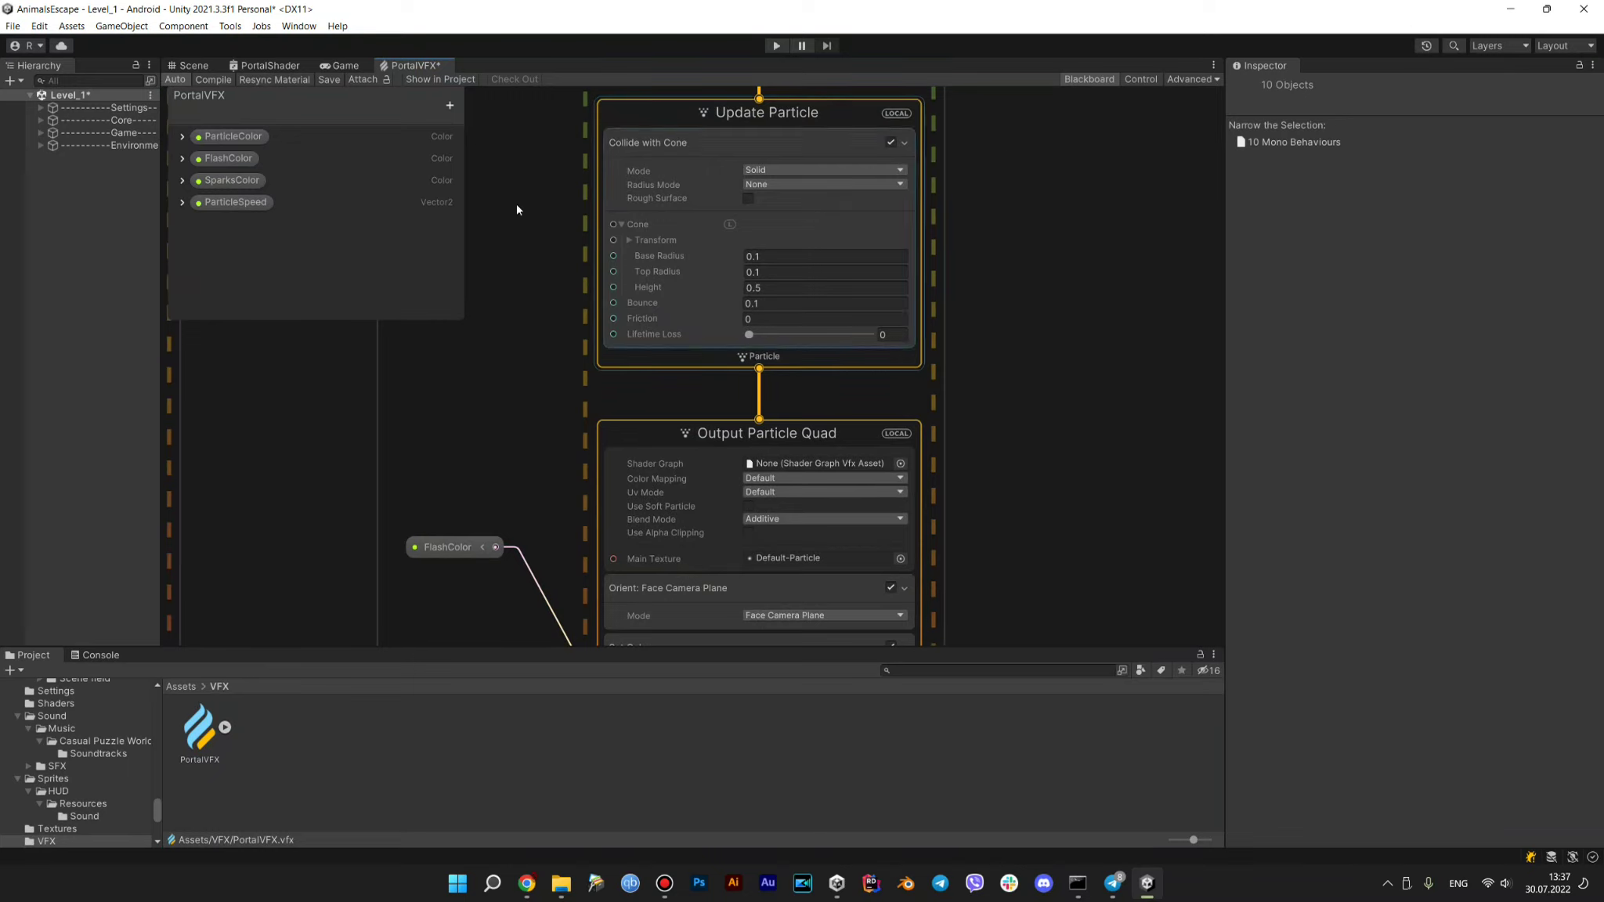
scroll(1018, 477, down, 2)
middle_drag(1028, 503, 1010, 233)
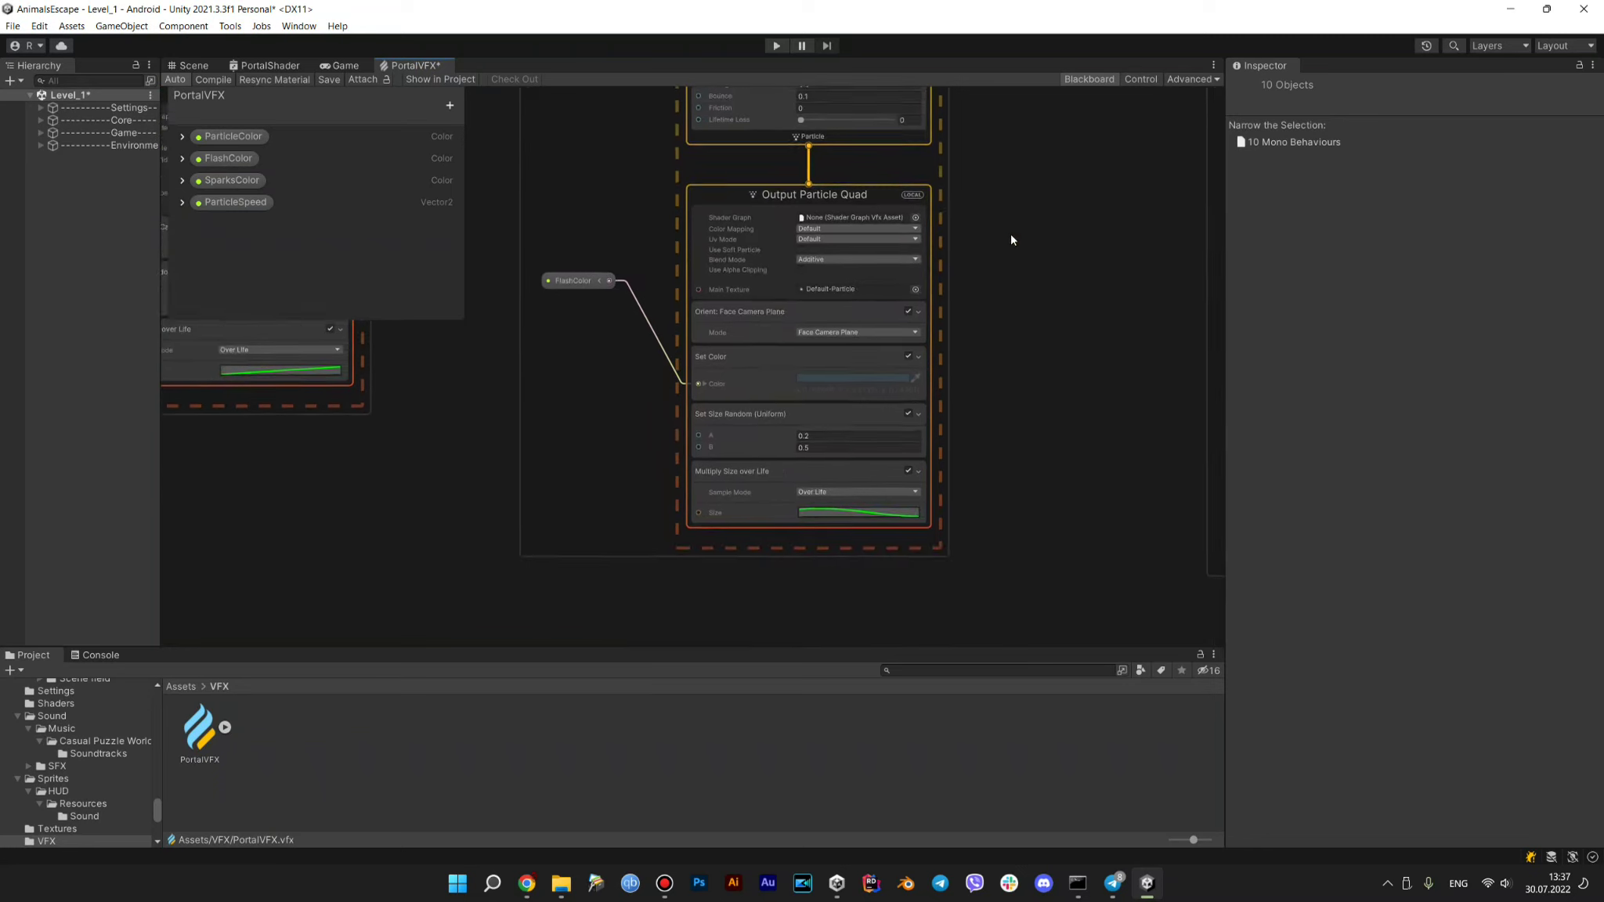
scroll(929, 288, up, 3)
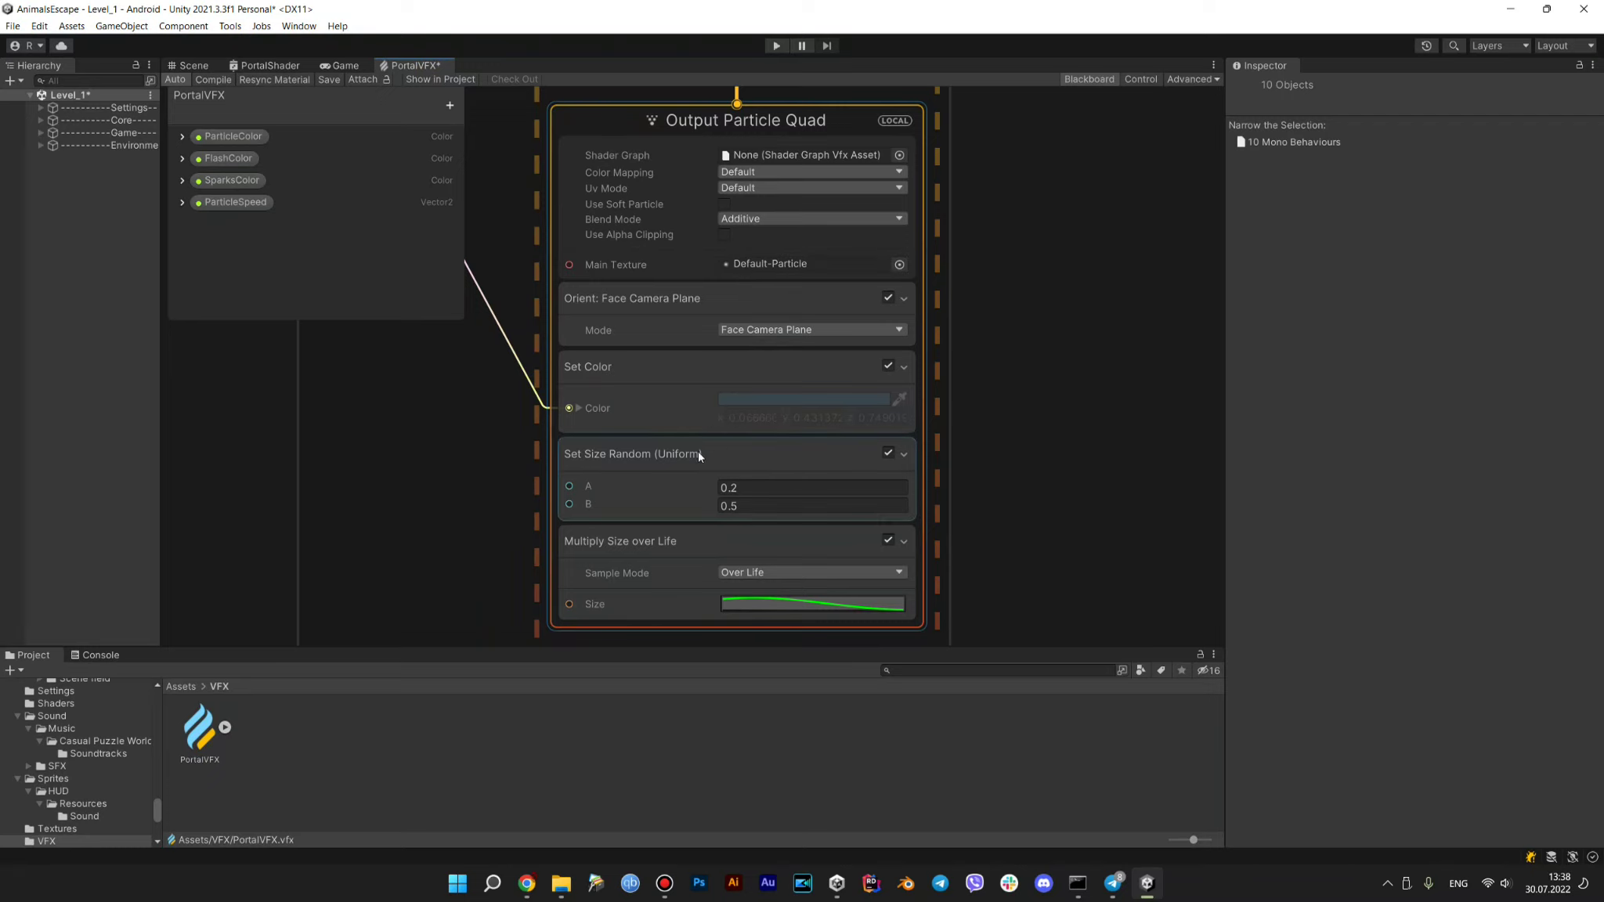
middle_drag(417, 272, 492, 274)
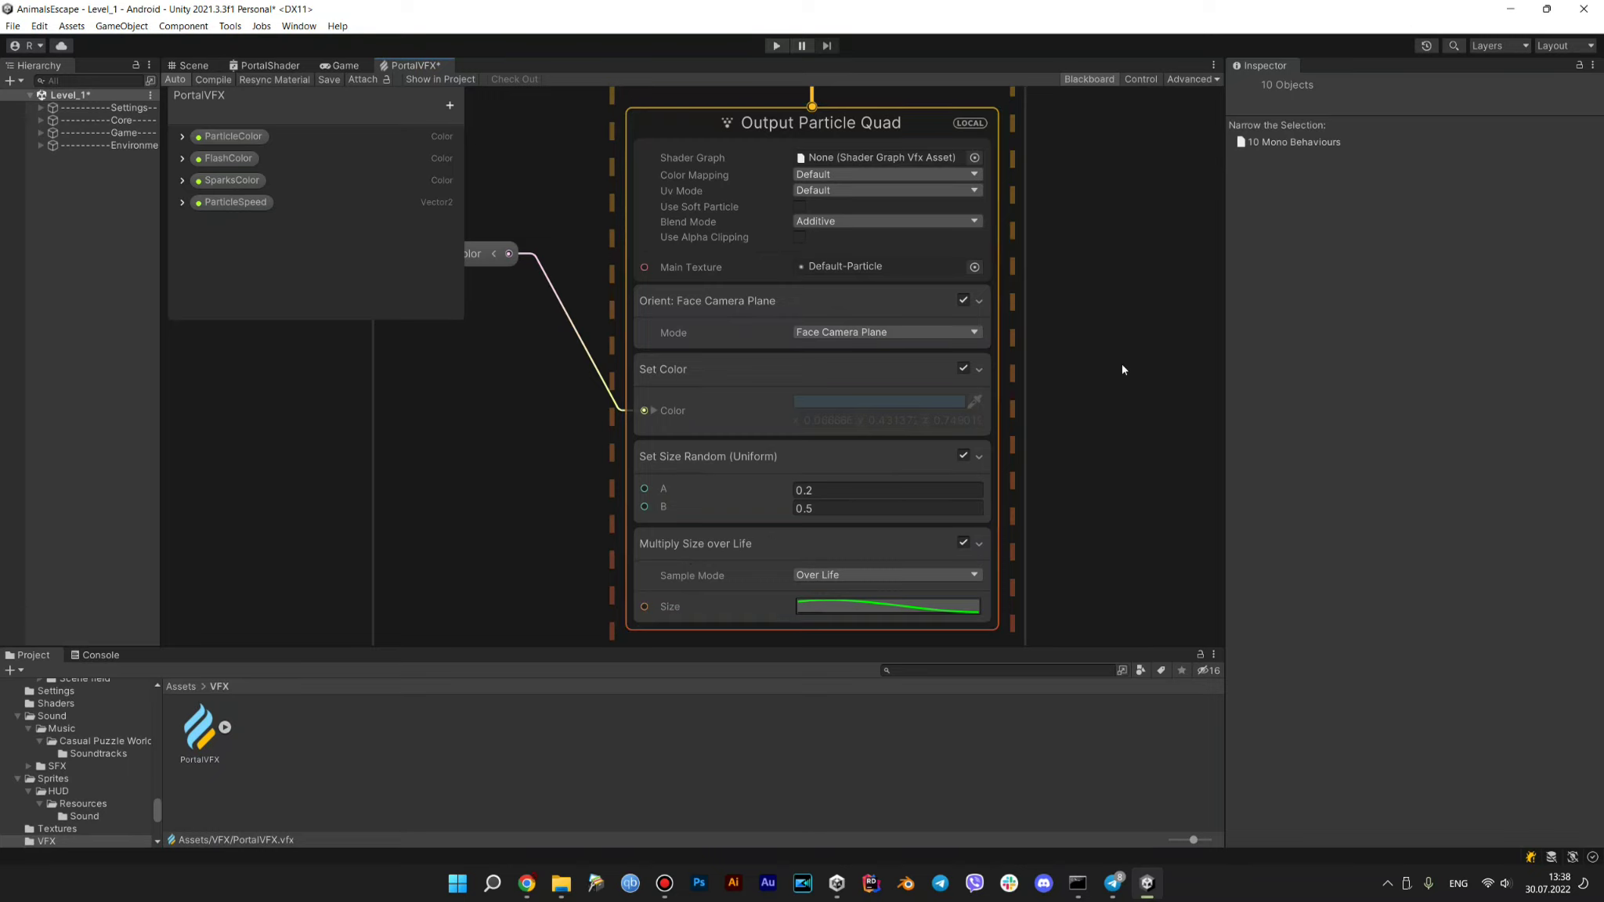
scroll(1136, 288, down, 5)
middle_drag(1145, 259, 534, 519)
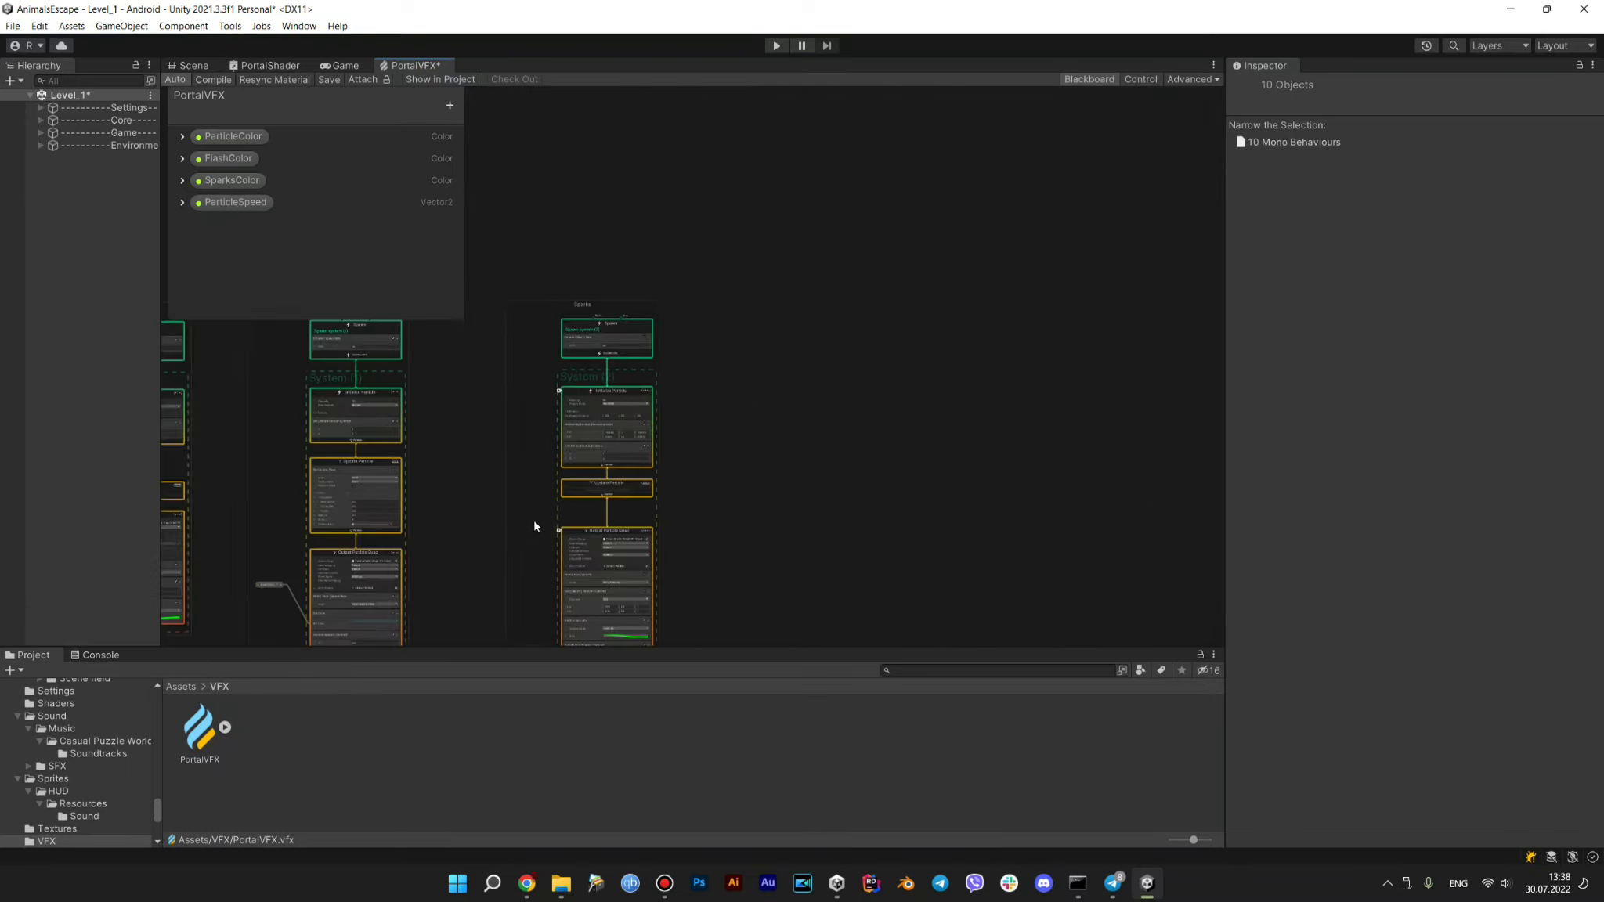
click(608, 452)
key(a)
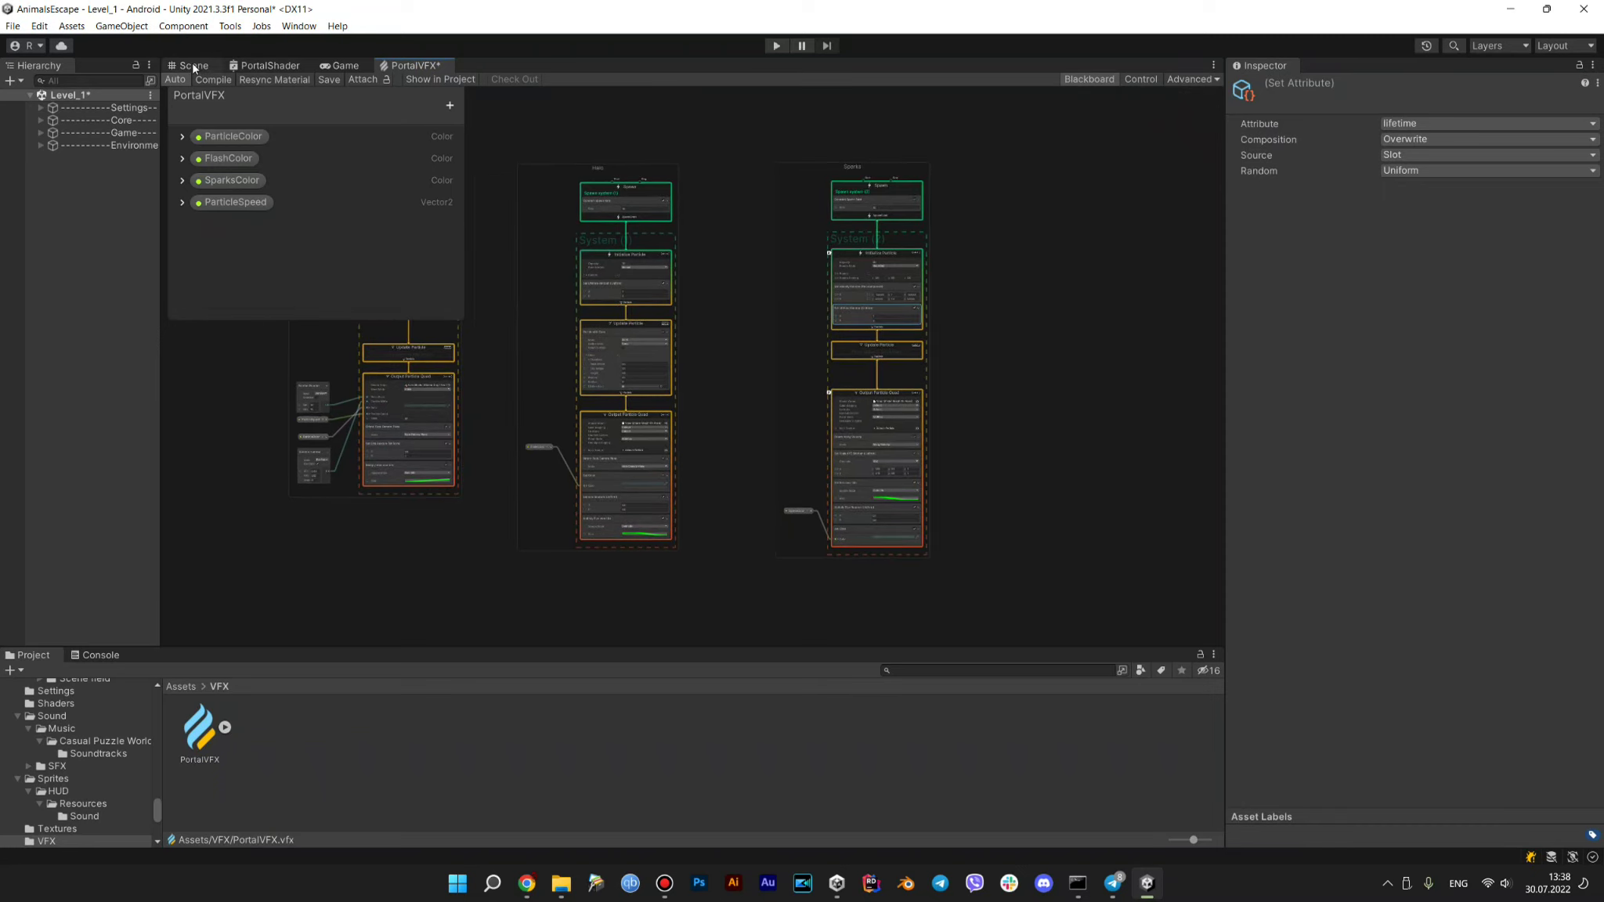
click(194, 67)
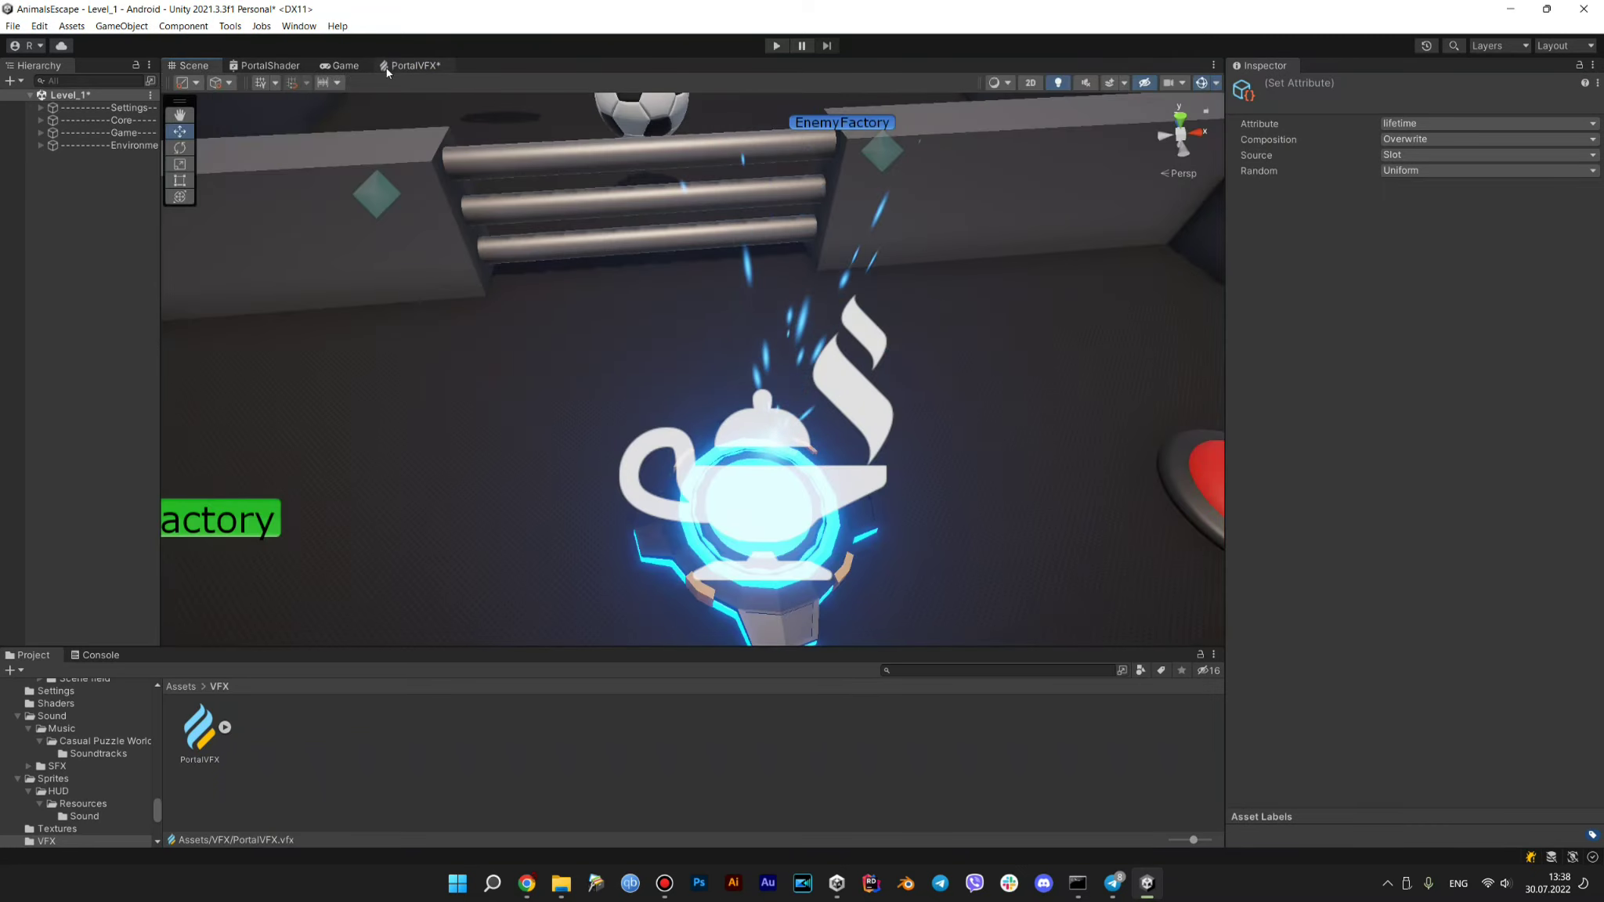
click(386, 67)
scroll(925, 299, up, 1)
scroll(970, 240, up, 4)
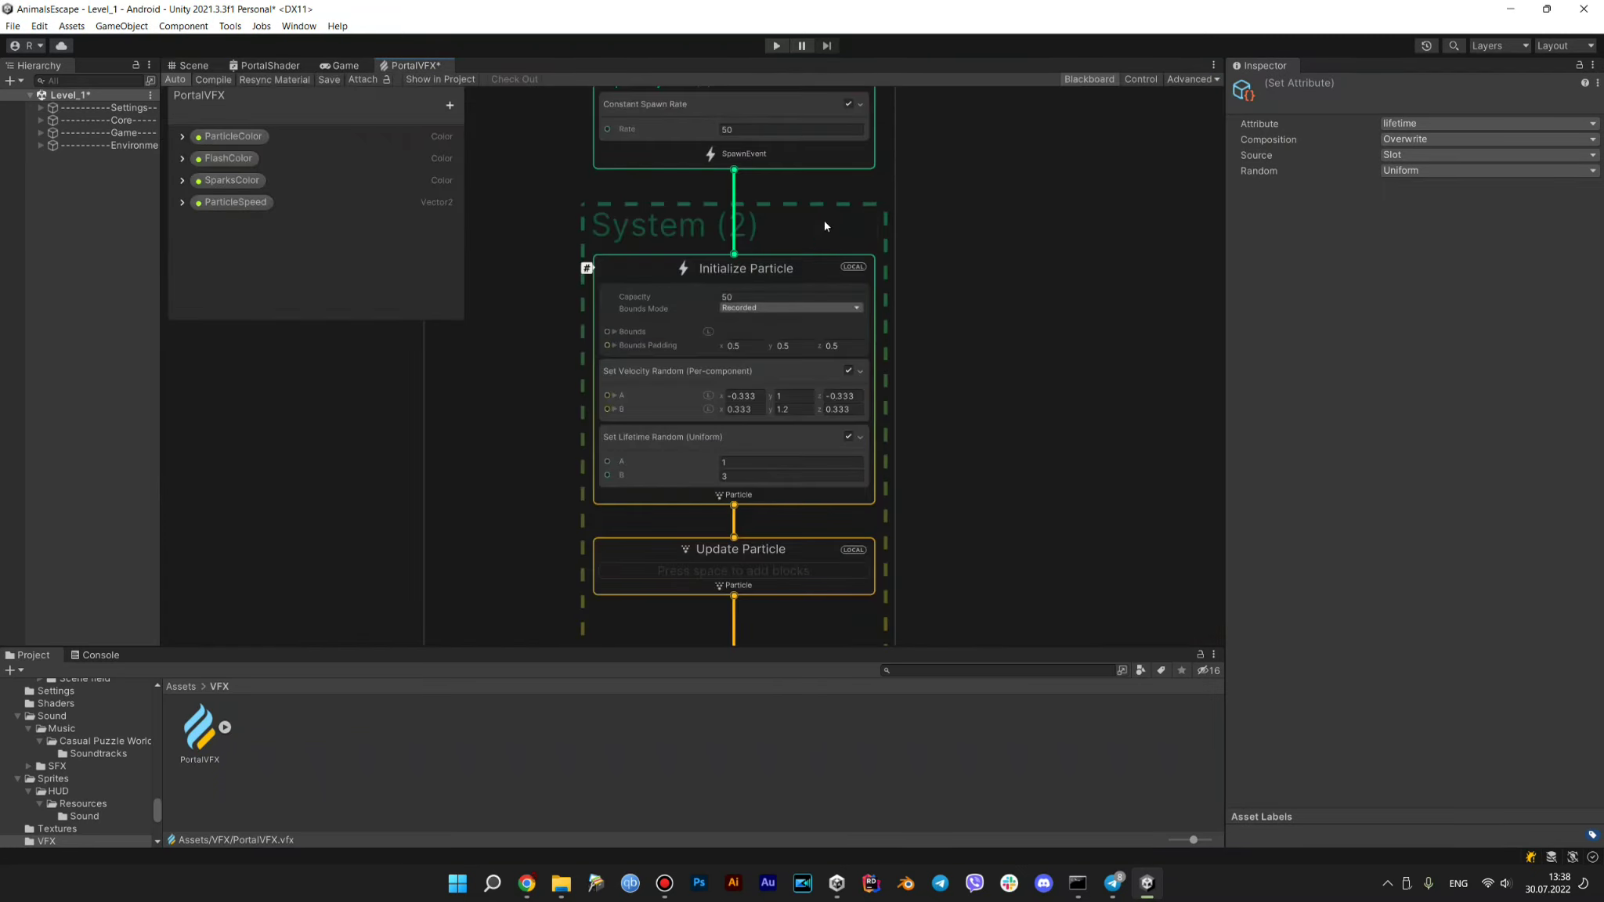
scroll(926, 274, up, 1)
scroll(926, 273, up, 1)
scroll(904, 234, up, 2)
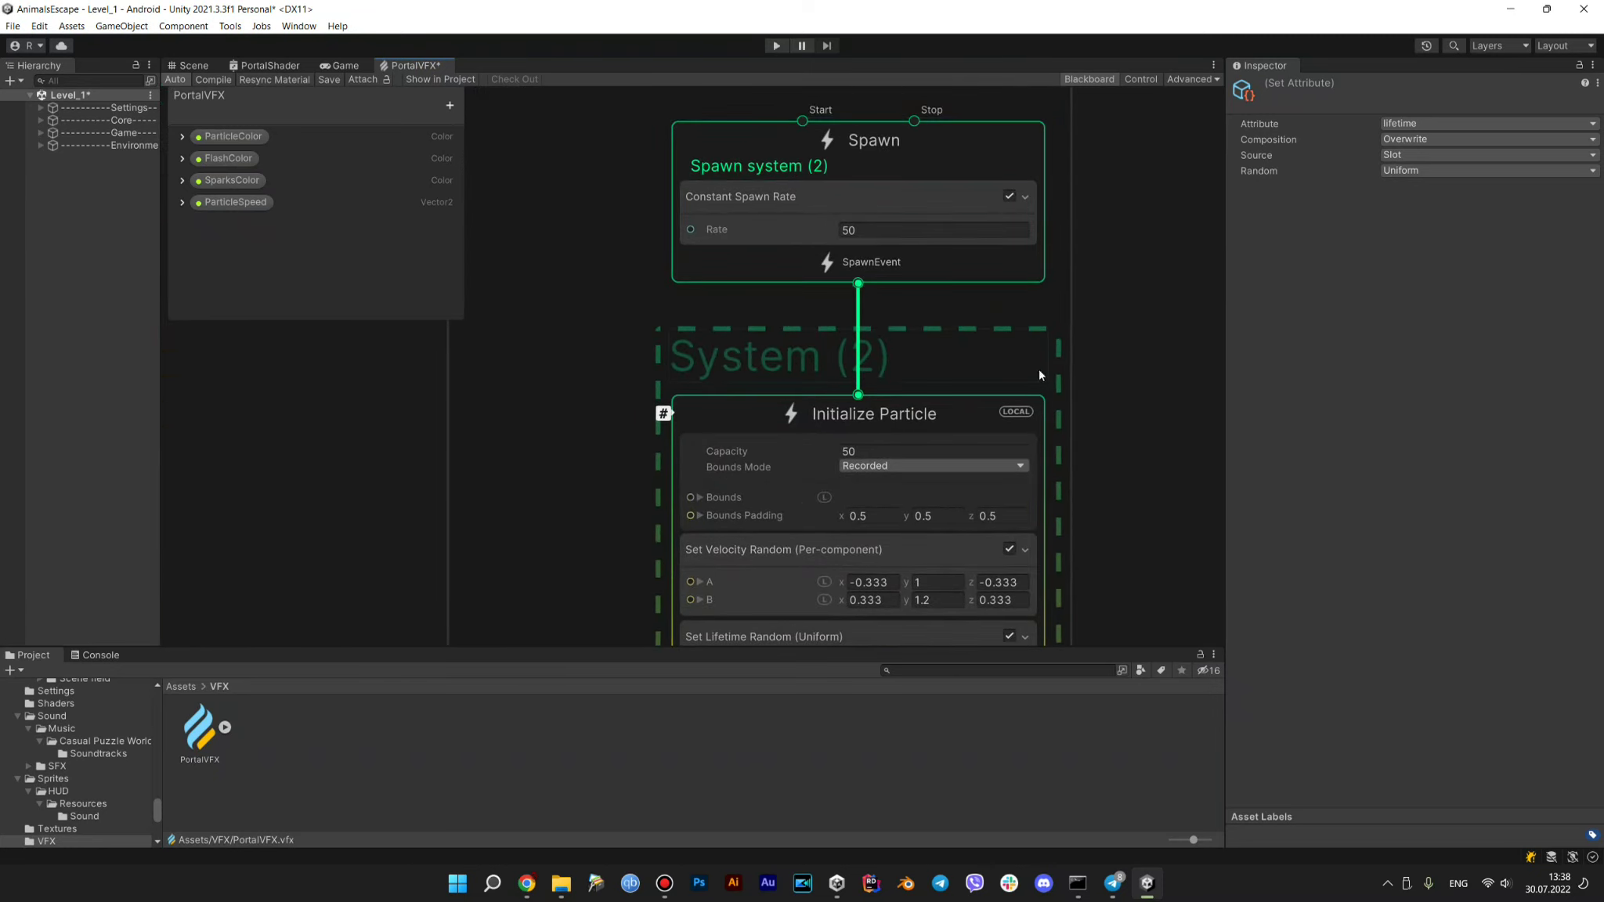
scroll(1040, 375, down, 2)
scroll(1063, 358, down, 2)
scroll(1111, 461, down, 2)
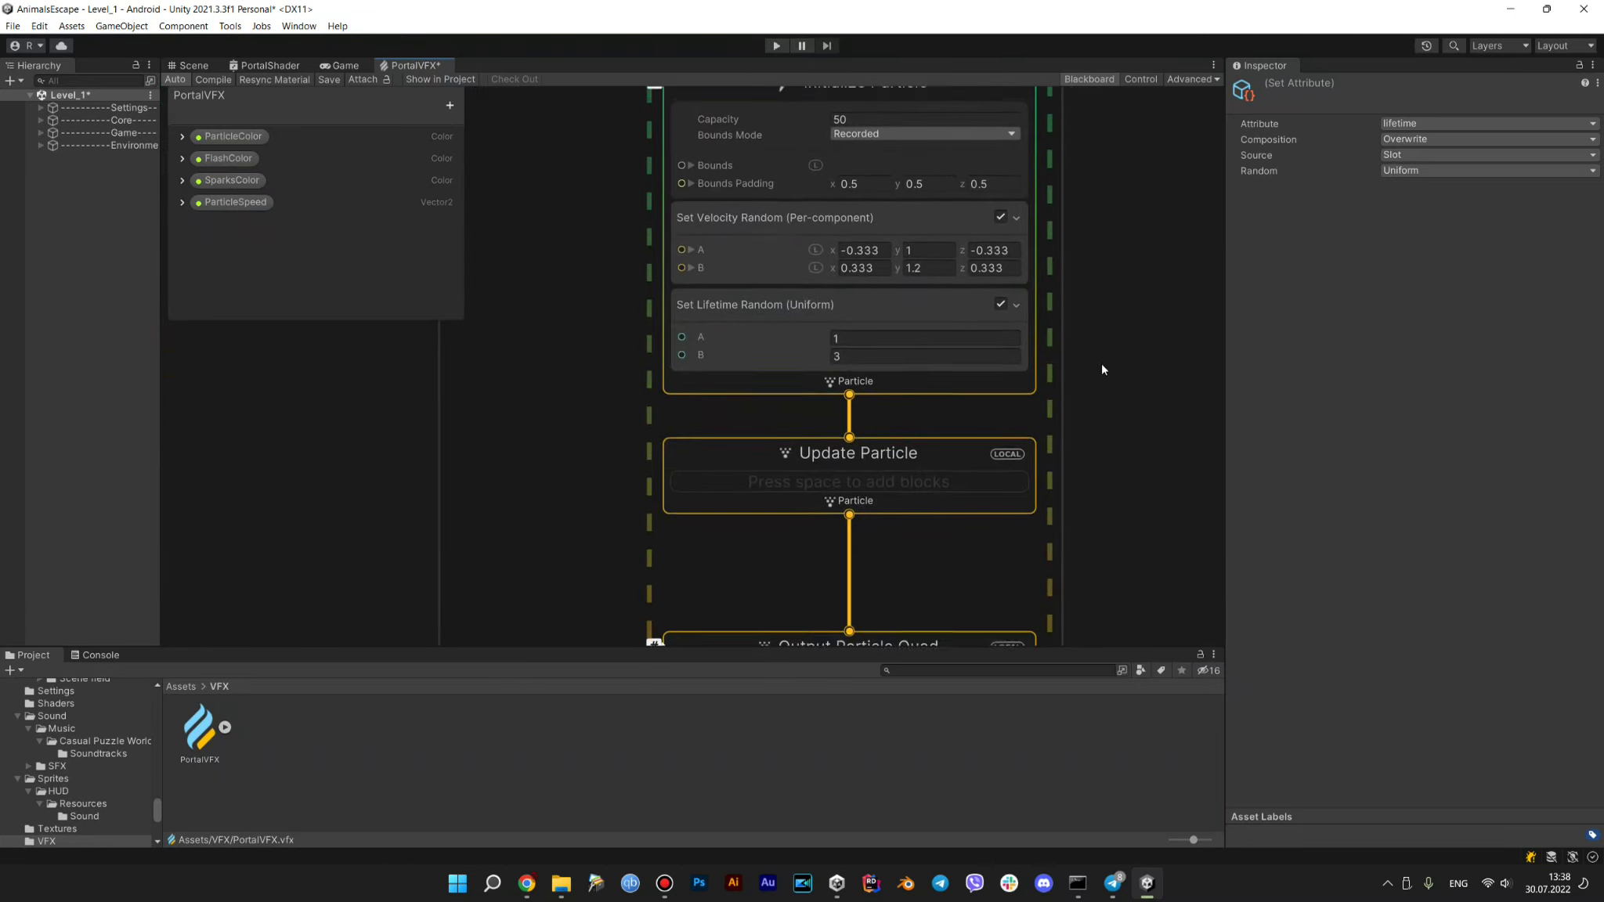
scroll(1102, 369, up, 2)
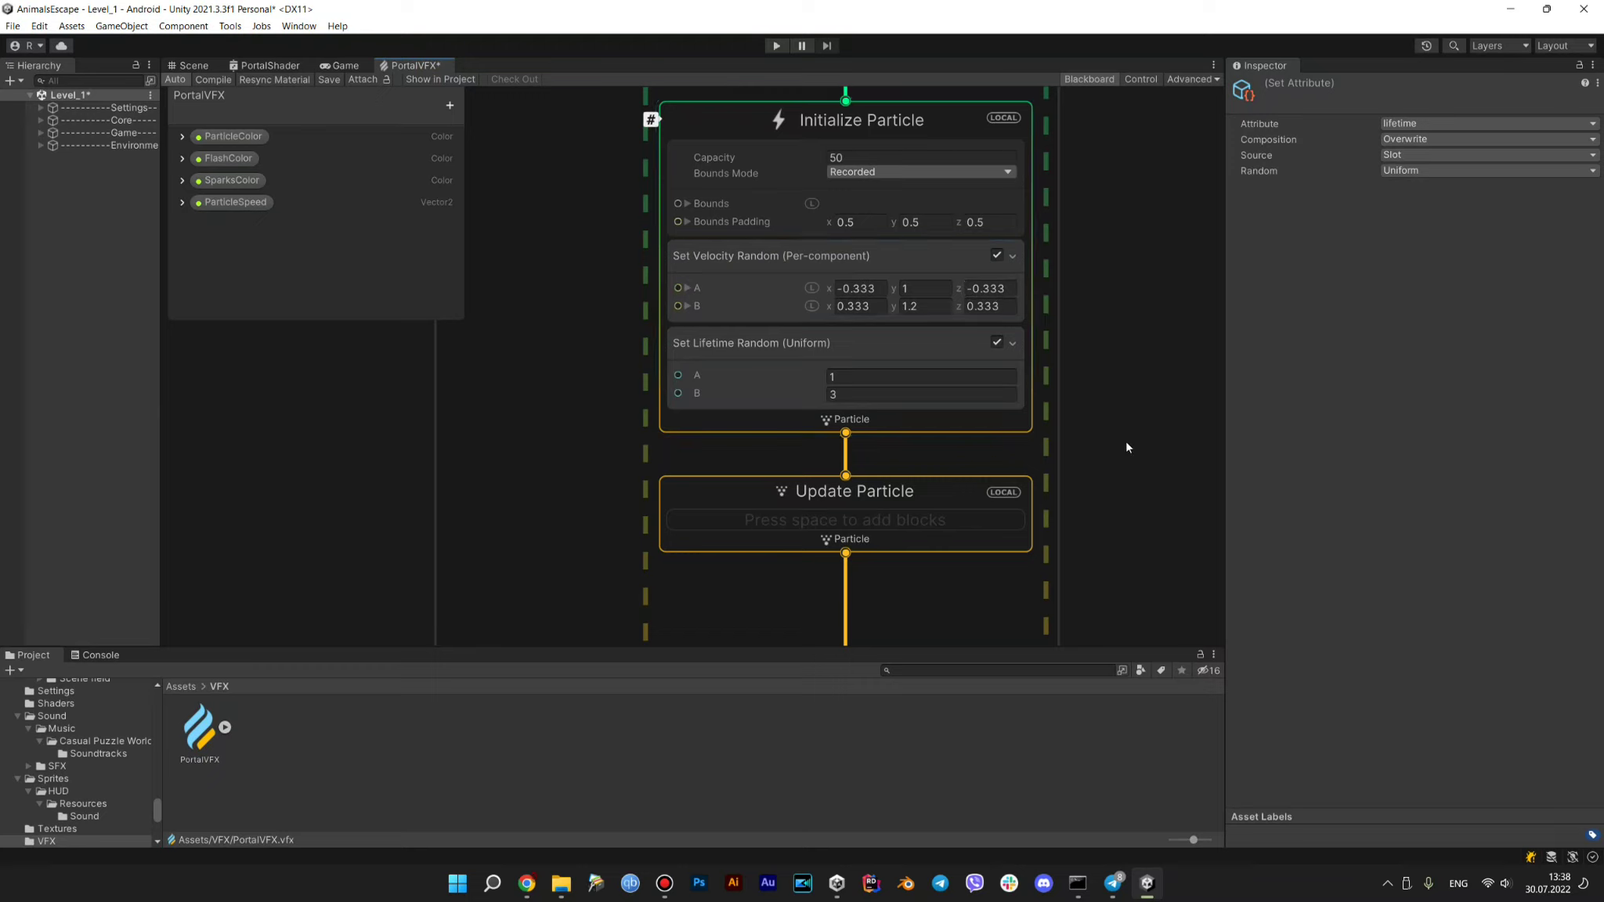
scroll(1126, 440, down, 3)
middle_drag(1126, 515, 998, 134)
scroll(1045, 366, up, 1)
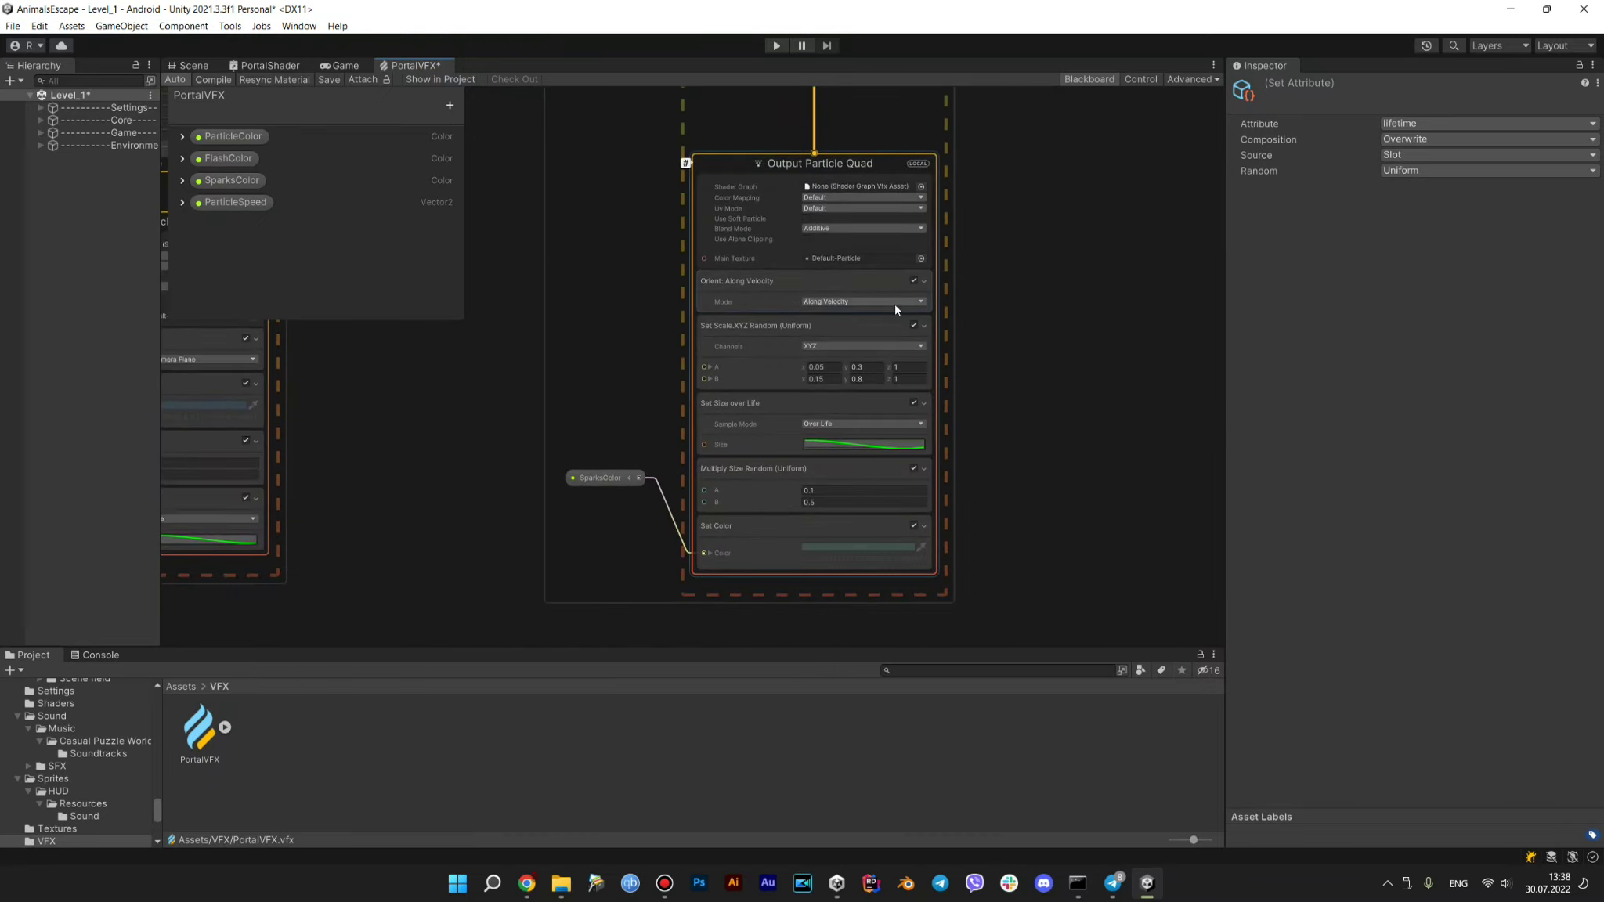
scroll(892, 305, up, 2)
scroll(1013, 337, up, 1)
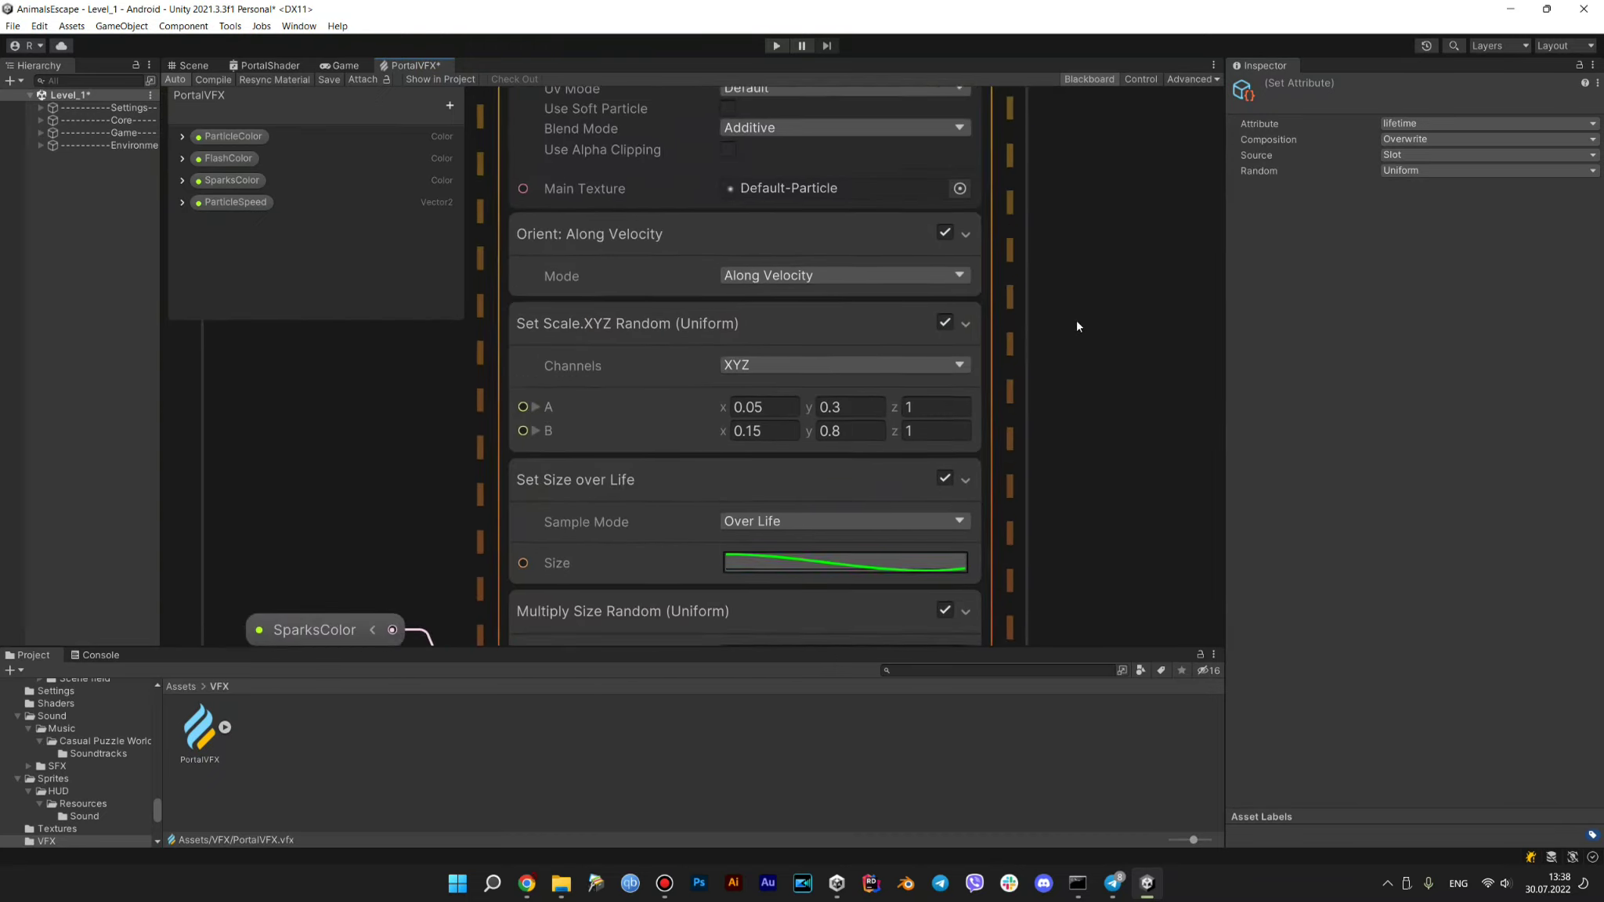
scroll(1076, 320, up, 1)
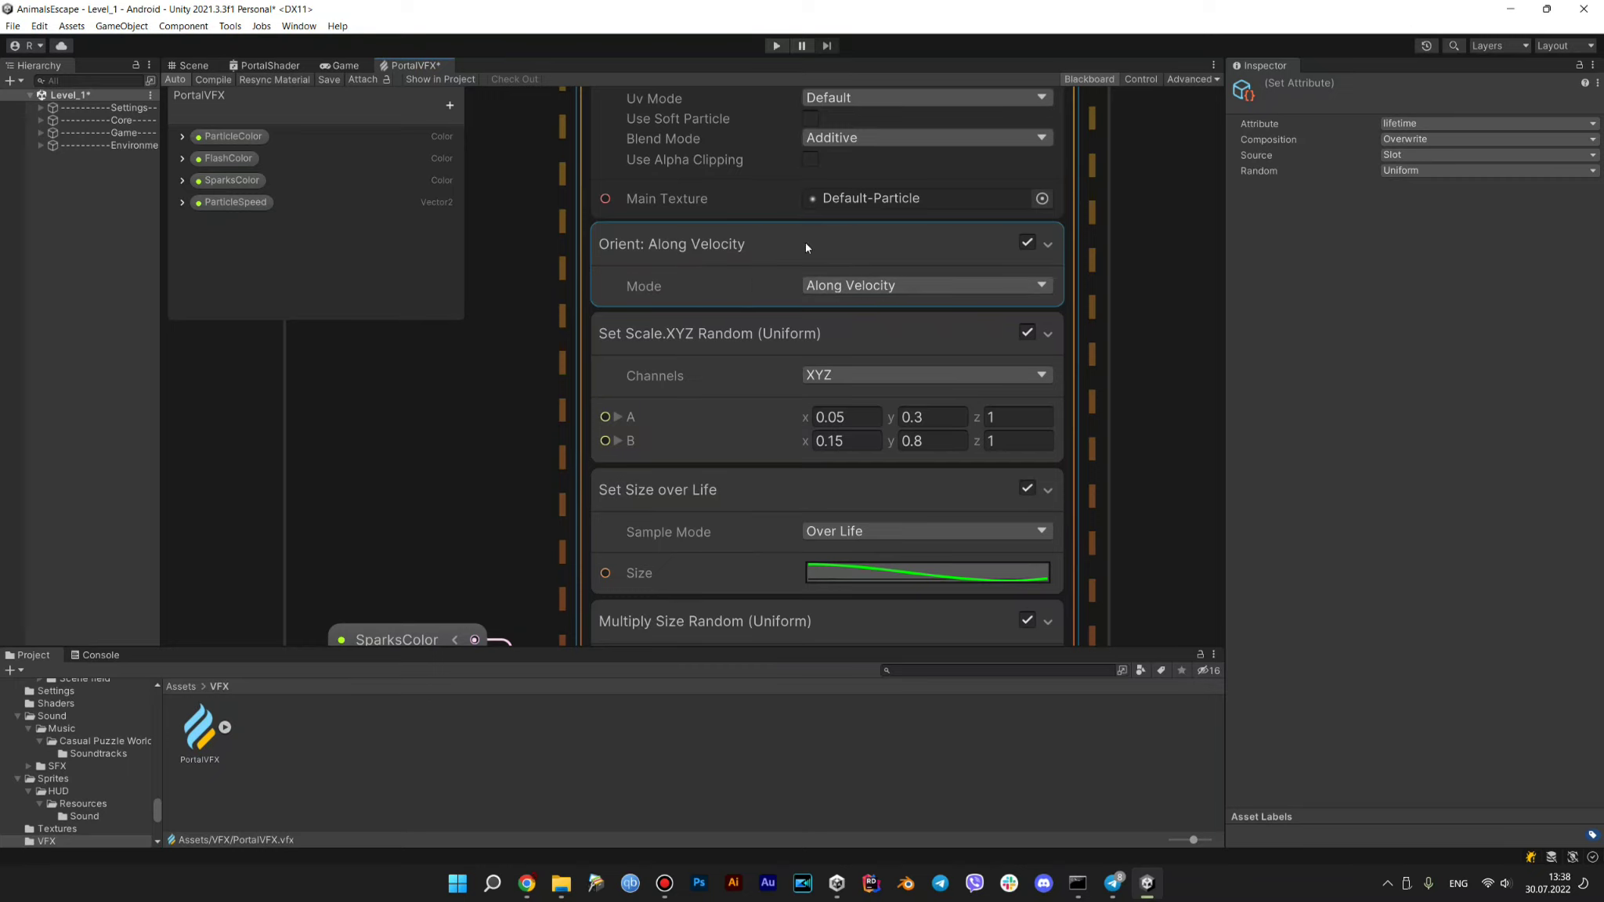
scroll(888, 322, down, 1)
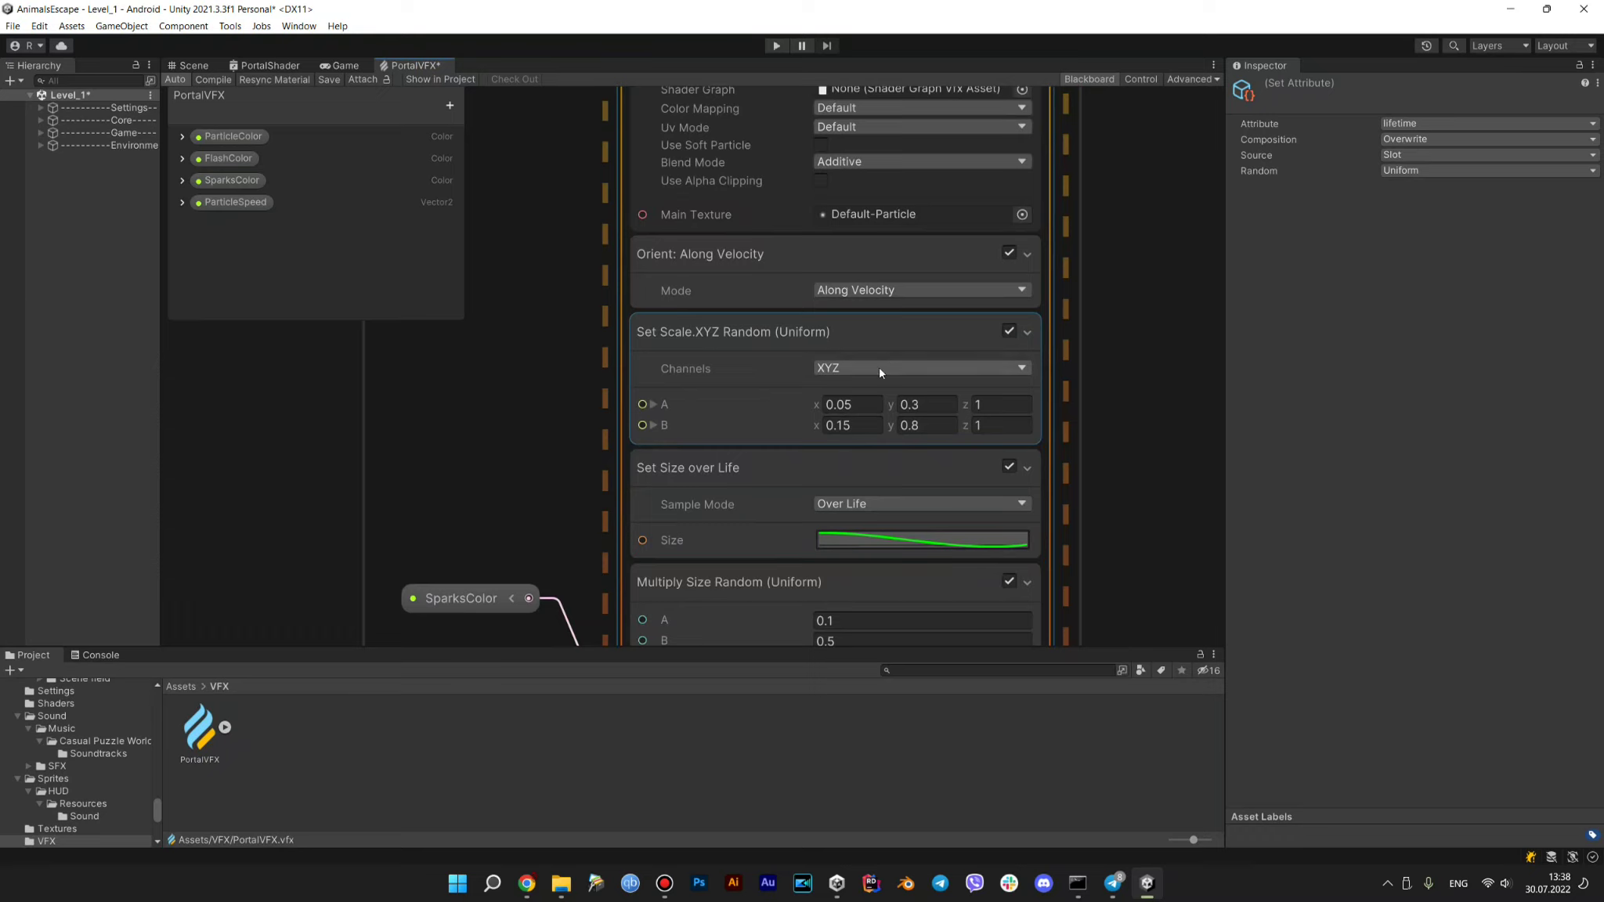
middle_drag(559, 412, 527, 260)
click(710, 193)
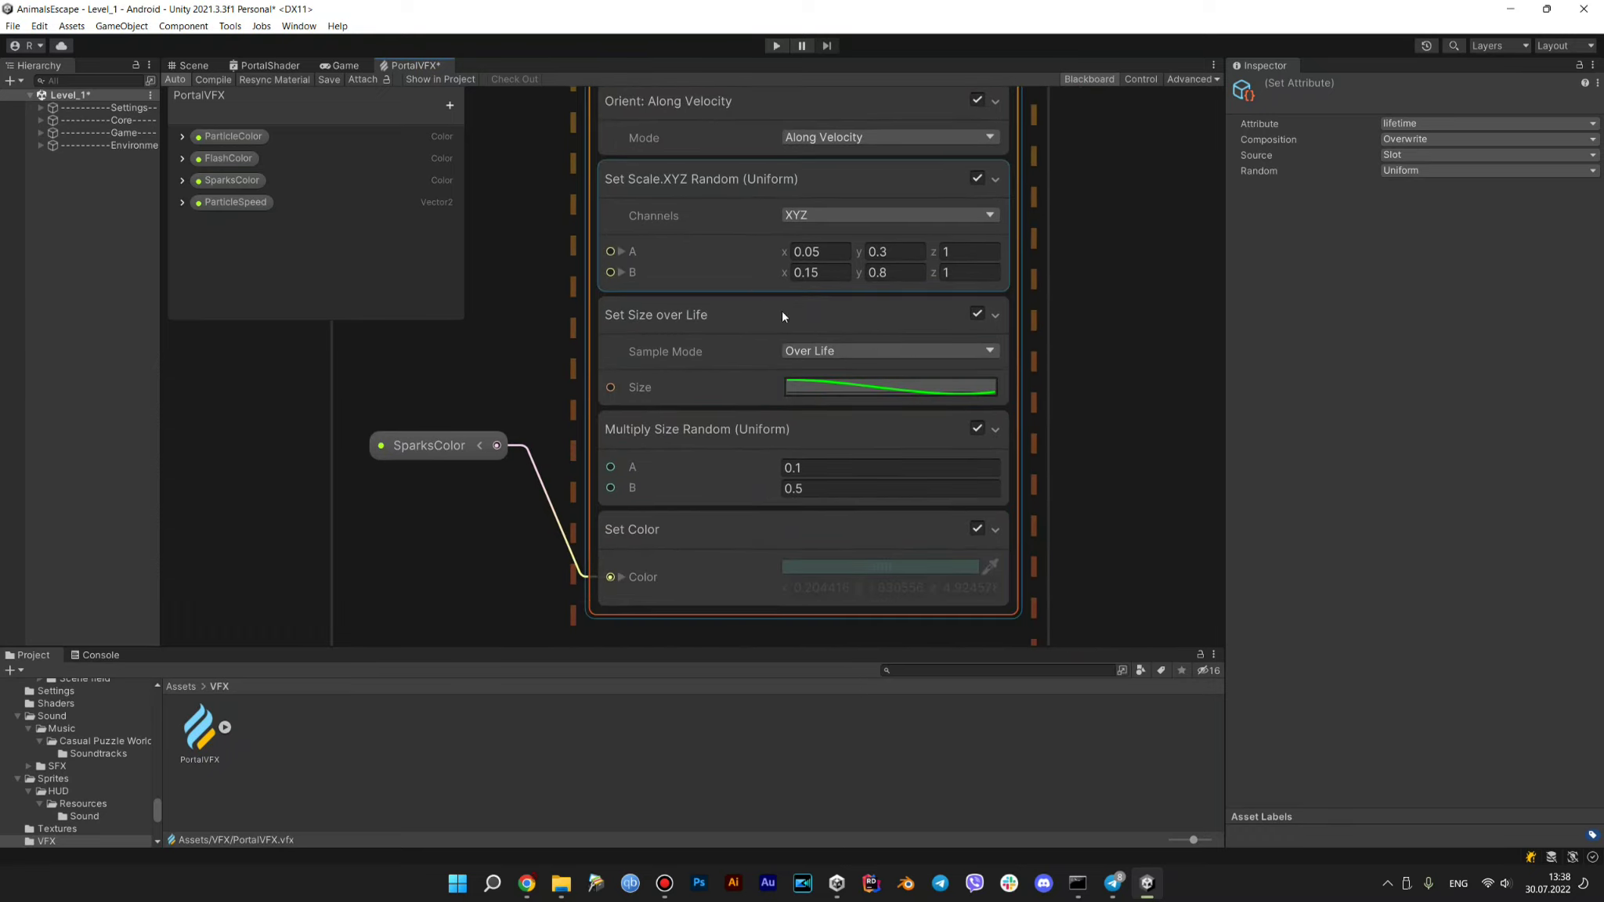
middle_drag(587, 438, 554, 359)
click(643, 392)
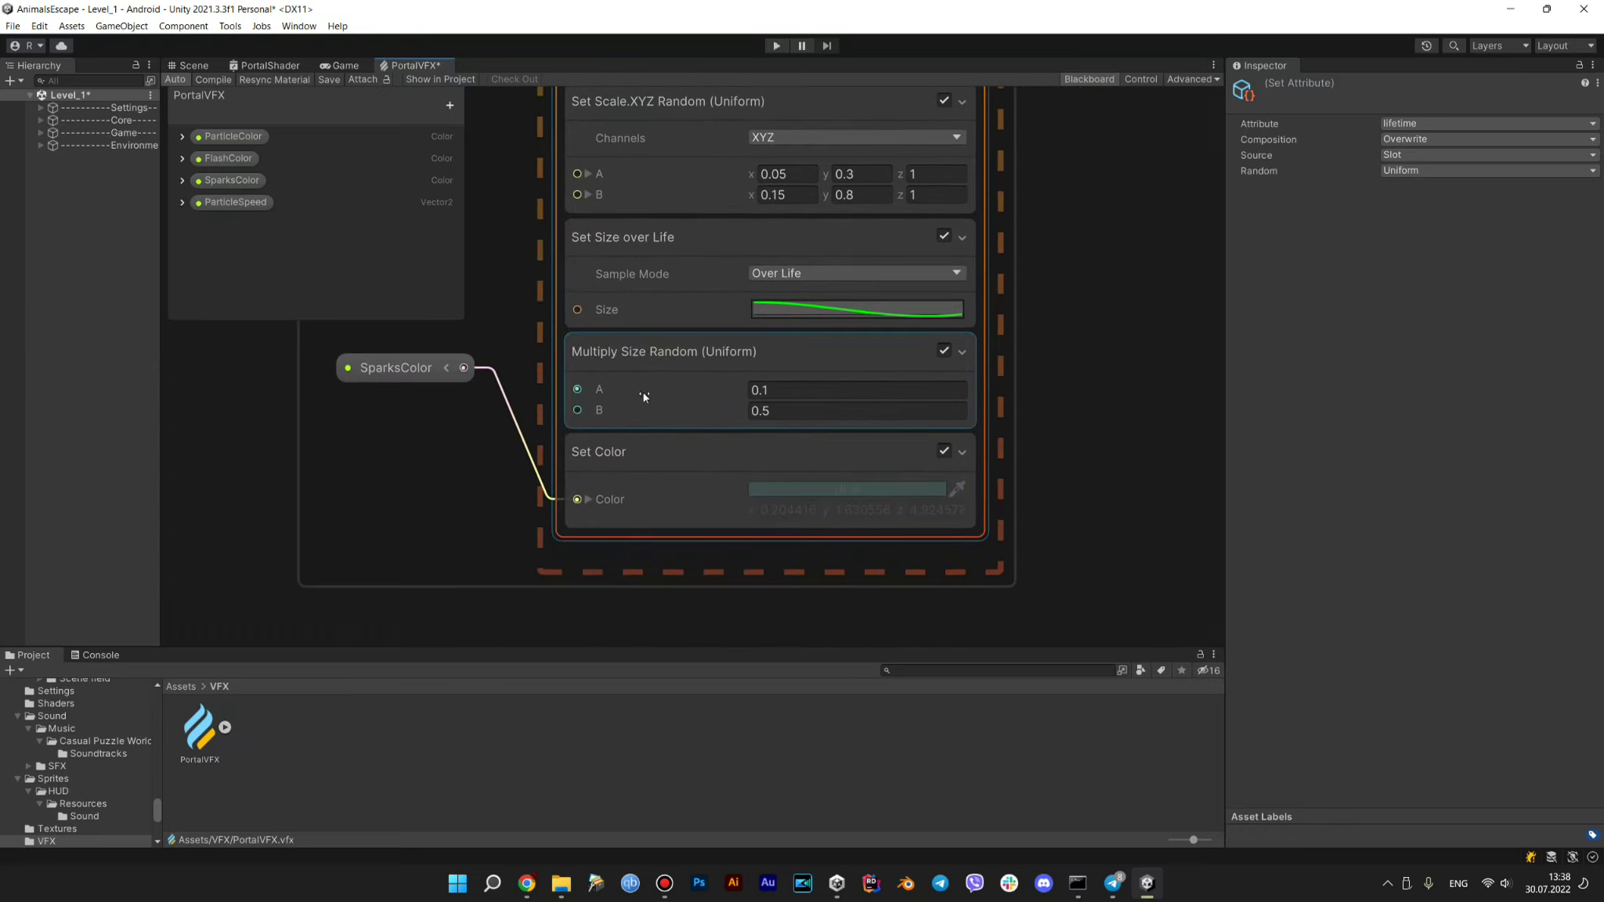
click(706, 359)
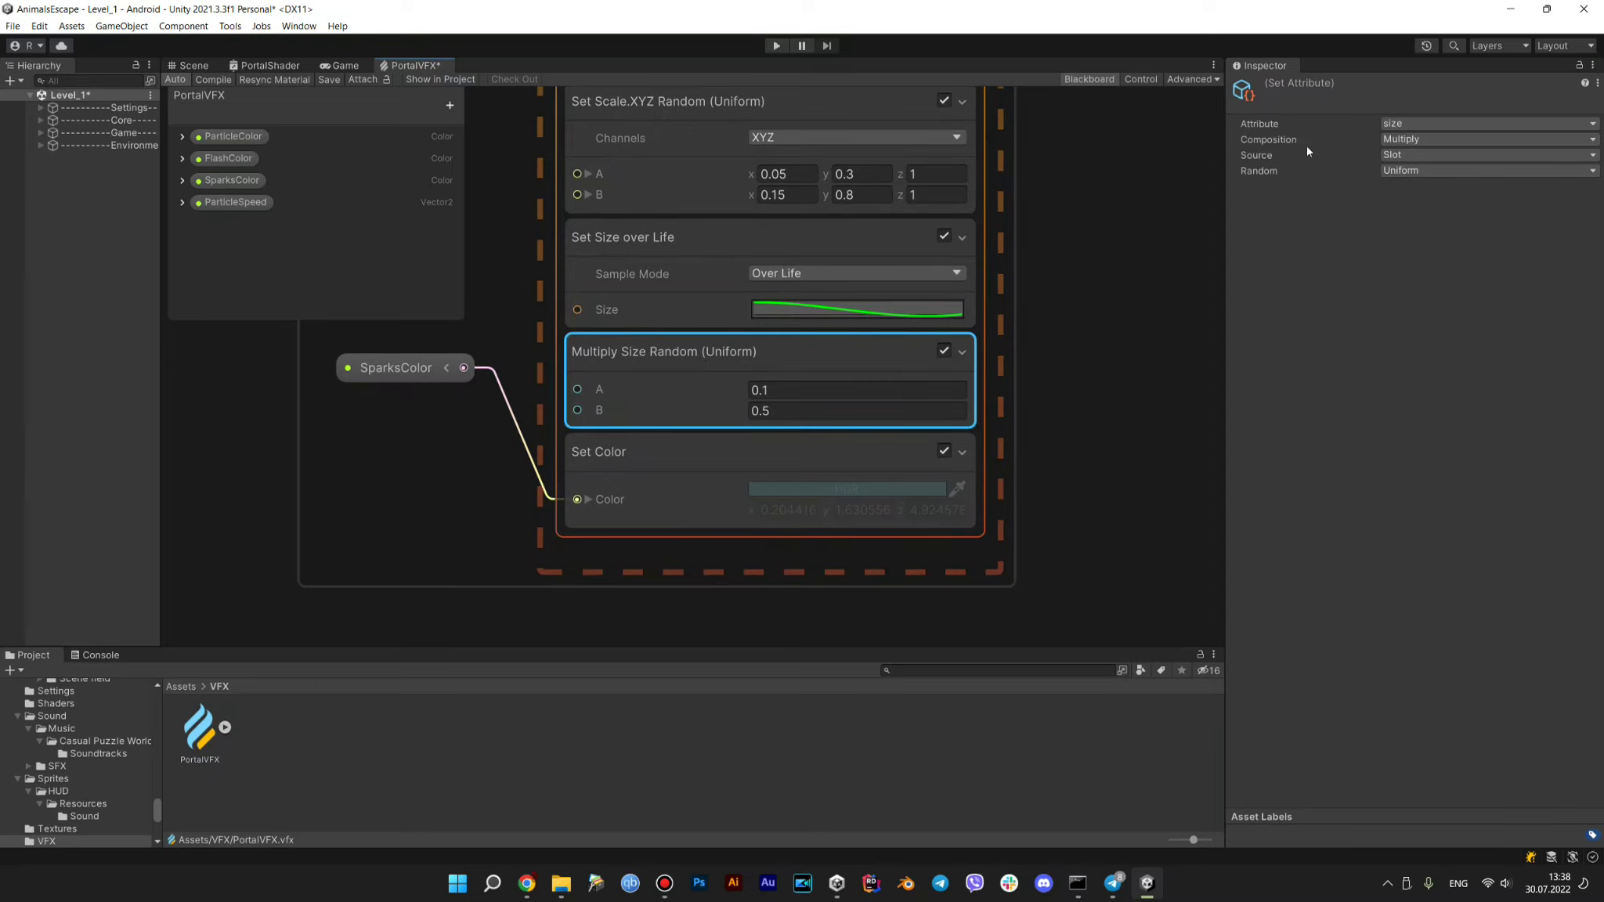
click(631, 454)
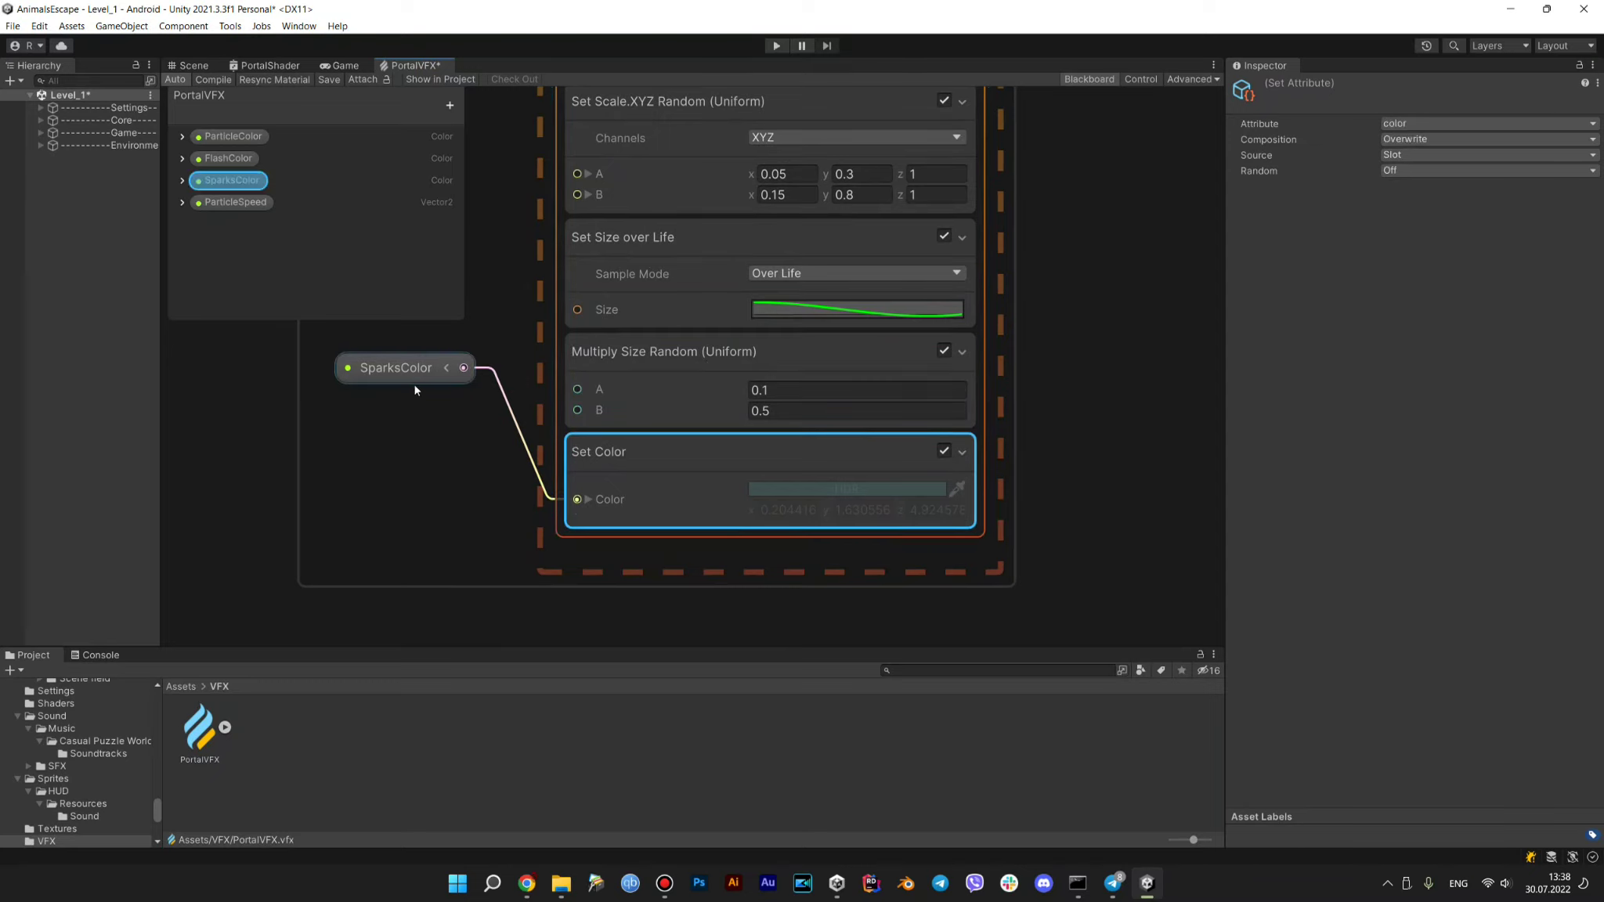
click(227, 206)
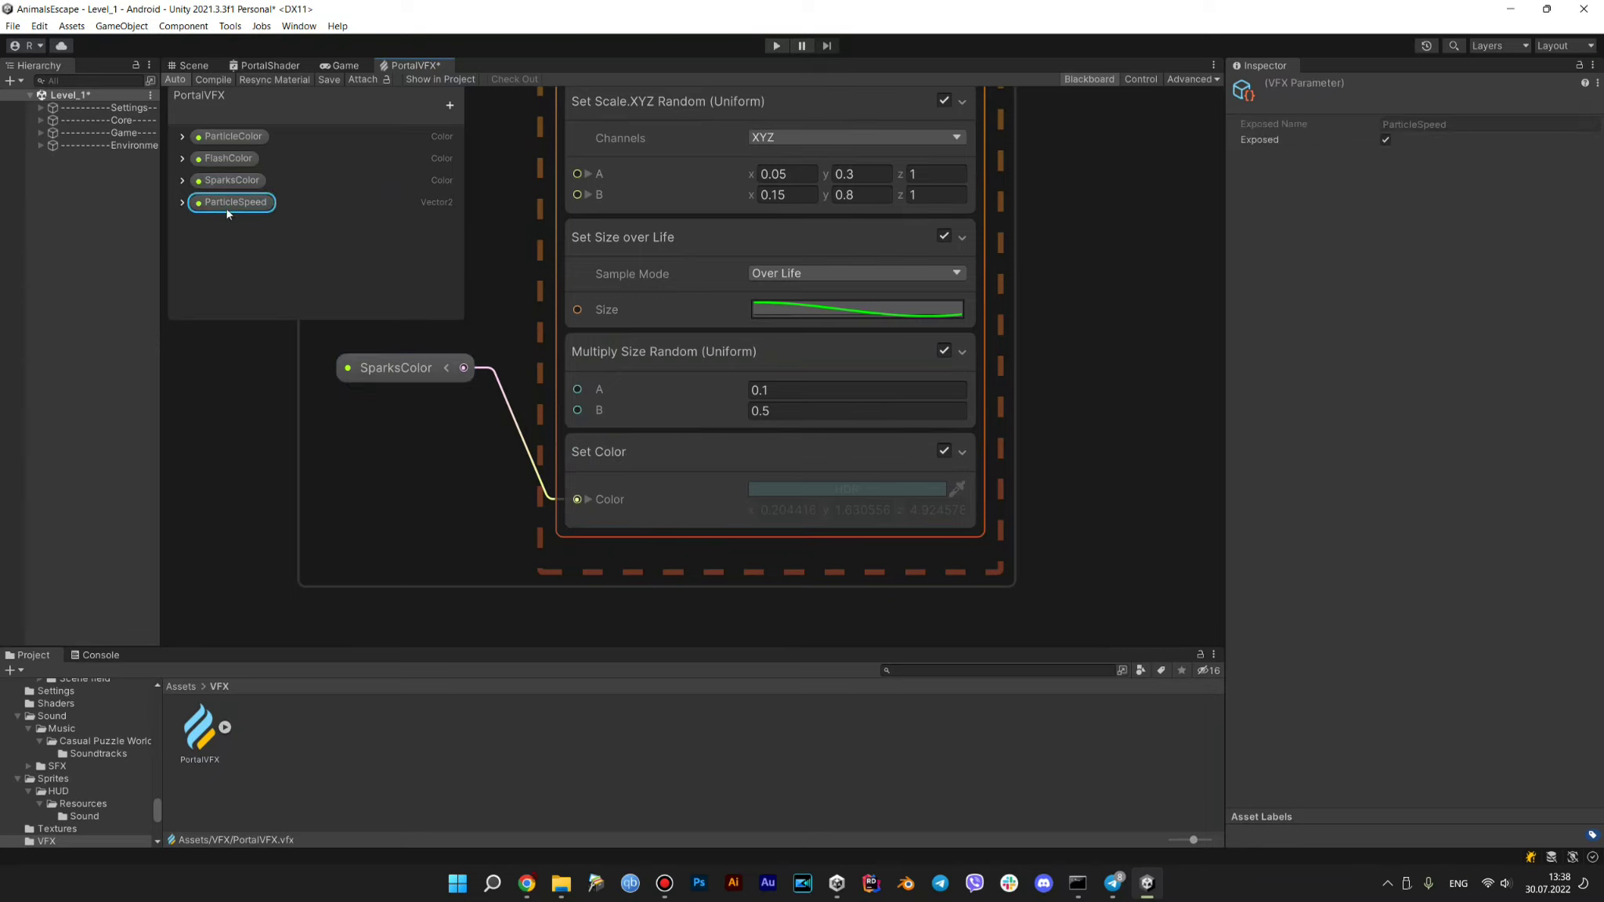
Recompile PortalVFX and view the portal's blue glow and rising streaks in the Scene view
click(212, 79)
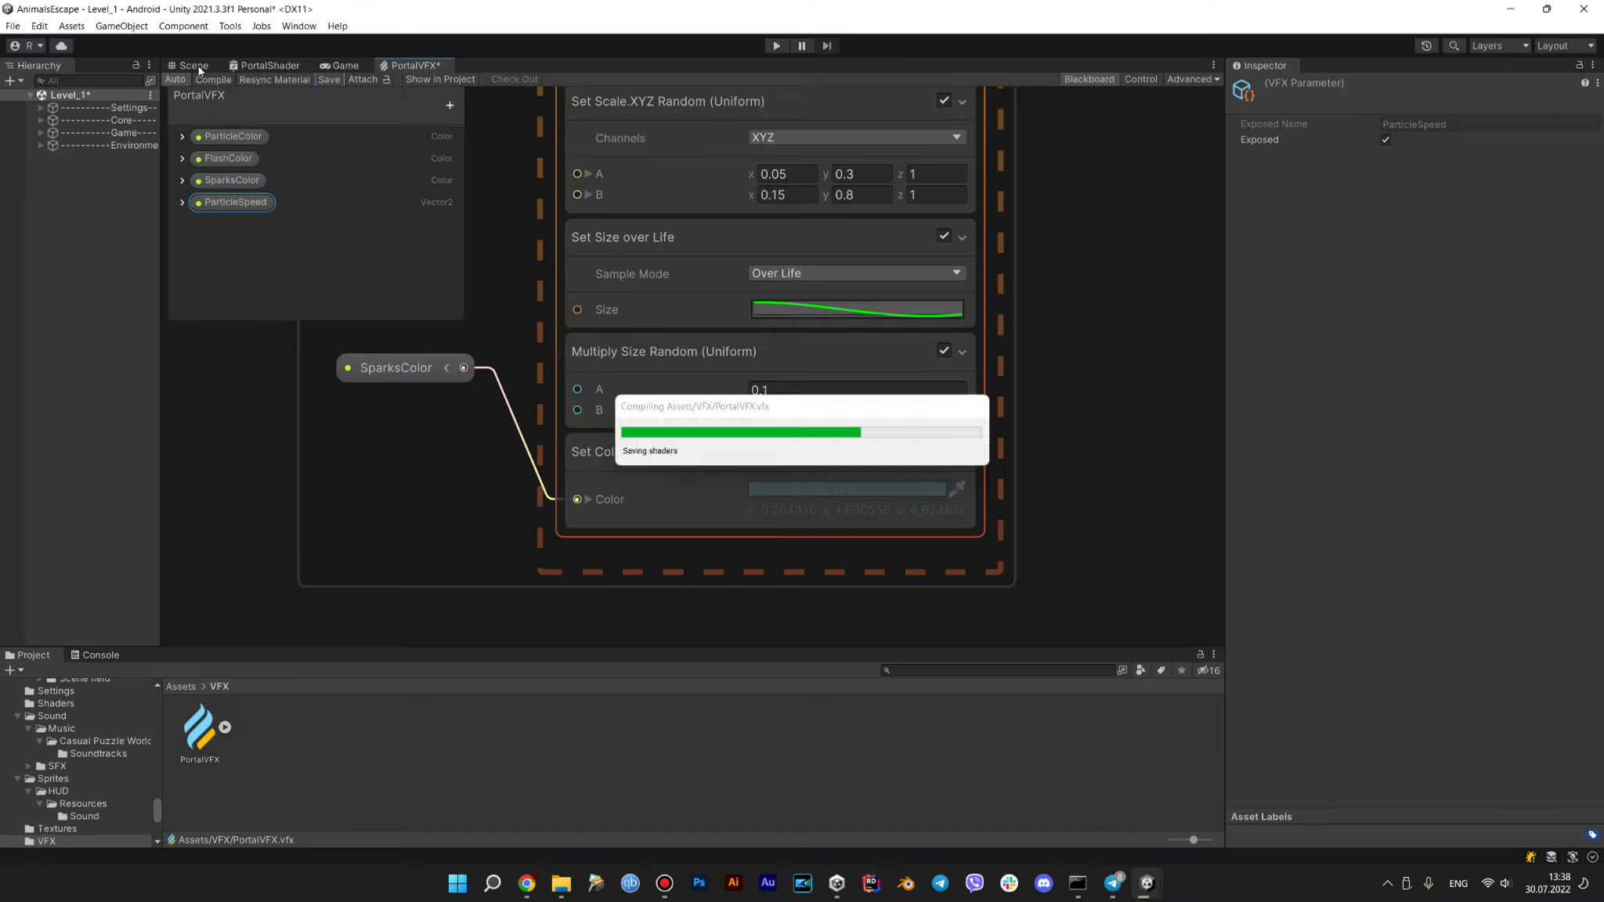
click(199, 71)
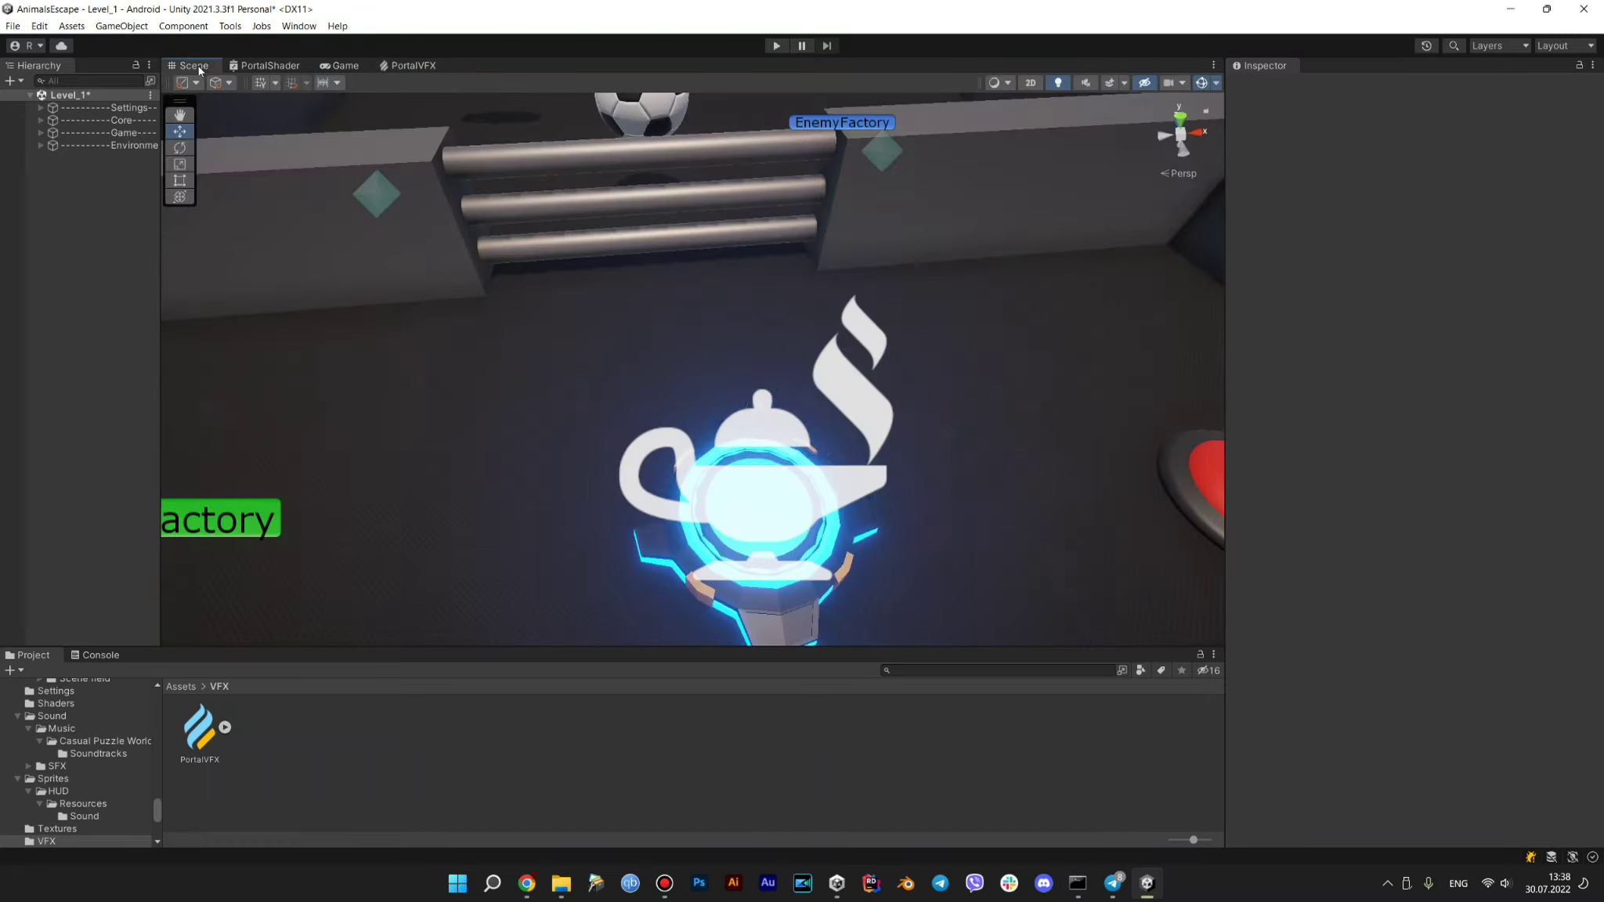
drag(554, 322, 551, 337)
scroll(551, 337, down, 3)
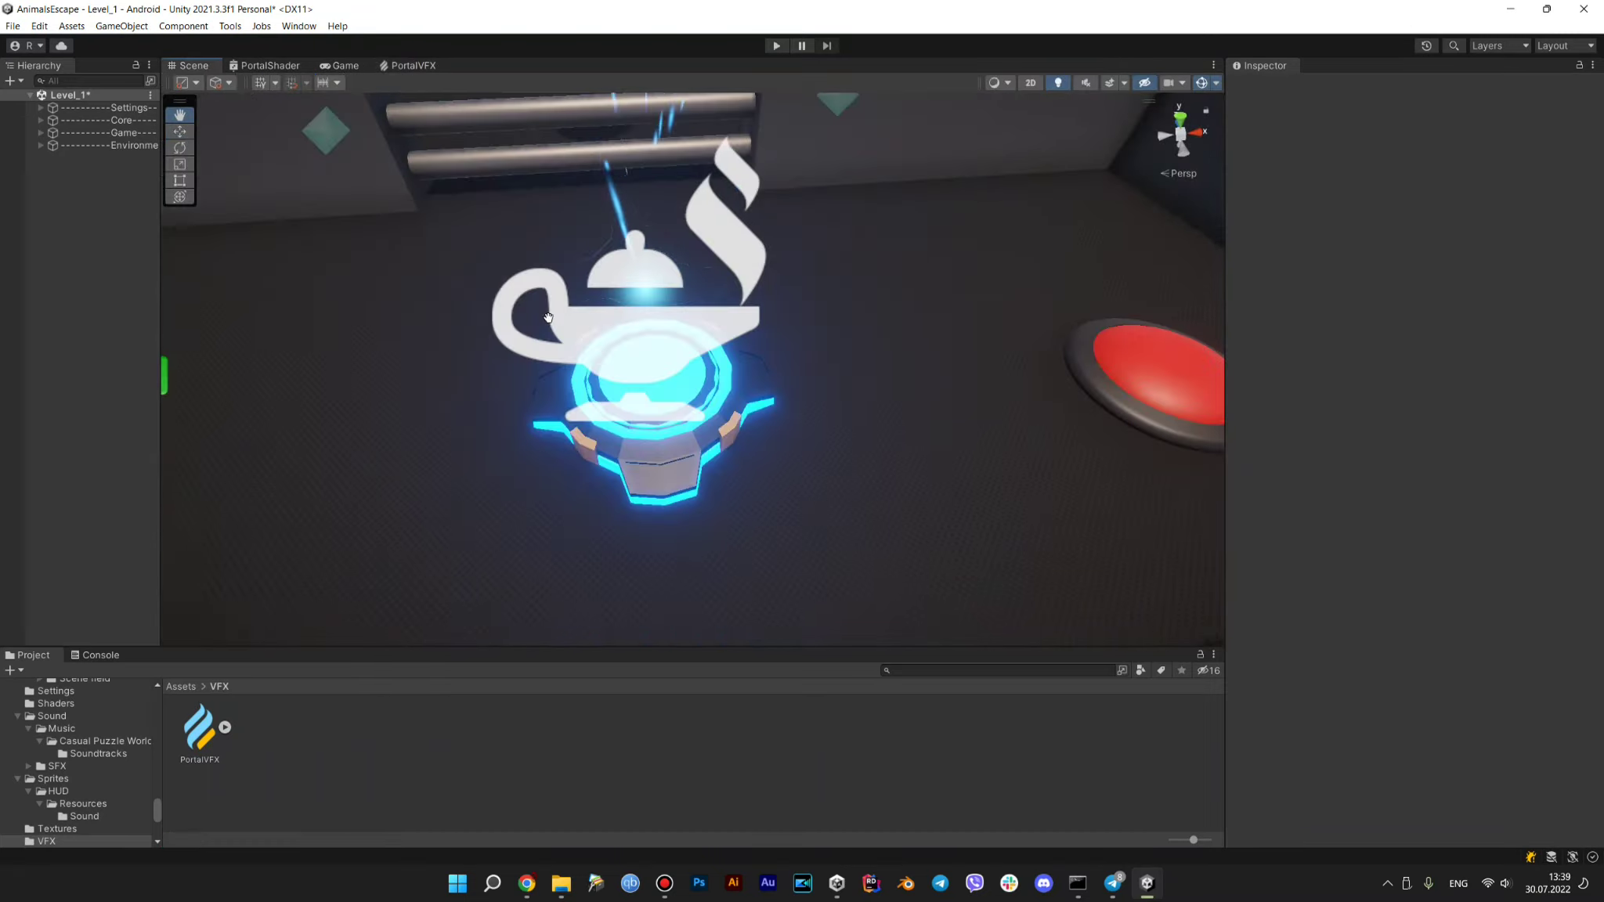